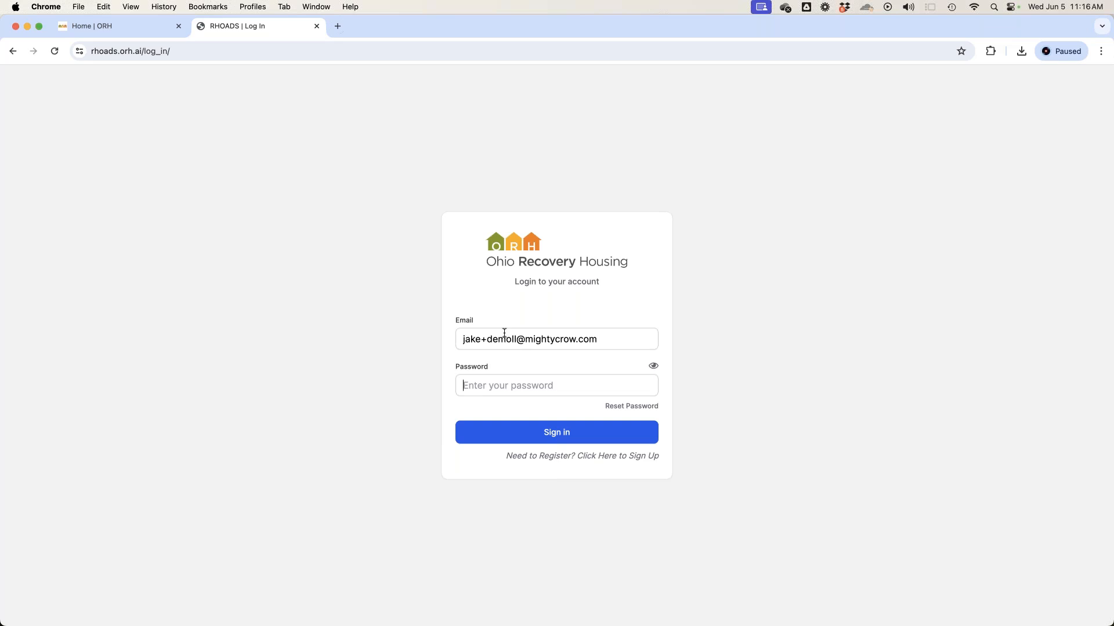
Step: Sign in to the RHOADS portal and open the organization information for editing
key("Return")
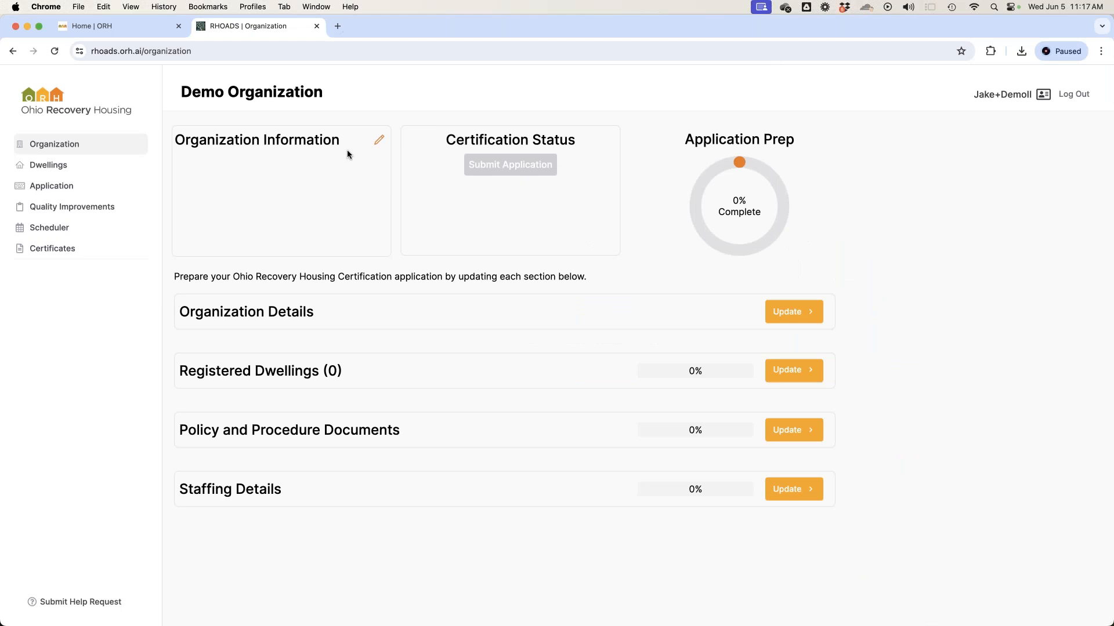
left_click(375, 141)
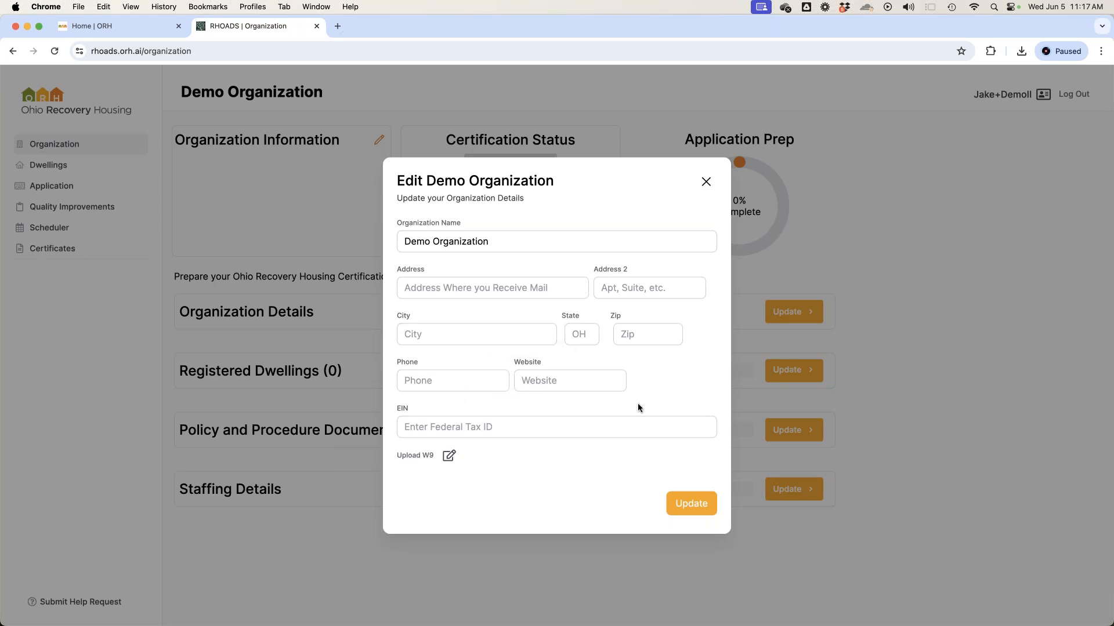
Step: Fill in the organization's mailing address, including the street, city, state and ZIP code
left_click(489, 286)
type("123 Main")
key("Tab")
type("Test city")
key("Tab")
type("OH")
key("Tab")
type("12345")
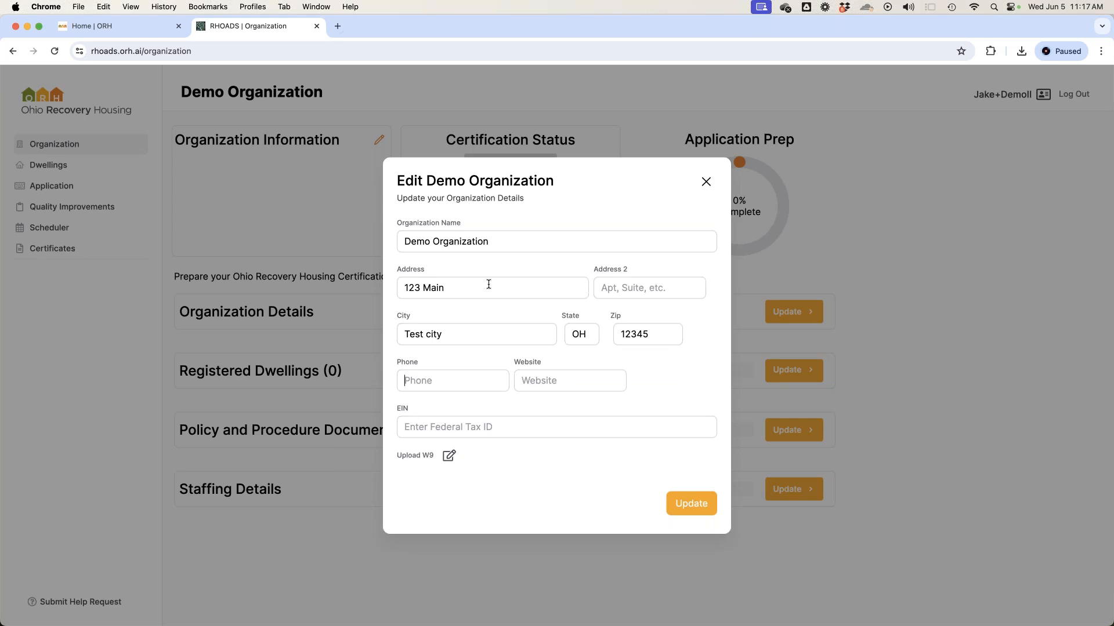
Step: Enter the organization's phone number, the website test.org and the federal tax ID
type("`5555555")
type("555")
type("test.org")
type("12345678")
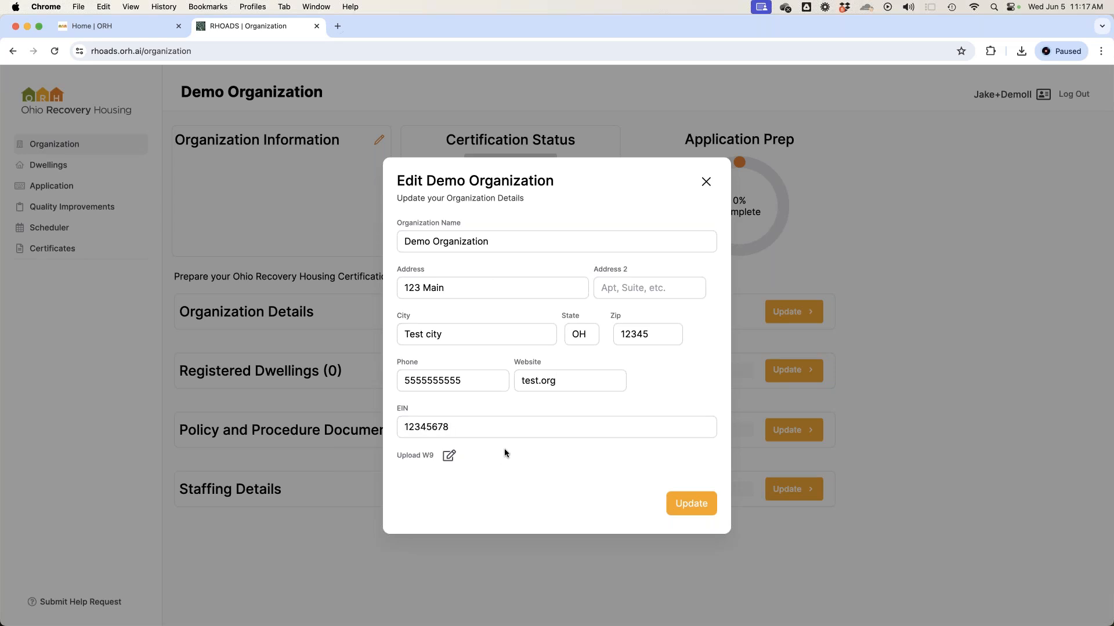
Step: Attach Test File.txt from the Test Documents folder as the W9 and save the organization information
left_click(450, 457)
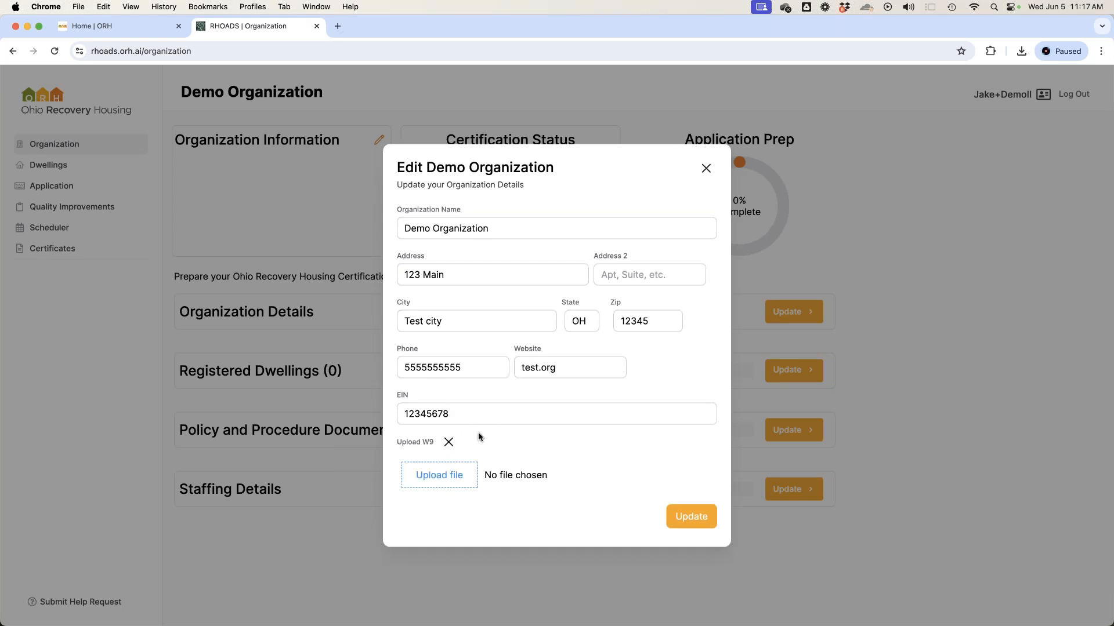
left_click(457, 478)
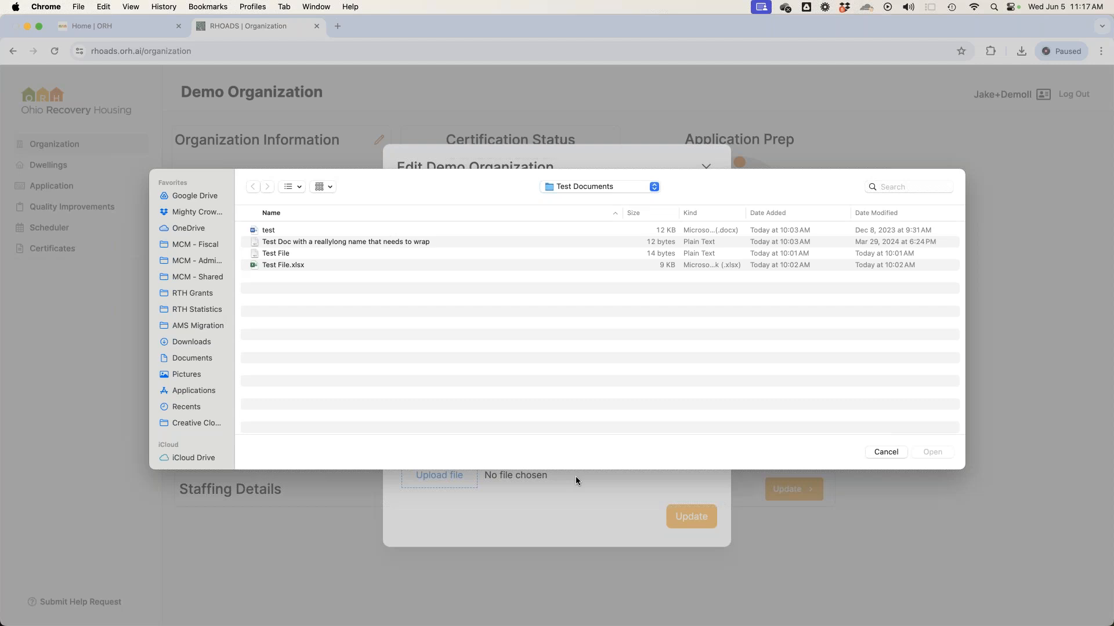
left_click(306, 254)
left_click(951, 454)
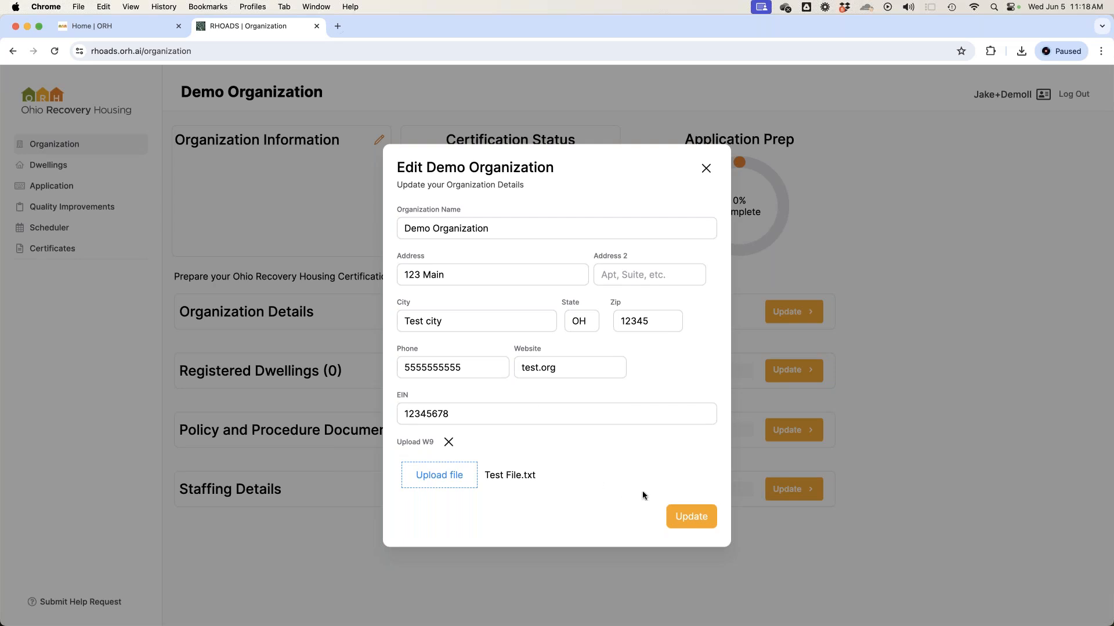
left_click(688, 518)
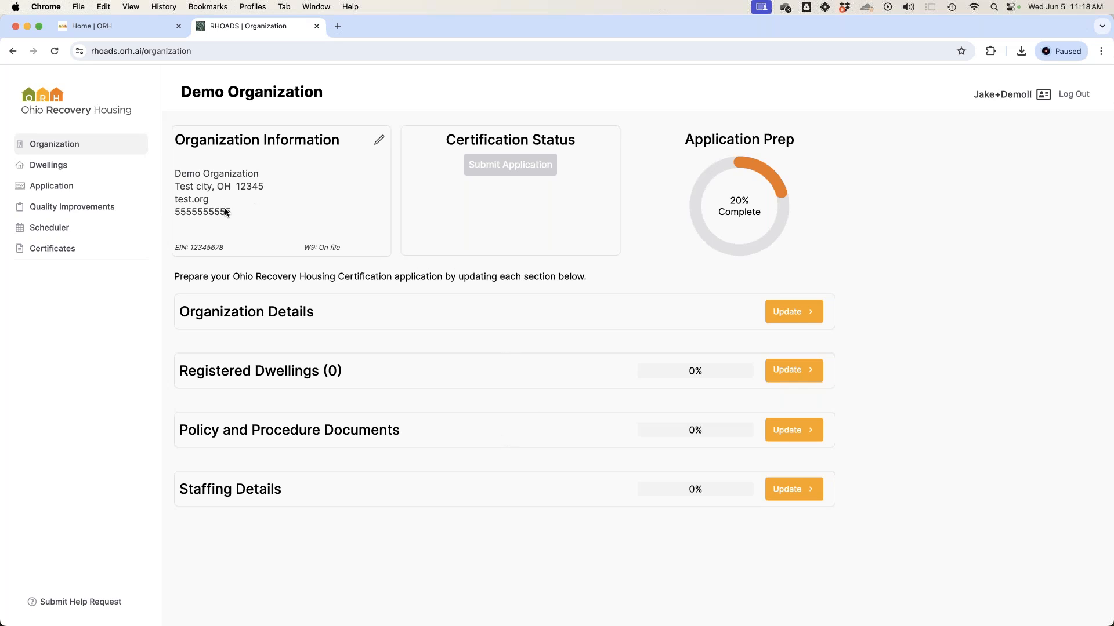
left_click_drag(231, 212, 173, 178)
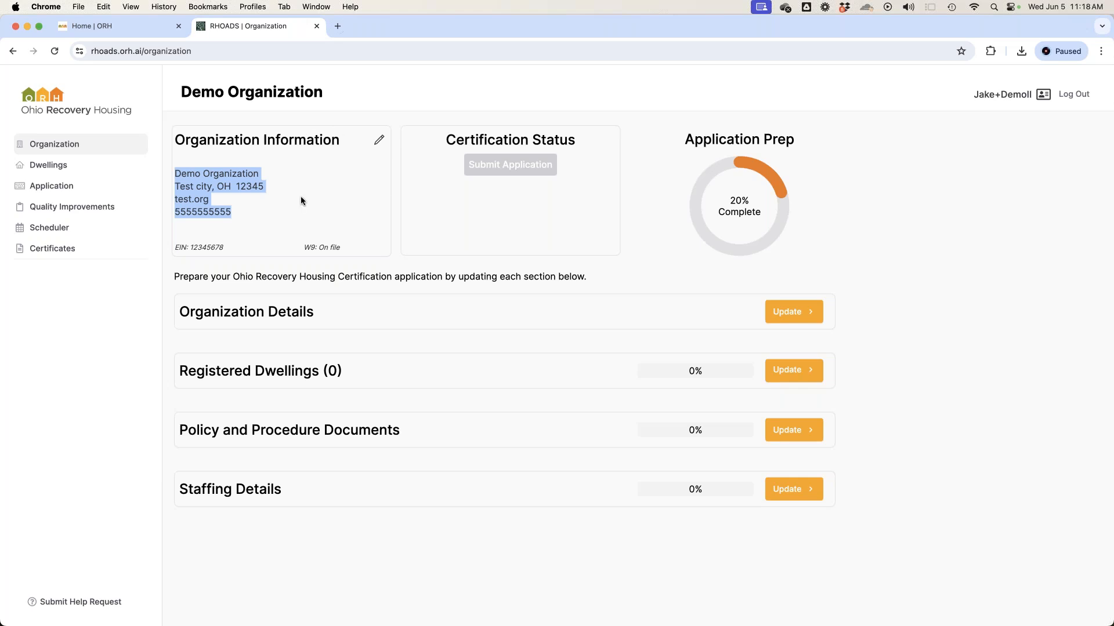
triple_click(723, 146)
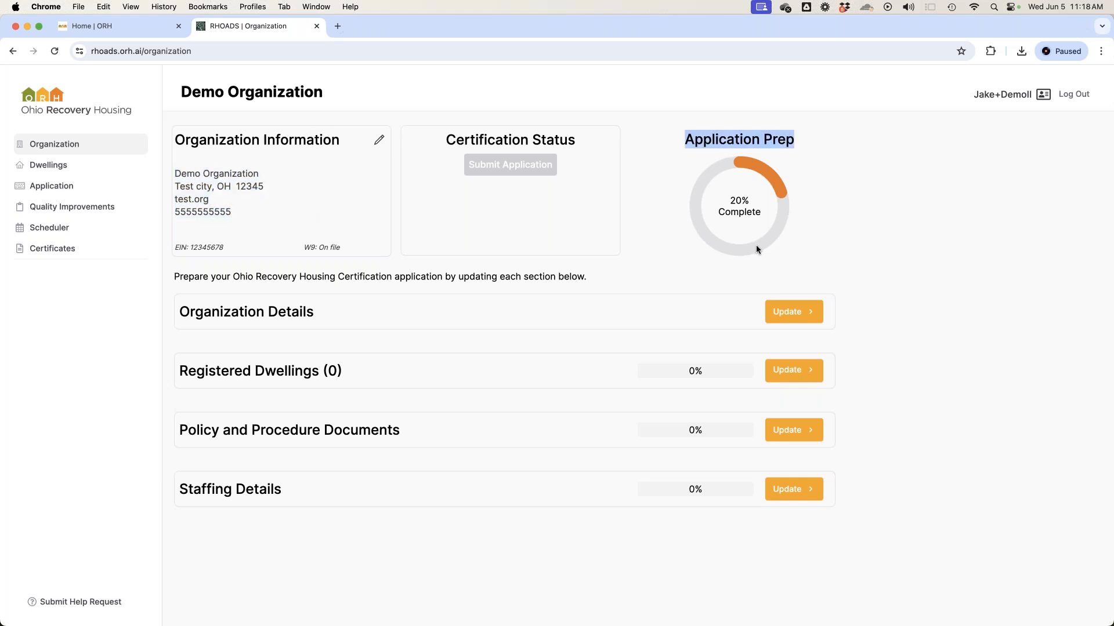
left_click(861, 231)
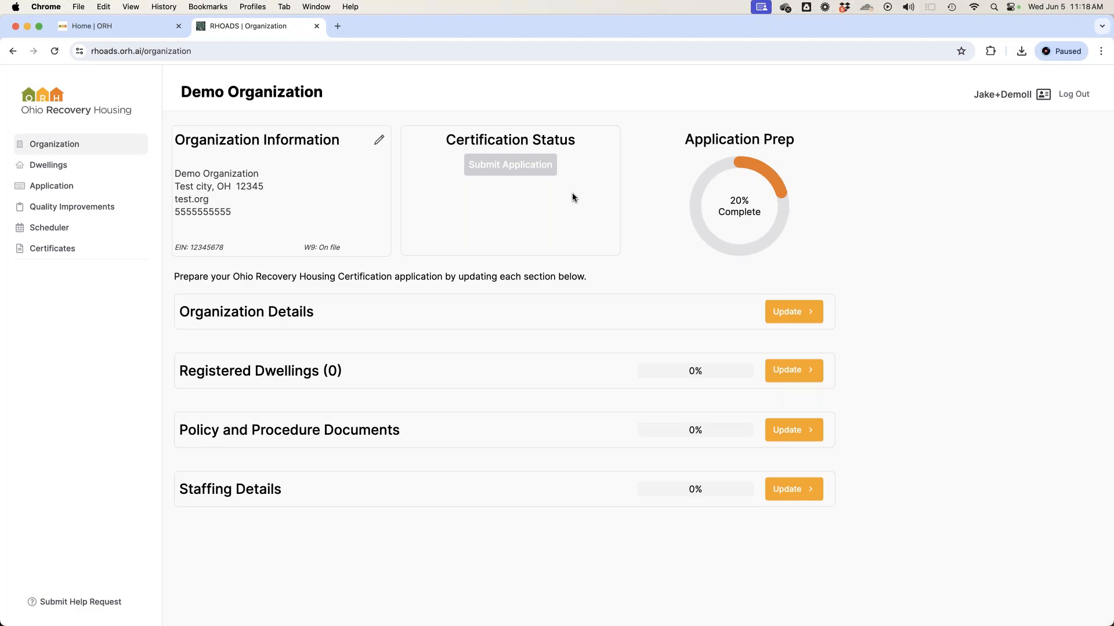
key("ctrl+Right")
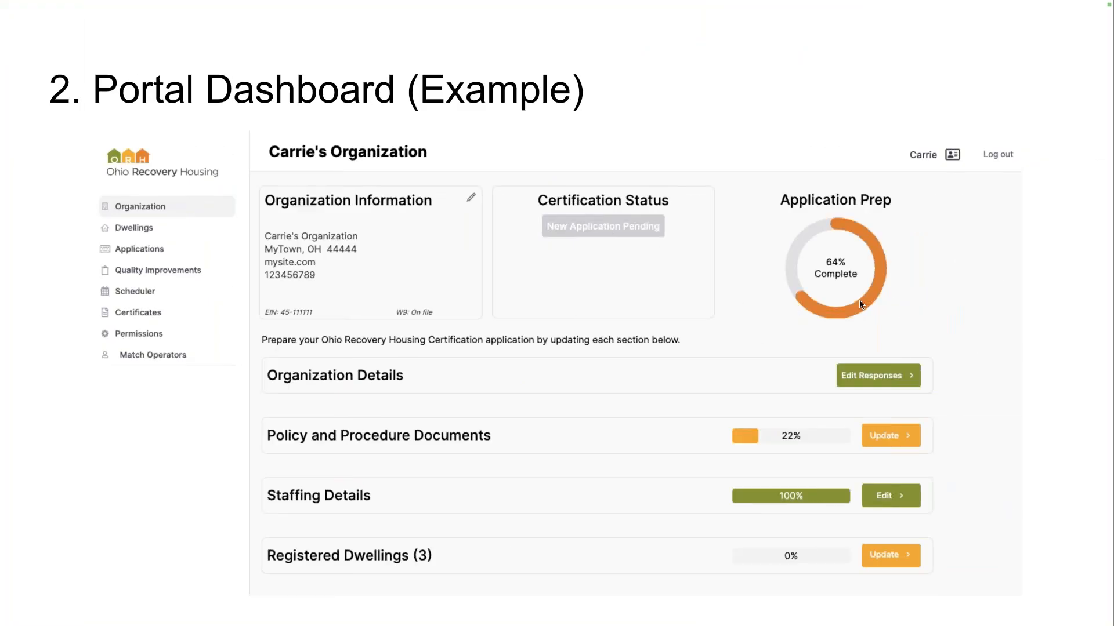
left_click(859, 300)
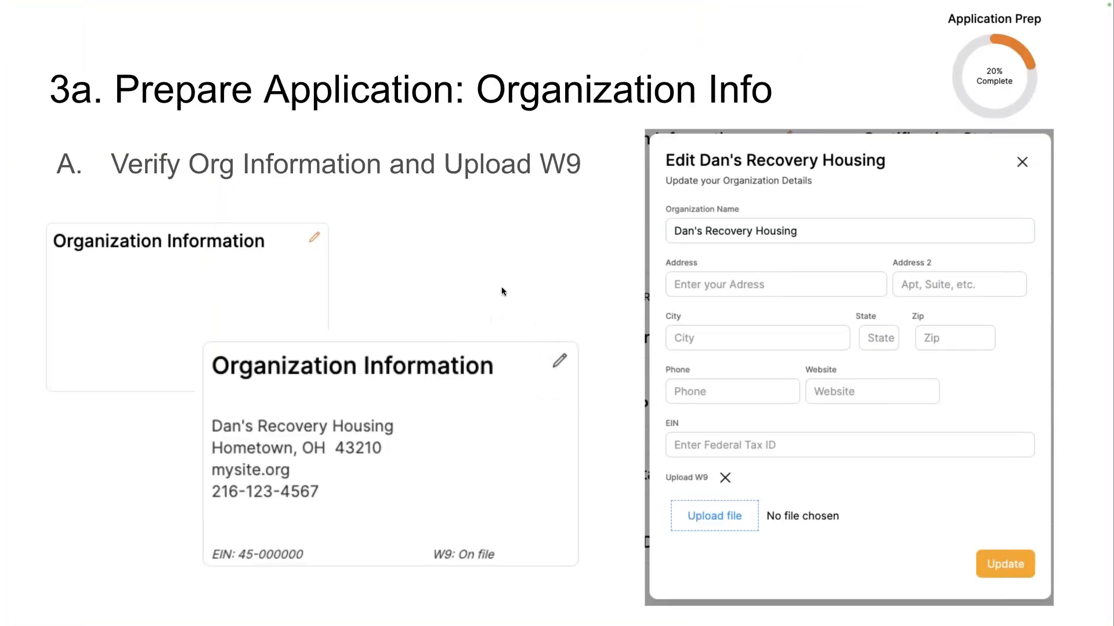
left_click(535, 287)
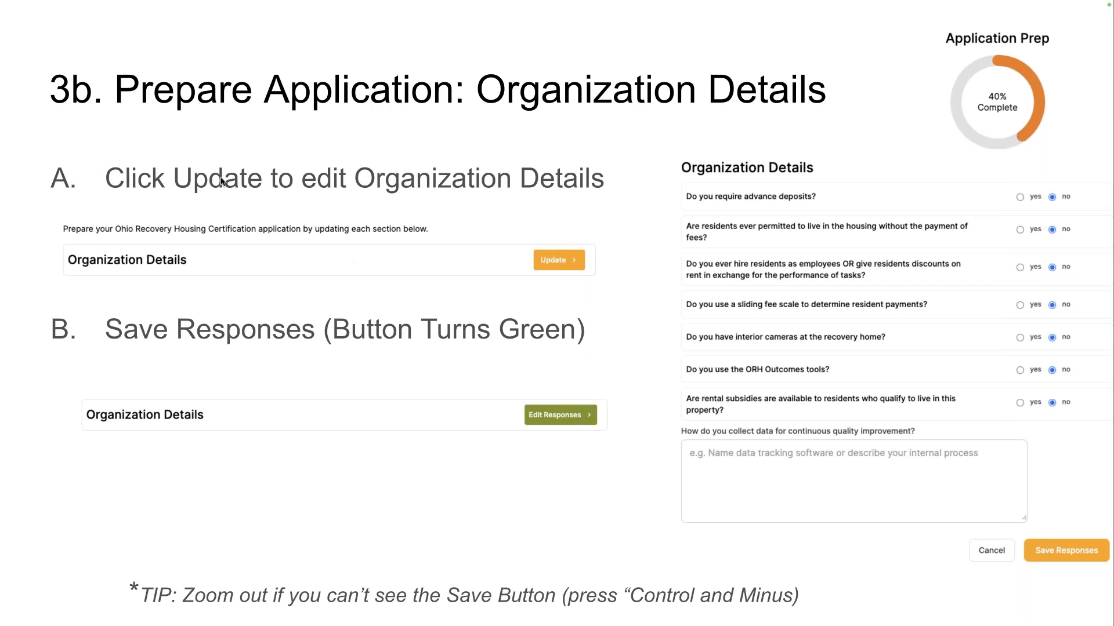
left_click(298, 179)
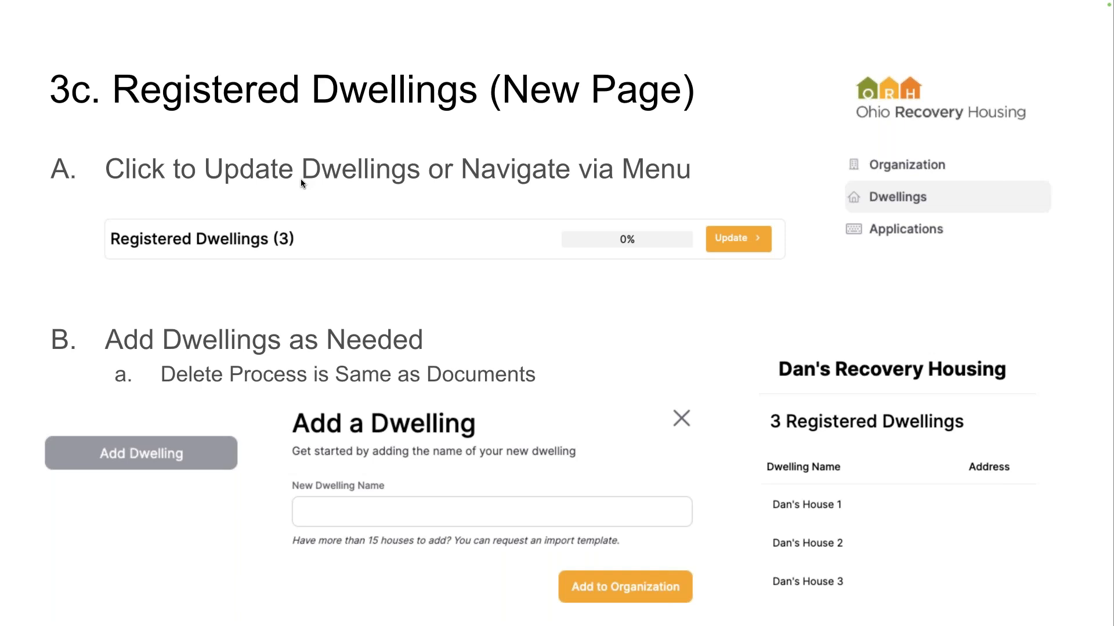
key("Left")
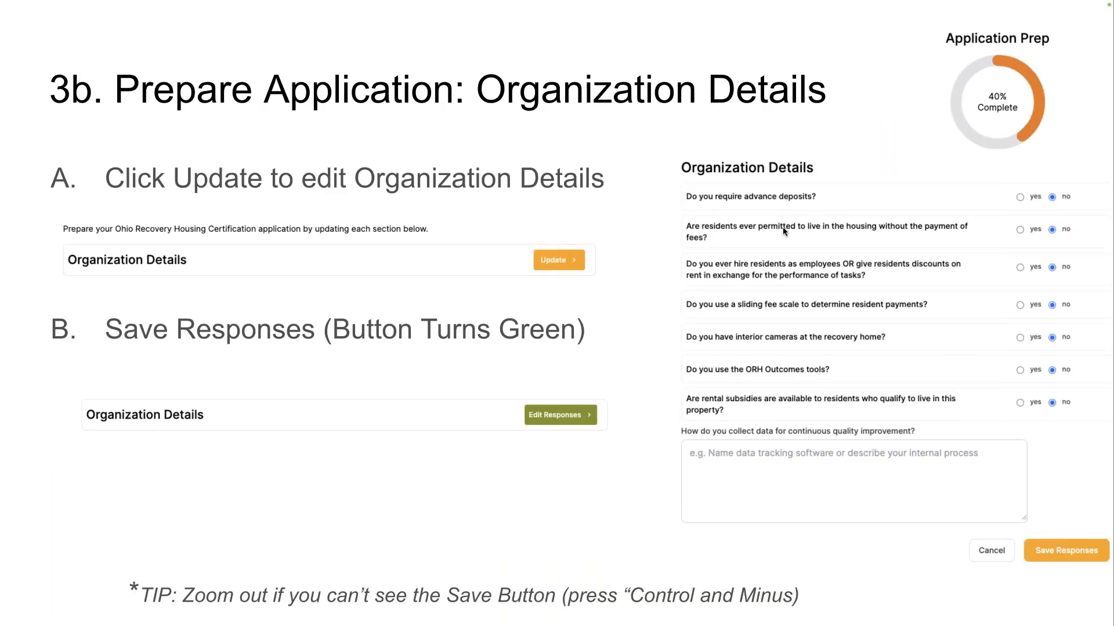
key("ctrl+Left")
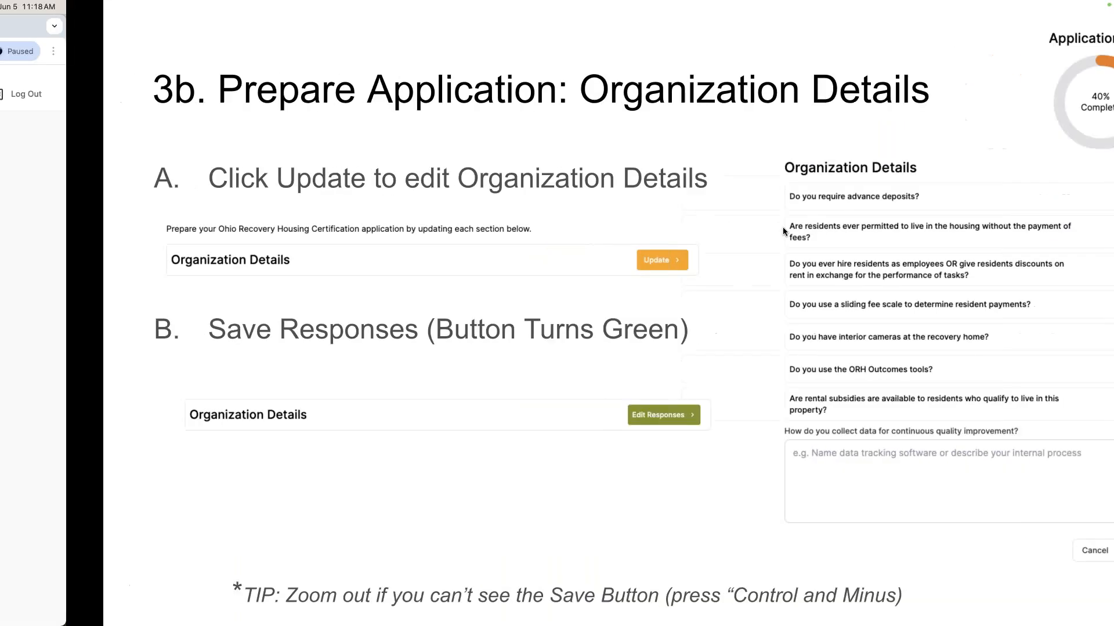
Step: Open the organization details and answer yes for advance deposits, living without fees, hiring residents, interior cameras, ORH Outcomes tools, medical cannabis and for-profit status
left_click(789, 312)
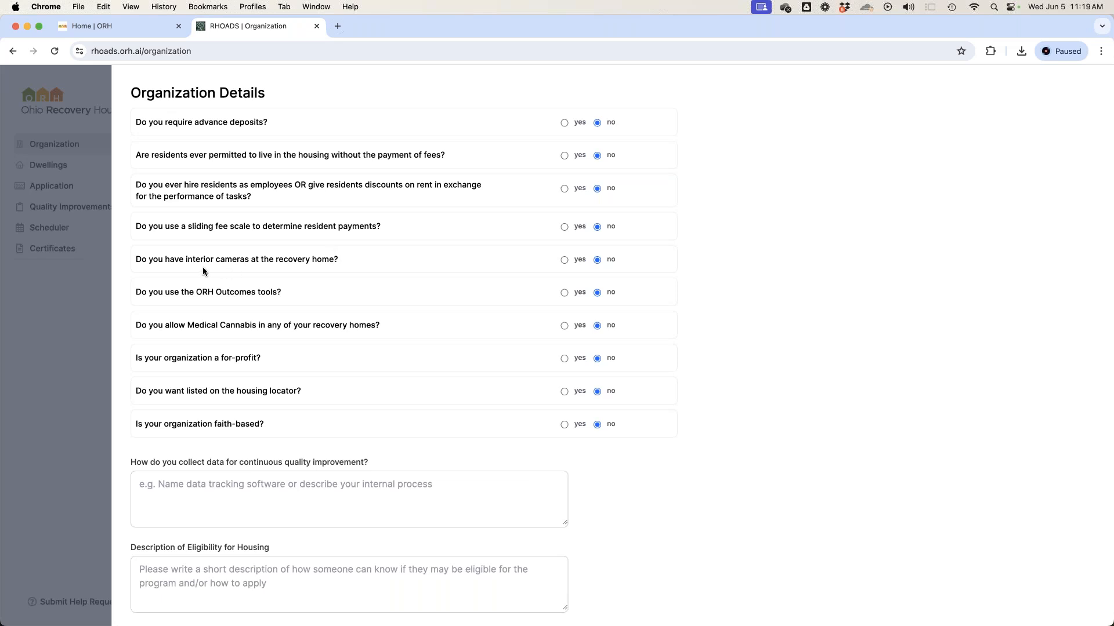
left_click_drag(156, 258, 337, 259)
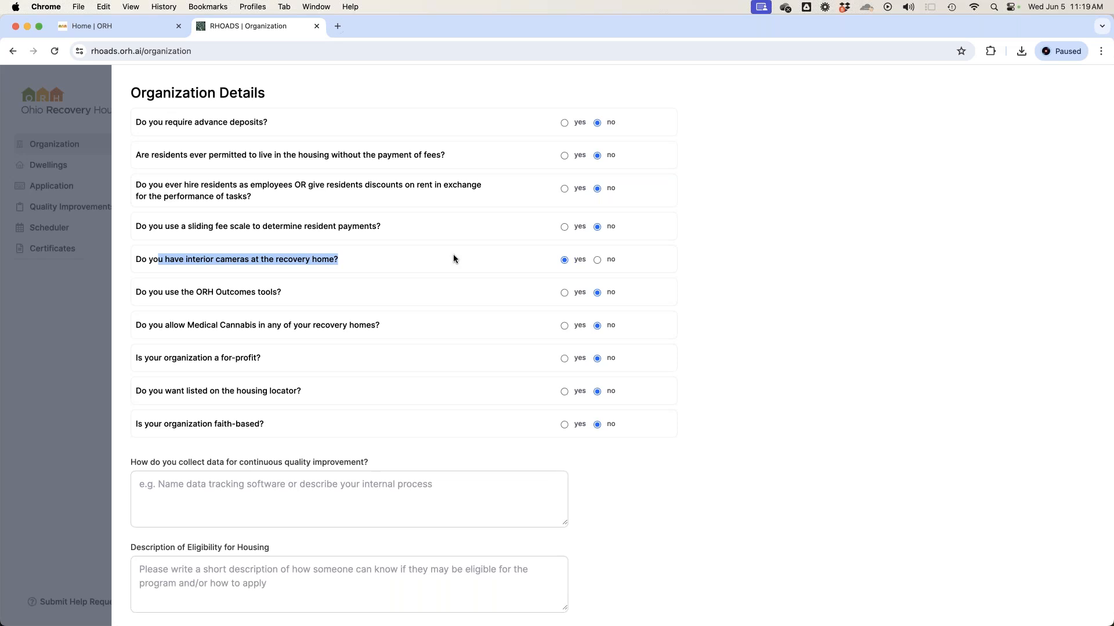
left_click(758, 269)
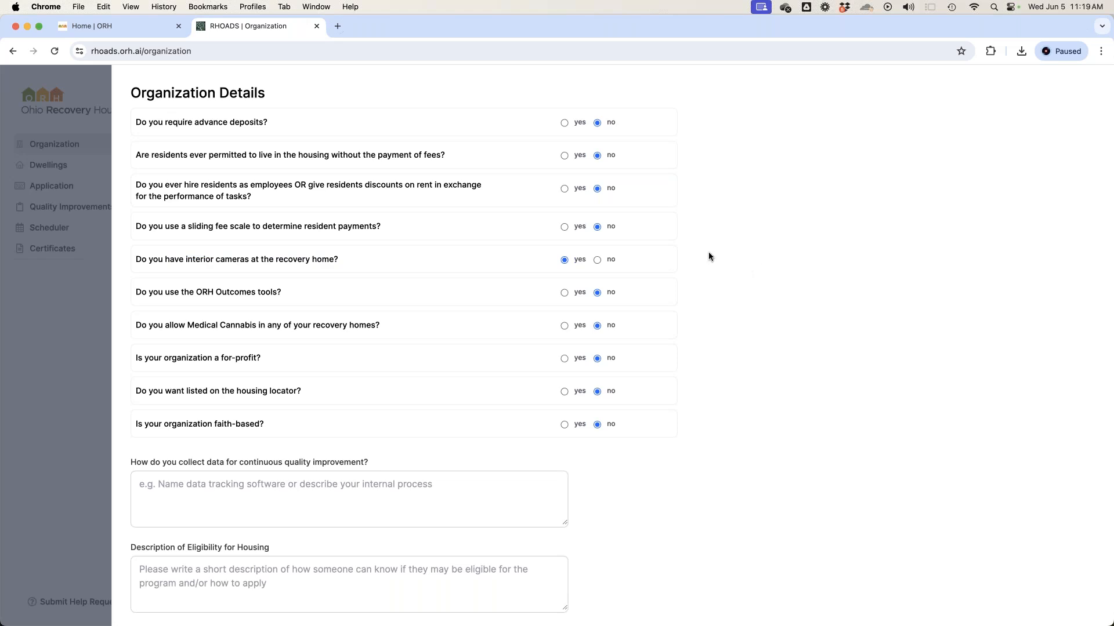
left_click(580, 122)
left_click(581, 156)
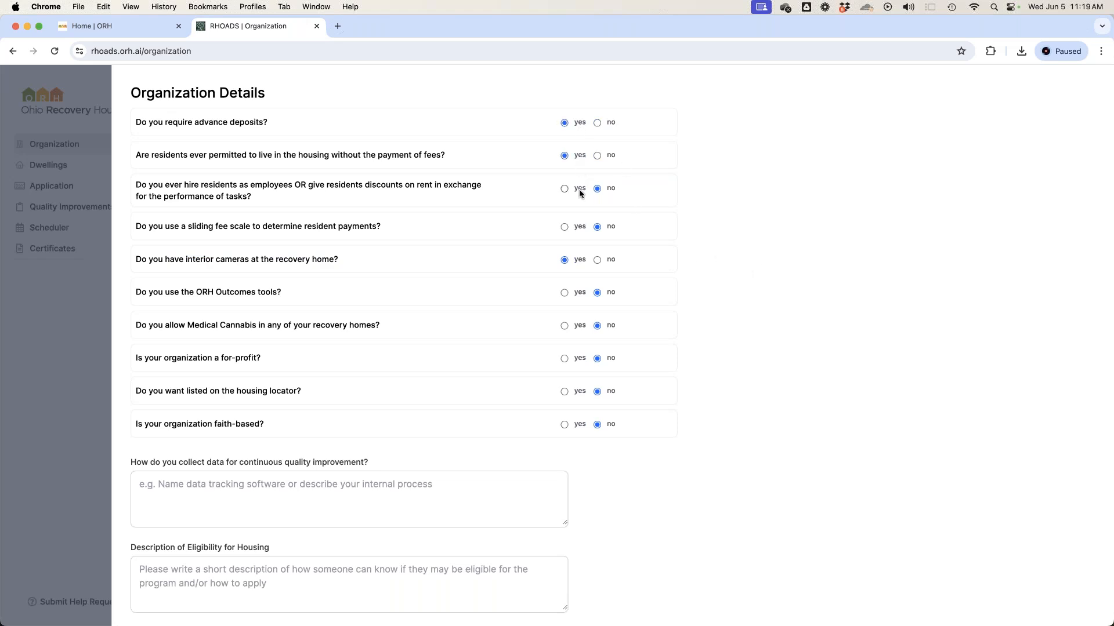
left_click(579, 293)
left_click(581, 358)
Step: Enter "description" as the housing eligibility description and "mission statement - info" as the mission statement
scroll(590, 264, "down", 1)
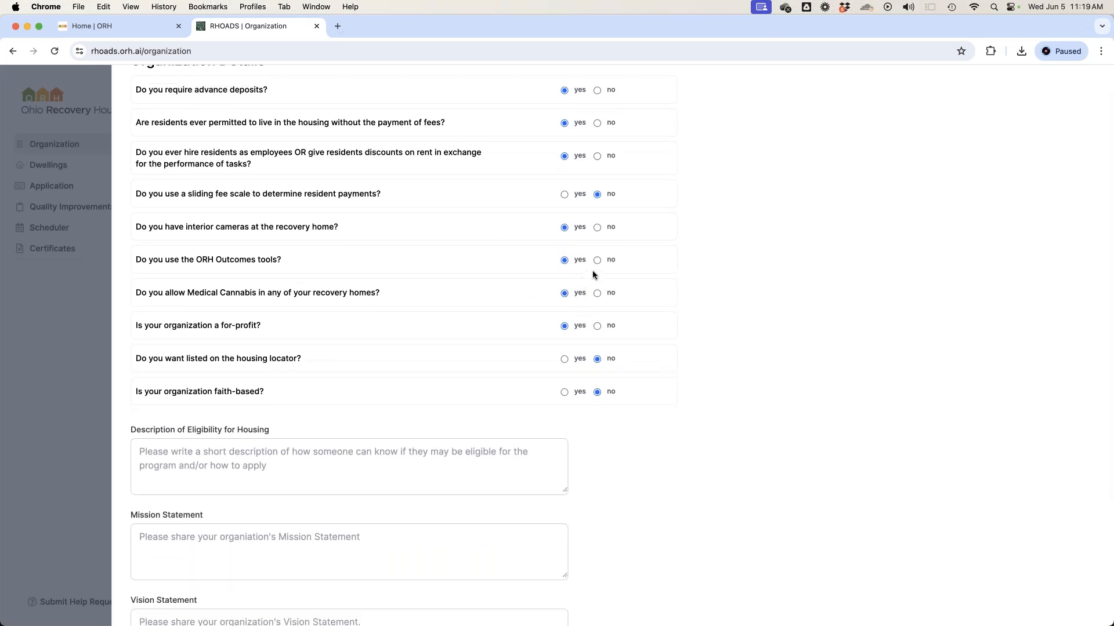
scroll(589, 276, "down", 3)
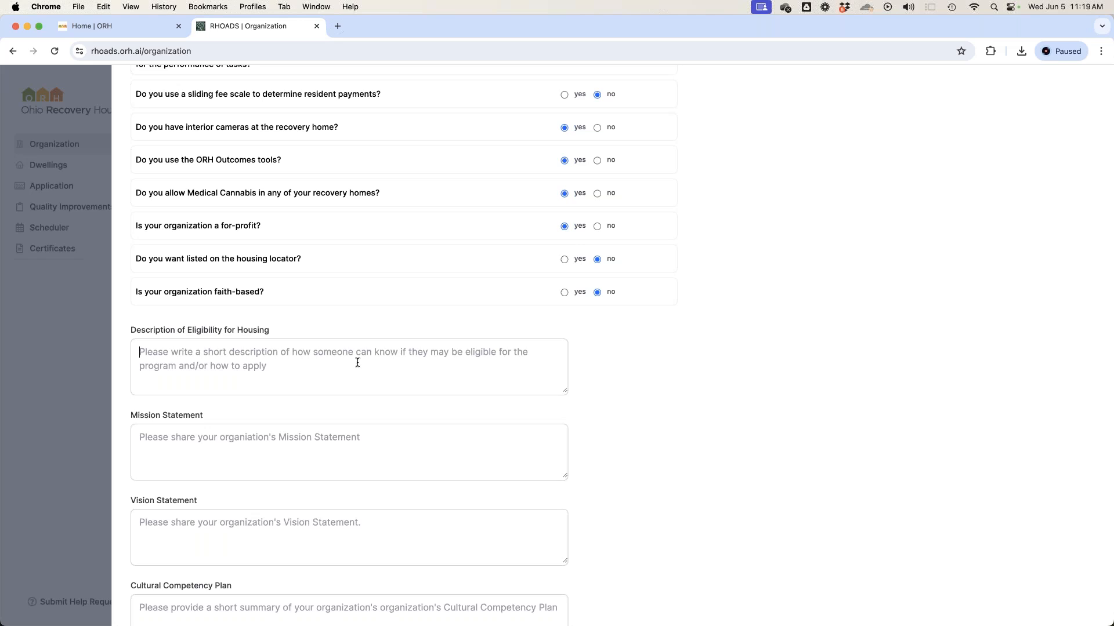
type("description")
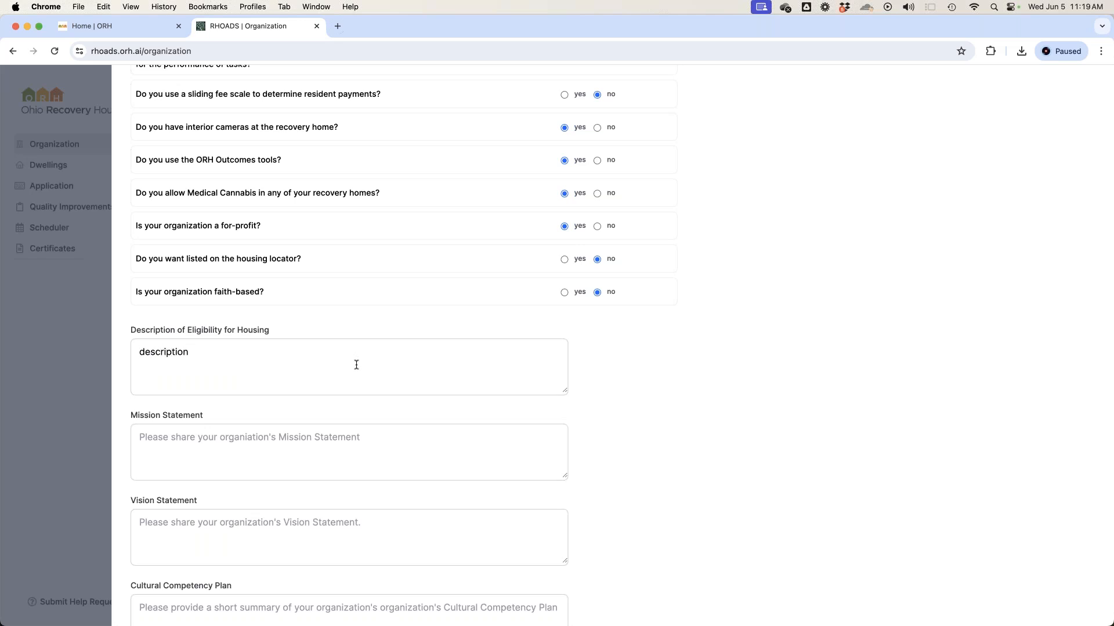
scroll(371, 400, "down", 2)
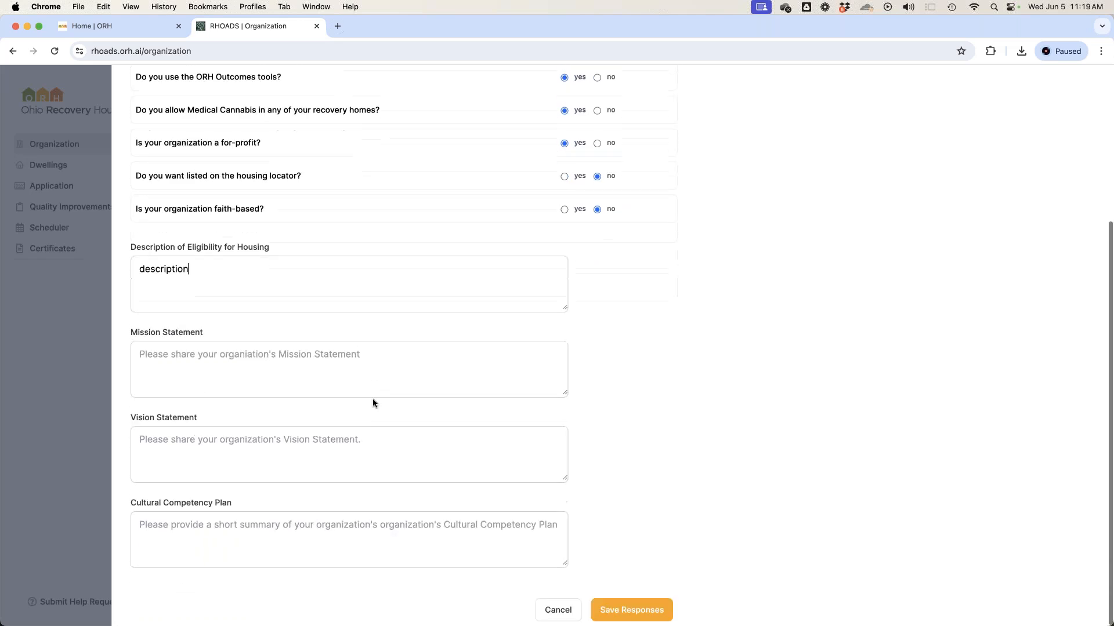
left_click(342, 349)
type("mission stamt")
key("BackSpace")
type("tement - info")
key("Tab")
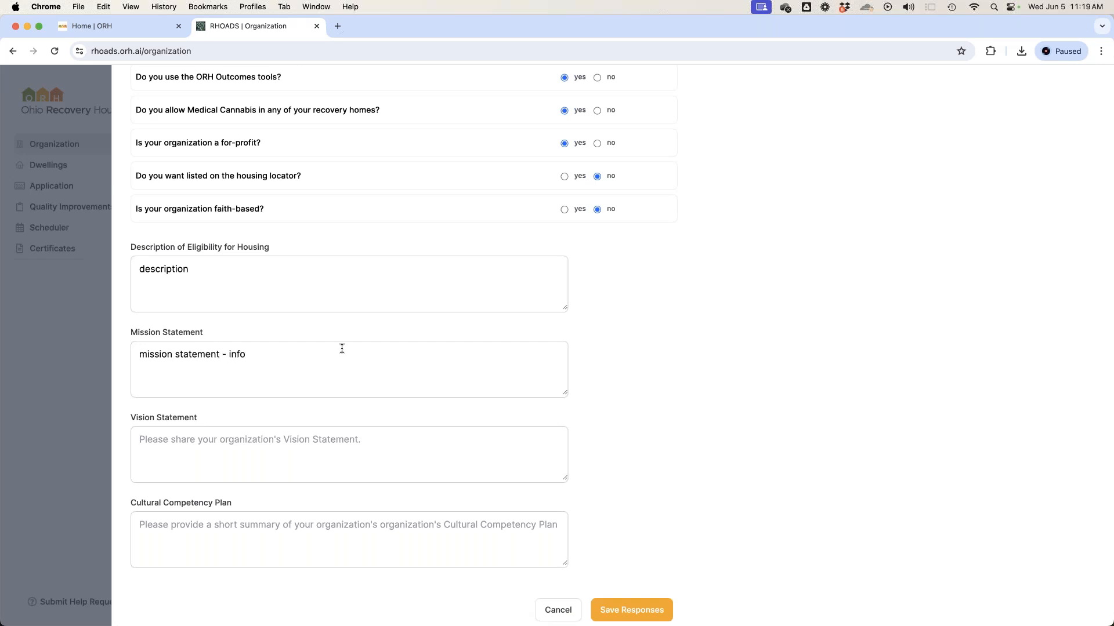
Step: Enter "my vision statement" as the organization's vision statement
type("my vision statme")
key("BackSpace")
key("BackSpace")
type("ement")
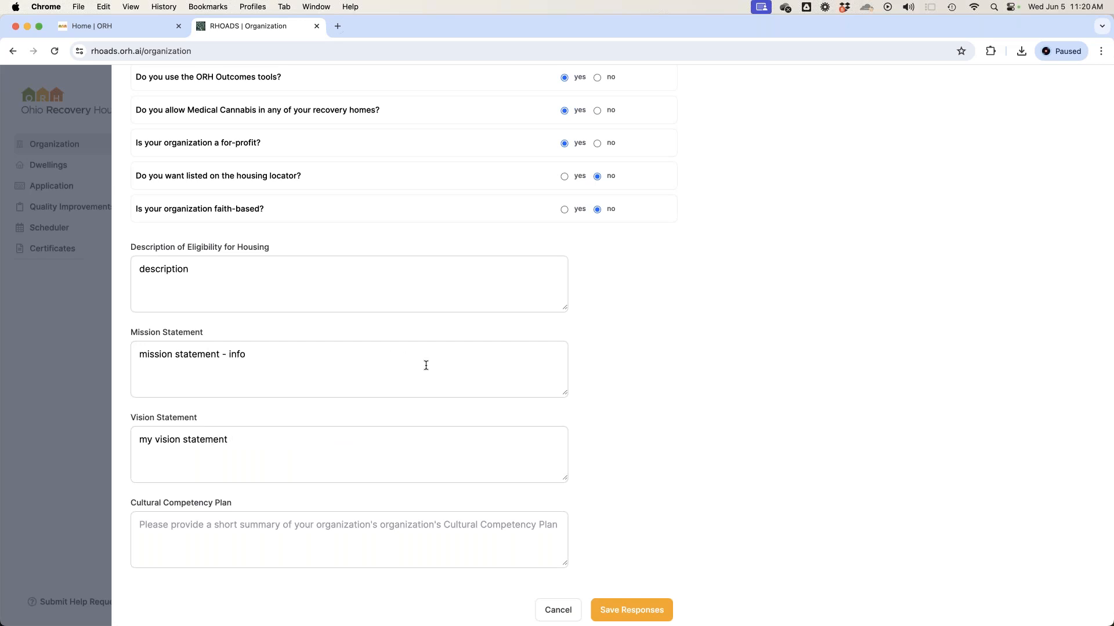
Step: Enter "add this here" as the cultural competency plan and save the organization details responses
left_click(302, 524)
type("add this ")
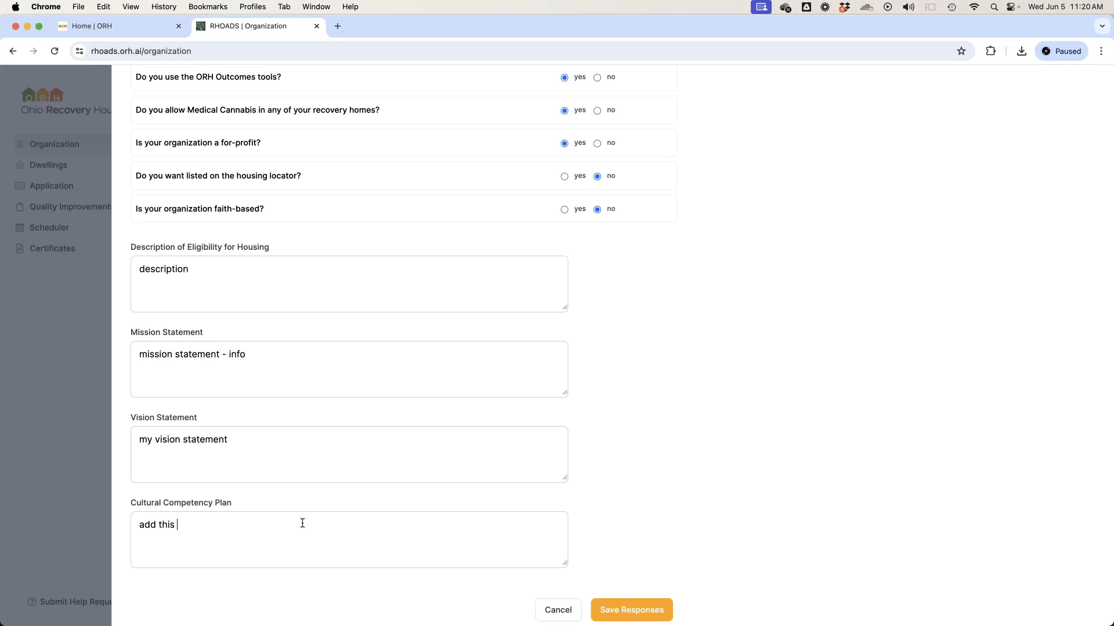
type("here")
left_click(627, 613)
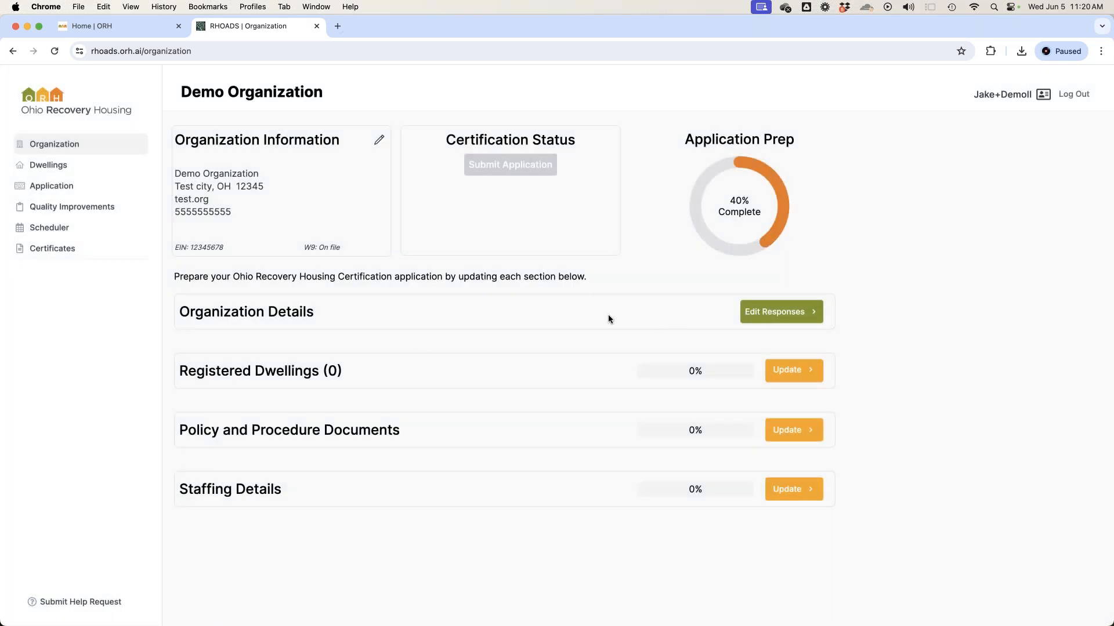
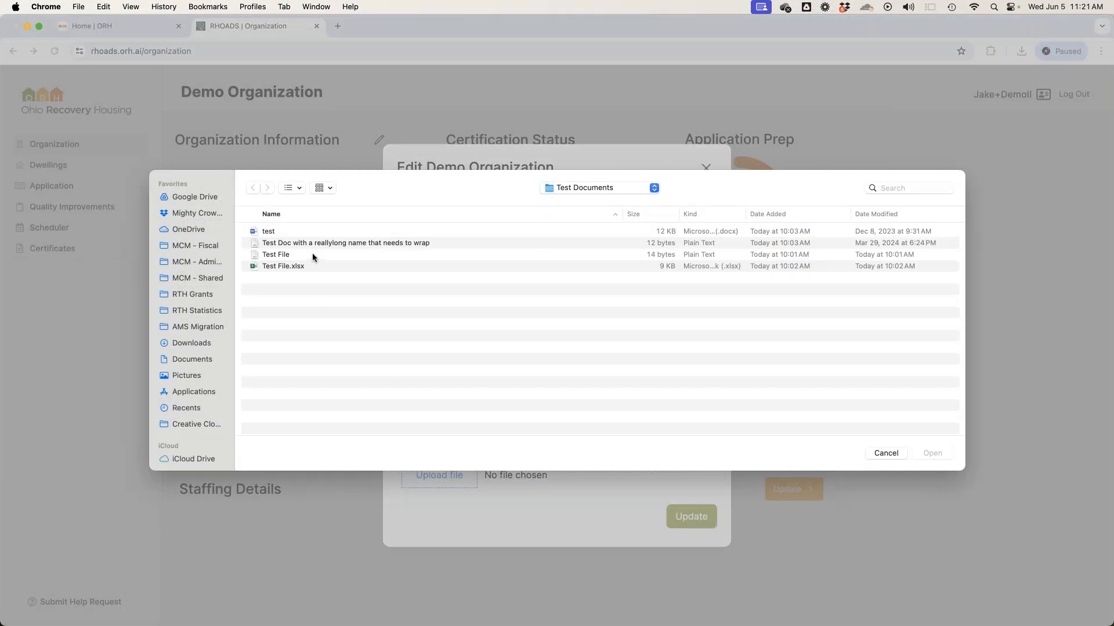
Step: Choose Test File again as the W9 upload and update the organization information
left_click(313, 254)
left_click(933, 453)
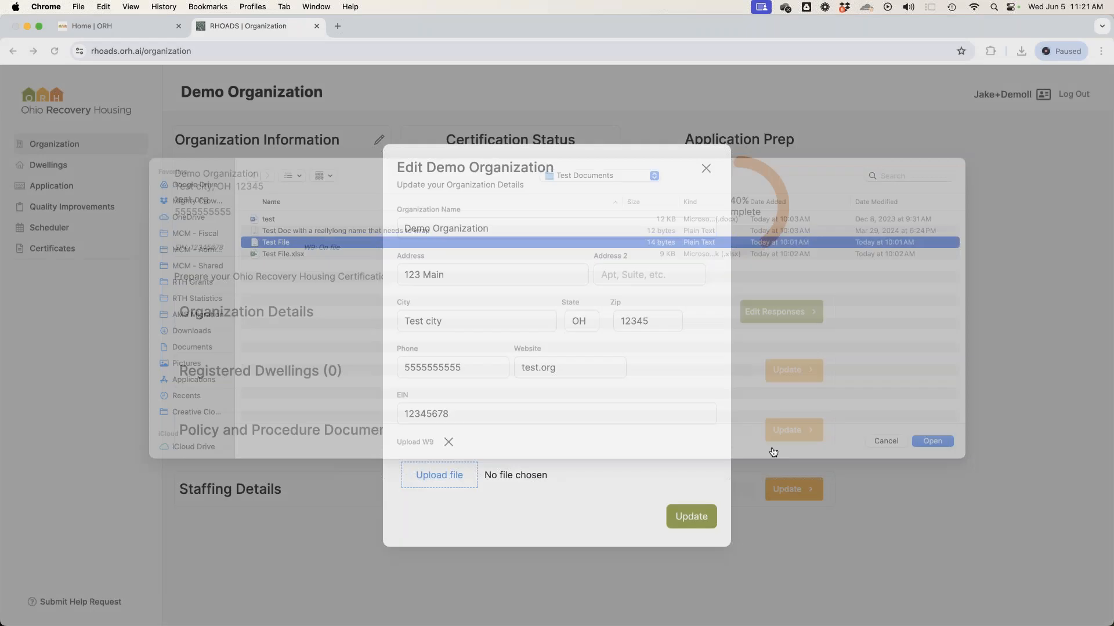
left_click(692, 517)
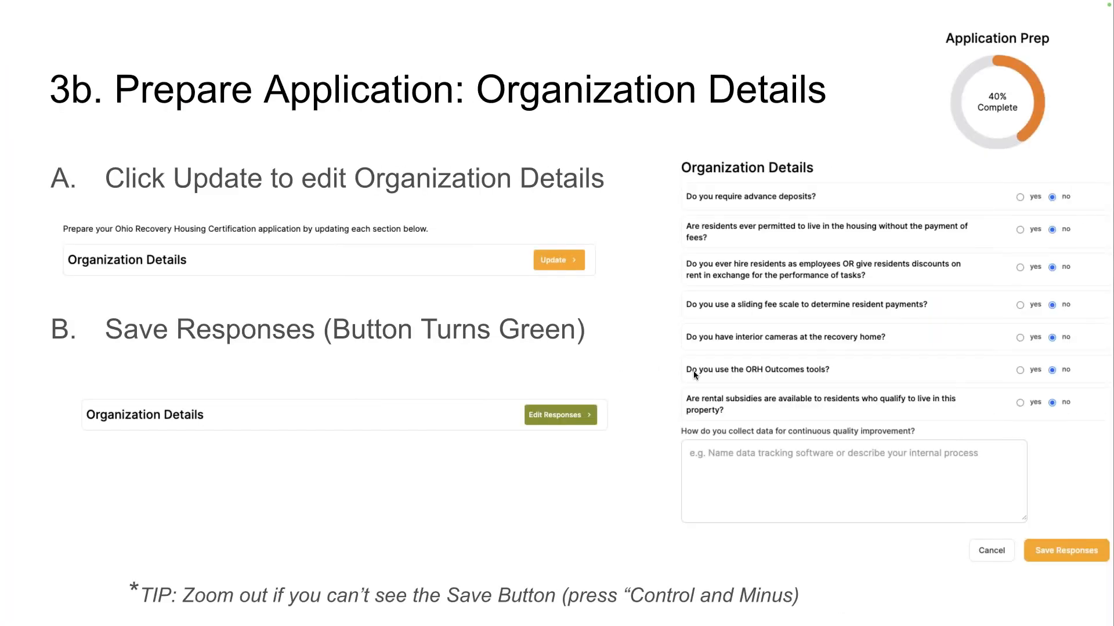
key("Right")
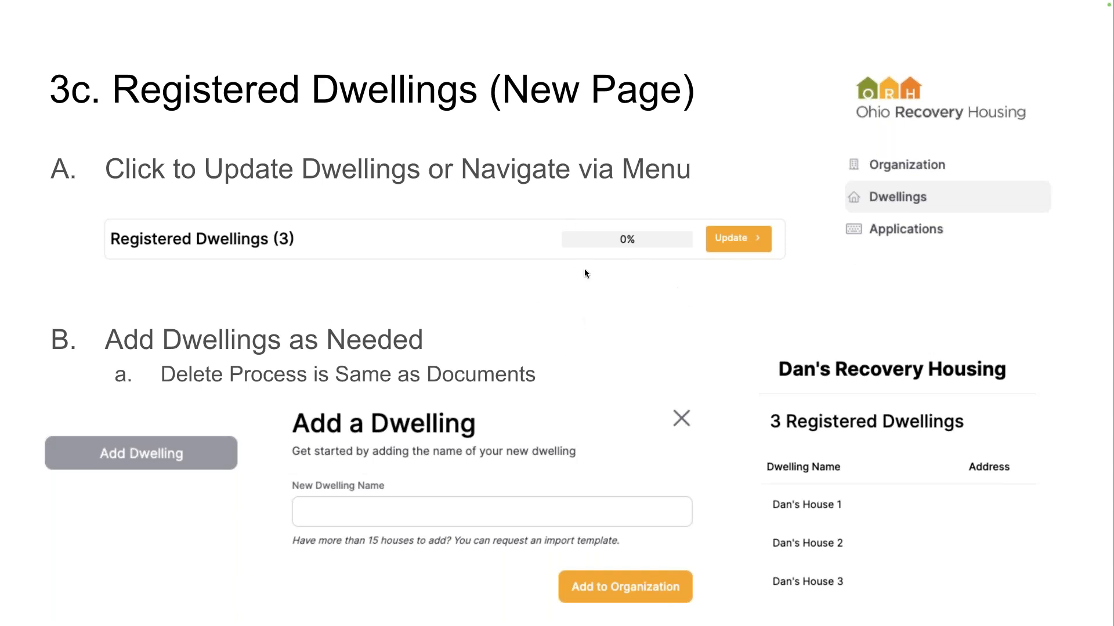
key("Right")
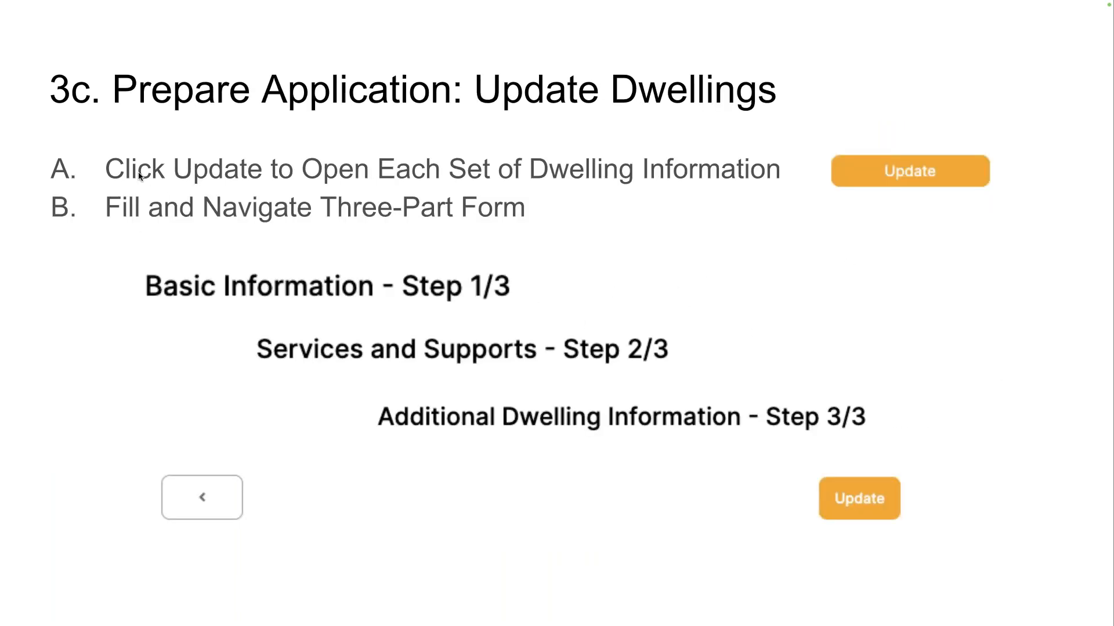
key("Left")
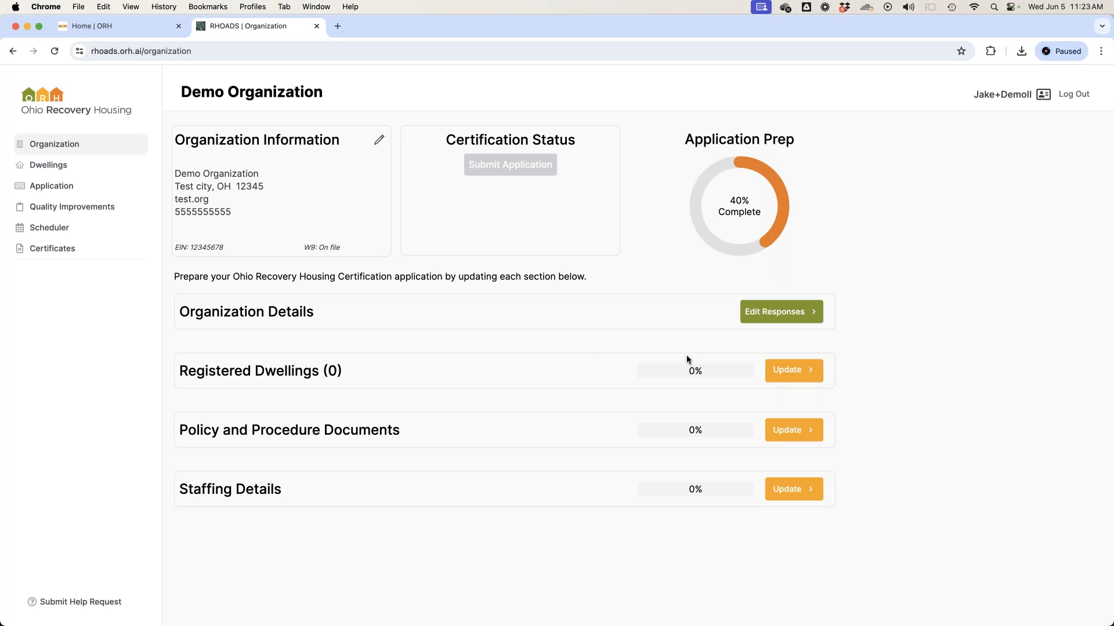
Step: Open the registered dwellings section and add a dwelling named "Test House I" to the organization
left_click(778, 377)
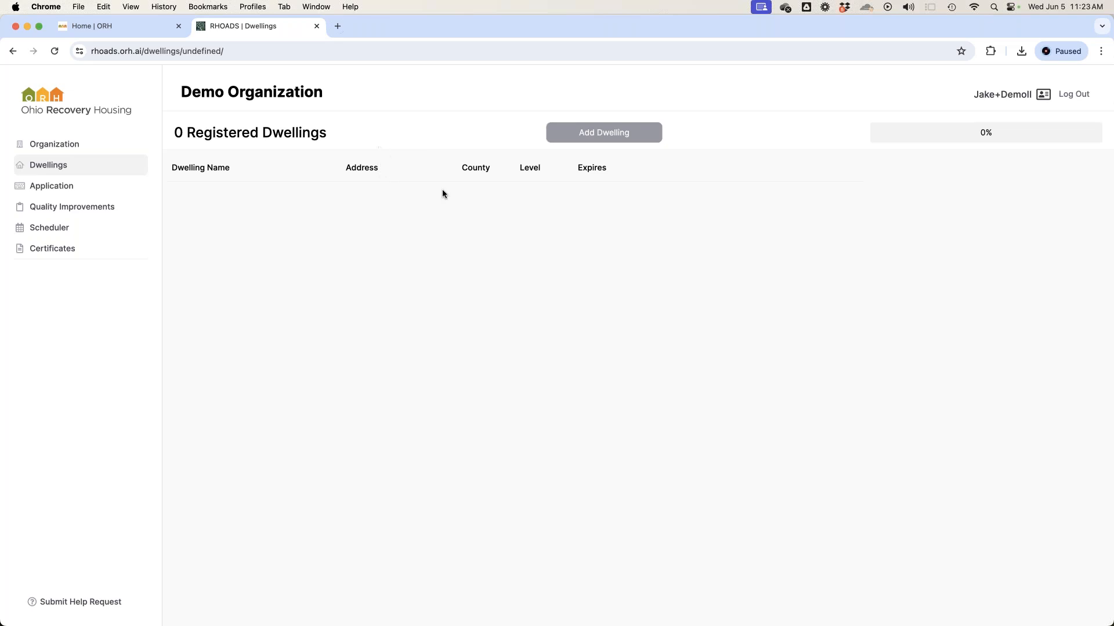
left_click(572, 141)
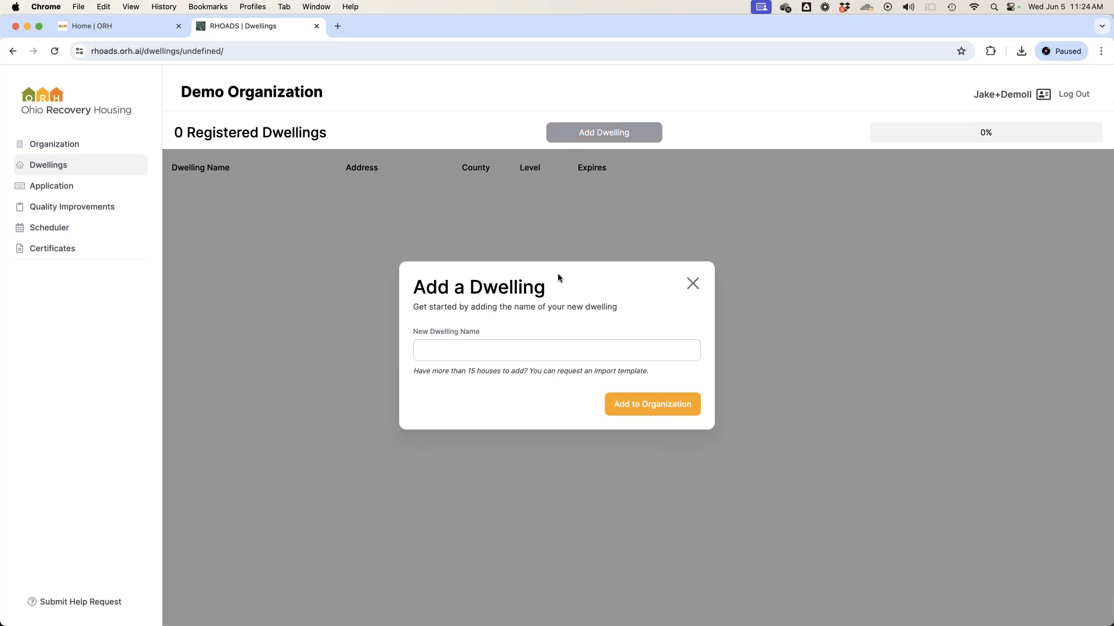
left_click(509, 356)
type("Test House I")
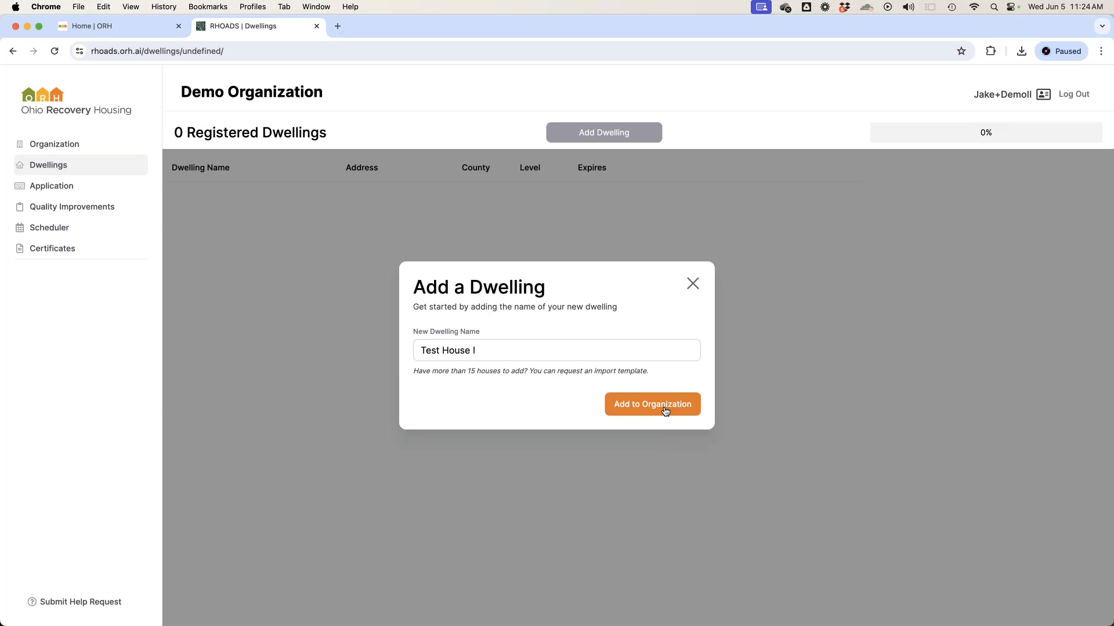
left_click_drag(421, 370, 522, 379)
left_click(550, 373)
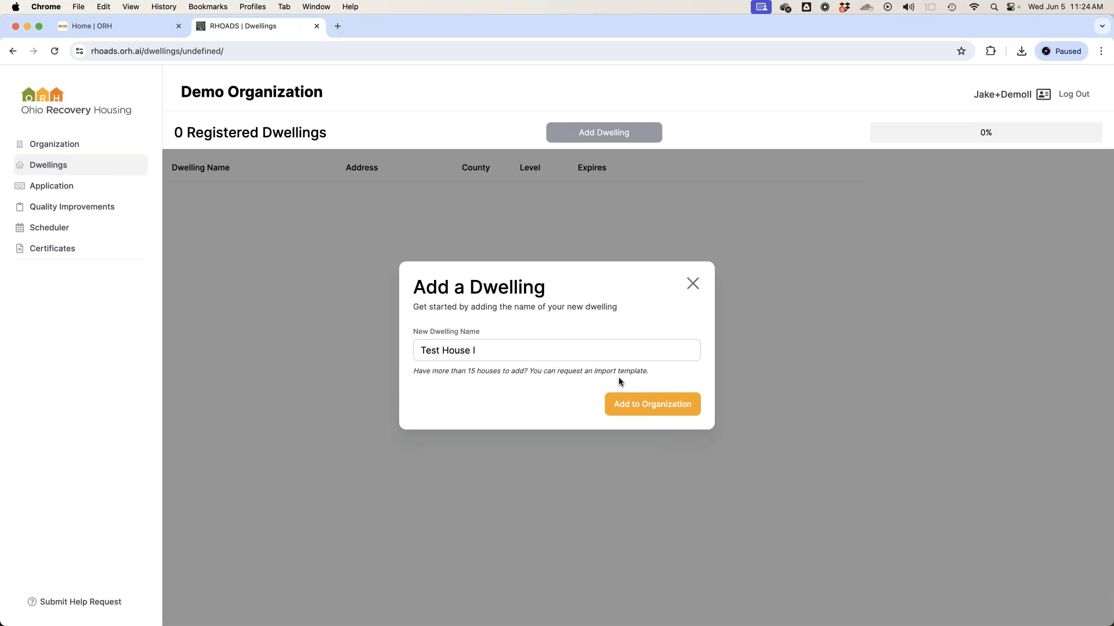
left_click(641, 404)
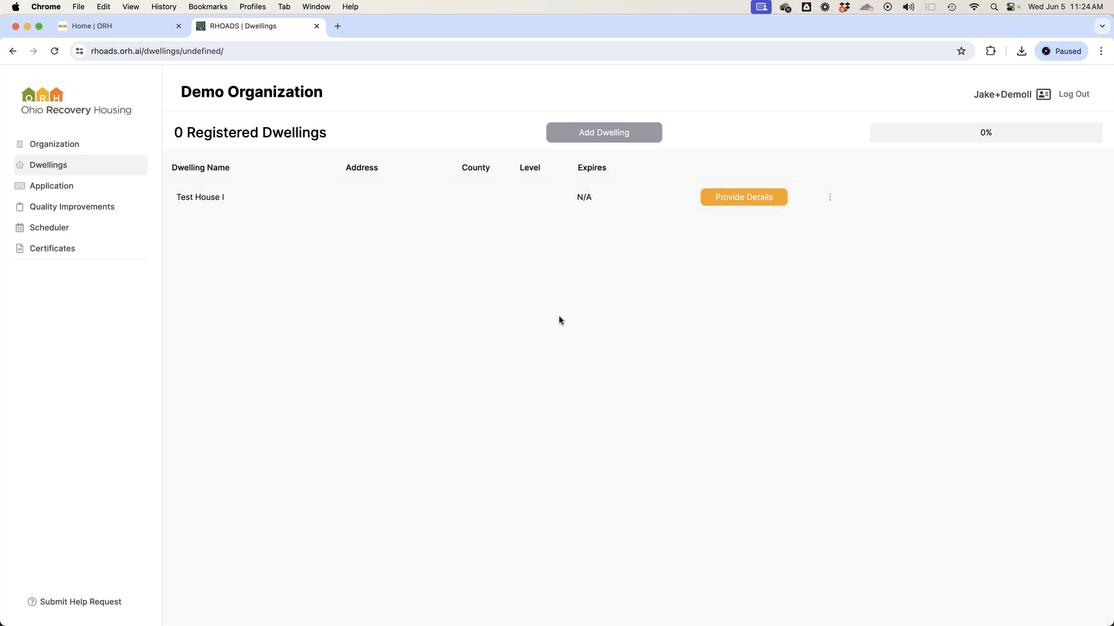
left_click_drag(185, 197, 323, 197)
left_click(618, 229)
left_click(829, 198)
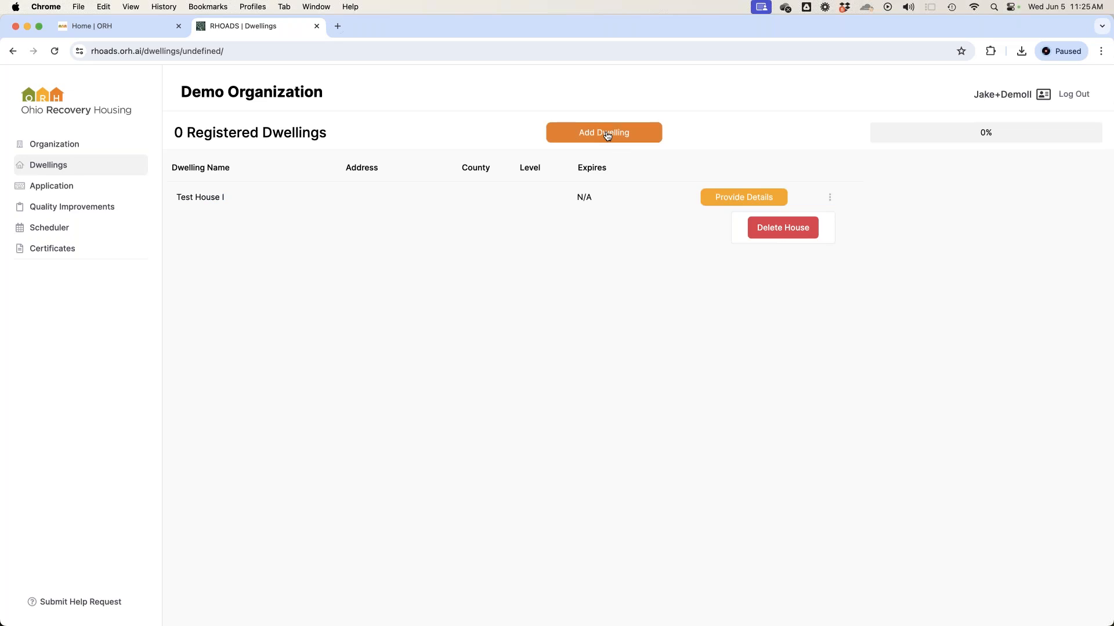
Step: Add a second dwelling, also named "Test House I", to the organization
left_click(612, 136)
left_click(479, 355)
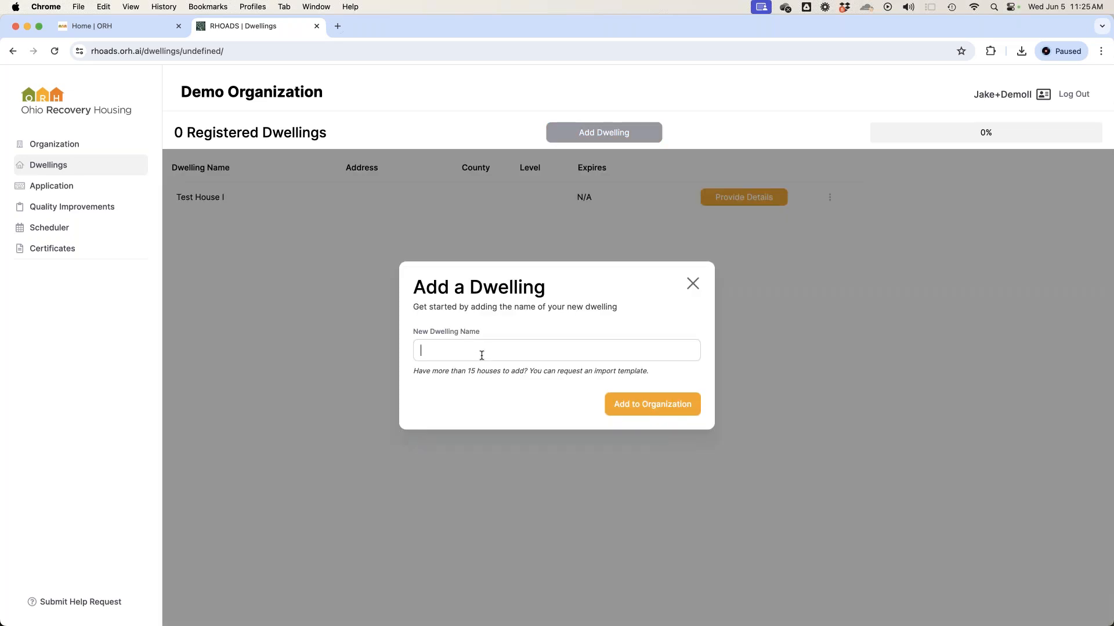
type("Test House I")
left_click(644, 410)
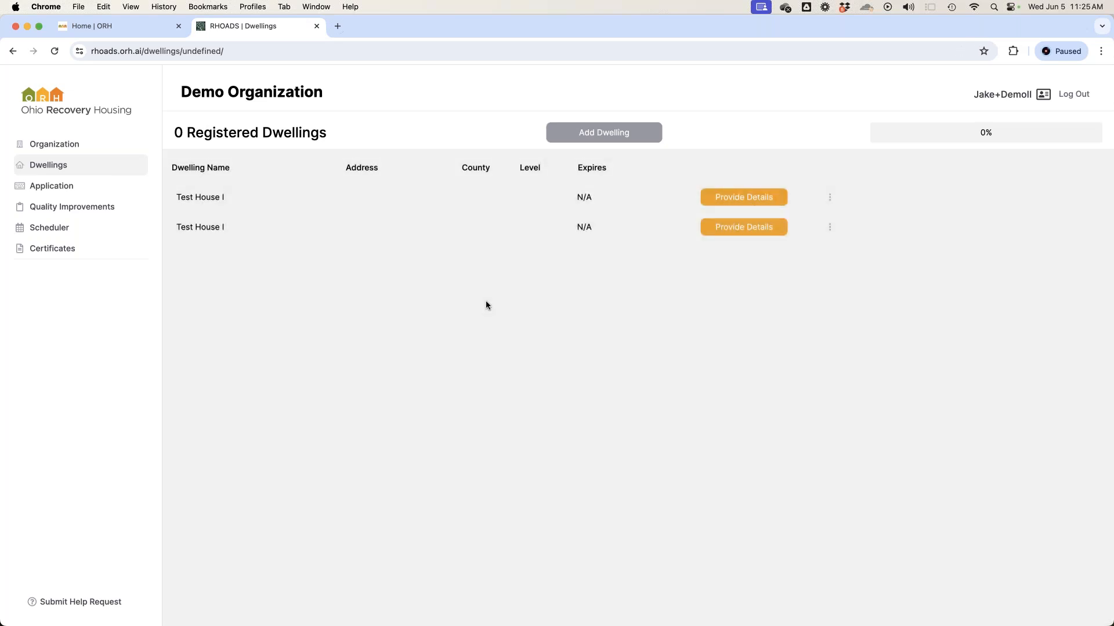
Step: Delete the duplicate Test House I from the second row of the dwellings list and confirm the deletion
left_click(828, 227)
left_click(780, 257)
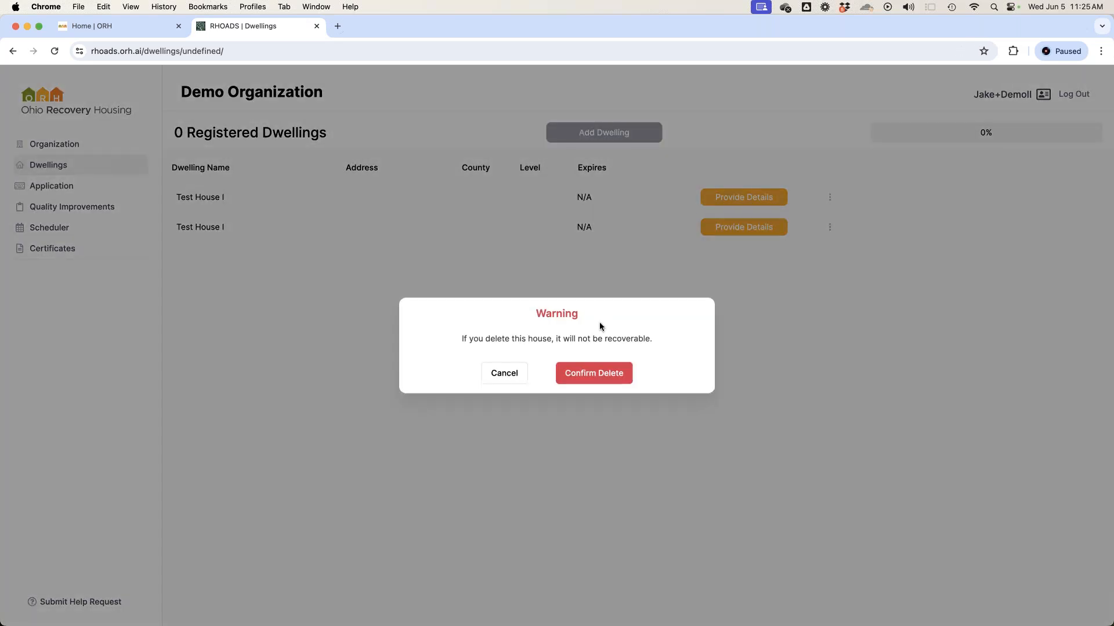
left_click(585, 376)
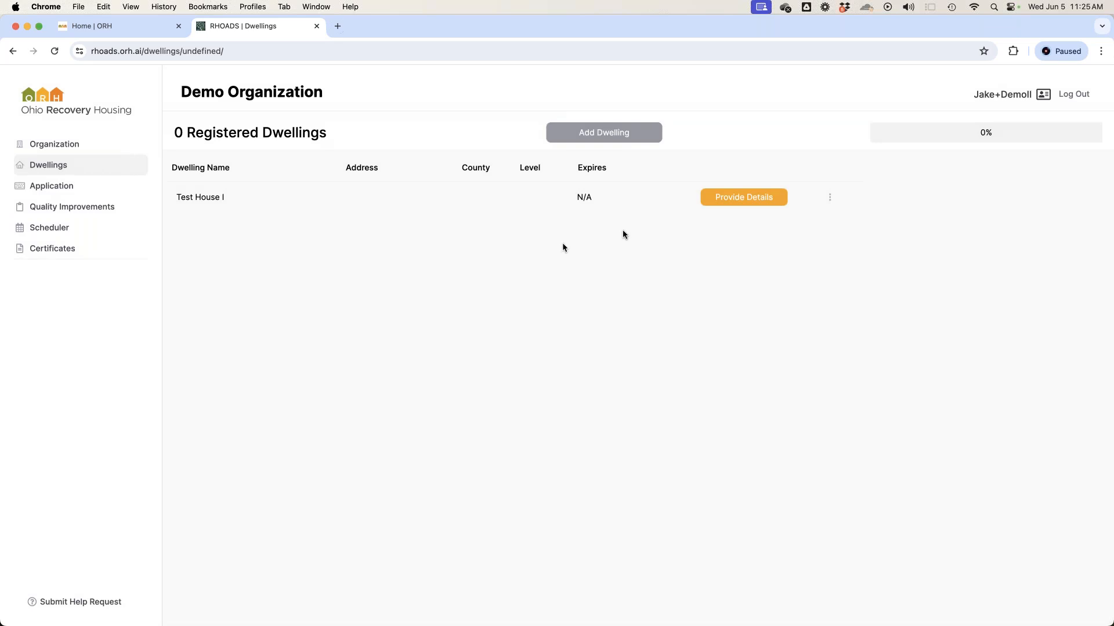
Step: Open the details form of Test House I to provide its basic information
left_click(723, 203)
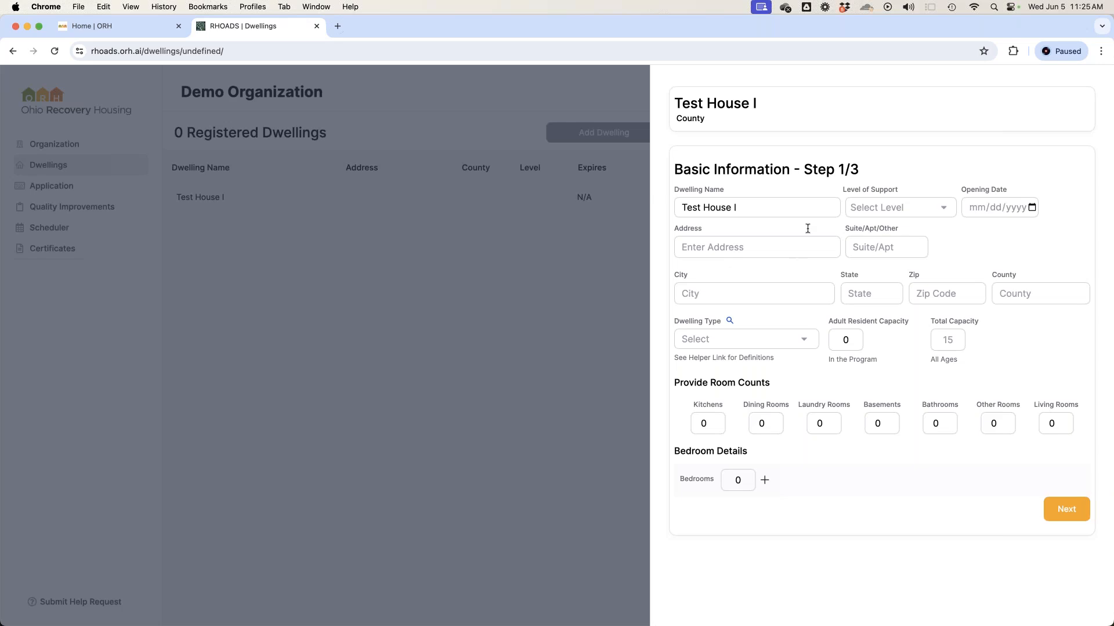
left_click(585, 290)
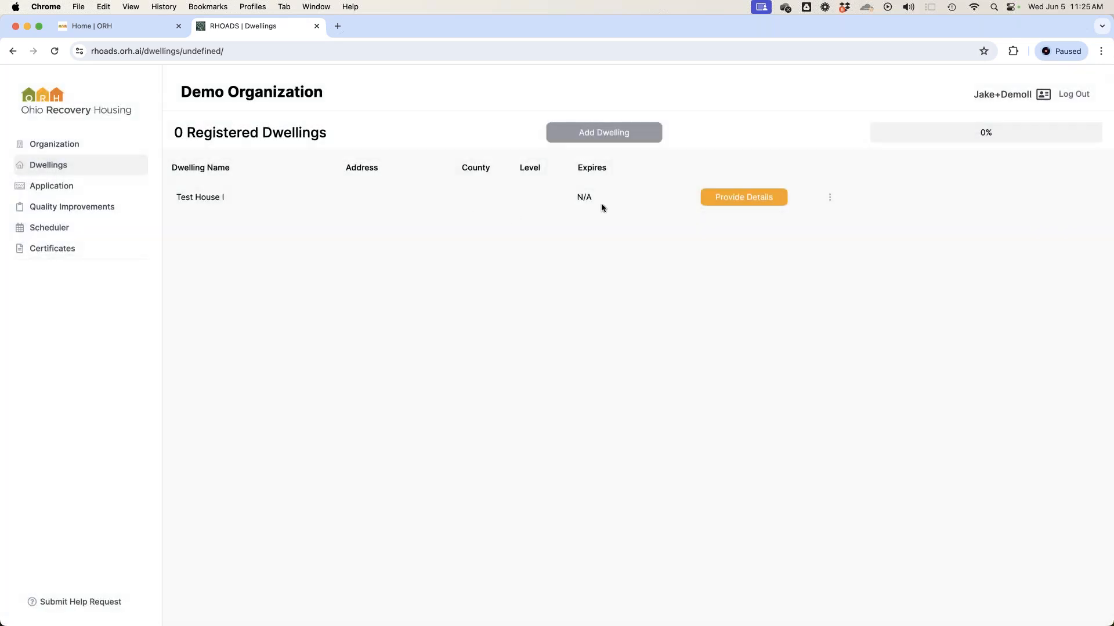
left_click(724, 205)
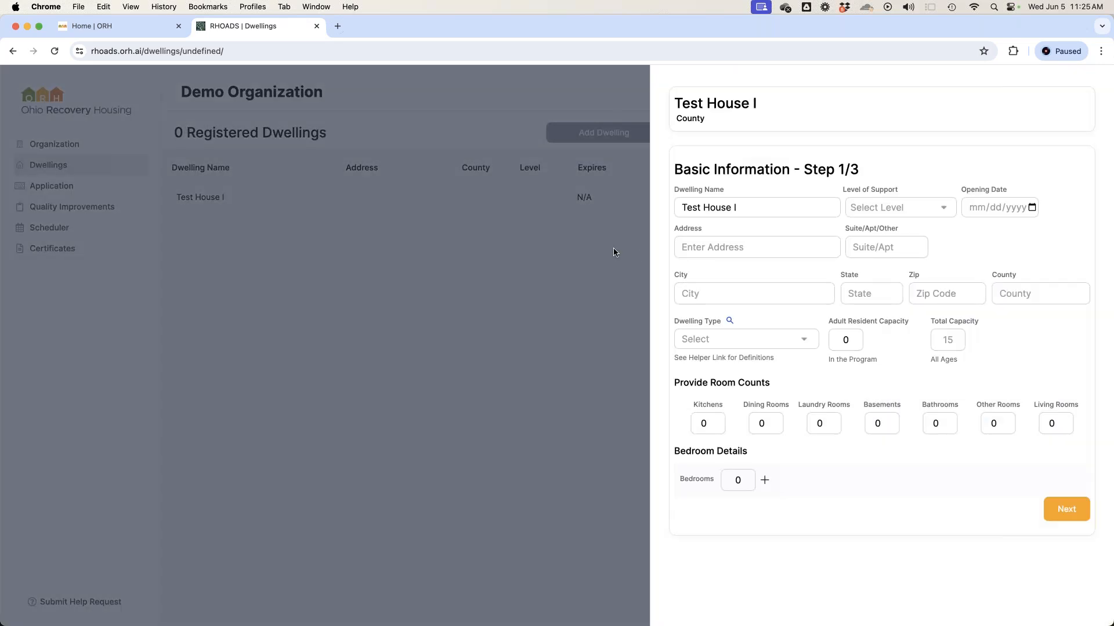
key("ctrl+Right")
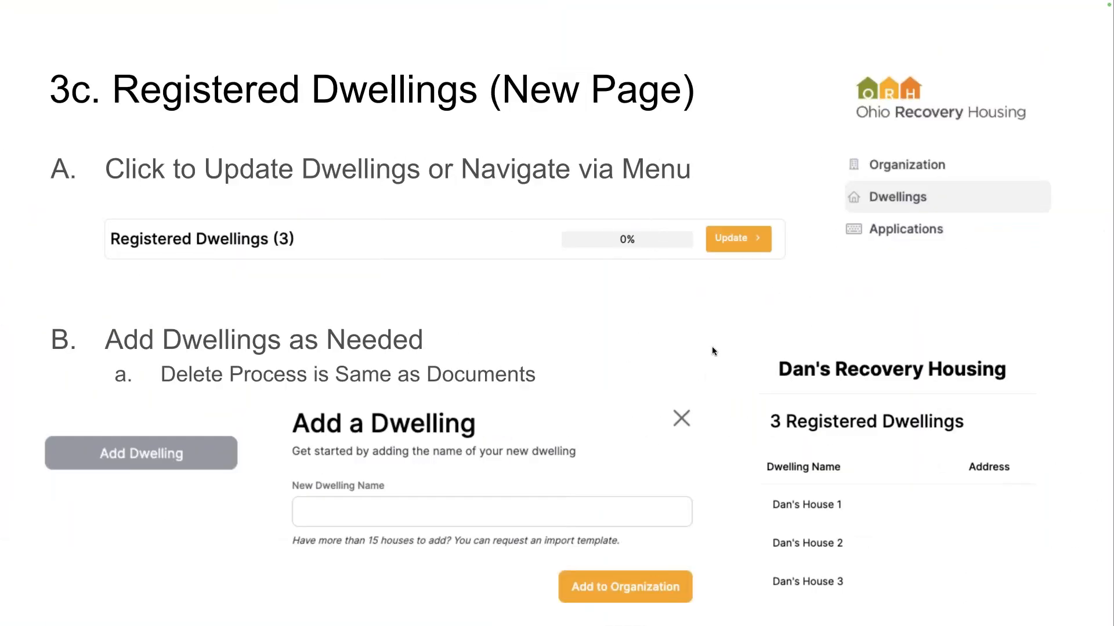
key("Right")
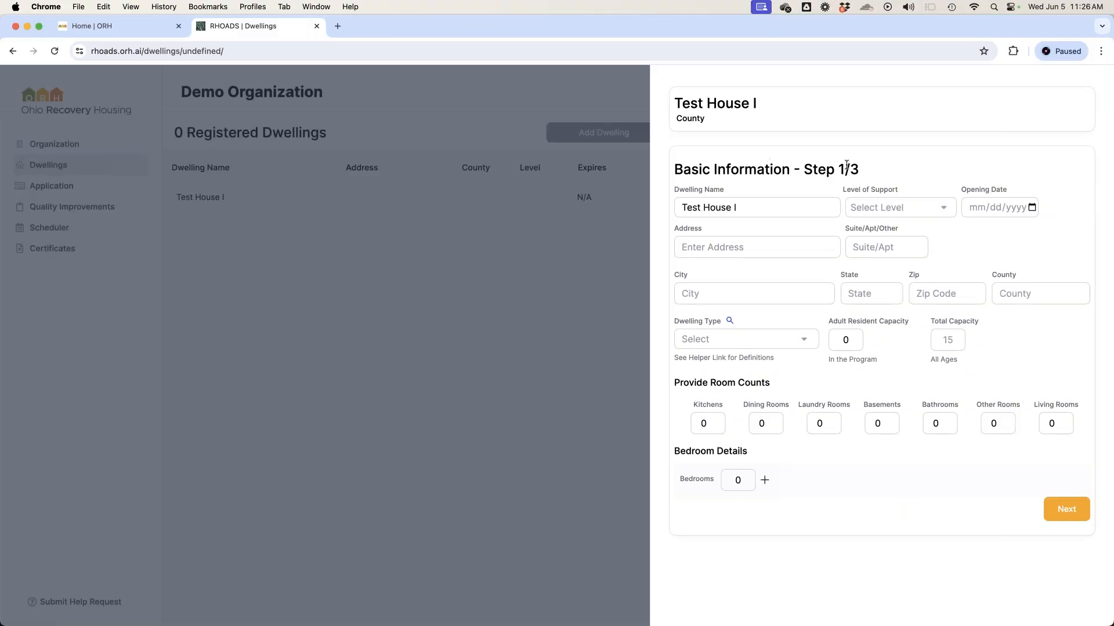
left_click_drag(887, 170, 686, 171)
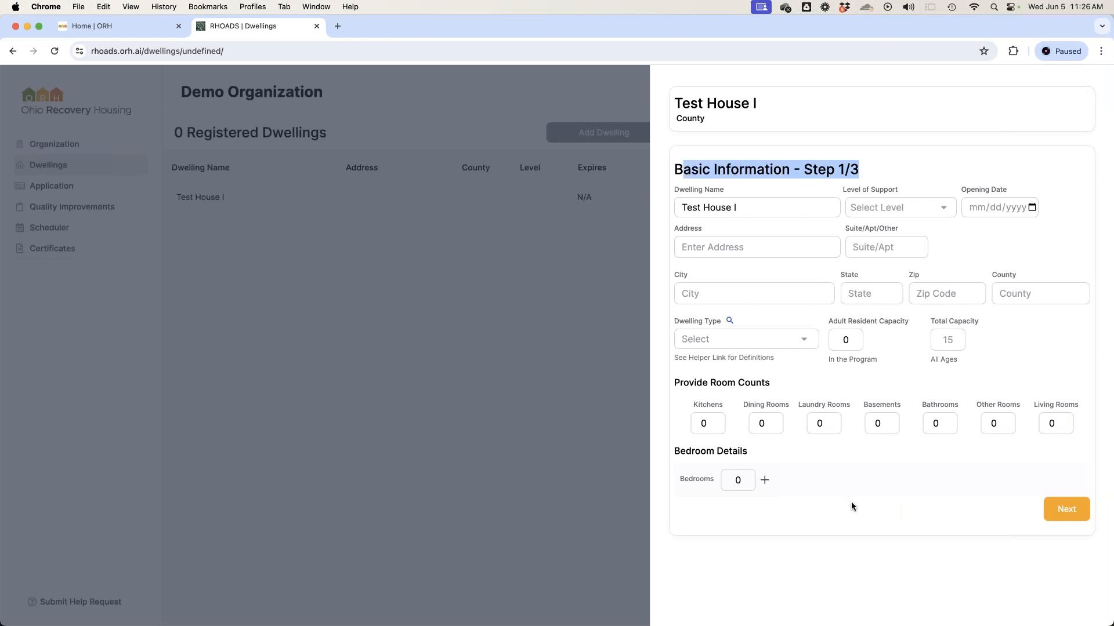
left_click(879, 527)
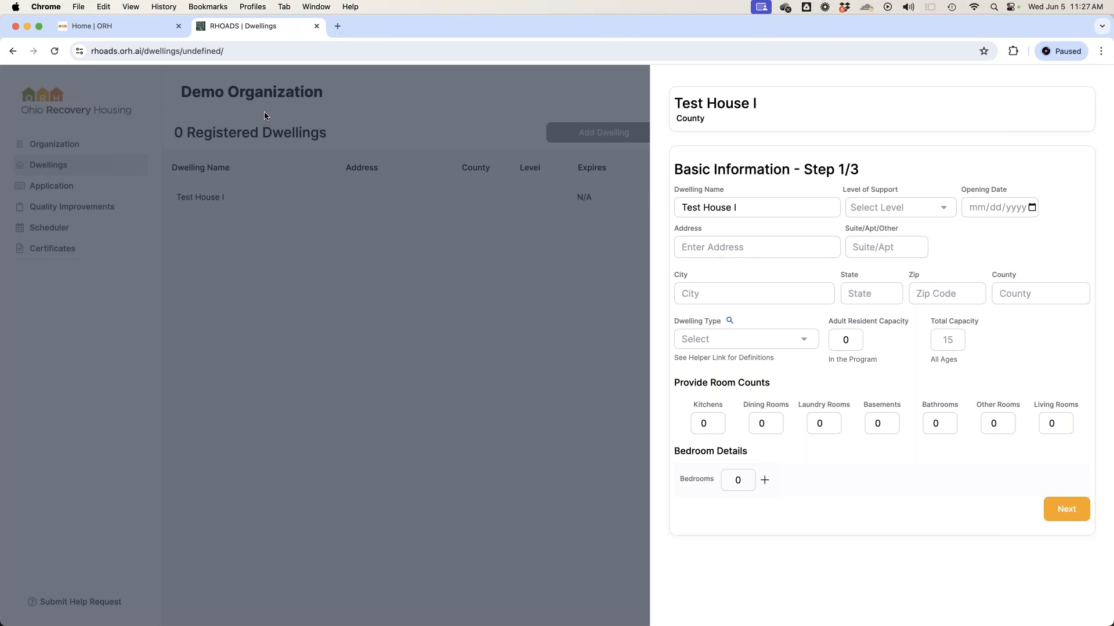
Step: From the new certification measures on the Ohio Recovery Housing website, review the Level II only organizations document through page 4 and return to the dwelling form
left_click(150, 34)
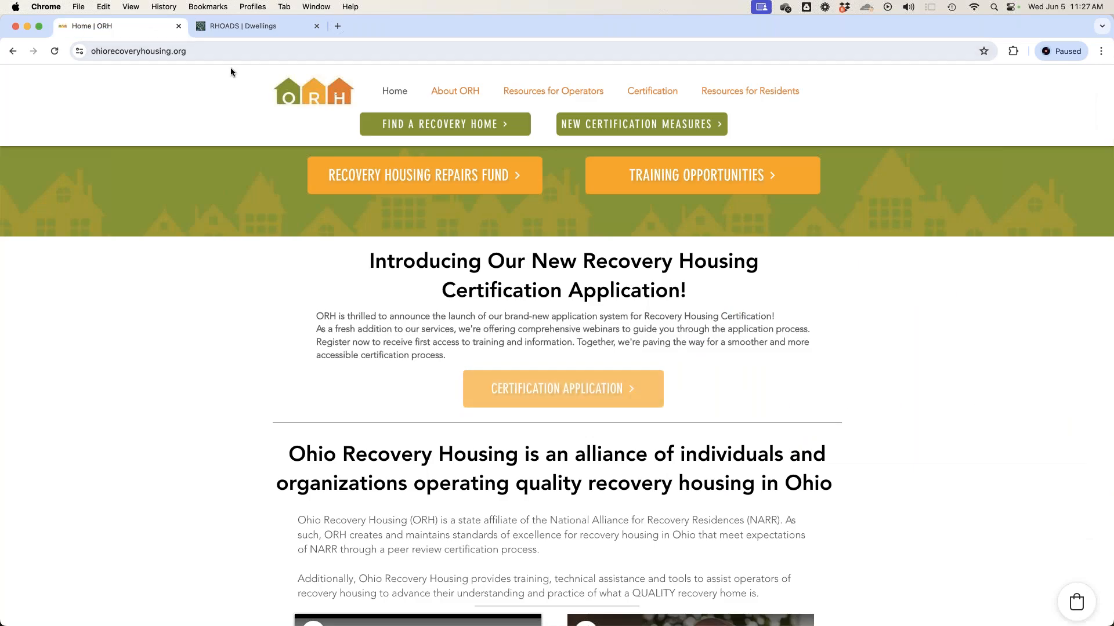
left_click(627, 129)
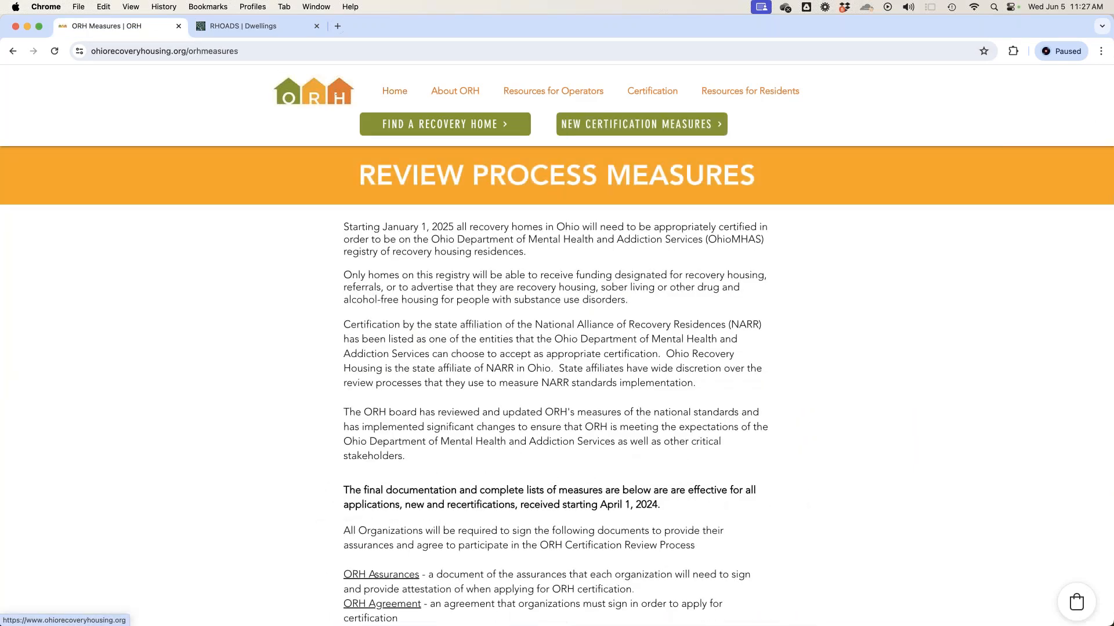
scroll(301, 187, "down", 6)
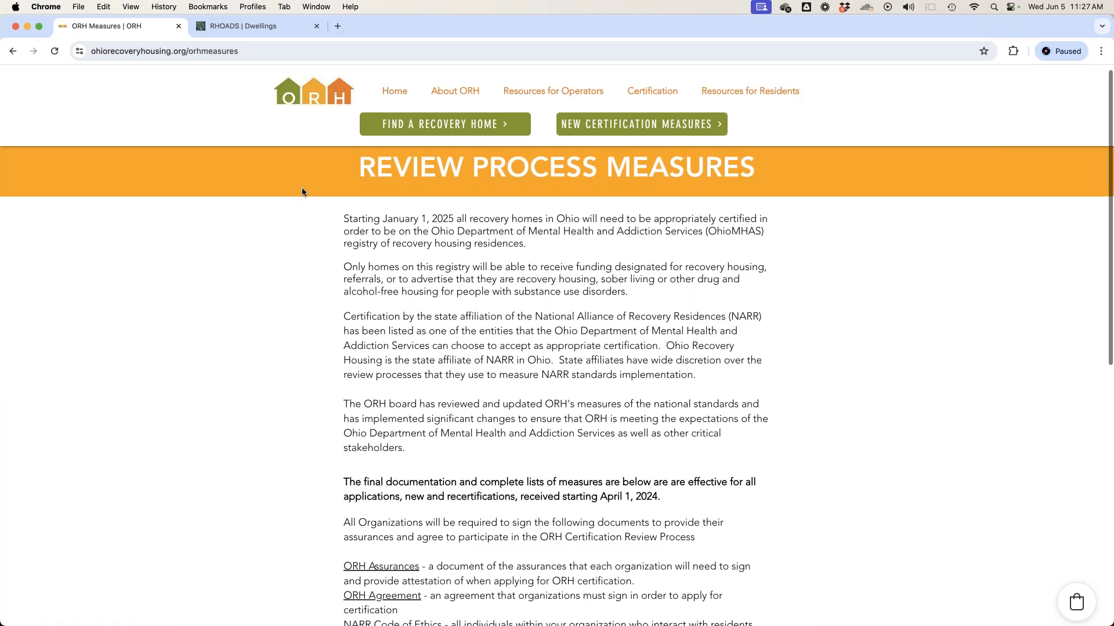
scroll(421, 300, "down", 2)
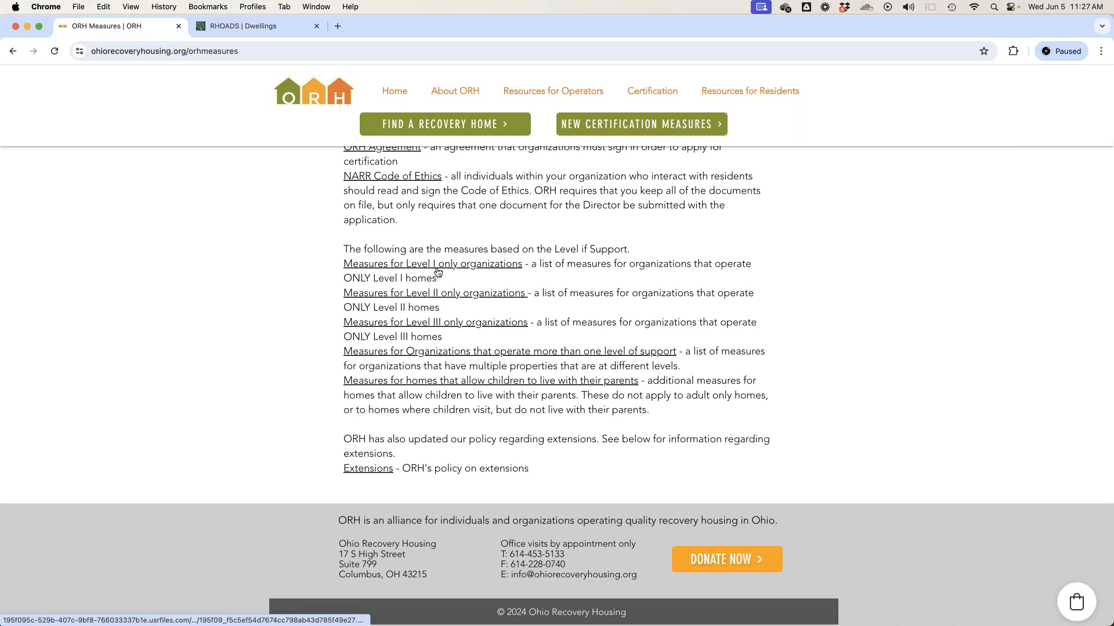
left_click(452, 300)
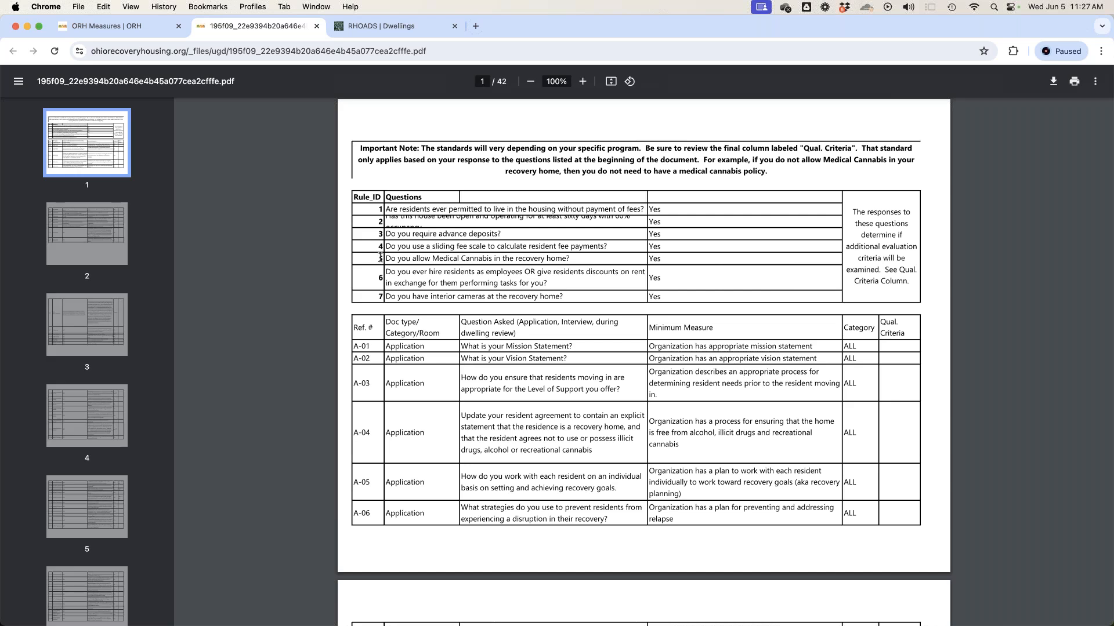
scroll(429, 279, "down", 7)
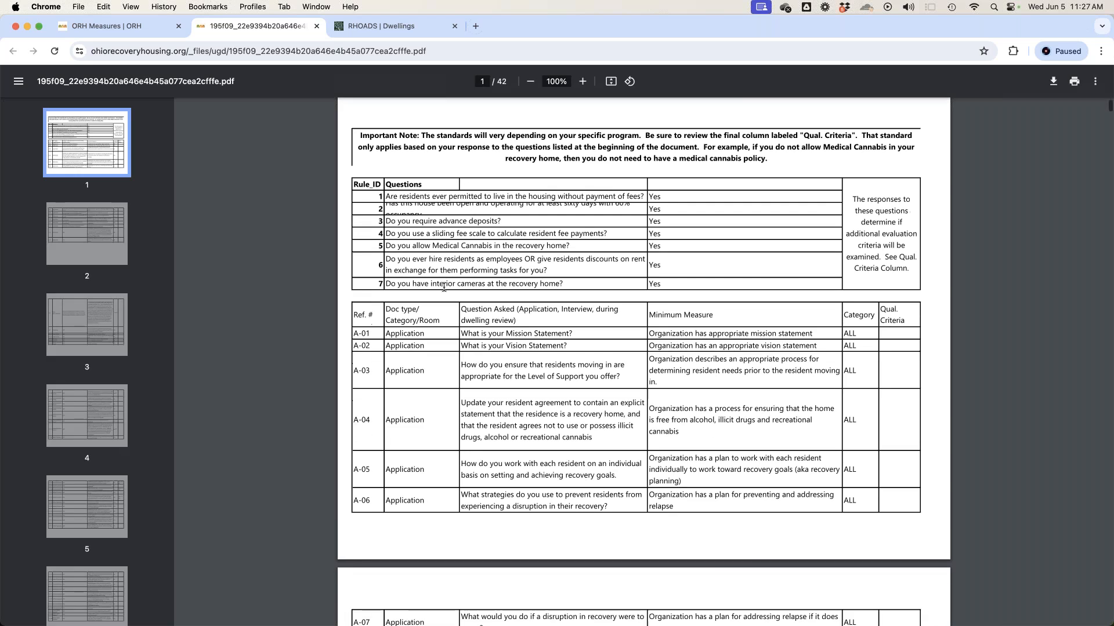
scroll(429, 261, "down", 7)
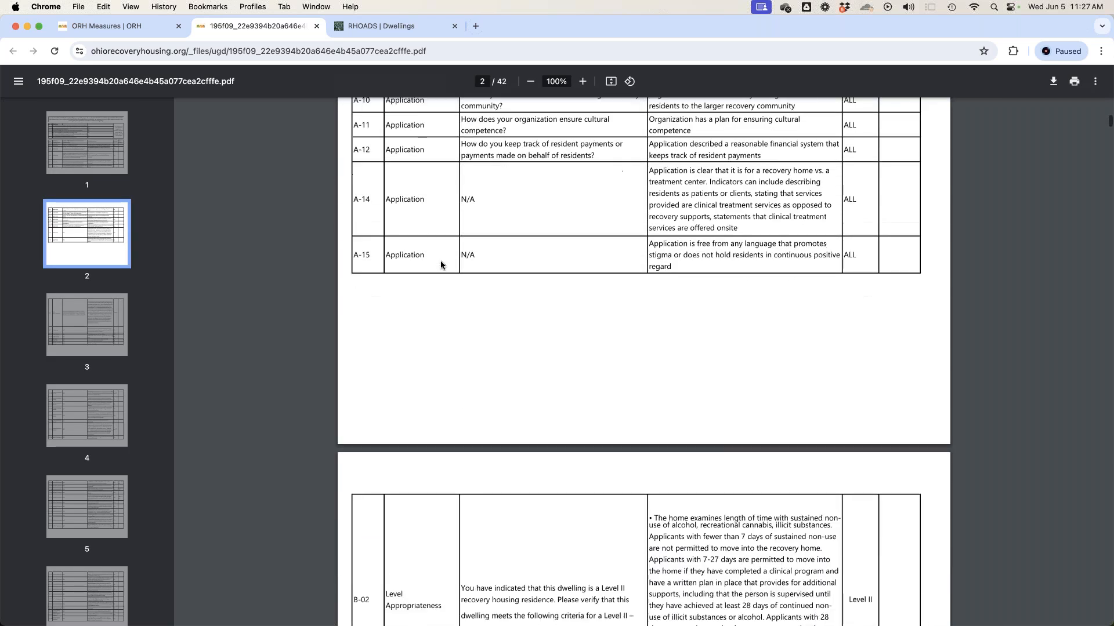
scroll(441, 268, "down", 2)
scroll(441, 268, "down", 2)
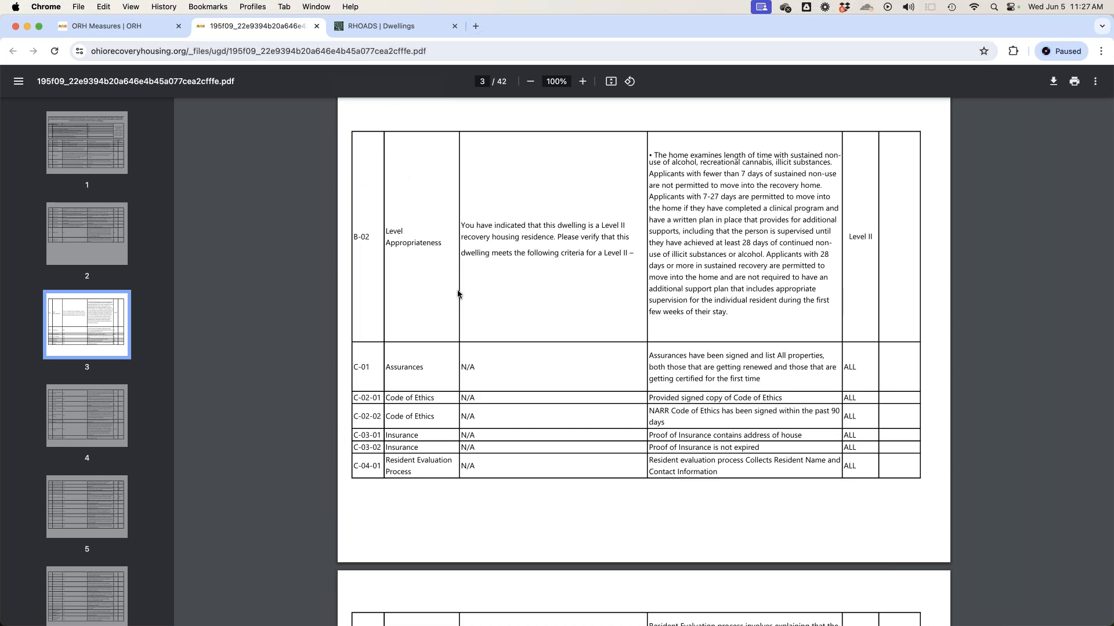
scroll(458, 294, "down", 6)
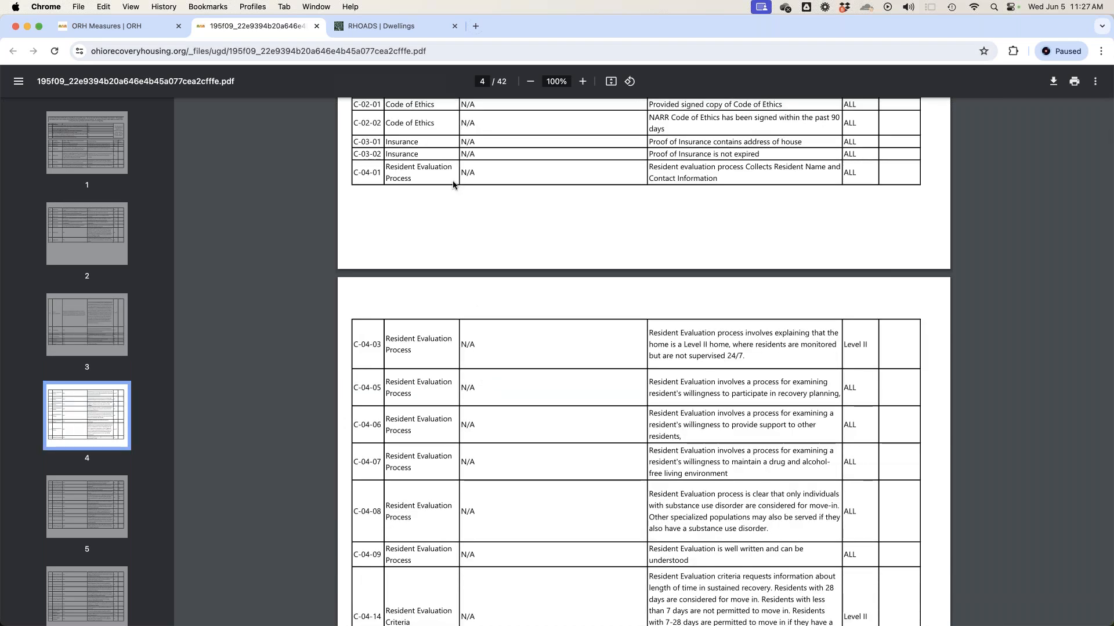
left_click(413, 27)
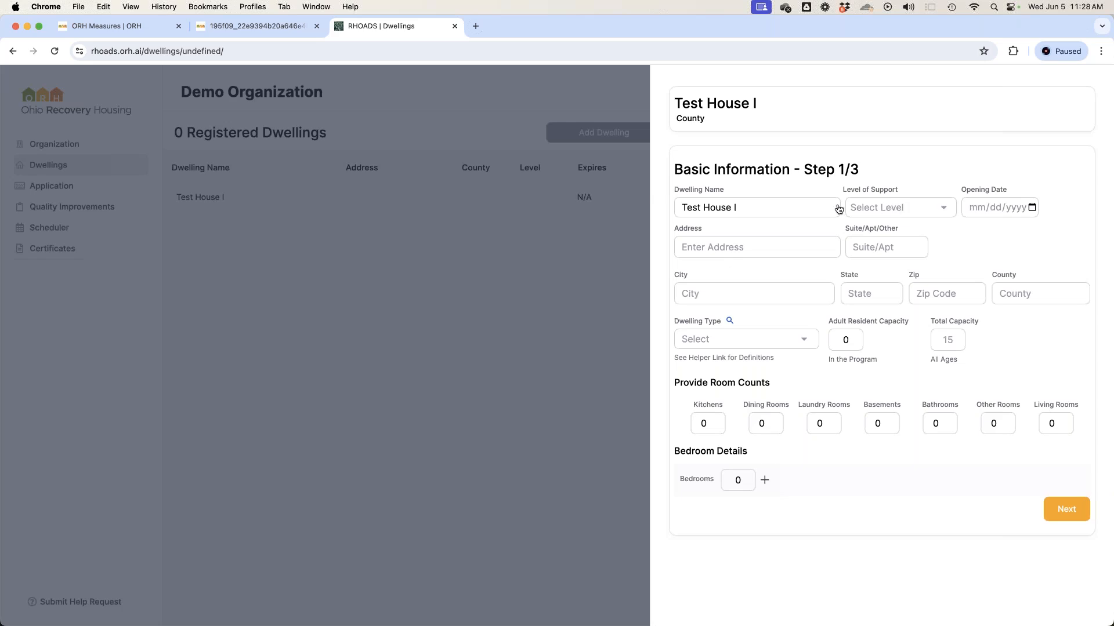
Step: Set the level of support of Test House I to Level II, review the stated requirements and accept the confirmation
left_click(906, 211)
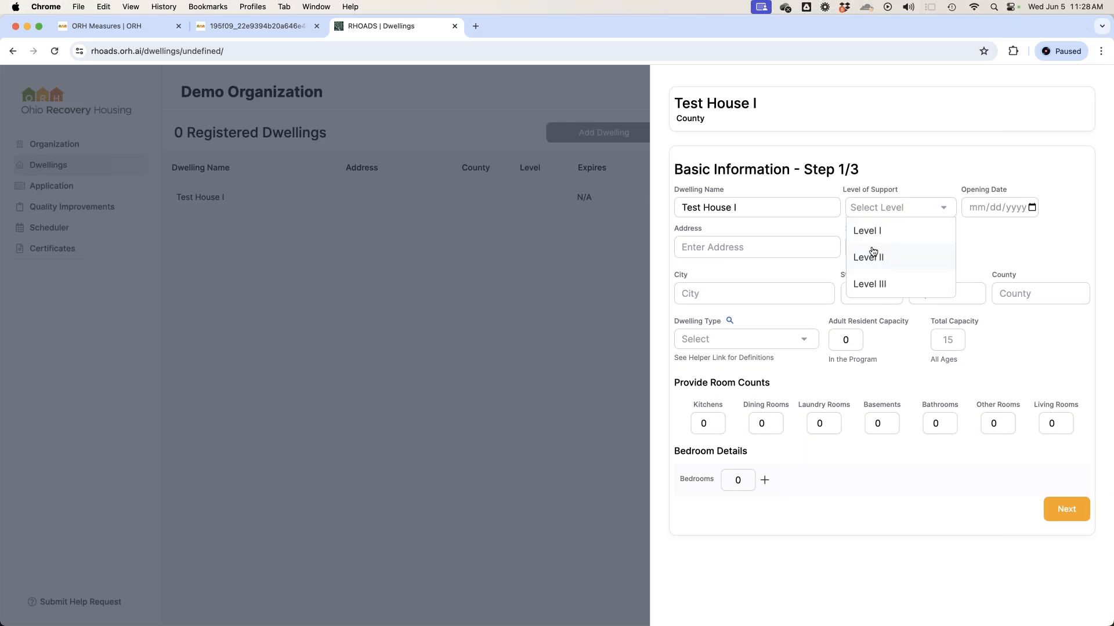
left_click(881, 257)
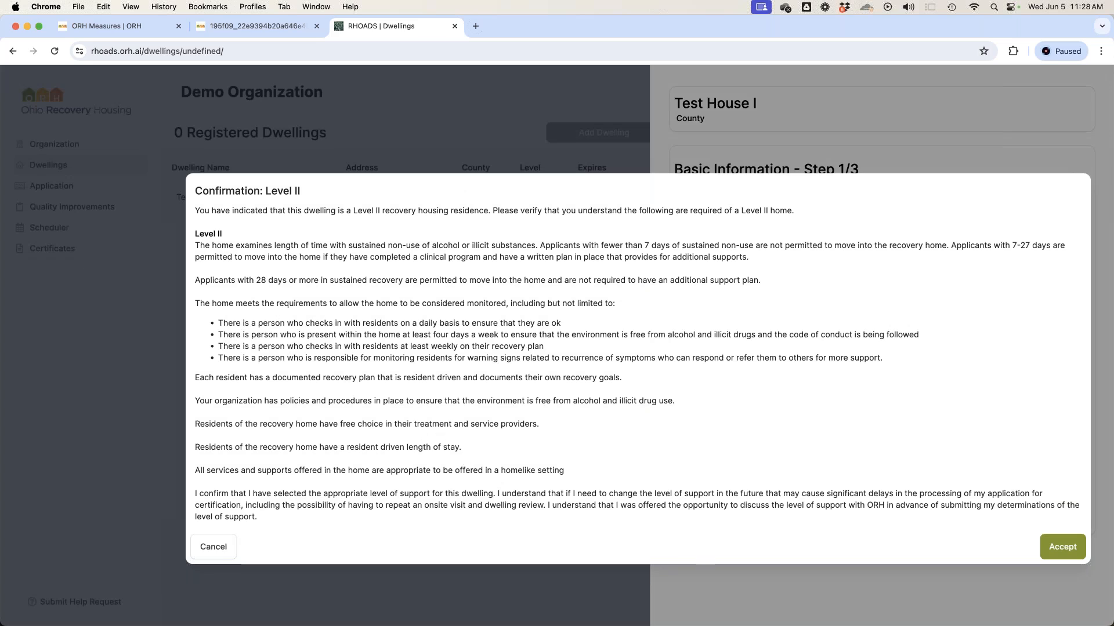
left_click_drag(229, 304, 528, 304)
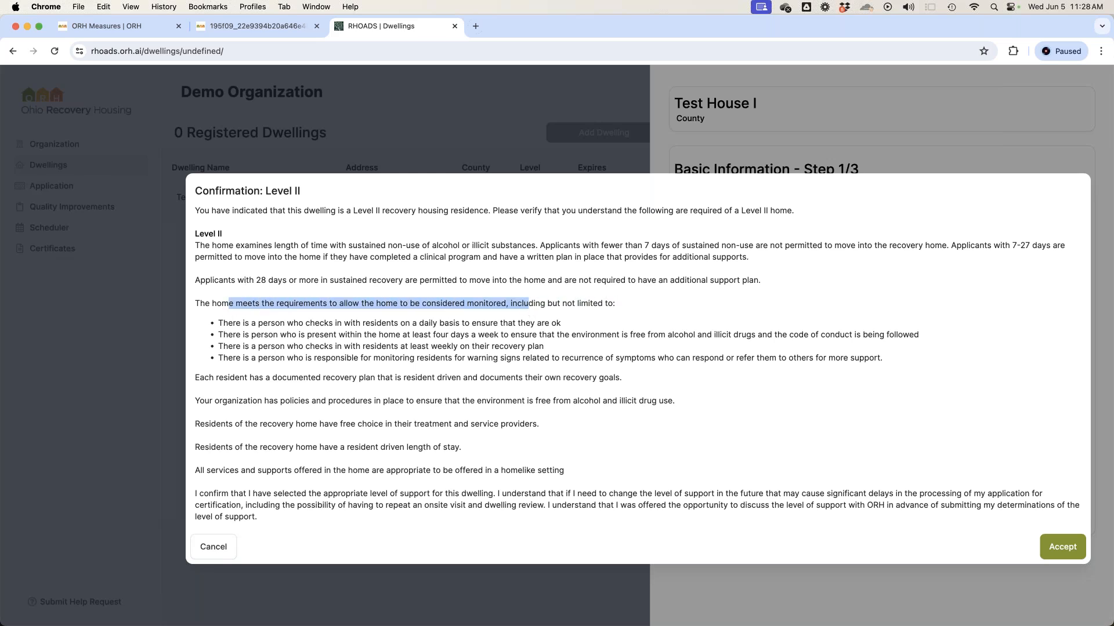
left_click_drag(241, 323, 317, 345)
left_click(316, 345)
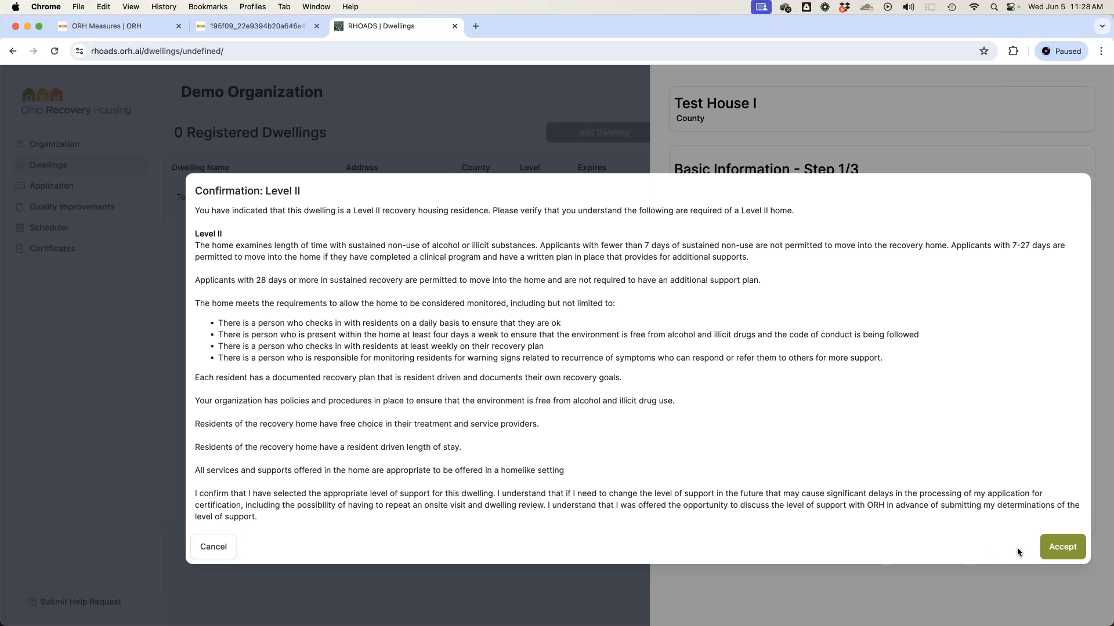
left_click(1054, 550)
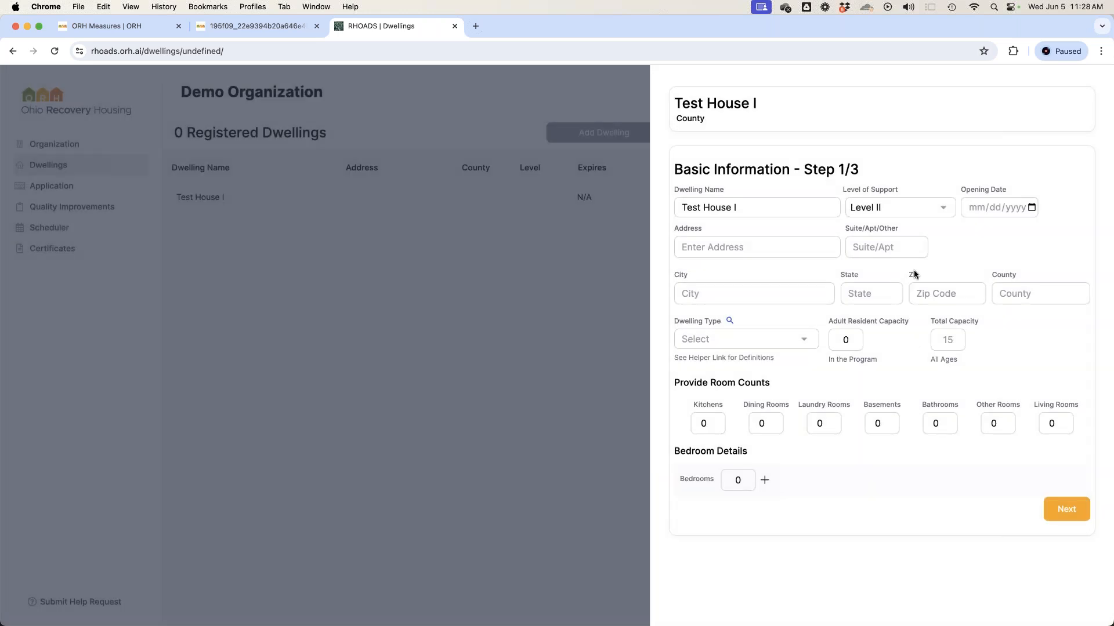
Step: Change the level of support of Test House I to Level I and accept its confirmation
left_click(890, 211)
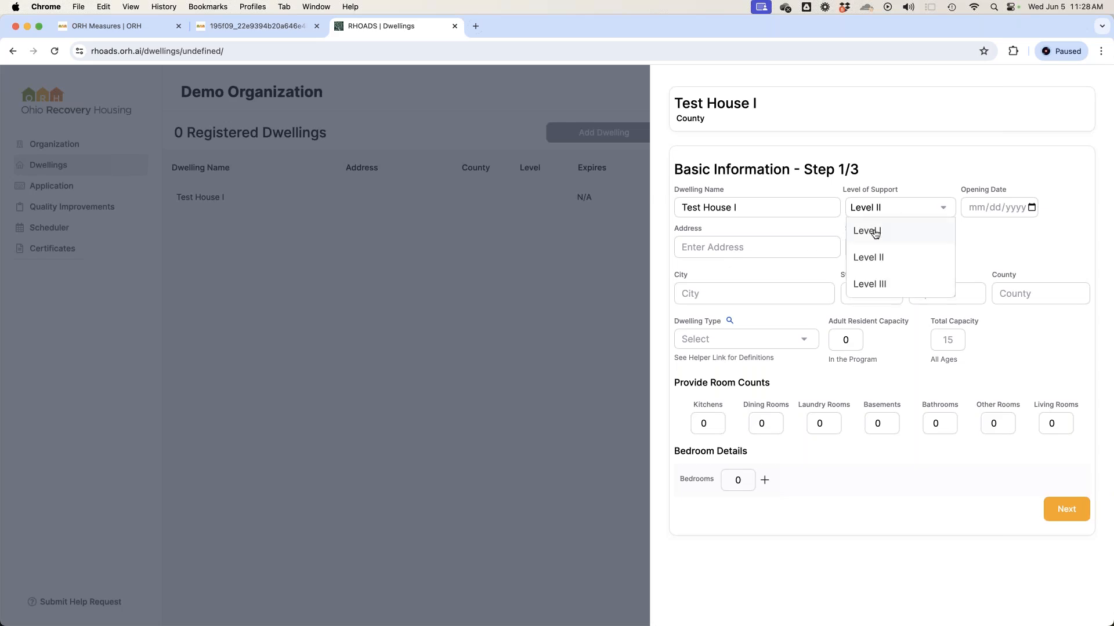
left_click(874, 232)
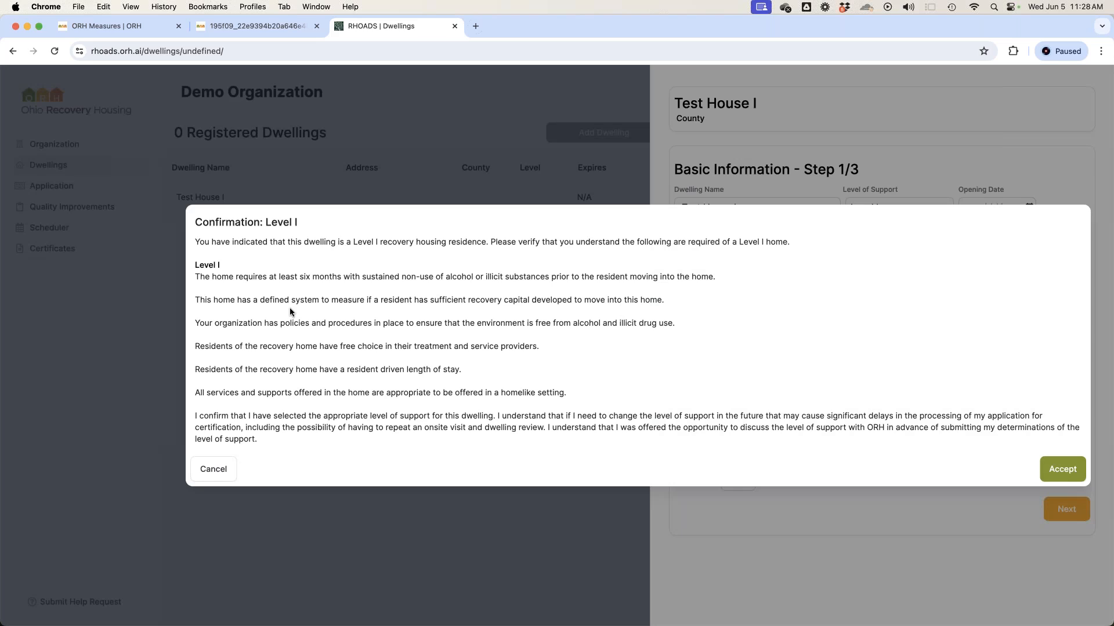
left_click(1045, 470)
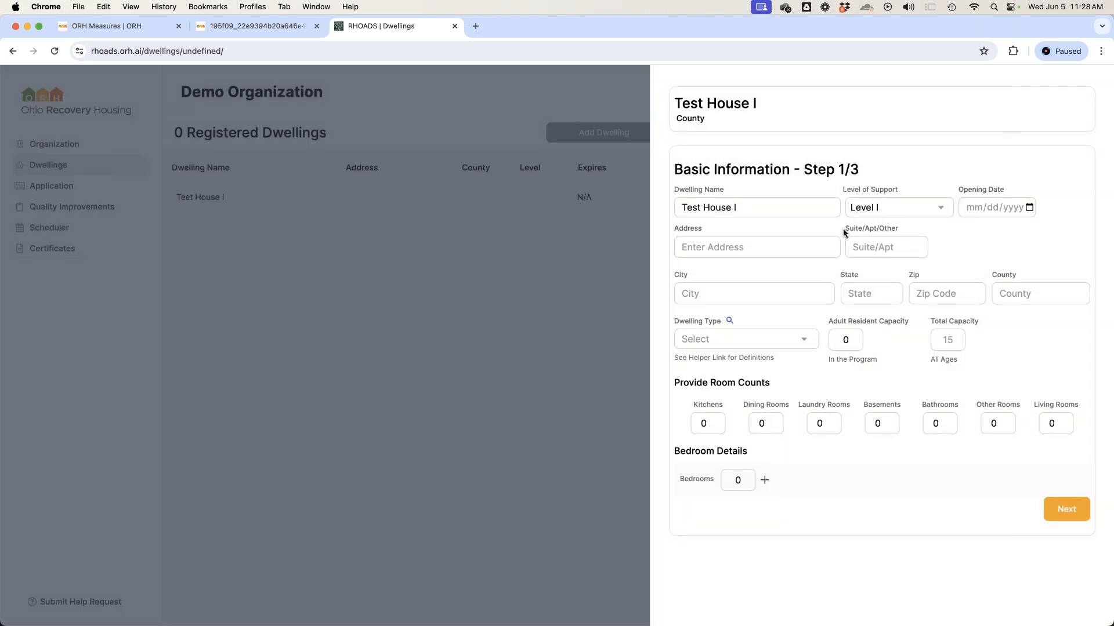
Step: Set the opening date of Test House I to 02/06/2024
left_click(1029, 207)
left_click(1051, 230)
left_click(1051, 231)
left_click(1051, 230)
left_click(1052, 231)
left_click(1005, 284)
Step: Enter the dwelling's street address, city, state, ZIP code and county, leaving the suite blank
left_click(761, 250)
type("123 Main")
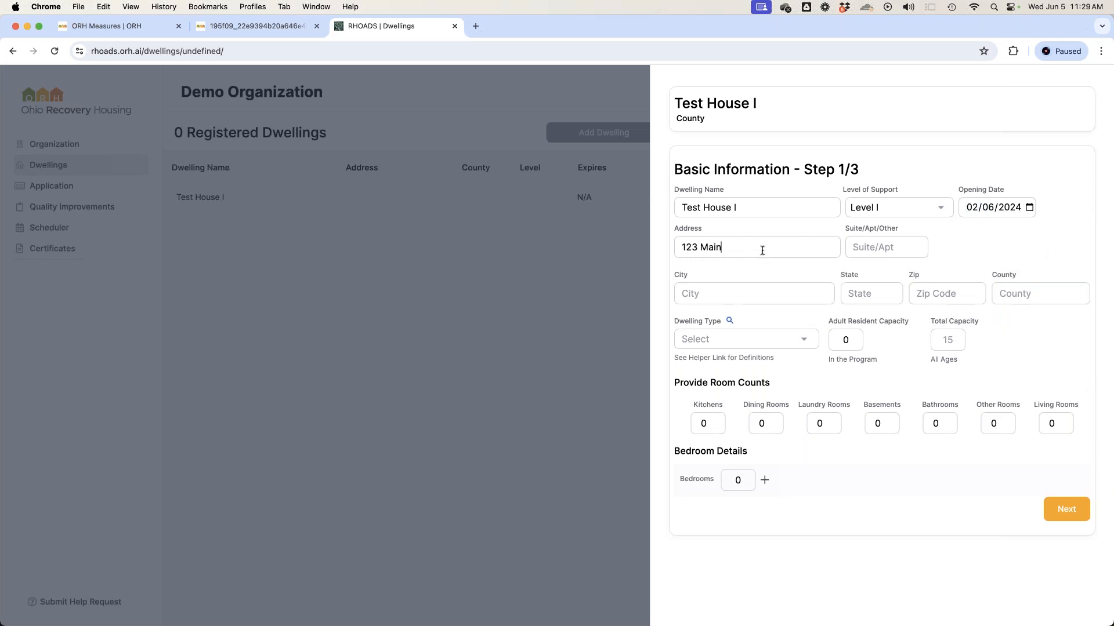
key("Tab")
type("Test")
key("Tab")
type("OH")
key("Tab")
type("1234")
key("Tab")
type("test")
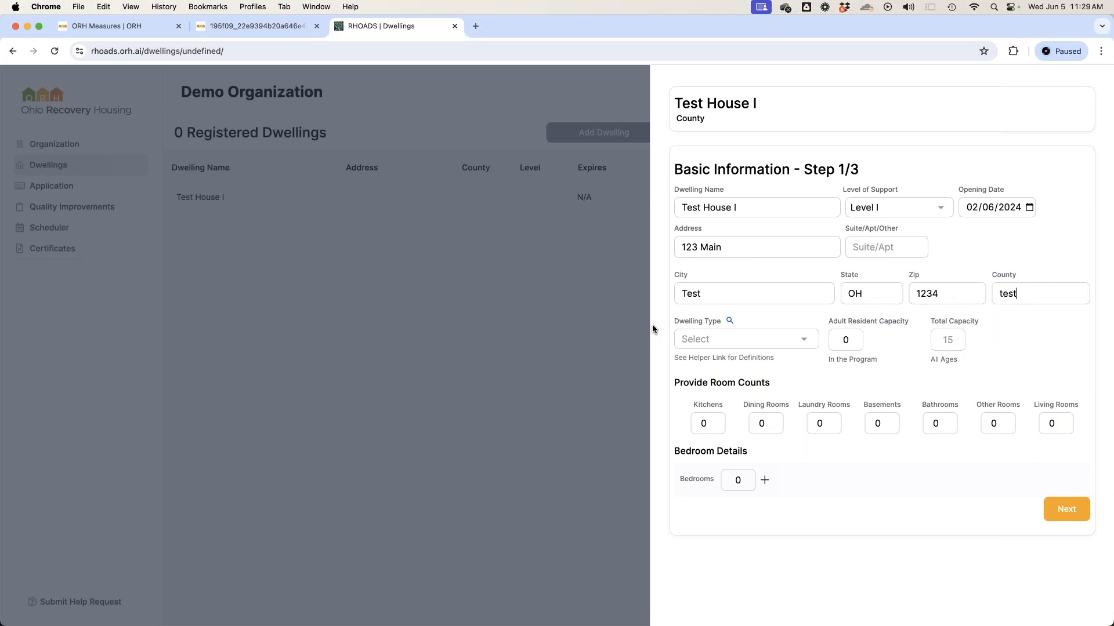
Step: Review the dwelling type definitions, including those for duplex, dormitory and single-unit apartment building, and accept them
left_click_drag(674, 322, 720, 323)
left_click(729, 320)
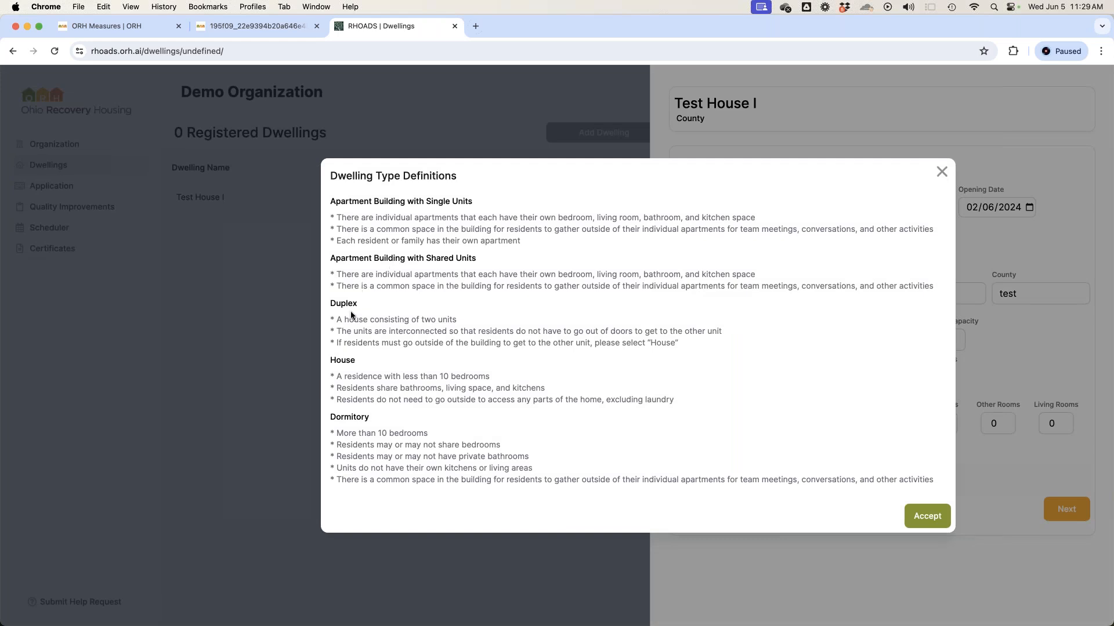
left_click_drag(329, 317, 404, 347)
left_click_drag(371, 426, 428, 450)
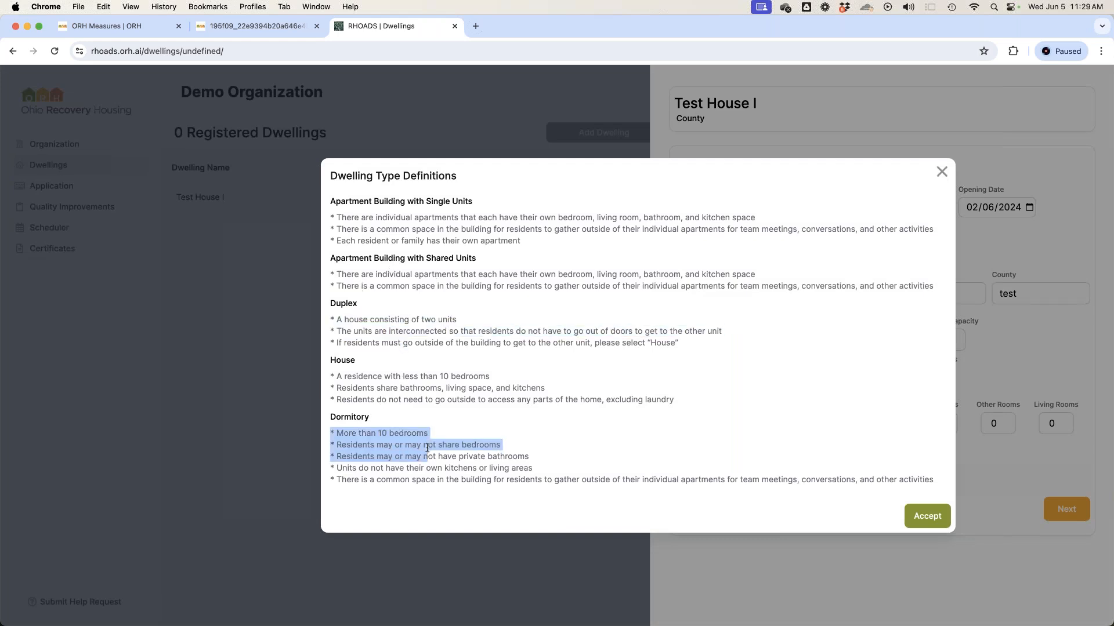
left_click_drag(394, 218, 484, 242)
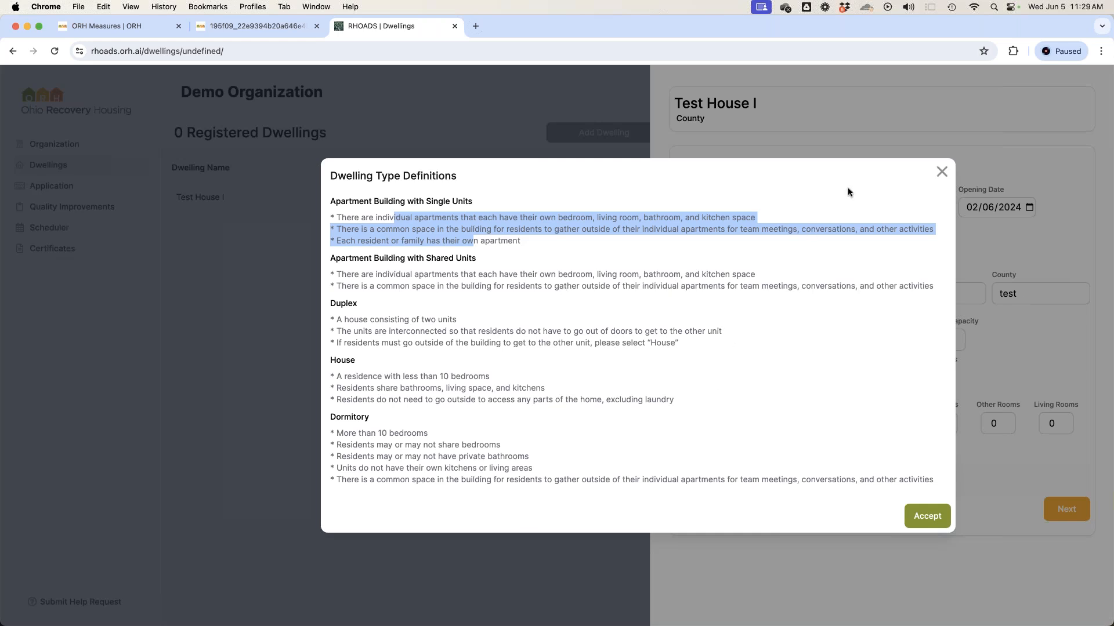
left_click(926, 523)
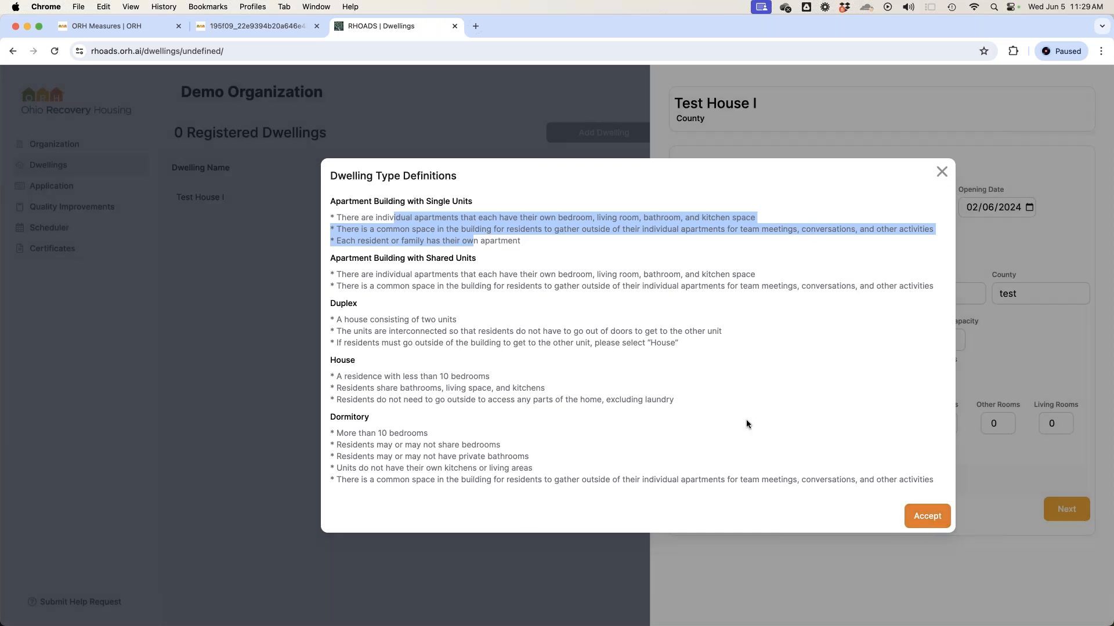
Step: Try Apartment (Shared Unit Building) as the dwelling type, and change the selection to Dormitory
left_click(746, 340)
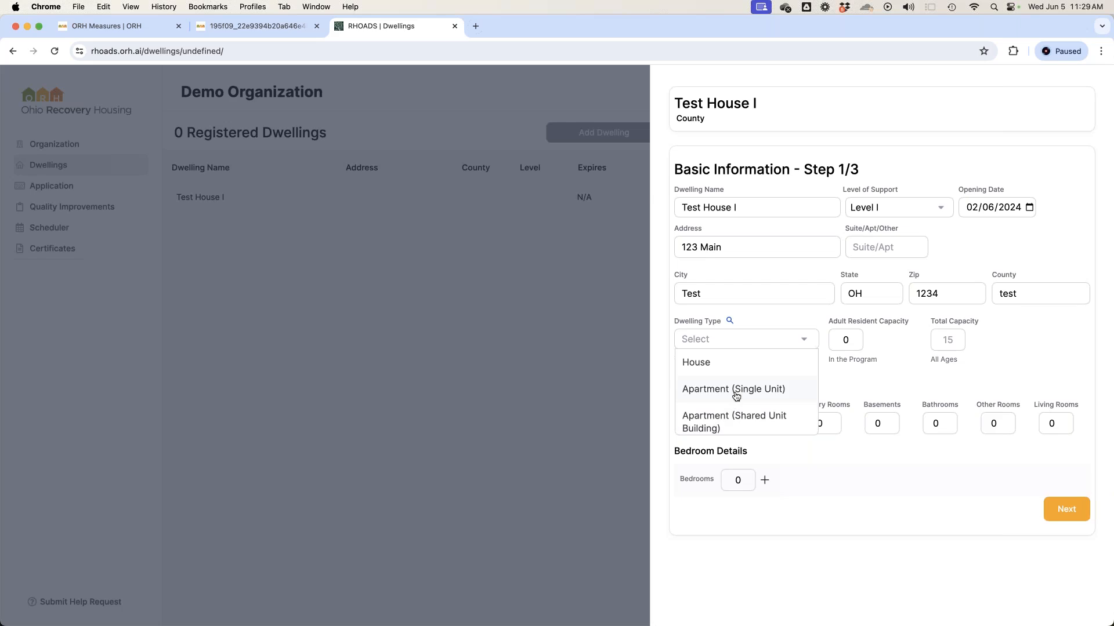
left_click(734, 422)
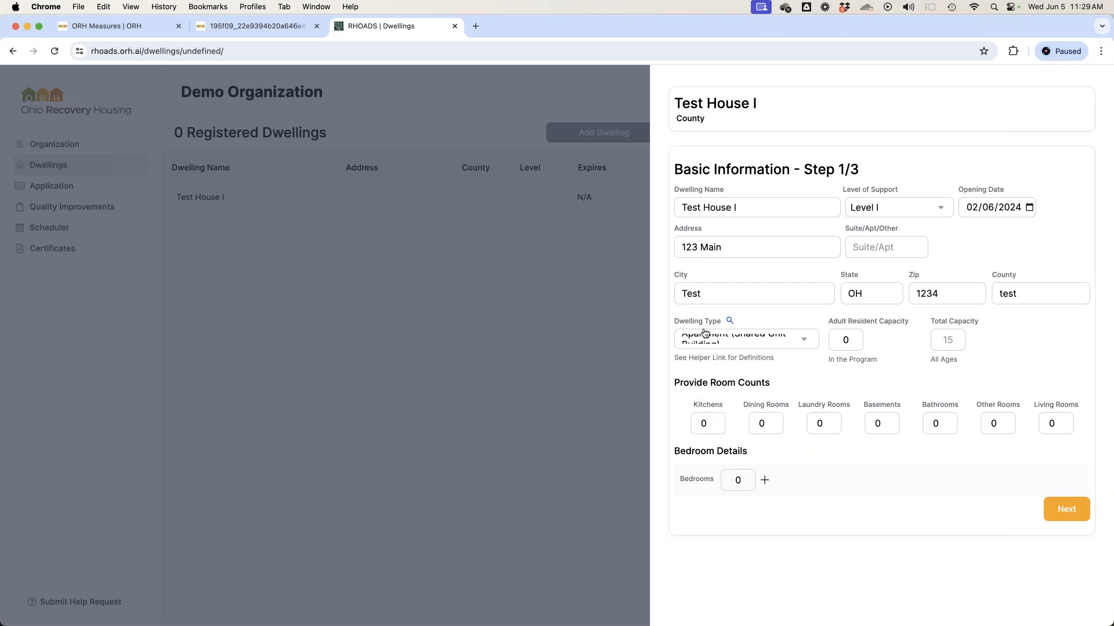
left_click(703, 335)
left_click(717, 399)
Step: Set the adult resident capacity to 5 and the total capacity for all ages to 8
key("BackSpace")
type("5")
left_click(947, 339)
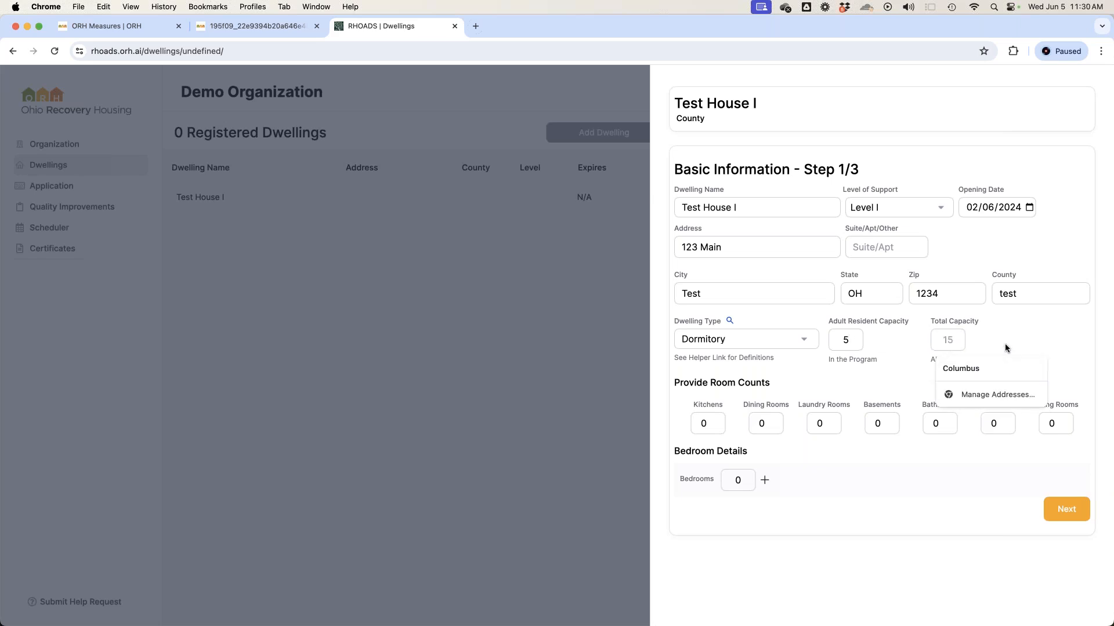
left_click(989, 338)
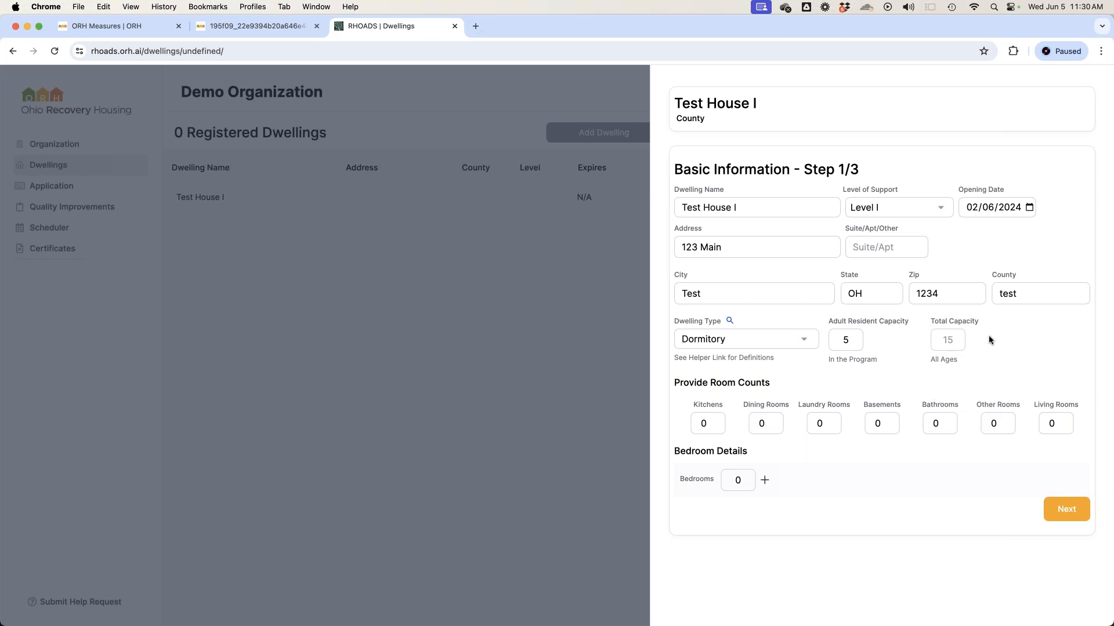
left_click(950, 339)
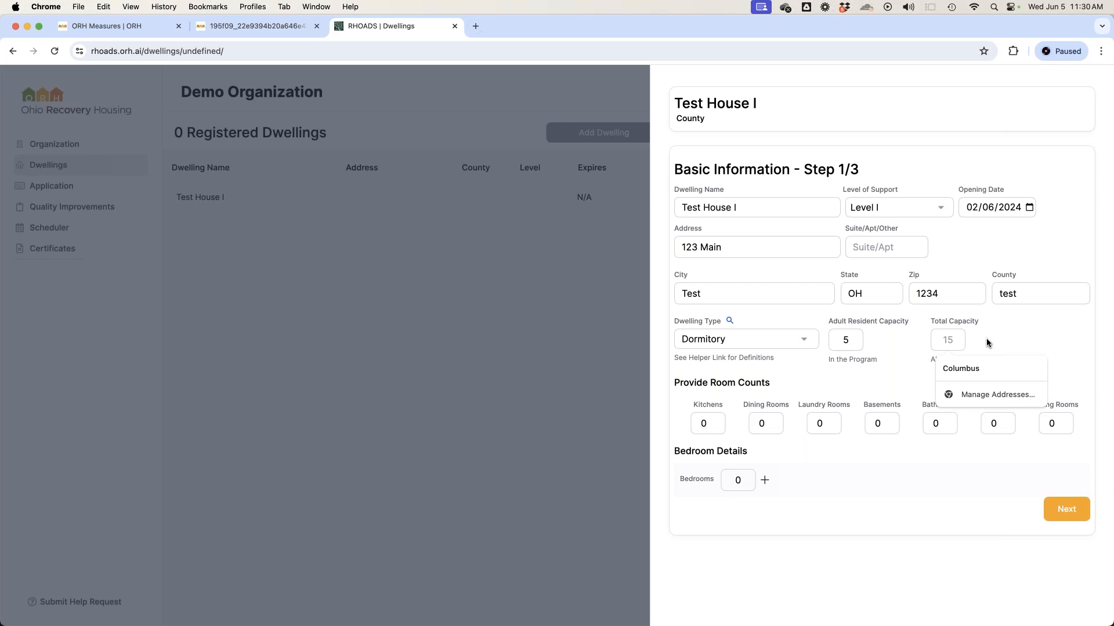
type("8")
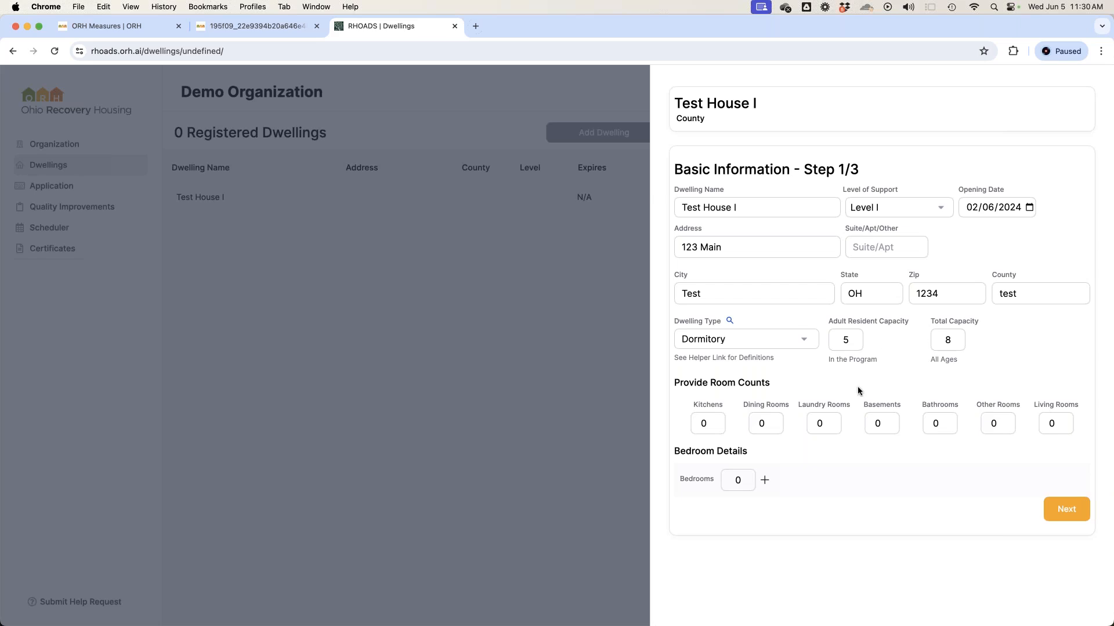
Step: Set the counts of kitchens, dining rooms, laundry rooms, basements, bathrooms, other rooms and living rooms to 1 each
left_click(707, 421)
key("BackSpace")
type("1")
key("Tab")
type("1")
key("Tab")
type("1")
key("Tab")
type("1")
key("Tab")
type("1")
key("Tab")
type("1\t1")
Step: Add three bedroom entries under the bedroom details and delete the second one
left_click(763, 481)
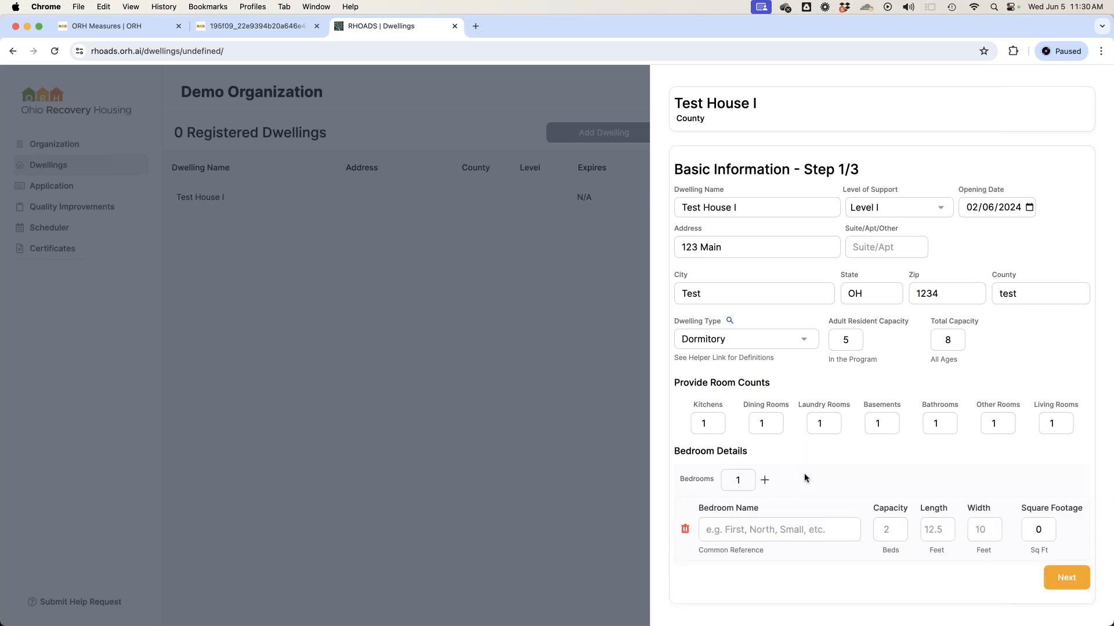
left_click(766, 483)
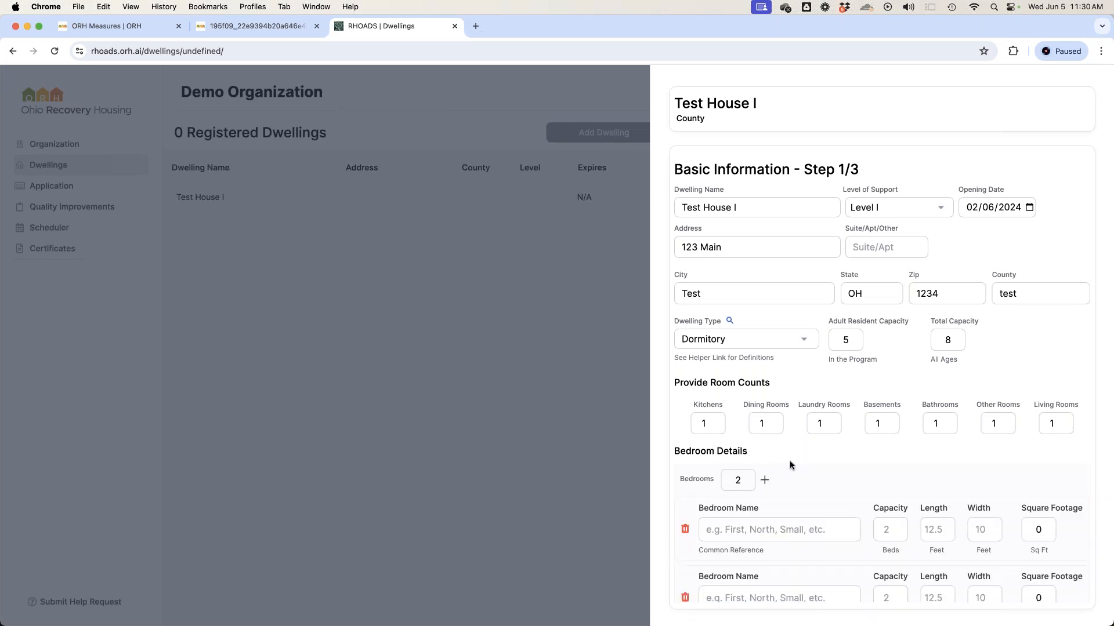
scroll(790, 462, "down", 2)
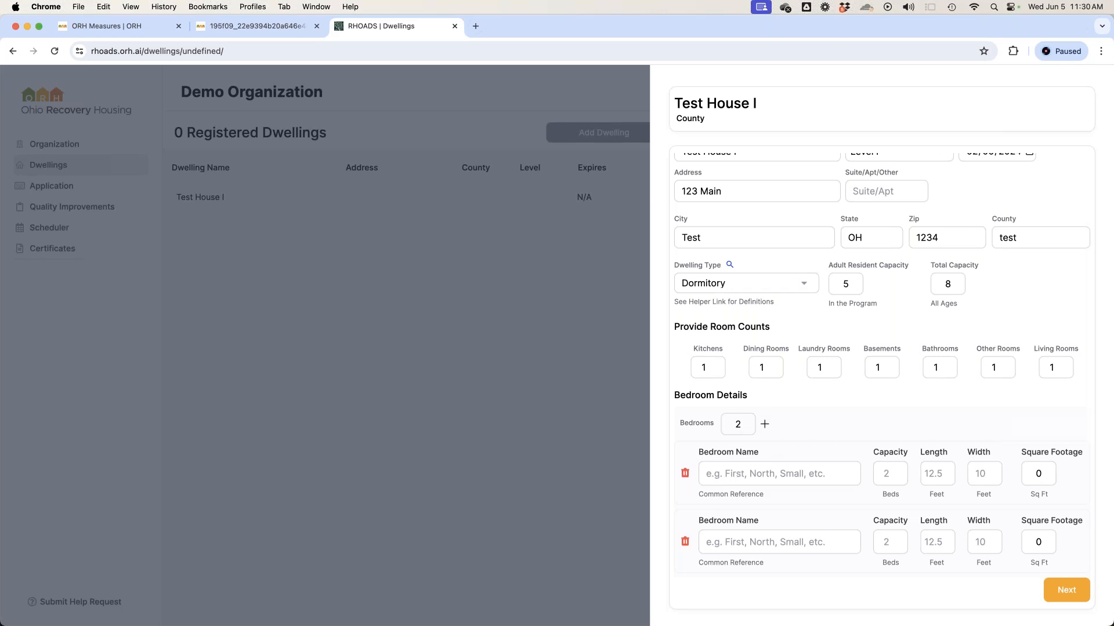
left_click(765, 425)
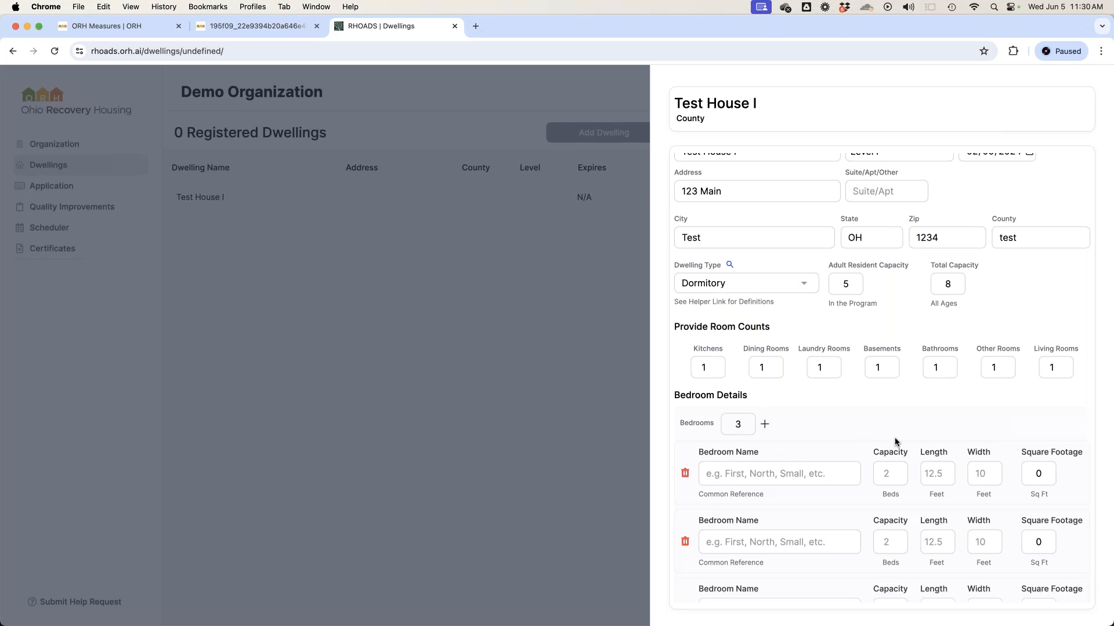
scroll(895, 442, "down", 2)
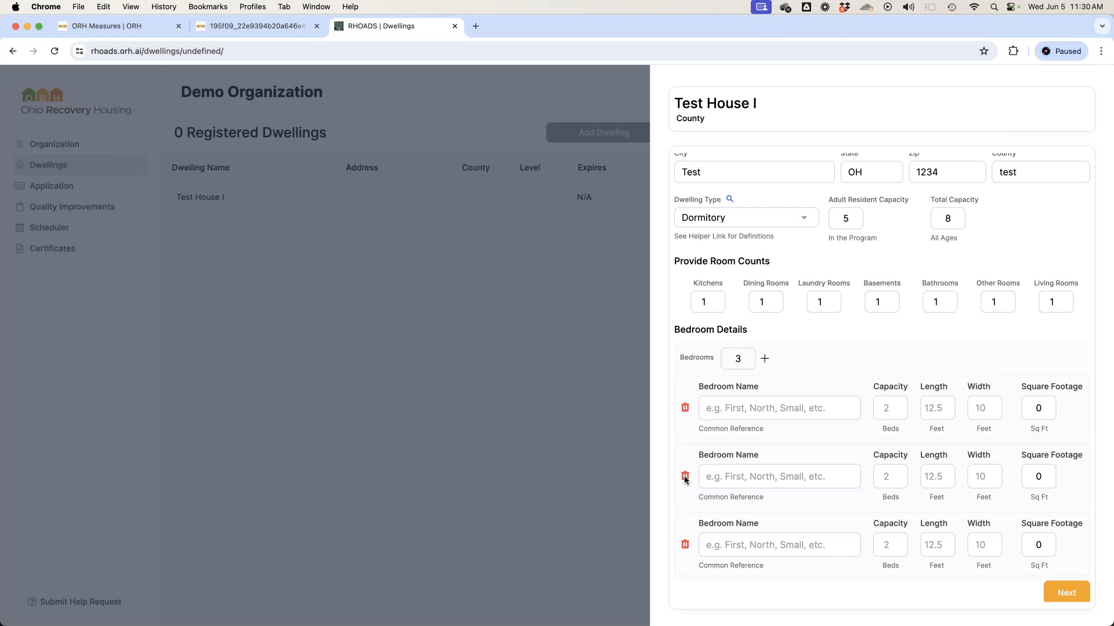
left_click(685, 476)
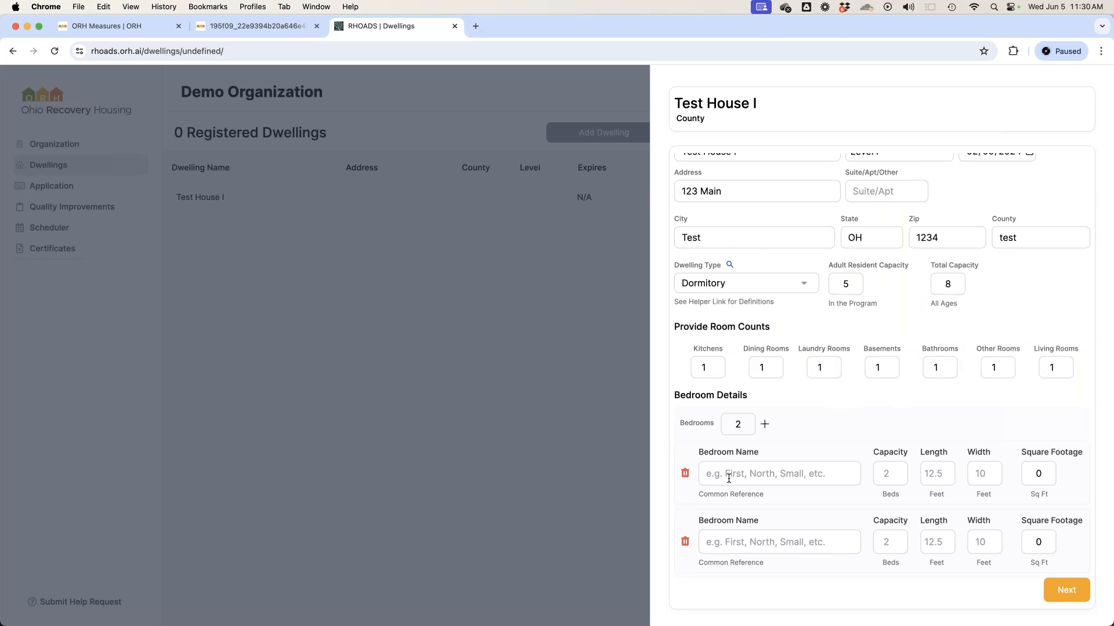
Step: Name the first bedroom Blue Room and the second bedroom Upstairs large hoom
left_click(744, 473)
type("Blue Room")
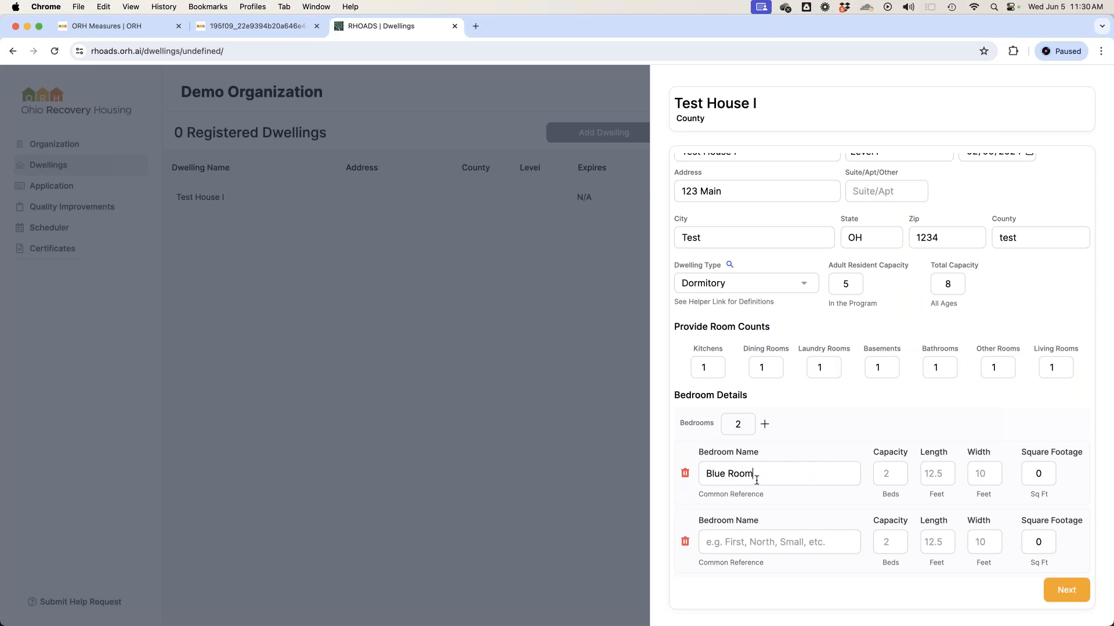
left_click(762, 543)
type("Upstairs large ")
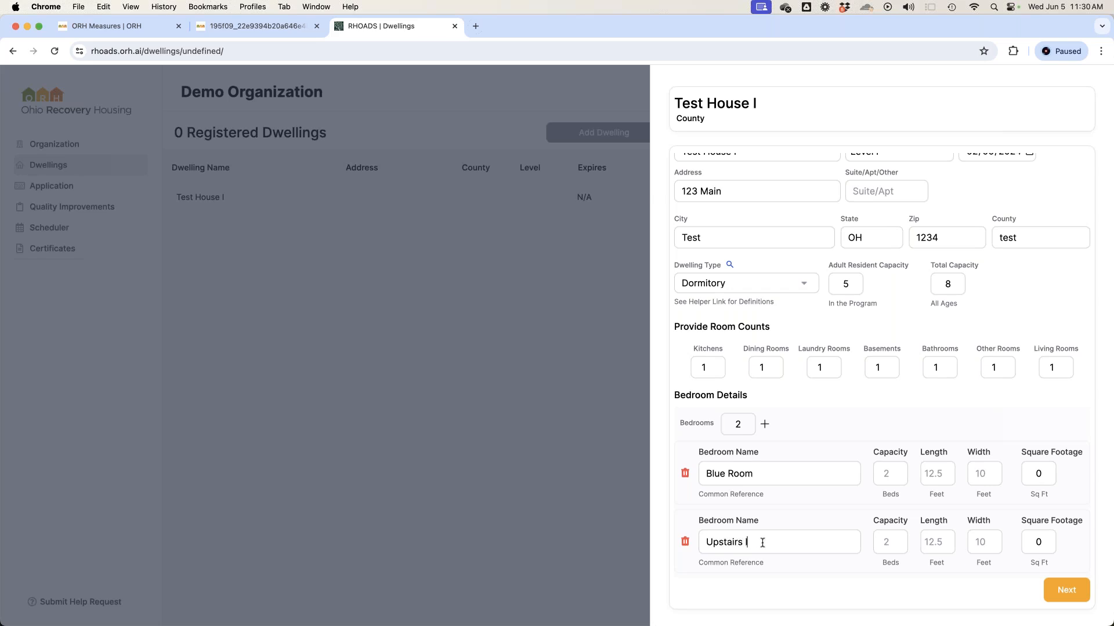
type("hoom")
Step: Set the bed capacity to 2 for Blue Room and 3 for the upstairs bedroom
type("2")
left_click(887, 542)
type("4")
type("3")
Step: Set Blue Room to 12 feet long and 15 feet wide, and the upstairs bedroom to 15 feet long and 10 feet wide
left_click(939, 475)
type("12")
key("Tab")
type("15")
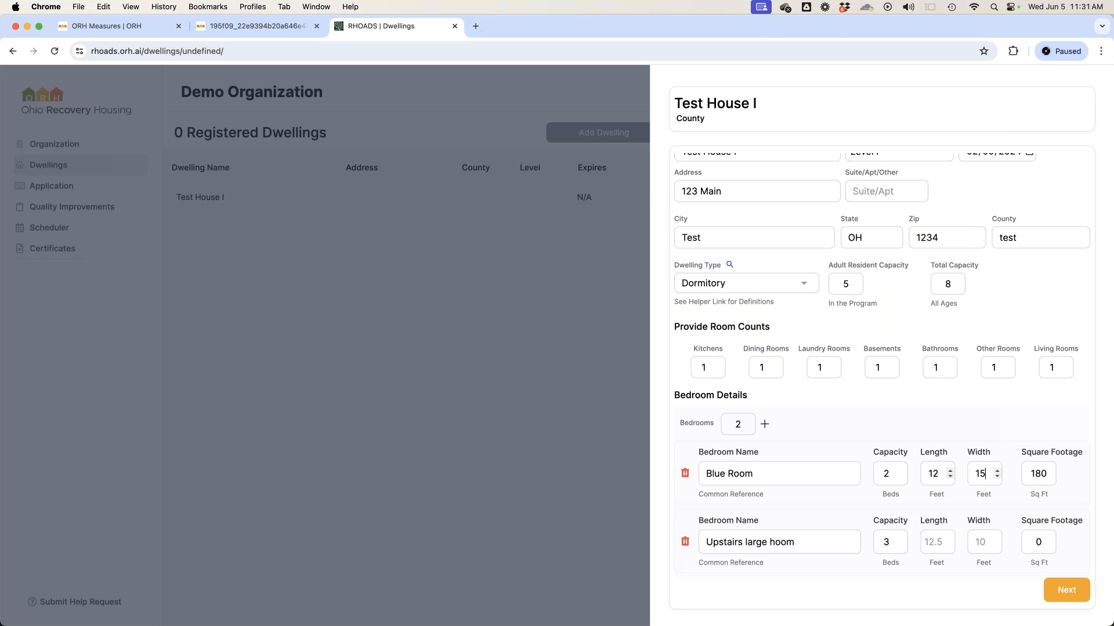
left_click(931, 542)
type("15")
key("Tab")
type("10")
Step: Review the completed basic information of the dwelling and continue to the Services and Supports step
scroll(963, 459, "up", 2)
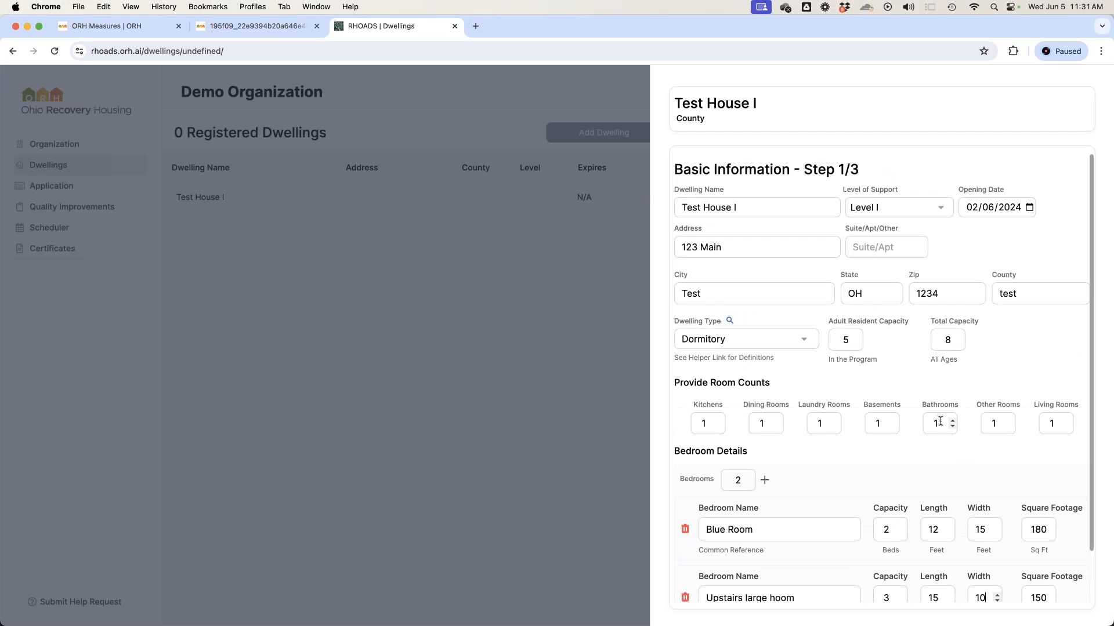
scroll(940, 421, "down", 3)
left_click(1056, 588)
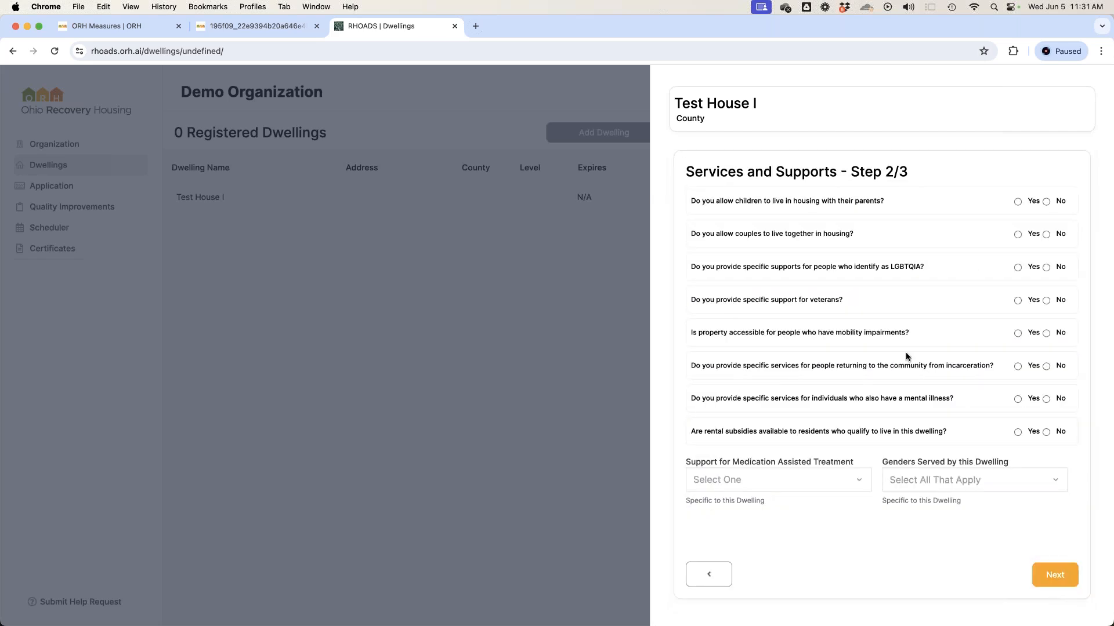
left_click_drag(908, 172, 677, 174)
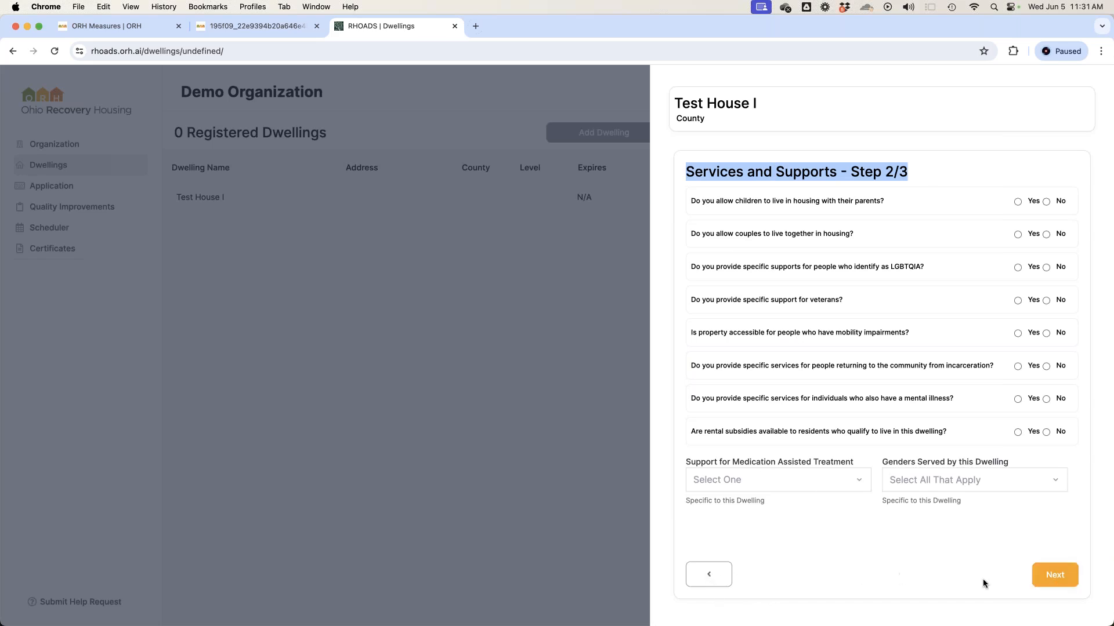
left_click(713, 580)
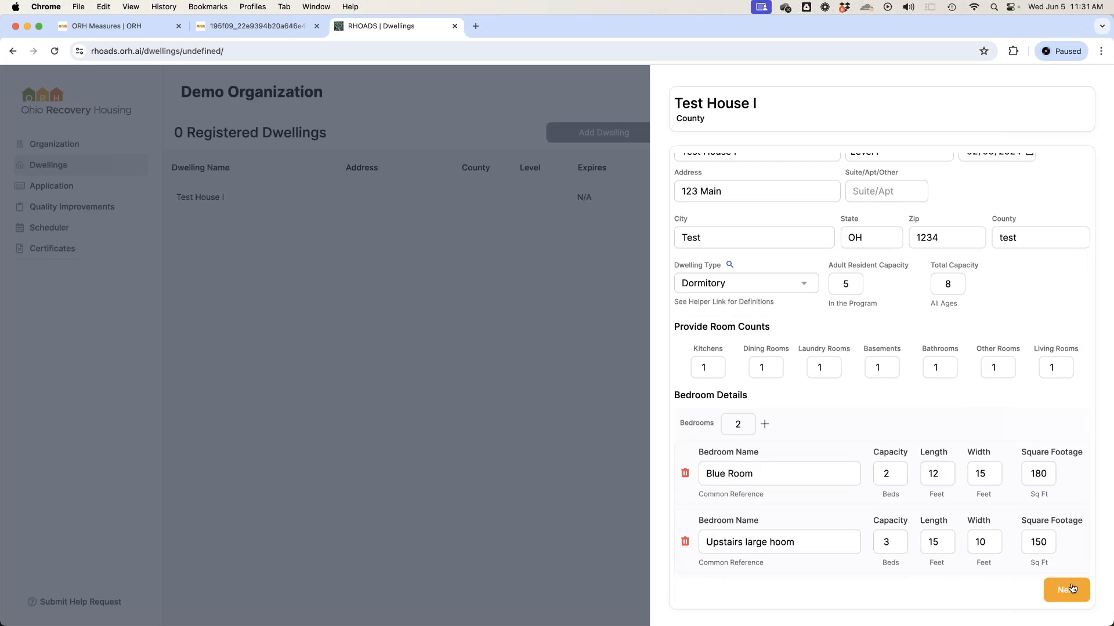
left_click(1066, 590)
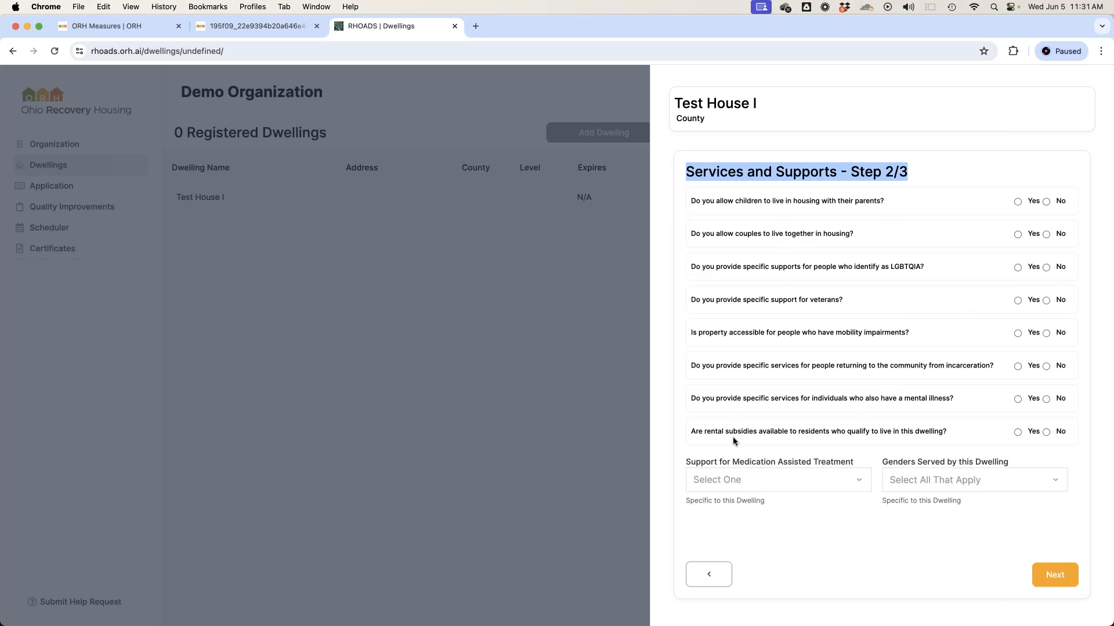
Step: Answer No for couples living together and for mental illness services, and Yes to all other Services and Supports questions
left_click(1027, 202)
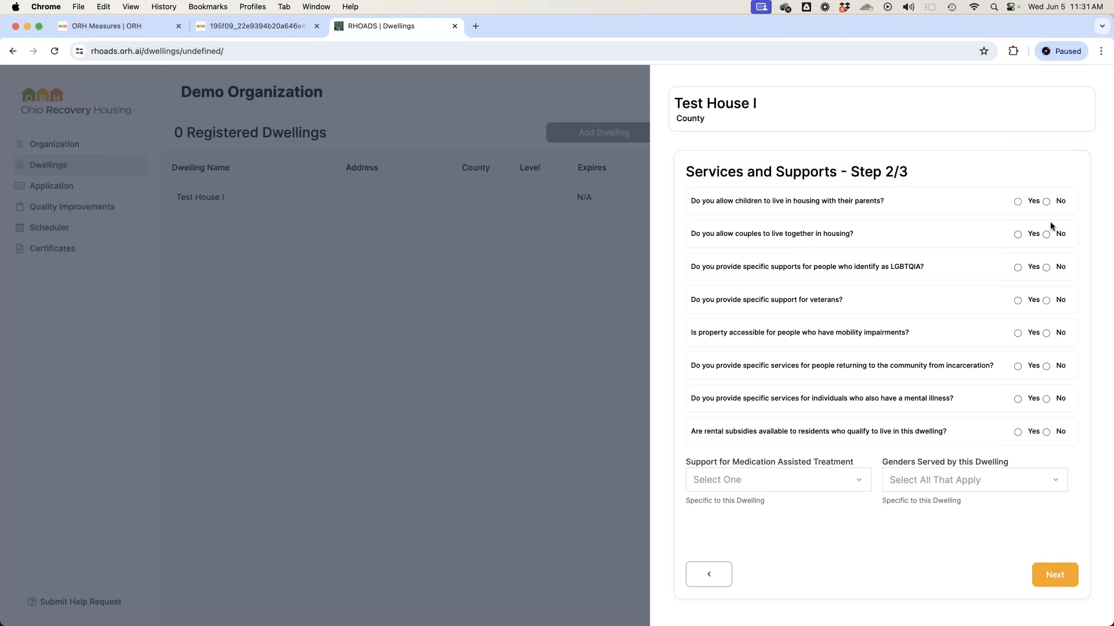
left_click(1036, 266)
left_click(1032, 302)
left_click(1031, 335)
left_click(1061, 402)
left_click(1030, 370)
left_click(1035, 433)
Step: Set the dwelling's support for Medication Assisted Treatment to SOME forms of MAT
left_click(851, 480)
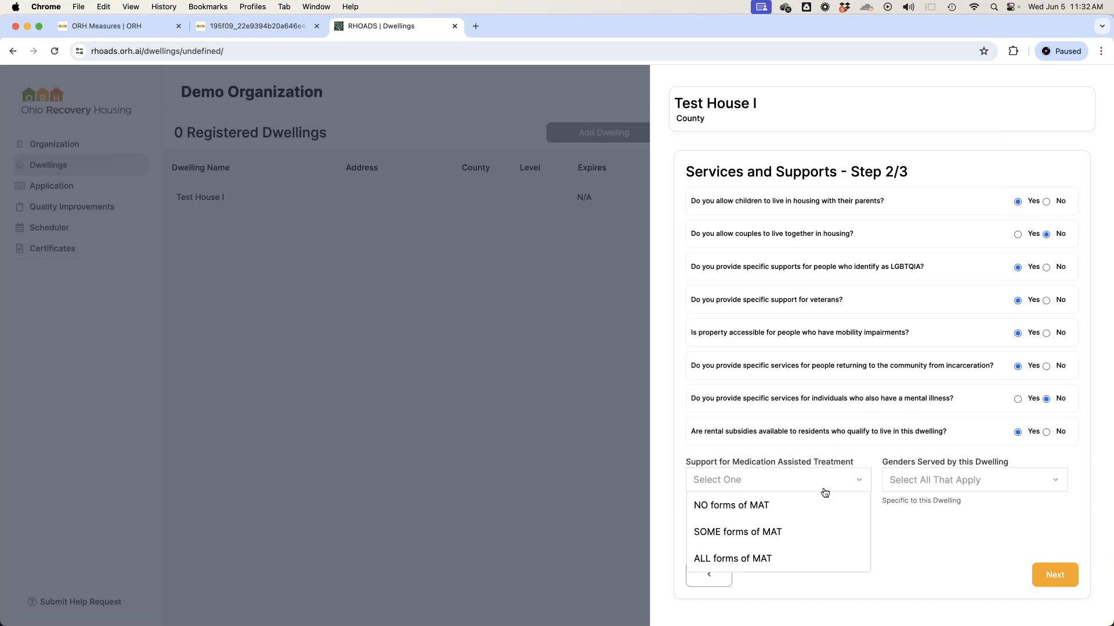
left_click(765, 532)
left_click(921, 525)
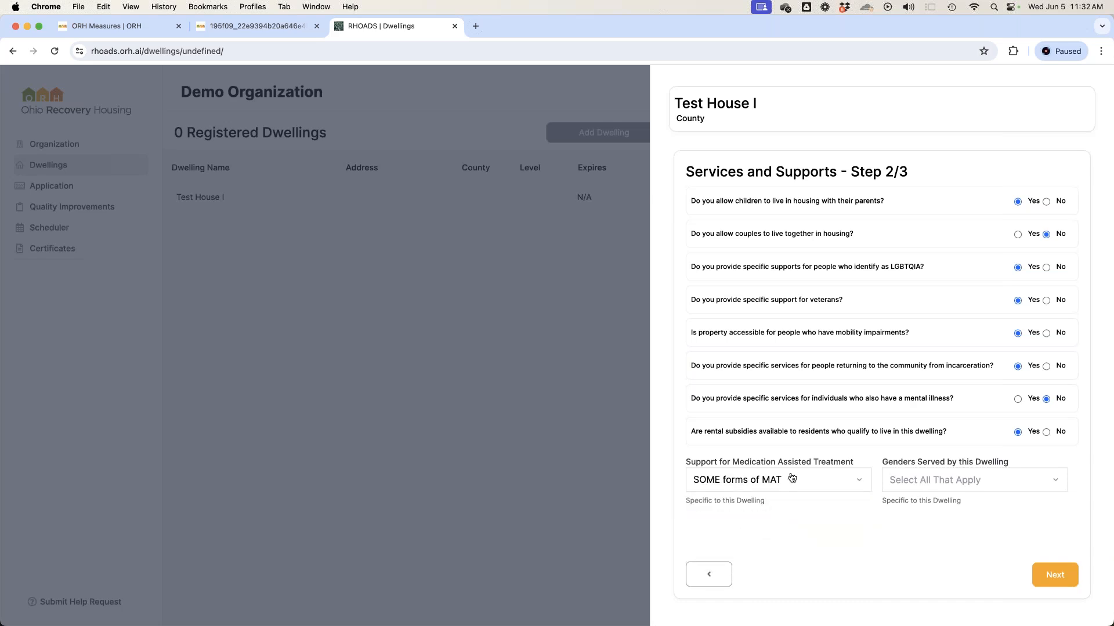
left_click(792, 478)
left_click(911, 527)
Step: Select Women and Agender as the genders served by this dwelling and continue to the Additional Dwelling Information step
left_click(923, 479)
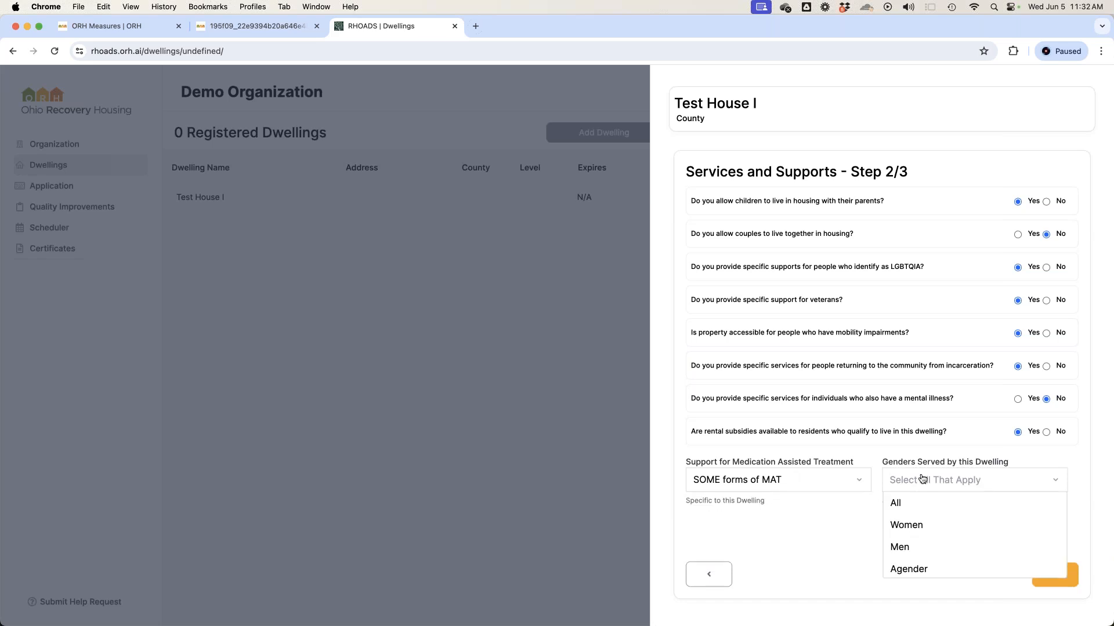
left_click(924, 525)
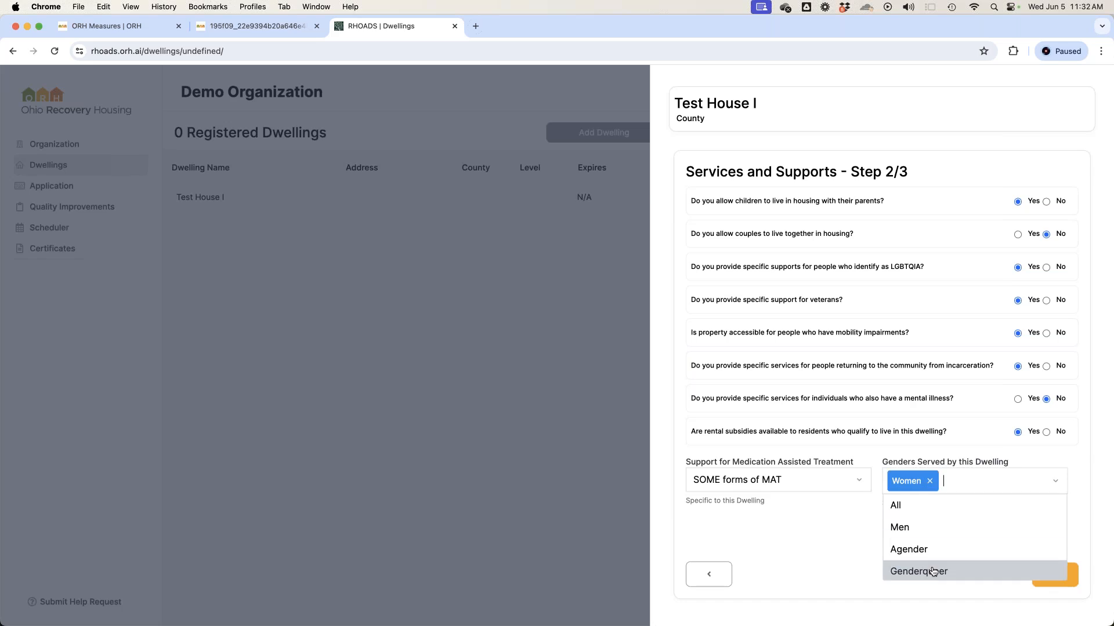
left_click(928, 549)
left_click(841, 522)
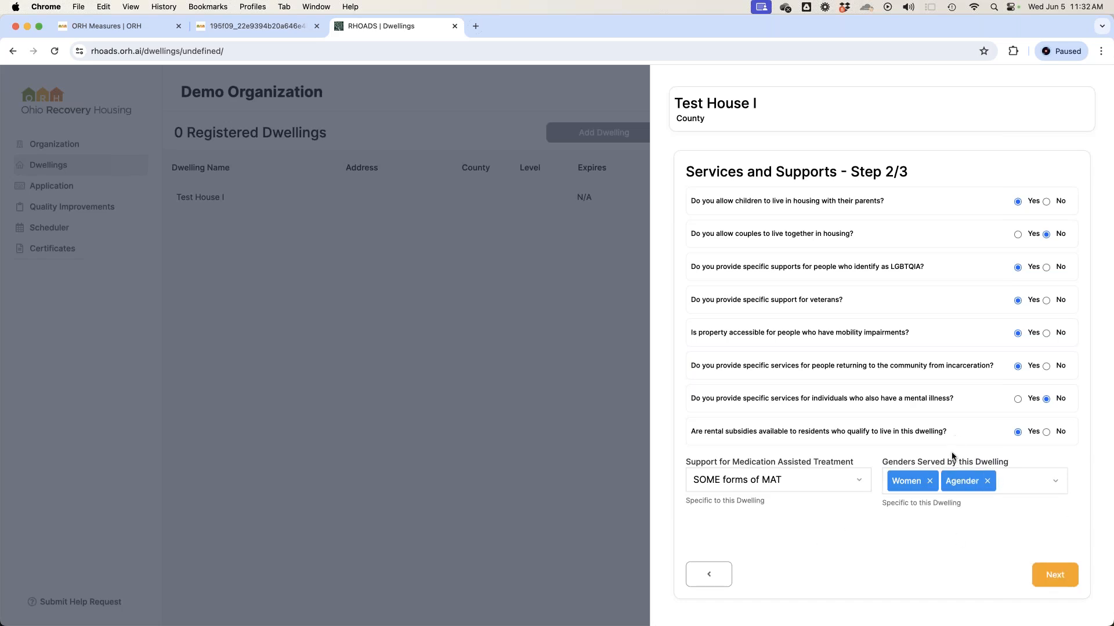
left_click(1051, 575)
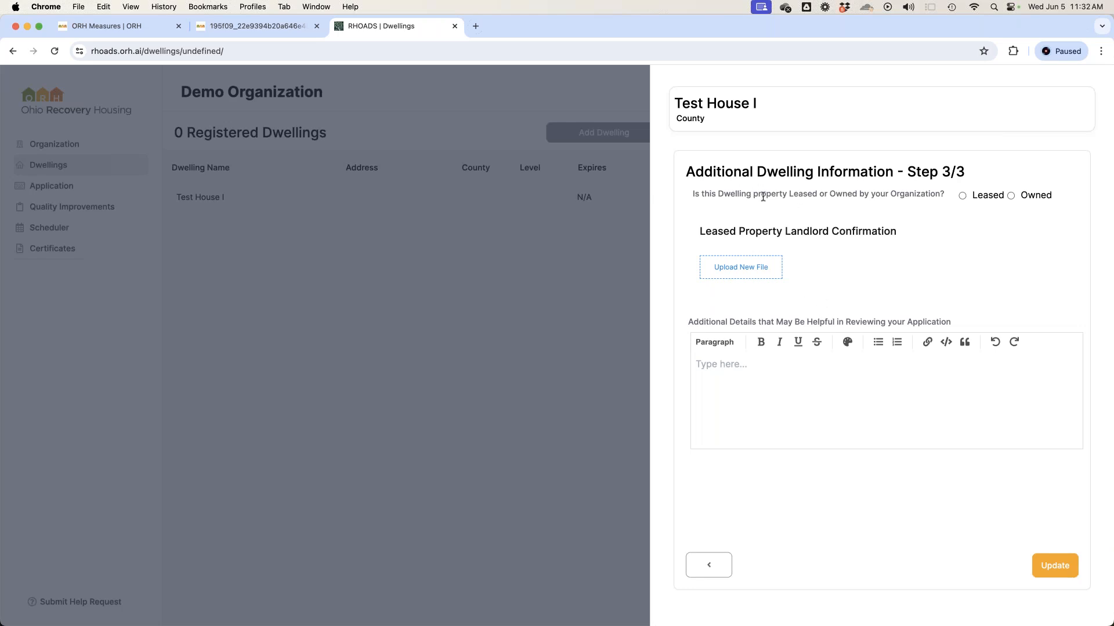
Step: Mark the dwelling property as Leased and attach test.docx as the landlord confirmation
left_click(961, 196)
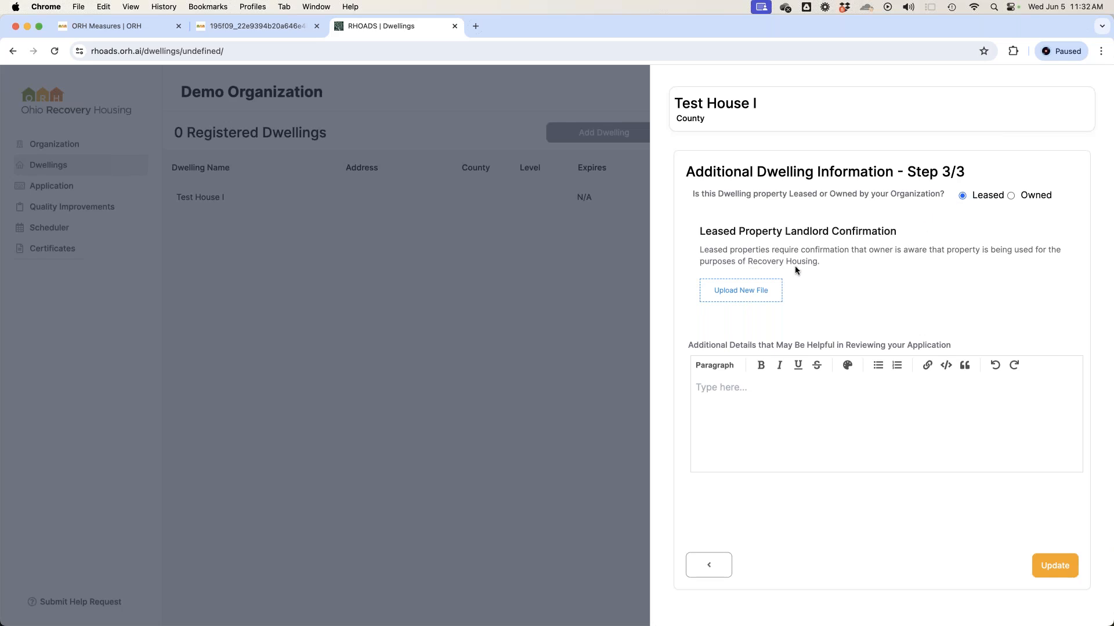
left_click(753, 290)
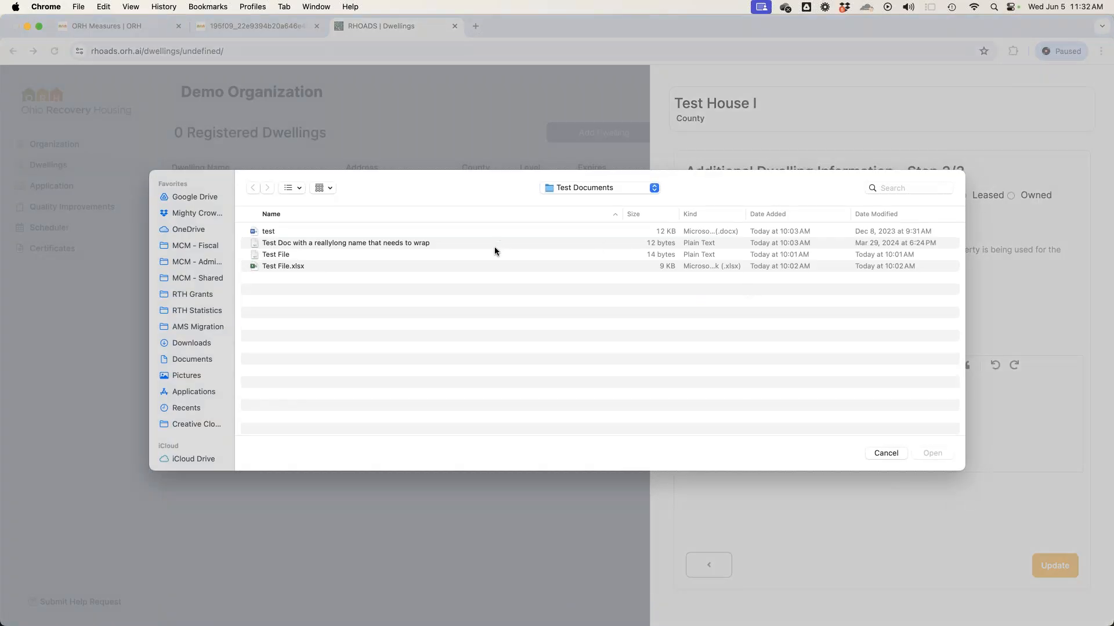
left_click(494, 246)
left_click(503, 231)
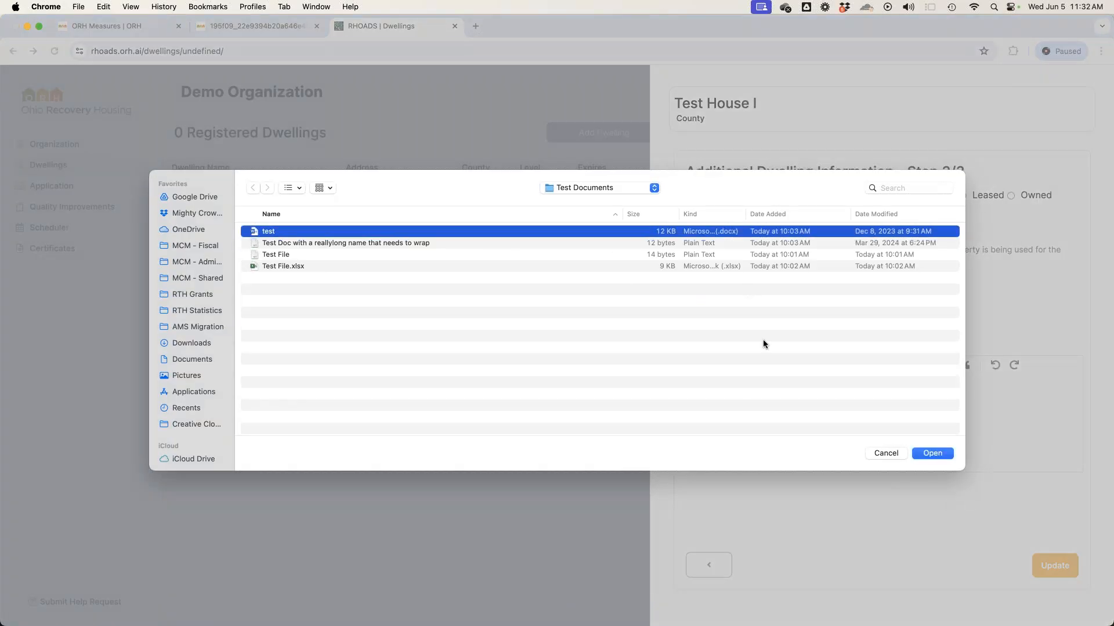
left_click(914, 455)
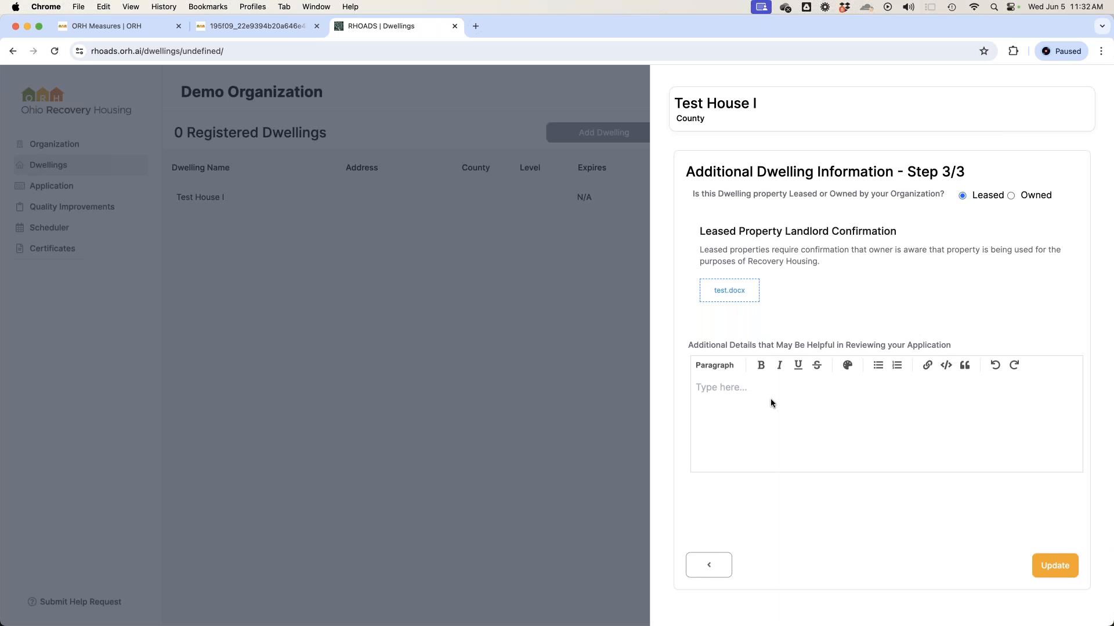
Step: Enter "Add notes here" as the additional details, submit the dwelling update, and return to the organization dashboard
left_click(731, 391)
type("Add notes here")
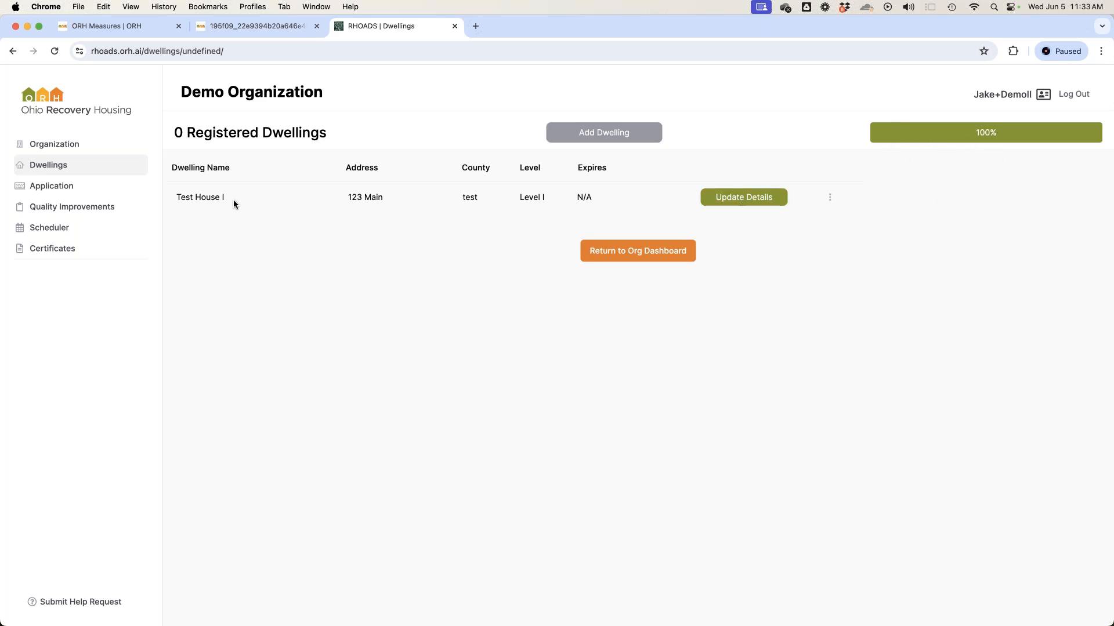
left_click(645, 256)
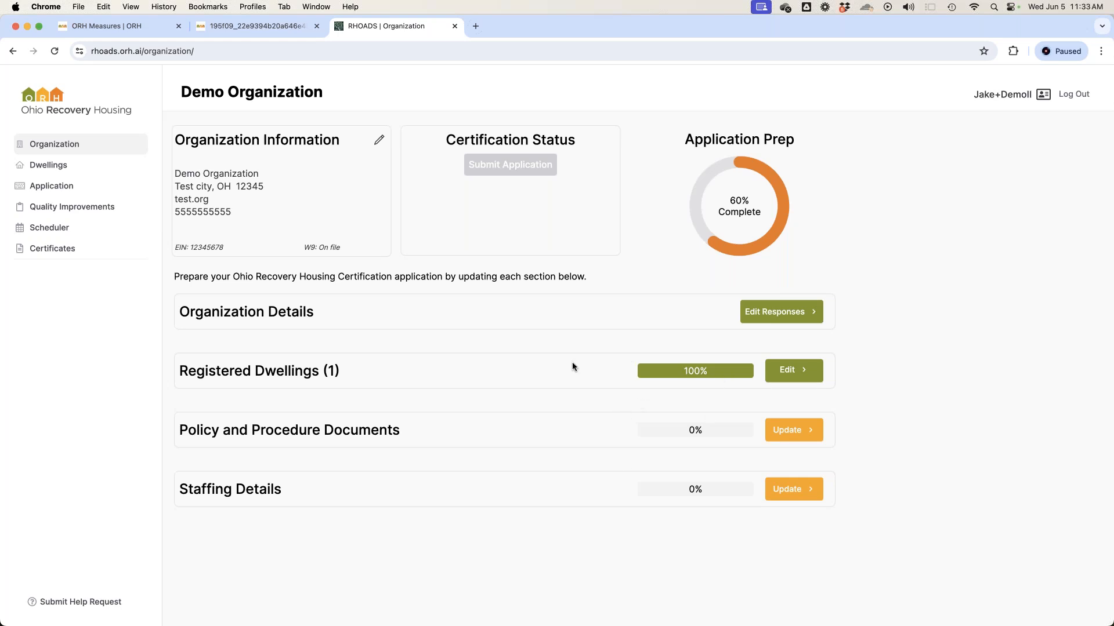
Step: Add a second dwelling named "House II - Test" to the organization's registered dwellings
left_click(795, 376)
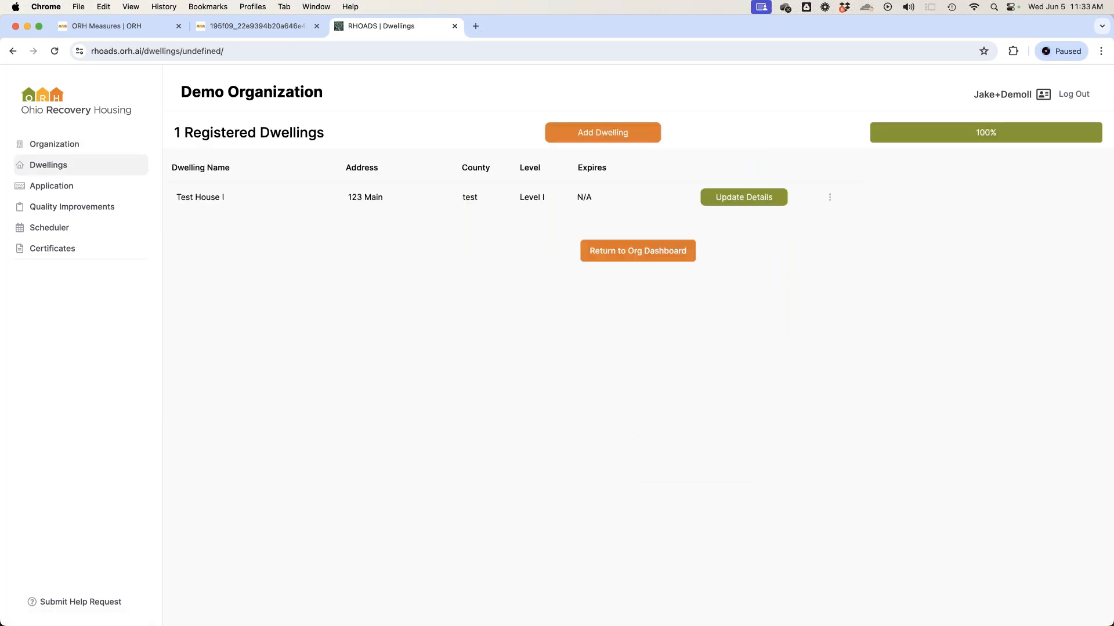
left_click(585, 135)
type("House ")
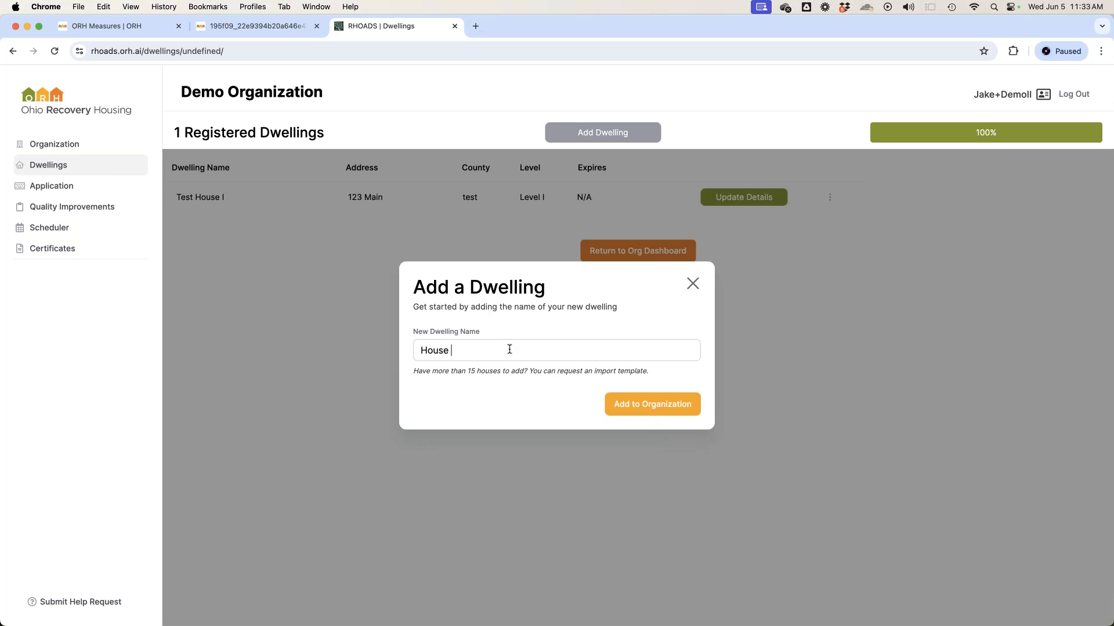
type("II - Test")
left_click(641, 405)
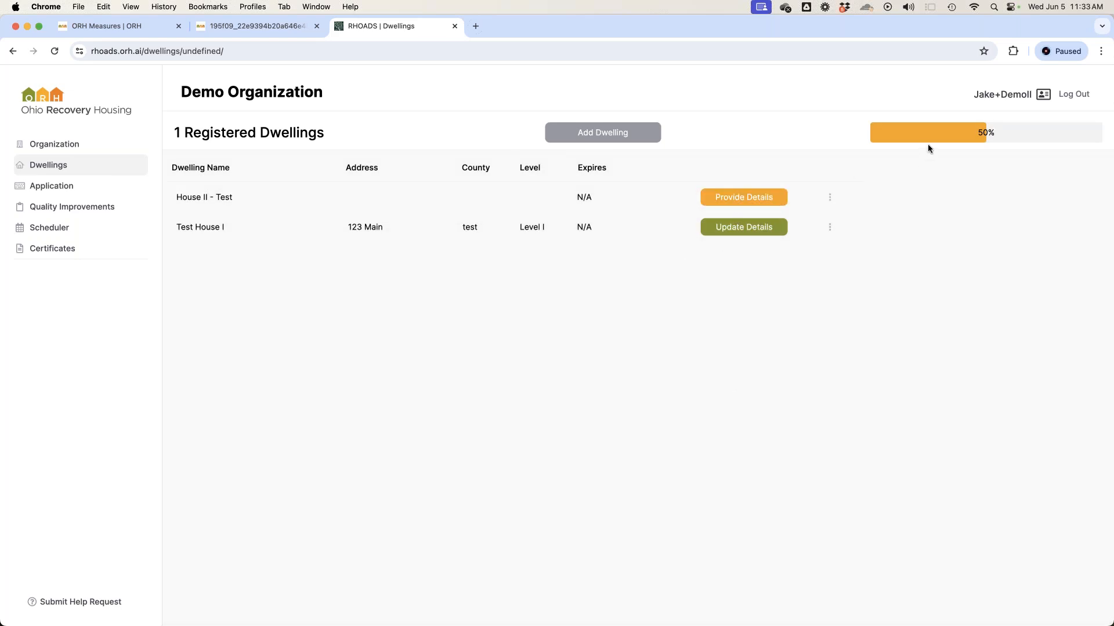
Step: View the empty details form of House II - Test, close it, and go back to the organization dashboard
left_click(744, 197)
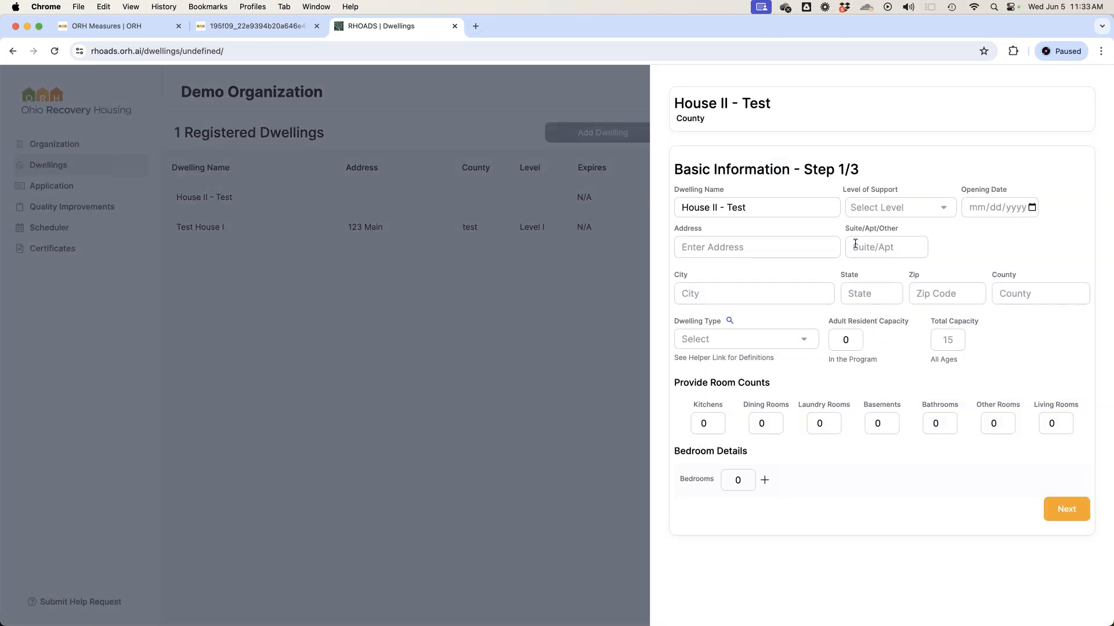
left_click(576, 316)
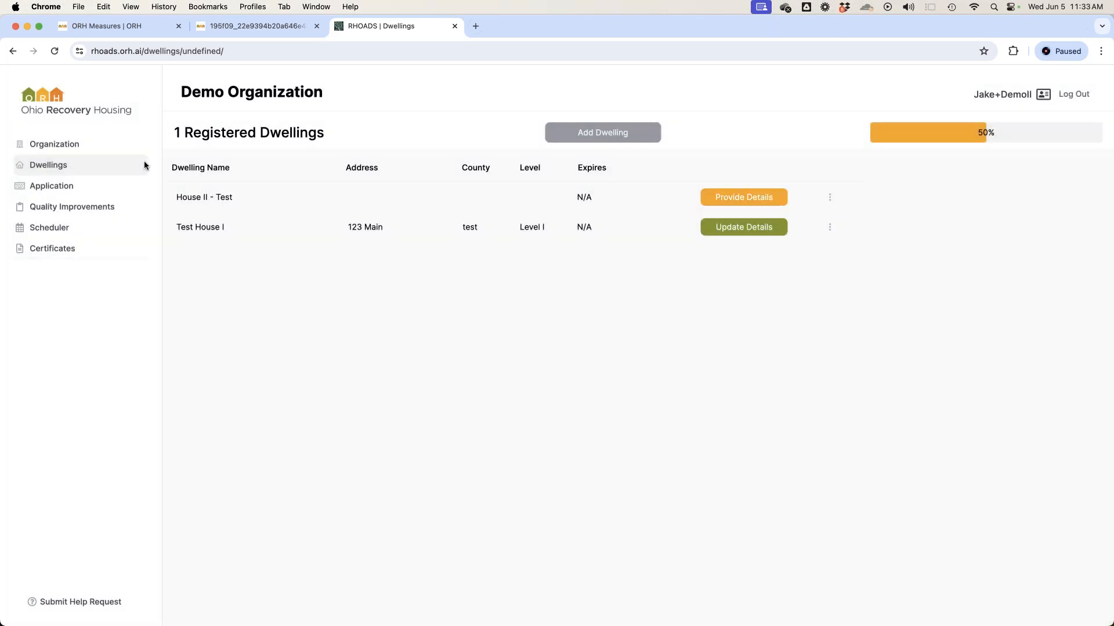
left_click(93, 150)
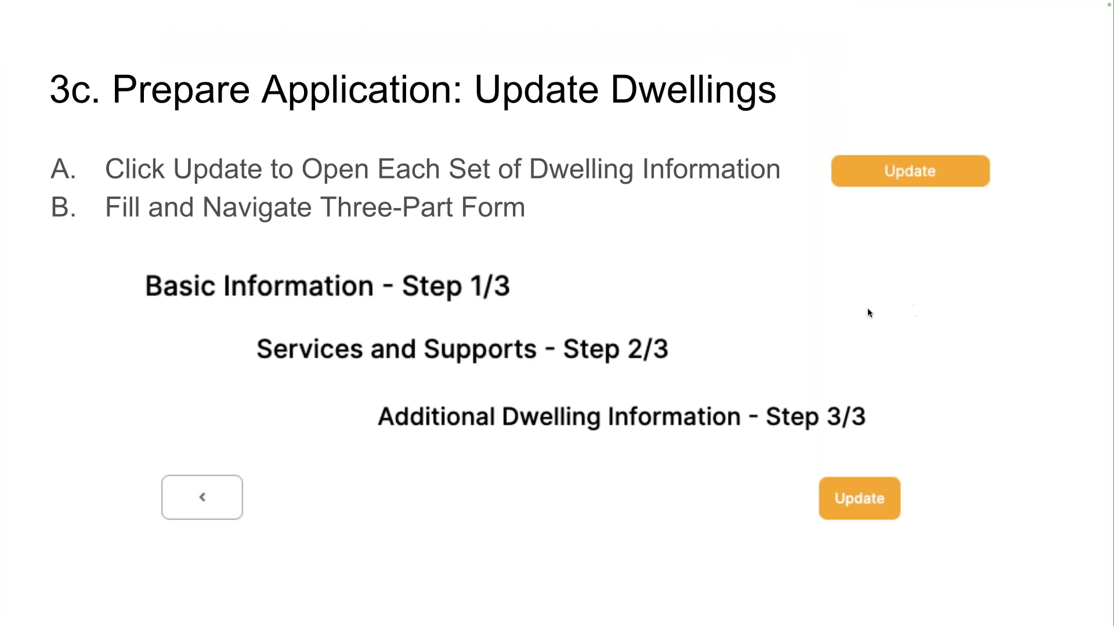
left_click(857, 311)
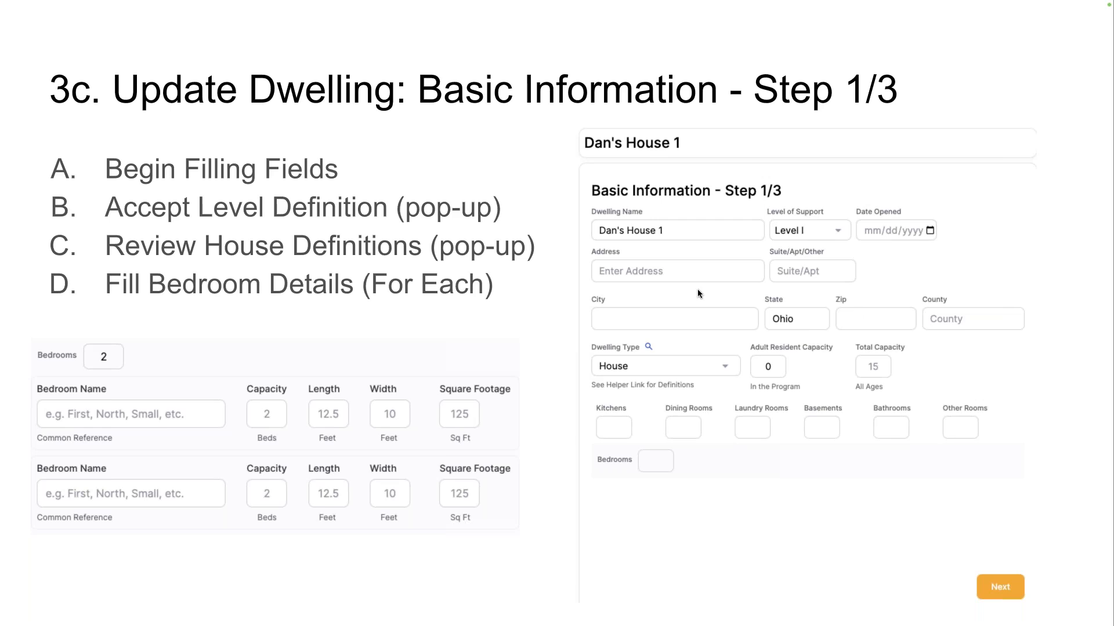
key("Left")
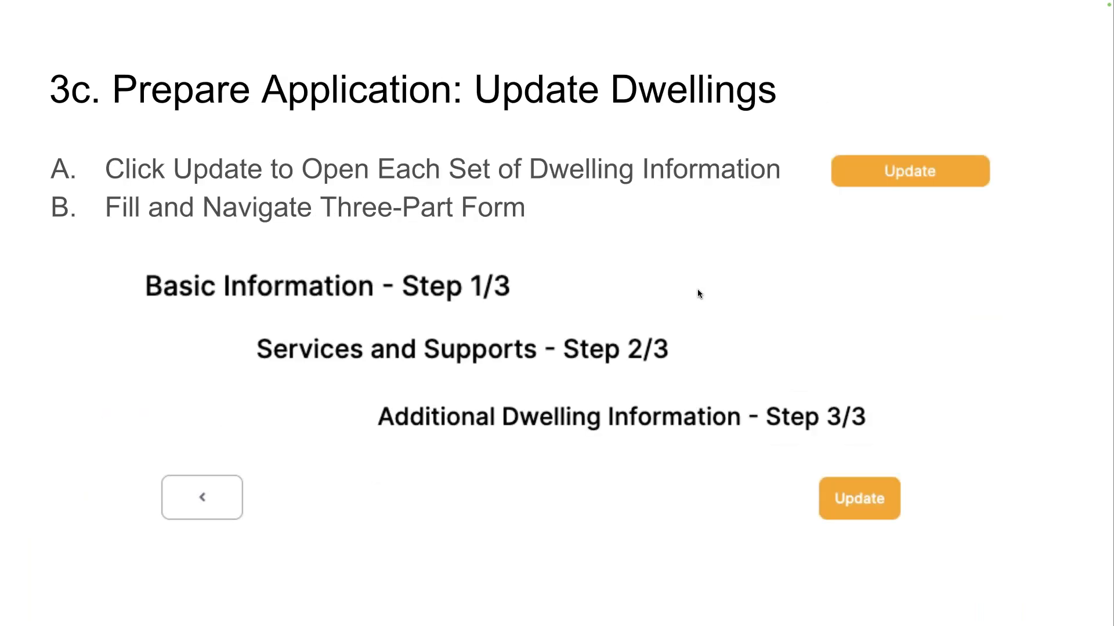
key("Right")
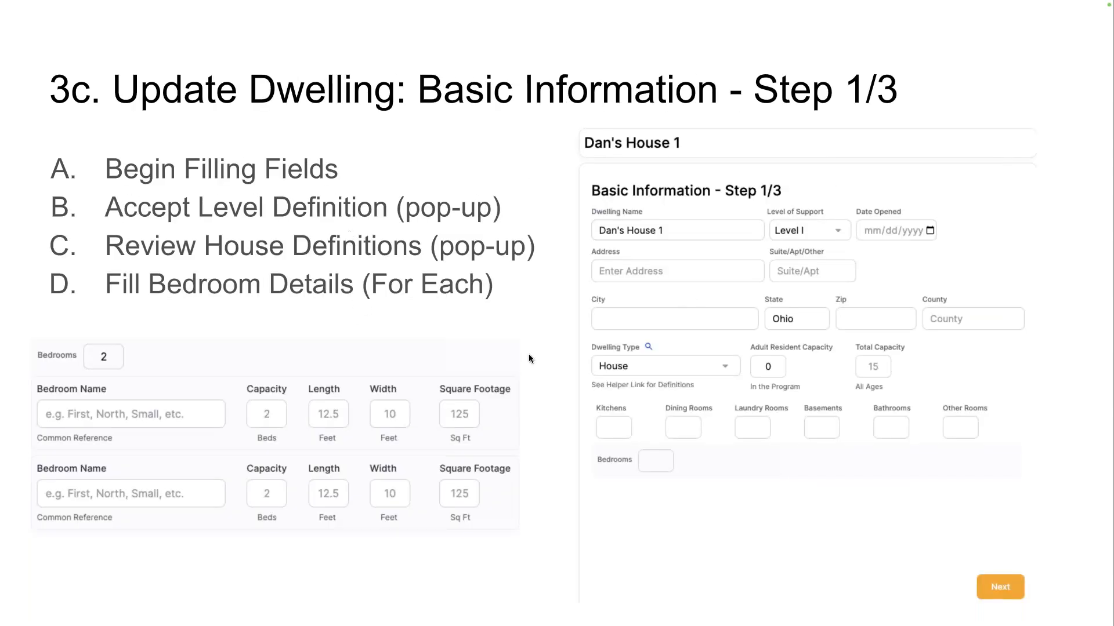
key("Right")
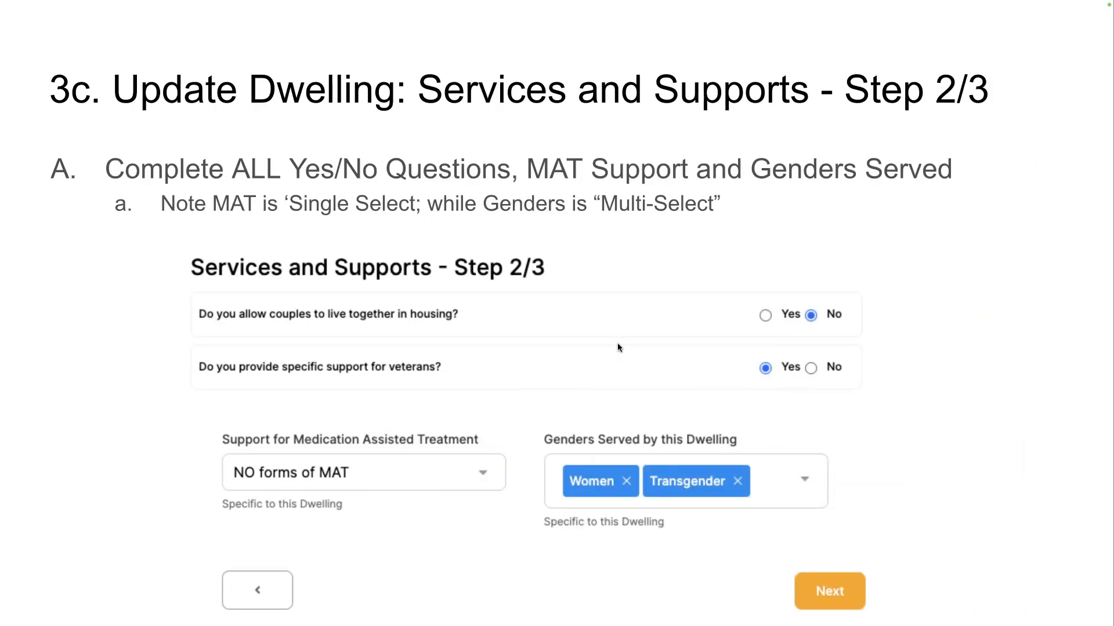
key("Right")
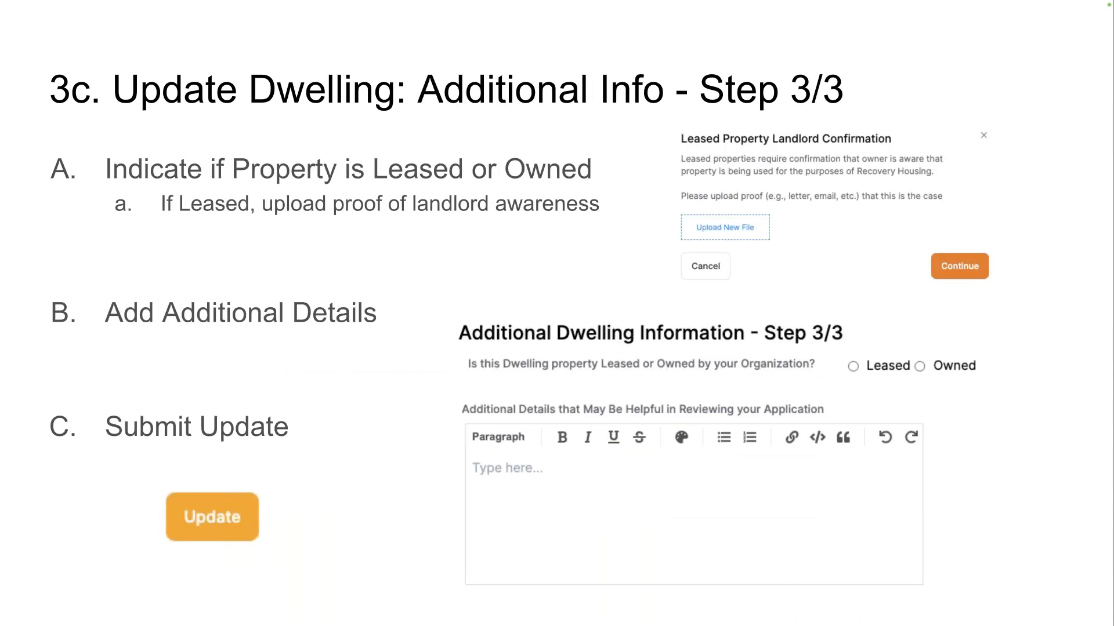
key("Right")
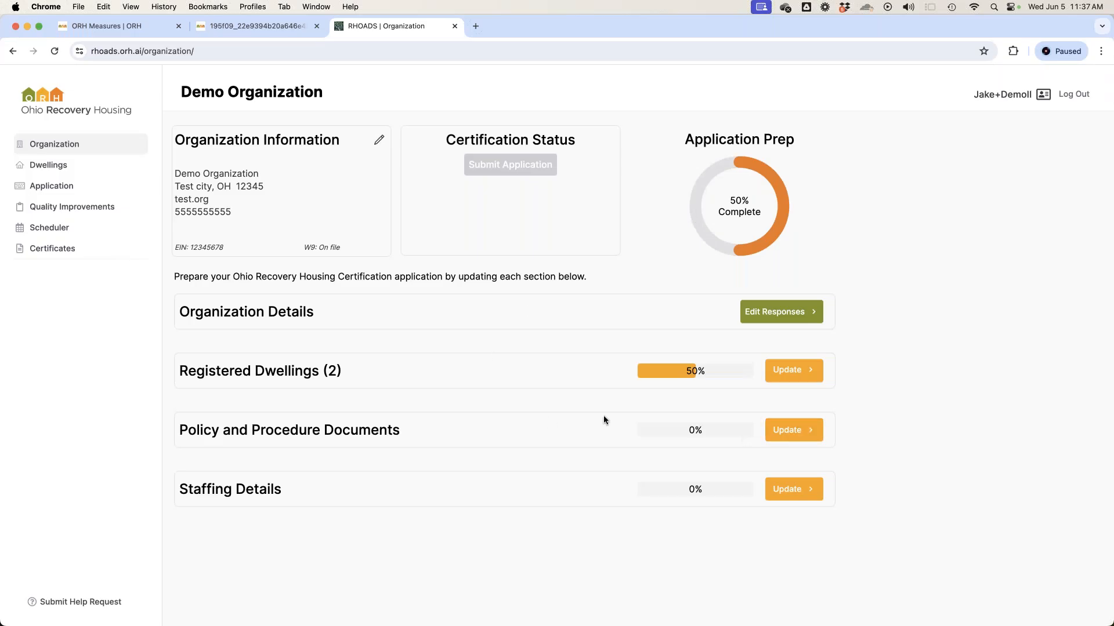
Step: Open the Policy and Procedure Documents section and choose test.docx as the new file for all dwellings
left_click(799, 431)
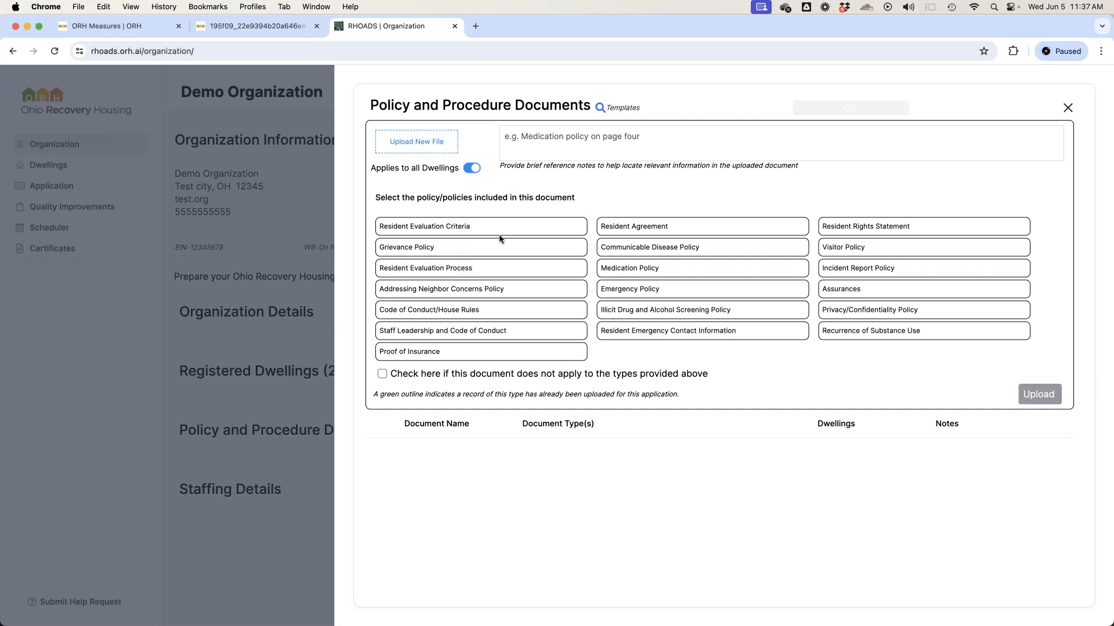
left_click(431, 147)
left_click(350, 231)
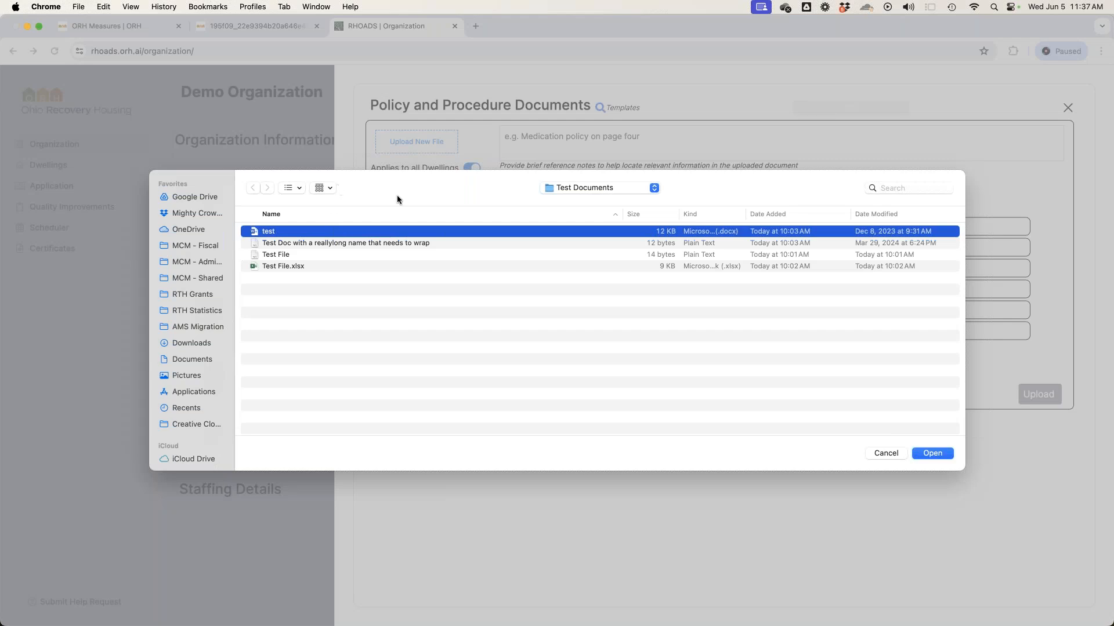
left_click(931, 456)
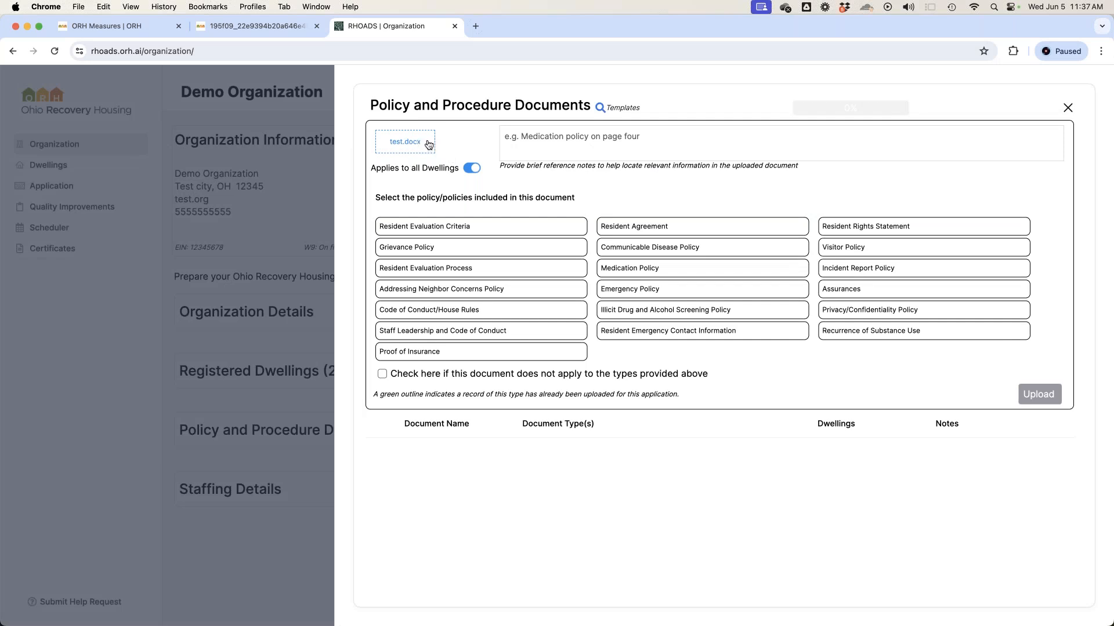
Step: Enter the reference note "changed in 2021 for our level II - see page 10 for visitor policy" for the document
left_click(594, 141)
type("changed in 2022")
key("BackSpace")
type("1 for our level l")
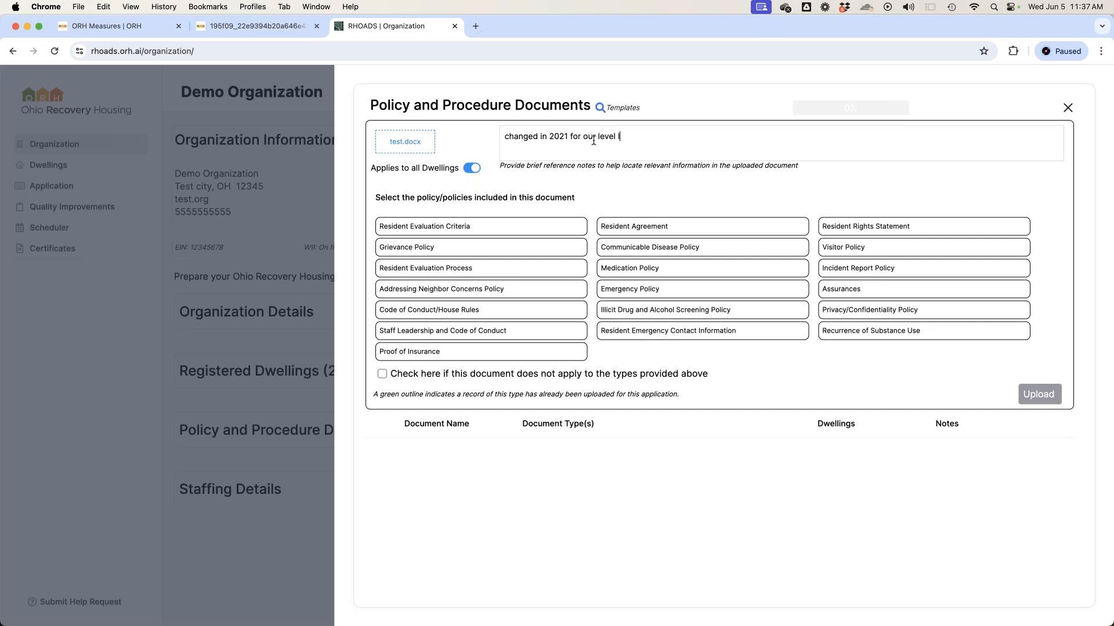
type("- se page")
key("BackSpace")
key("BackSpace")
key("BackSpace")
type("page 10 for visitor policty")
key("BackSpace")
key("BackSpace")
type("y")
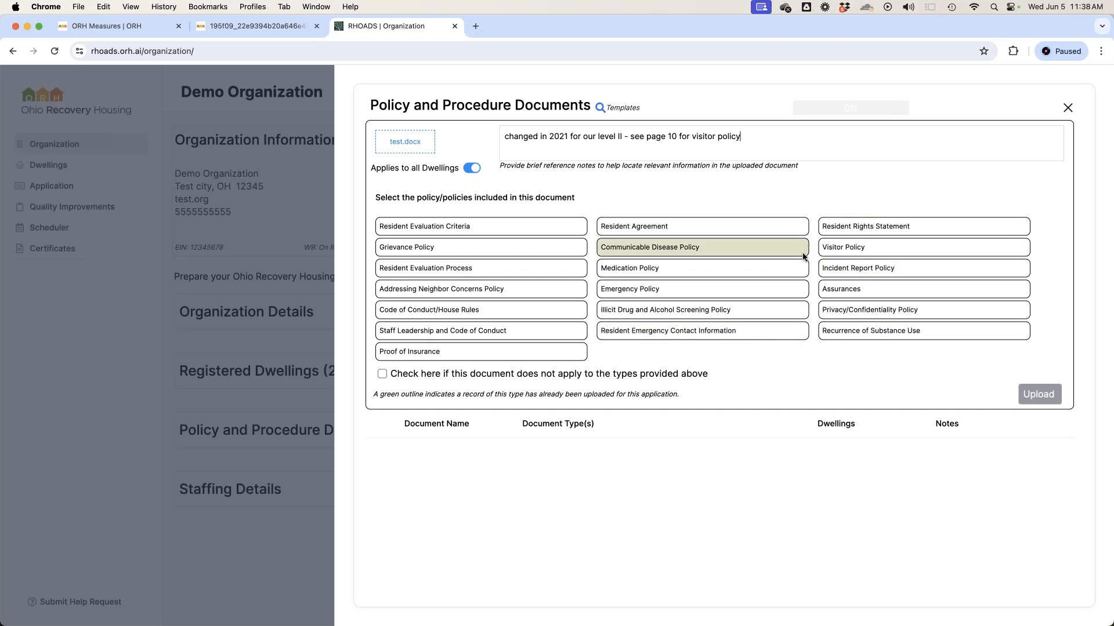
Step: Classify the document as Visitor Policy and upload it
left_click(886, 246)
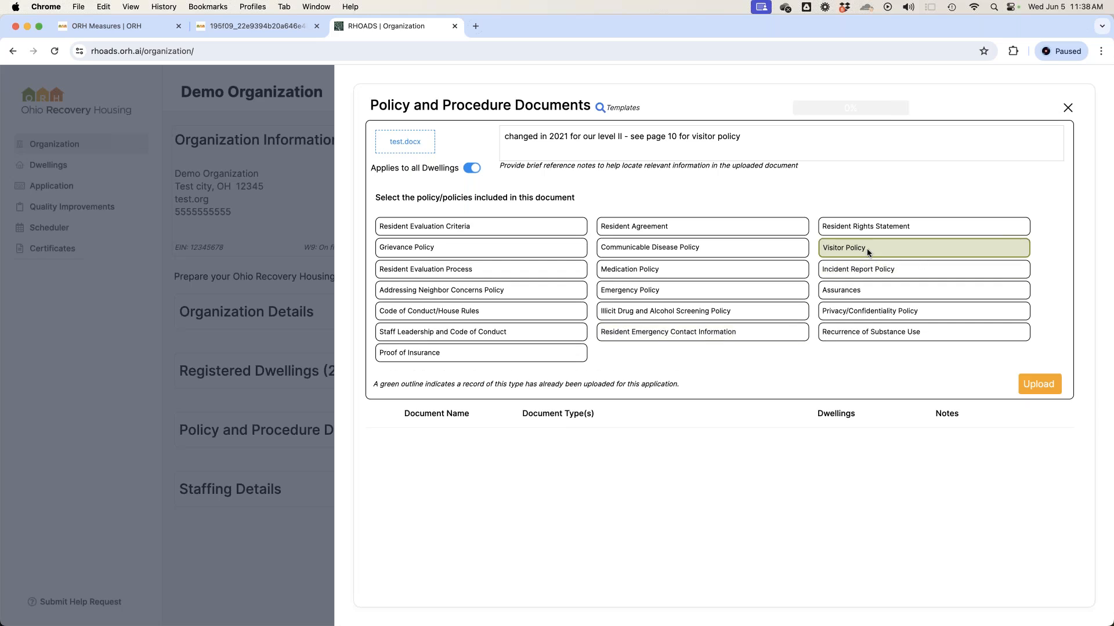
left_click(1039, 385)
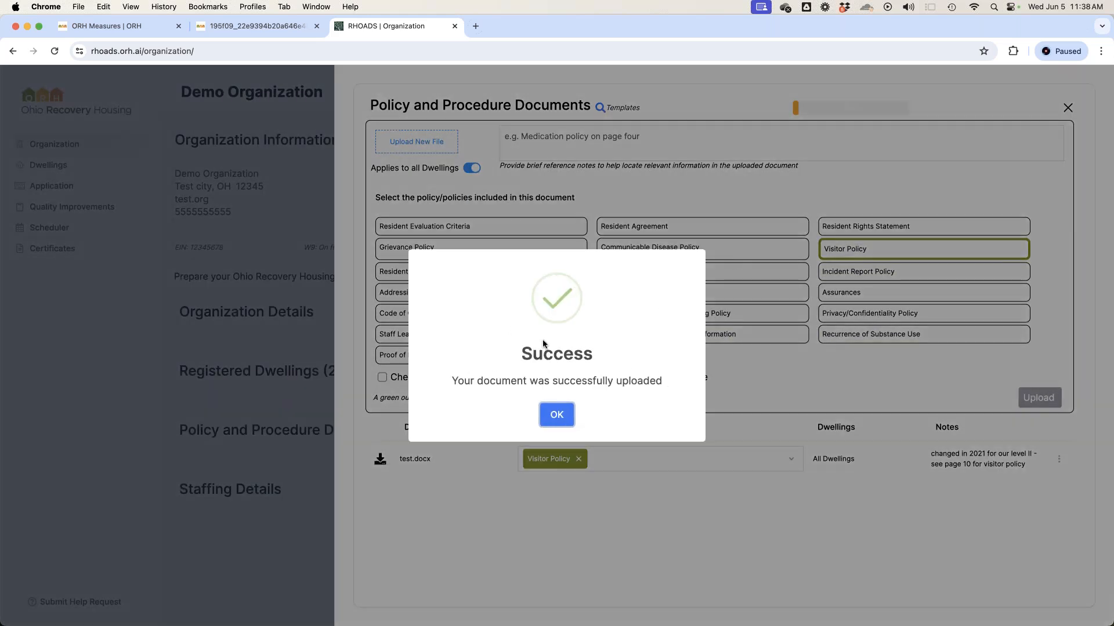
left_click(558, 415)
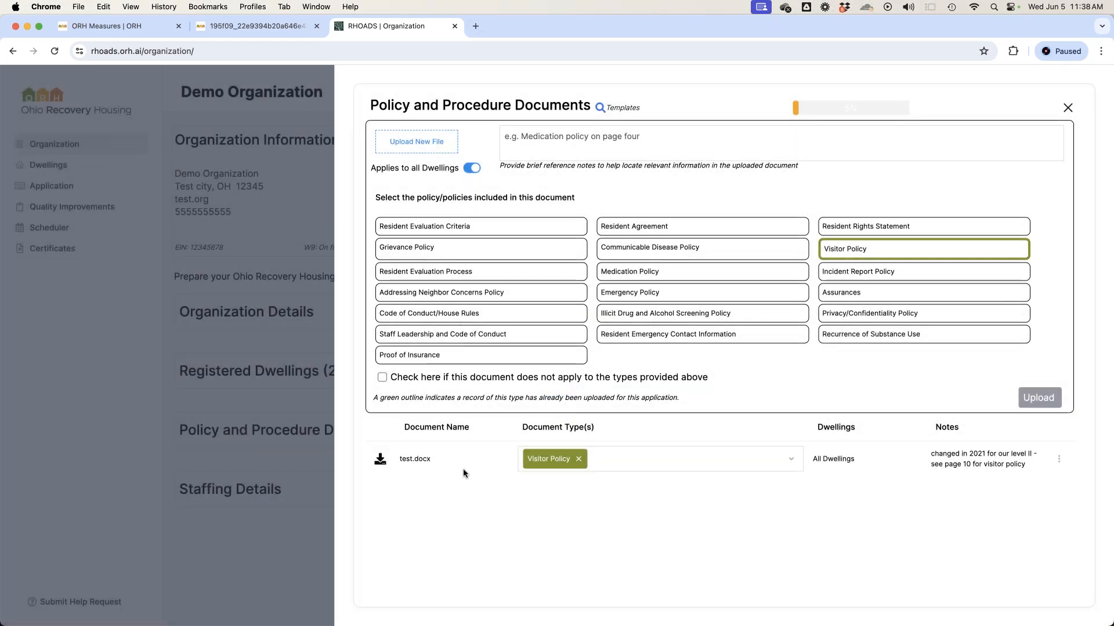
Step: Review the uploaded document's name, dwellings and notes, and download a copy of test.docx
left_click_drag(399, 458, 433, 465)
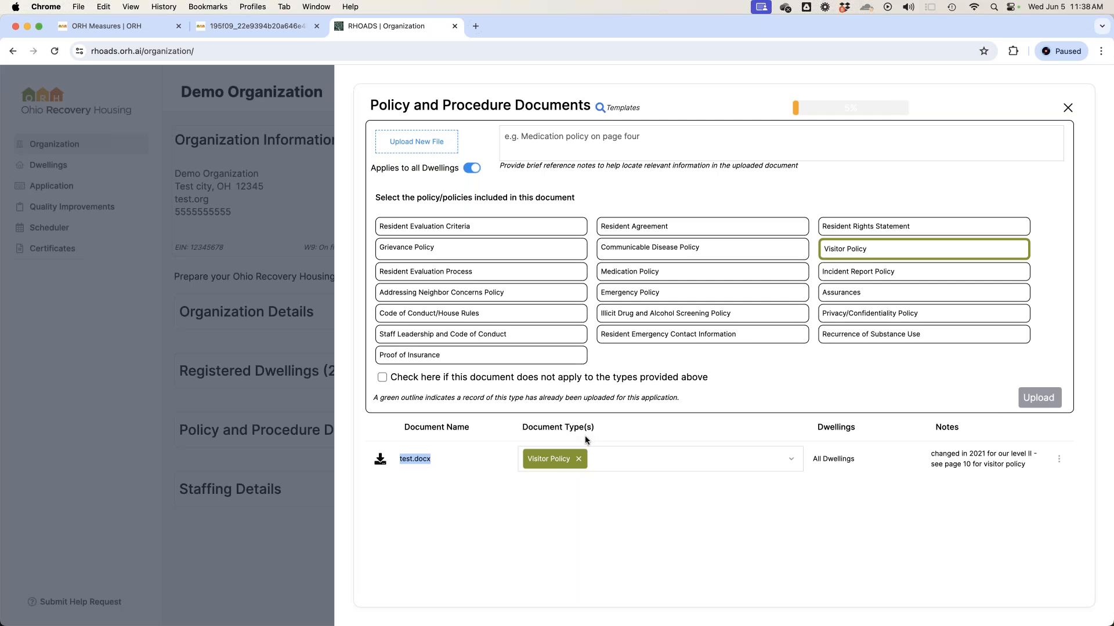
triple_click(817, 460)
left_click(819, 458)
left_click_drag(935, 453, 1020, 473)
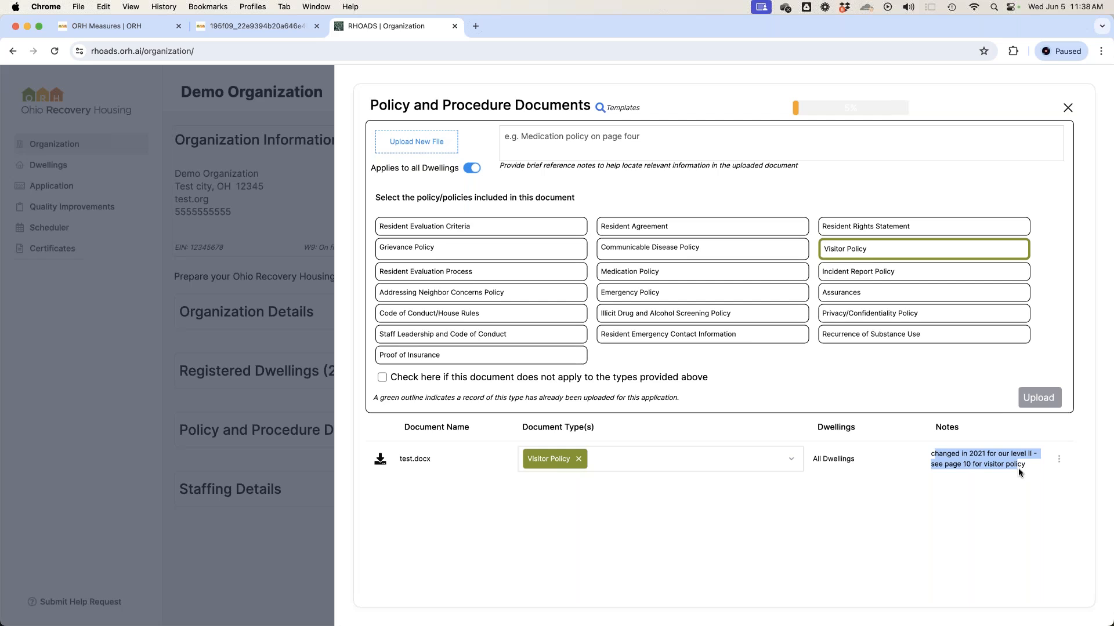
left_click(963, 462)
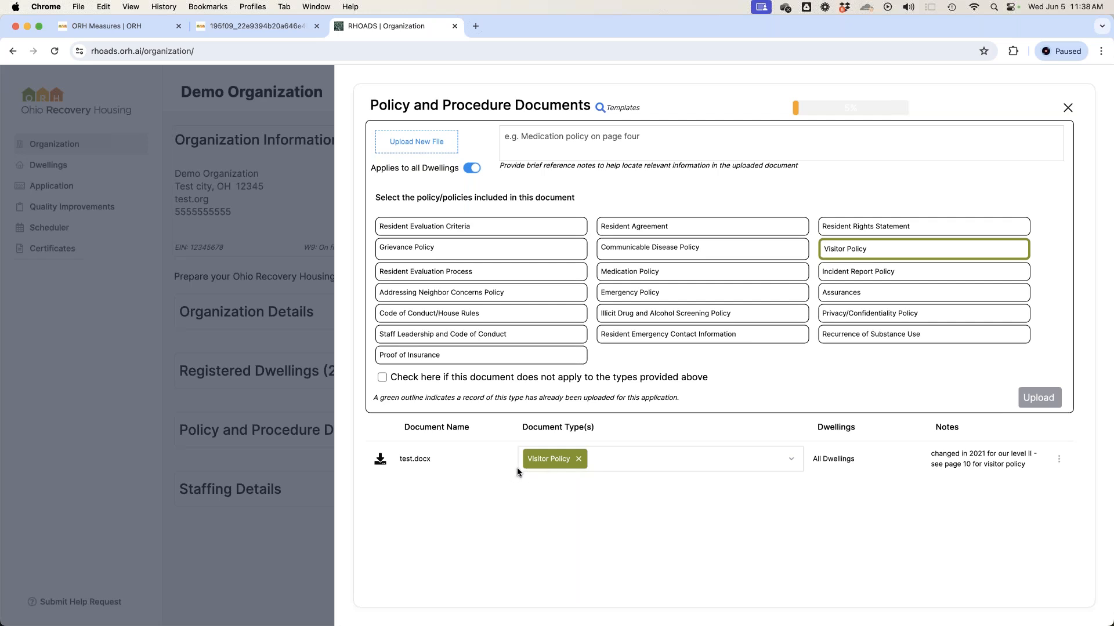
left_click(380, 461)
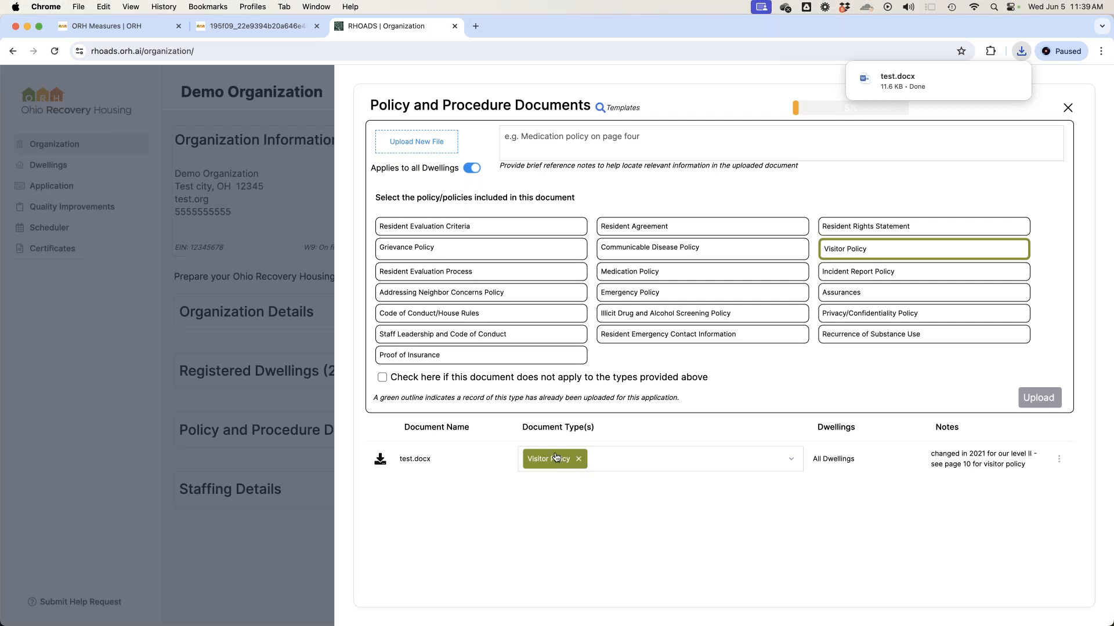
Step: Add Emergency Policy to the document types of the uploaded test.docx
left_click(612, 455)
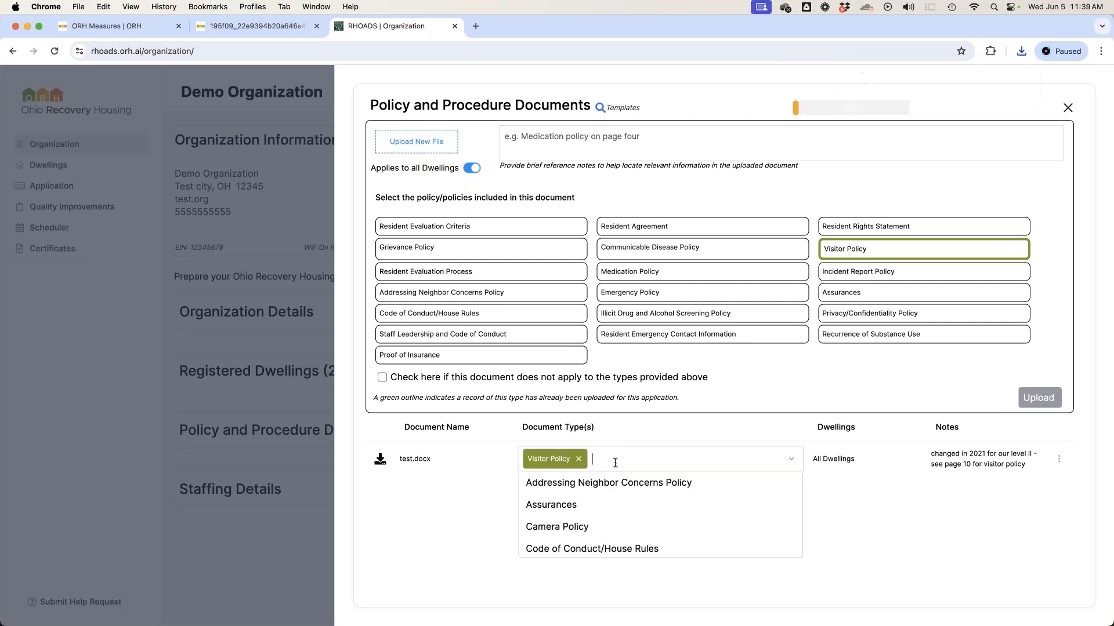
scroll(607, 503, "down", 2)
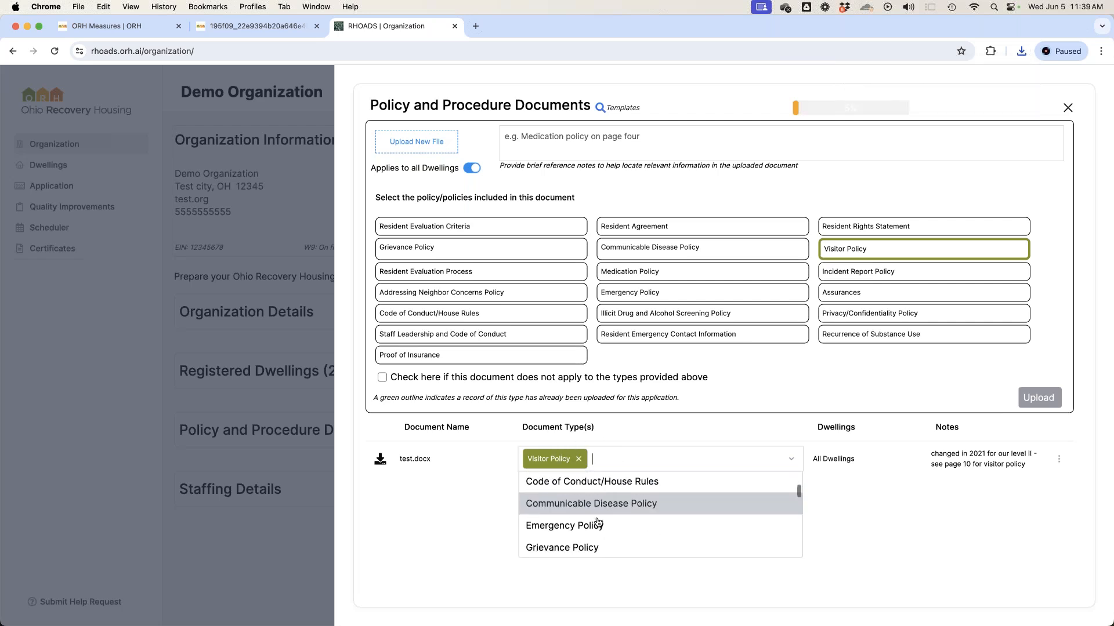
left_click(610, 528)
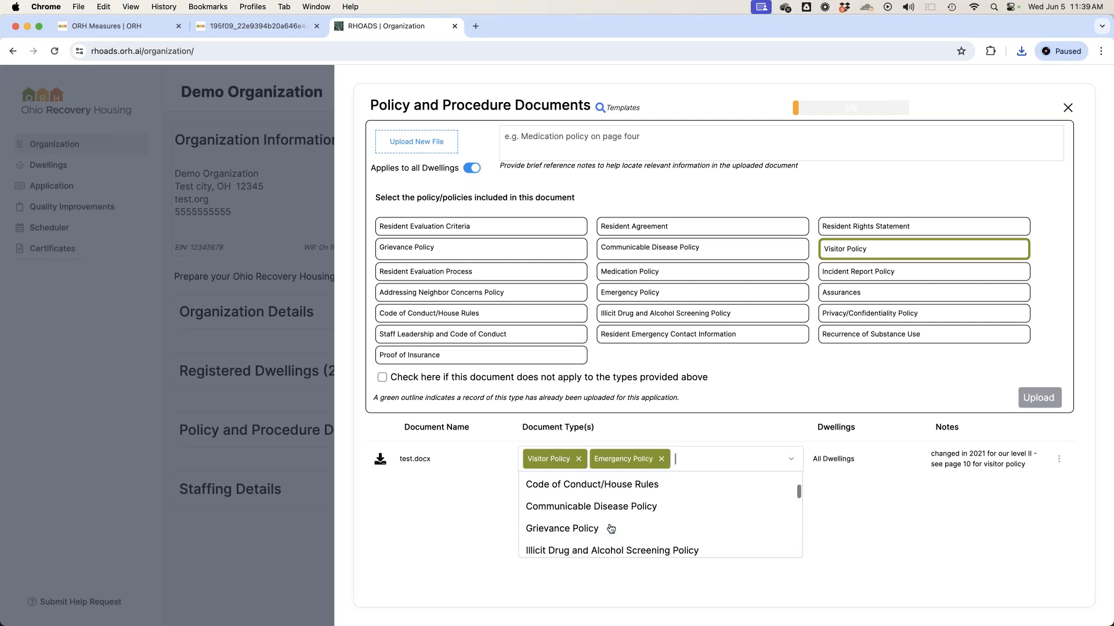
left_click(474, 502)
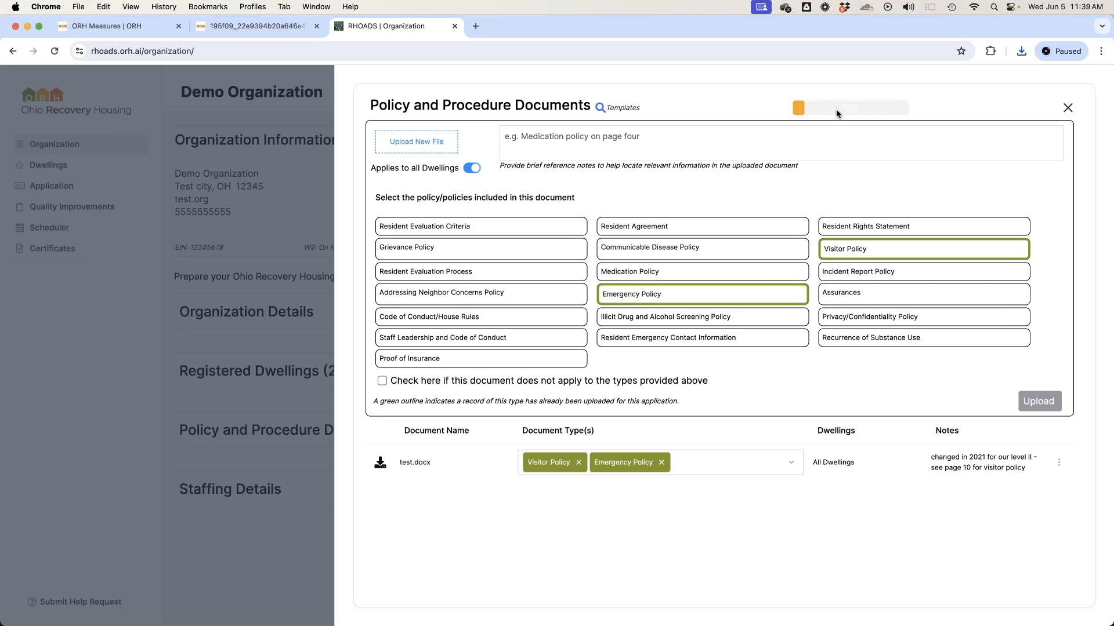
Step: Add Code of Conduct/House Rules and Grievance Policy to the document types of test.docx
left_click(737, 470)
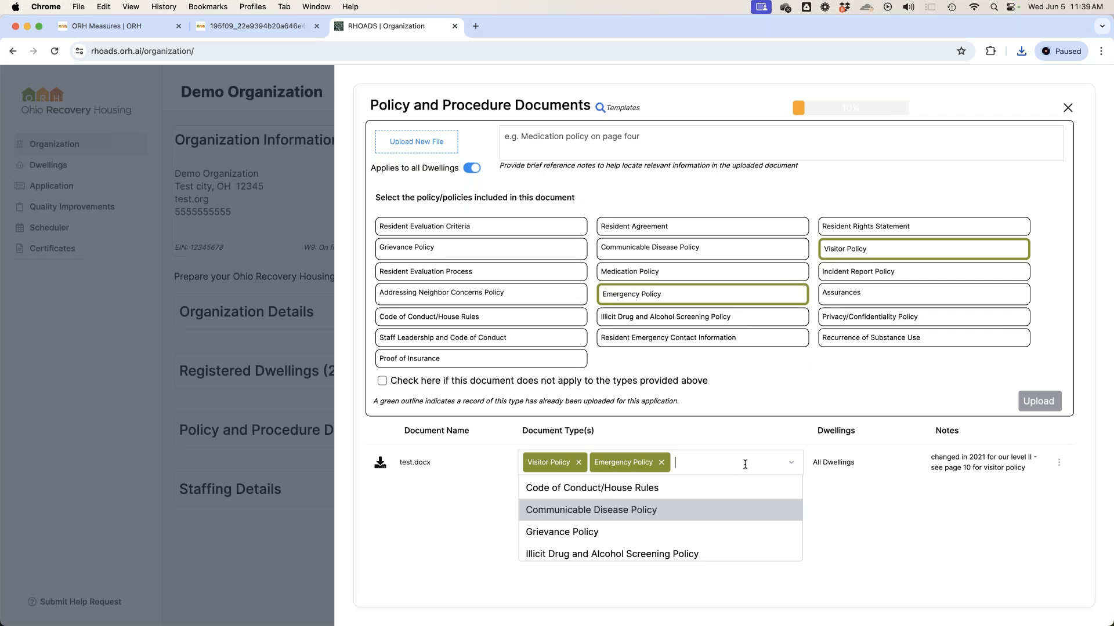
left_click(690, 501)
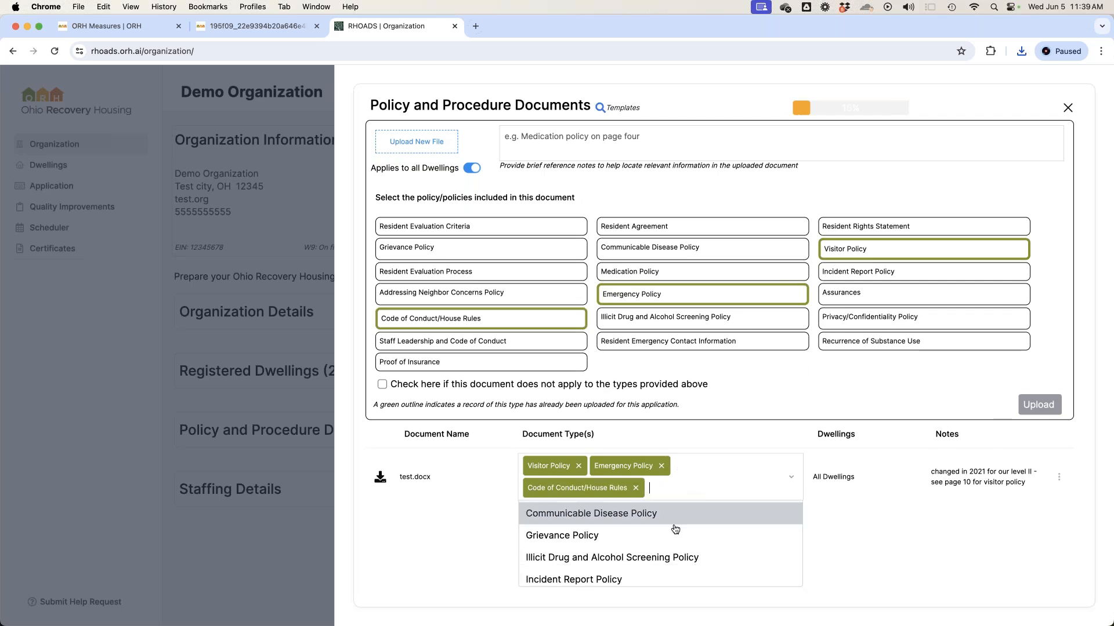
left_click(621, 533)
left_click(838, 533)
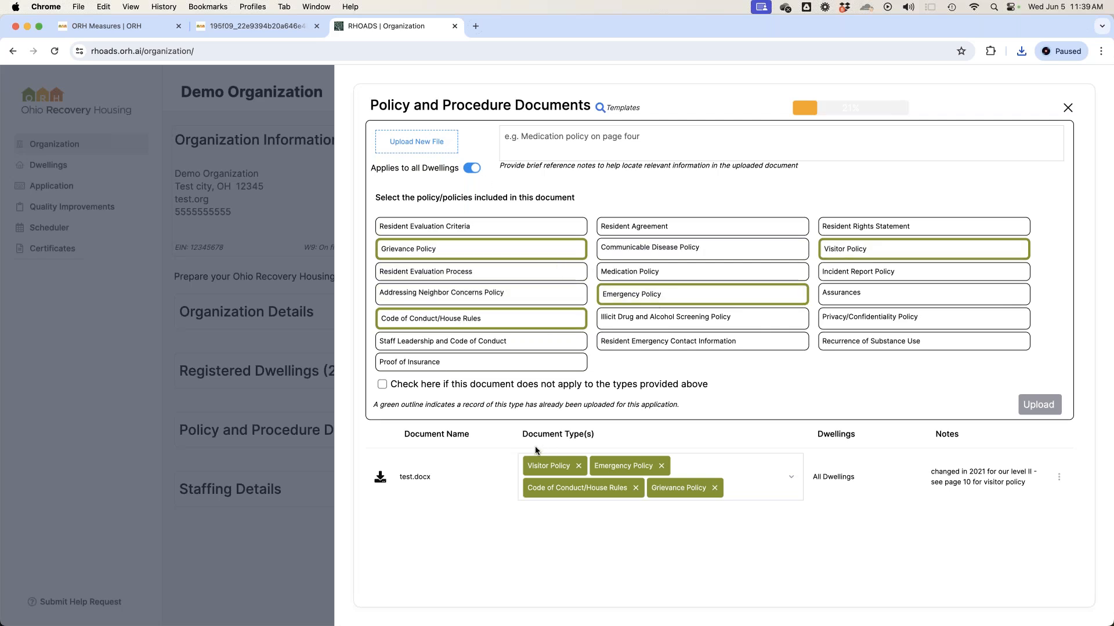
Step: Choose Test File.txt from the Test Documents folder as the next policy document
left_click(399, 141)
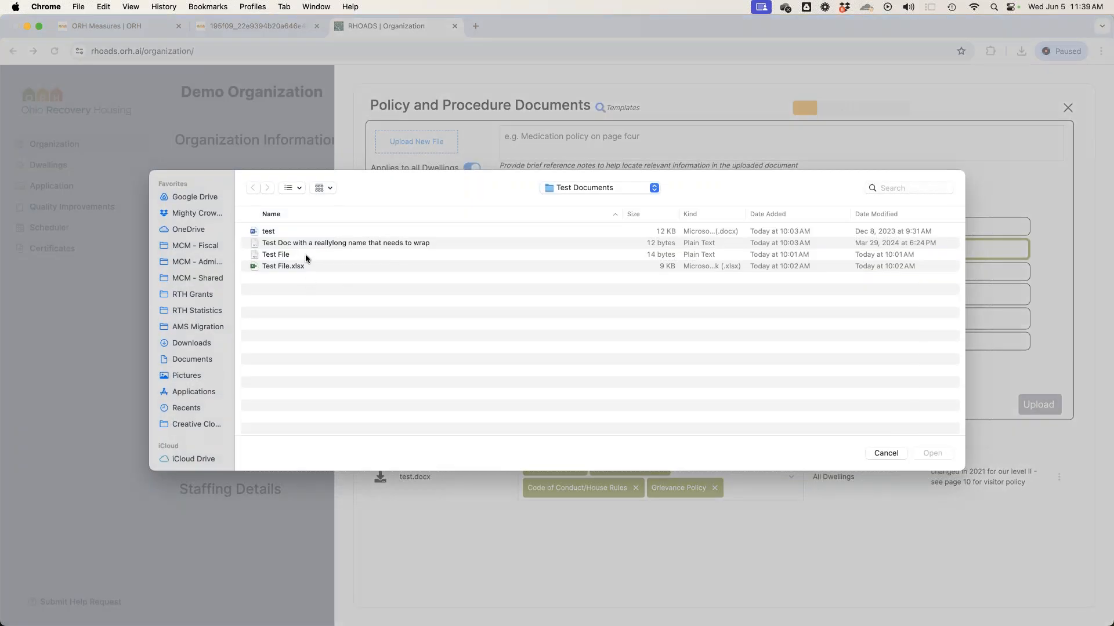
left_click(306, 255)
left_click(926, 454)
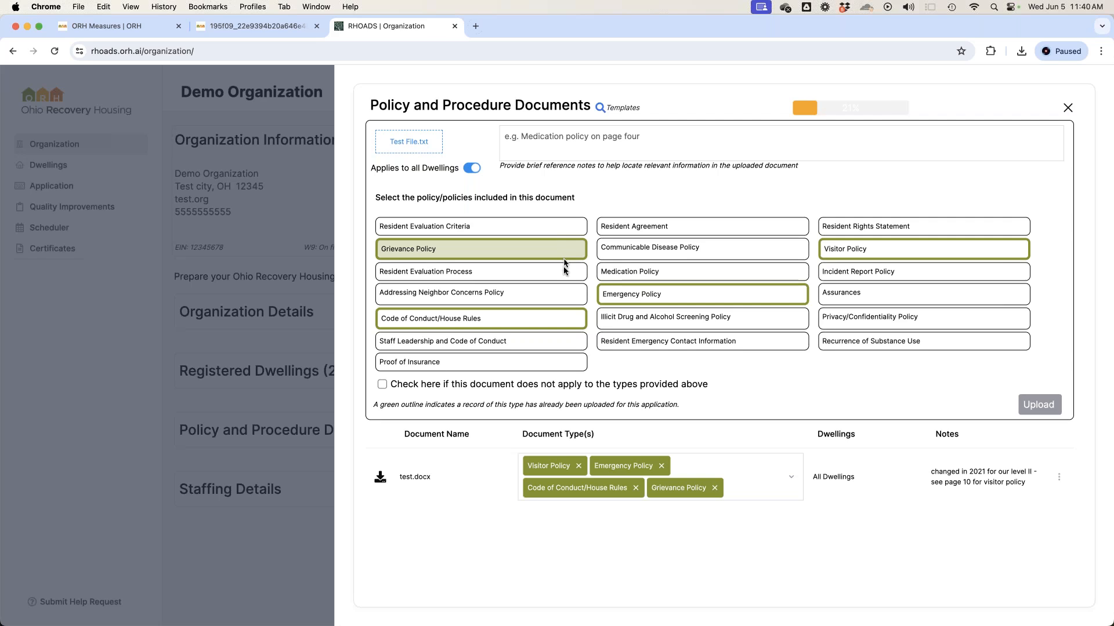
Step: Classify it as Resident Evaluation Criteria, Grievance Policy, Resident Evaluation Process, Addressing Neighbor Concerns Policy, Staff Leadership and Code of Conduct, and Proof of Insurance
left_click(562, 229)
left_click(560, 252)
left_click(545, 271)
left_click(542, 289)
left_click(527, 344)
left_click(524, 364)
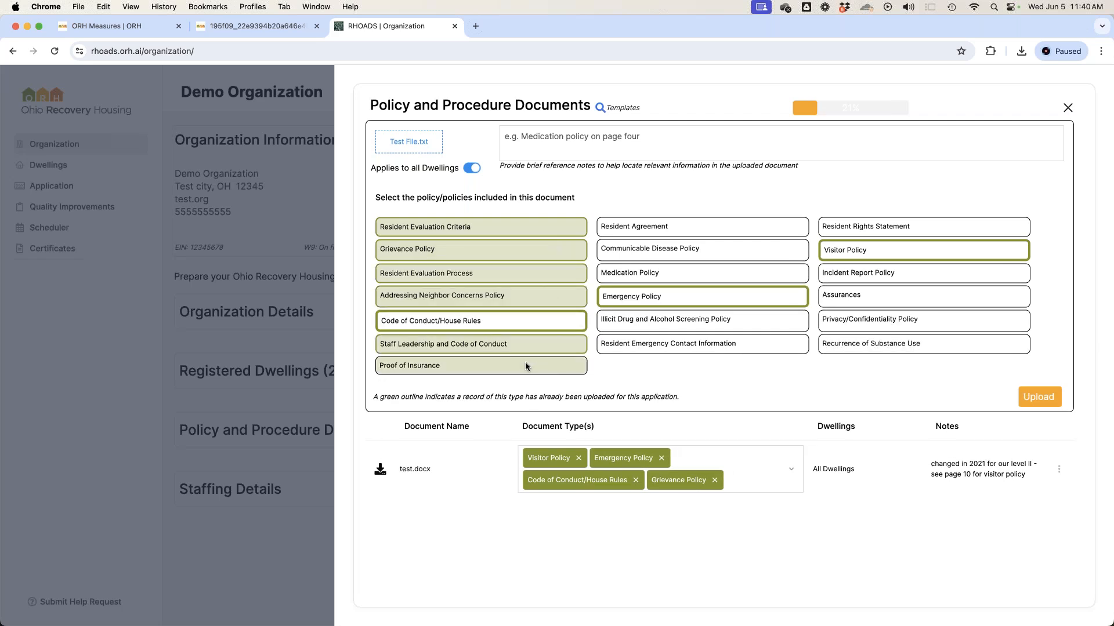
Step: Include Resident Agreement, Communicable Disease Policy, Medication Policy, Illicit Drug and Alcohol Screening Policy, and Resident Emergency Contact Information in the document's classification
left_click(688, 228)
left_click(682, 250)
left_click(682, 273)
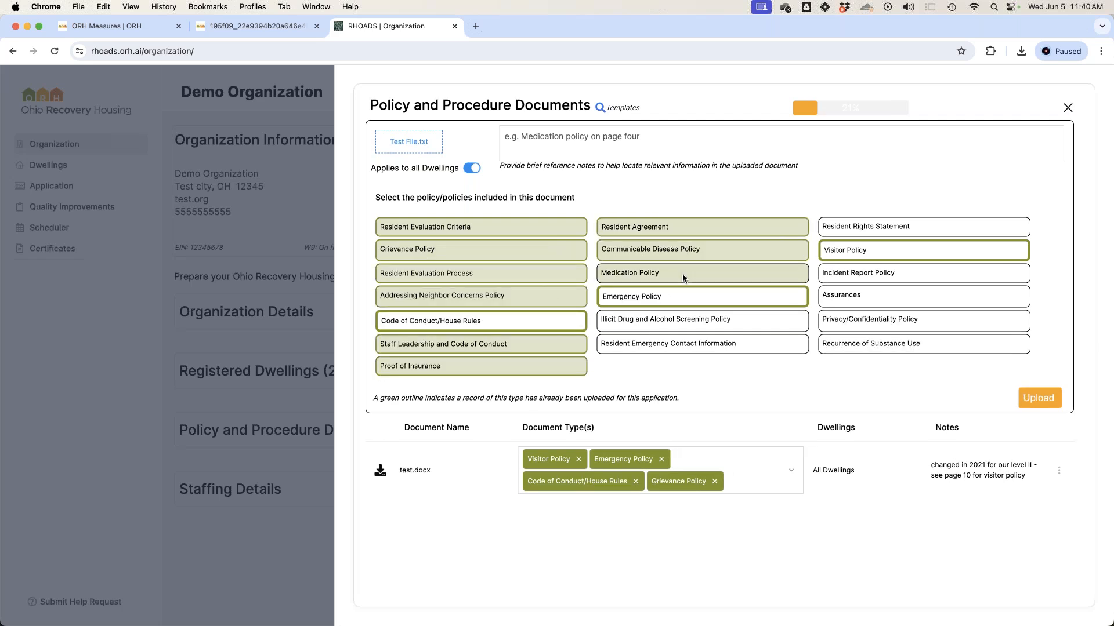
left_click(672, 322)
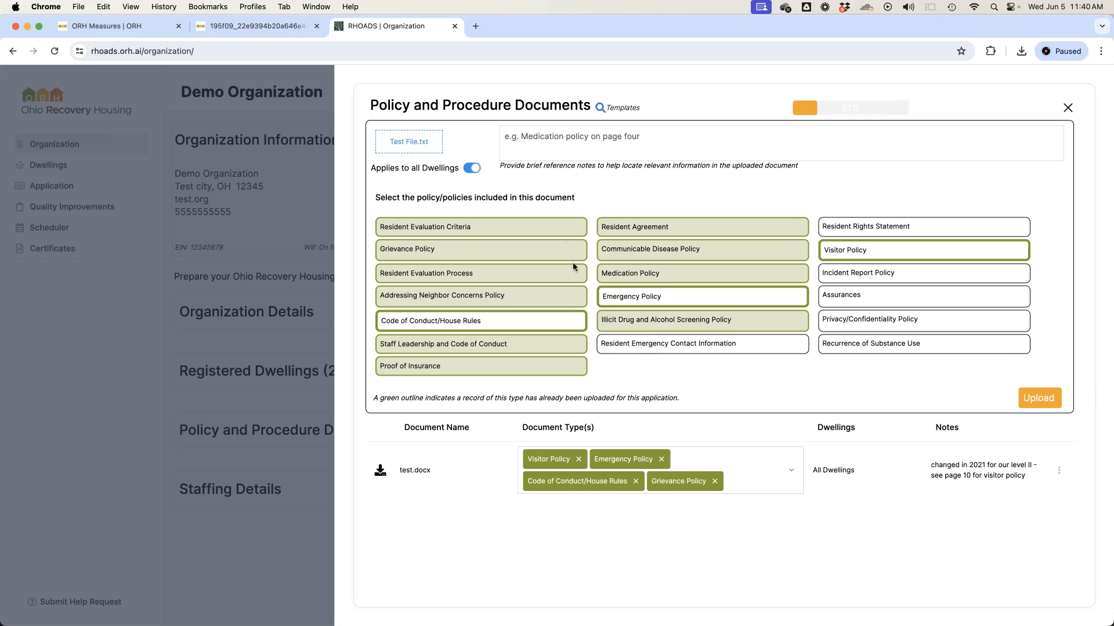
left_click(693, 342)
Step: Include Recurrence of Substance Use, Privacy/Confidentiality Policy, Incident Report Policy and Resident Rights Statement in the document's classification
left_click(860, 345)
left_click(863, 320)
left_click(870, 295)
left_click(870, 274)
left_click(864, 228)
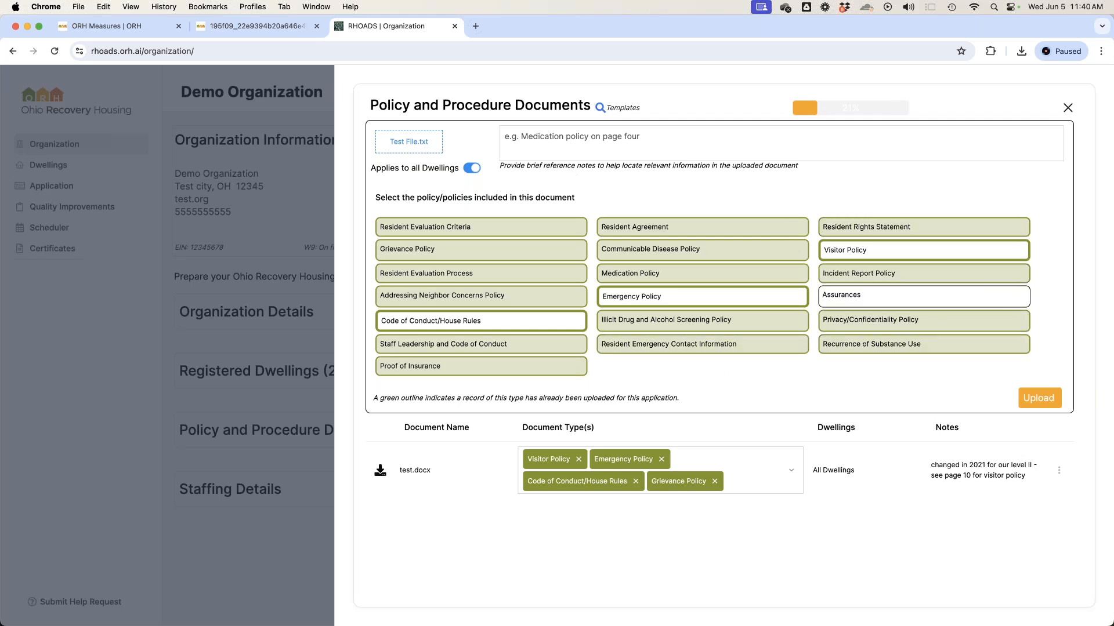
Step: Enter the reference note "resident handbook - has most of our policies. update in 2023" and upload the document
left_click(1038, 398)
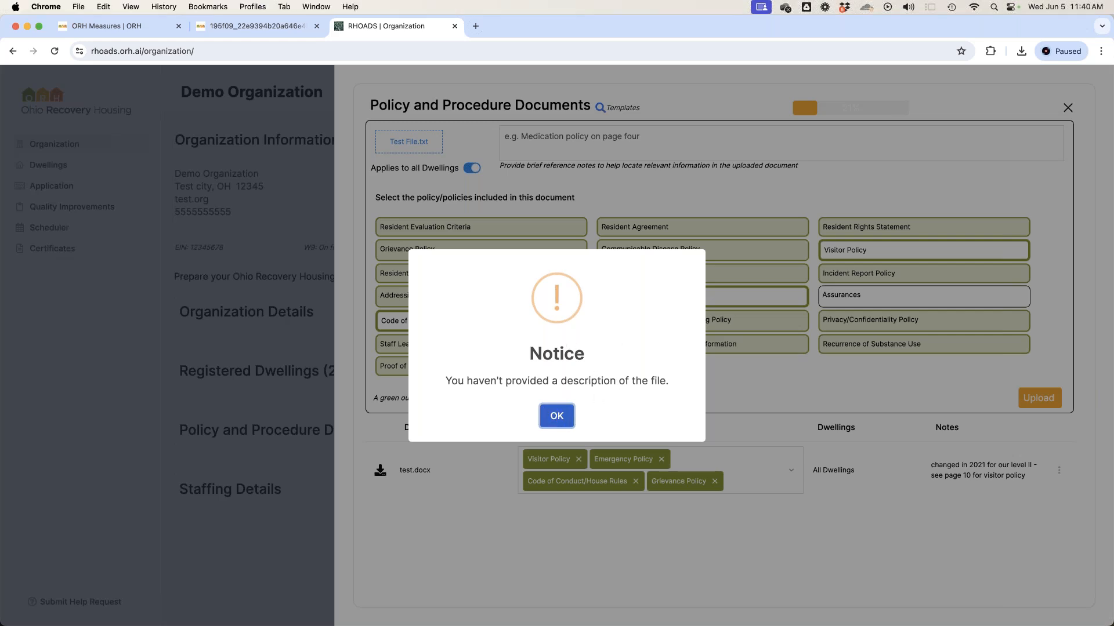
left_click(554, 417)
left_click(541, 141)
type("emplyo")
key("BackSpace")
key("BackSpace")
key("BackSpace")
key("BackSpace")
key("BackSpace")
key("BackSpace")
type("resident ")
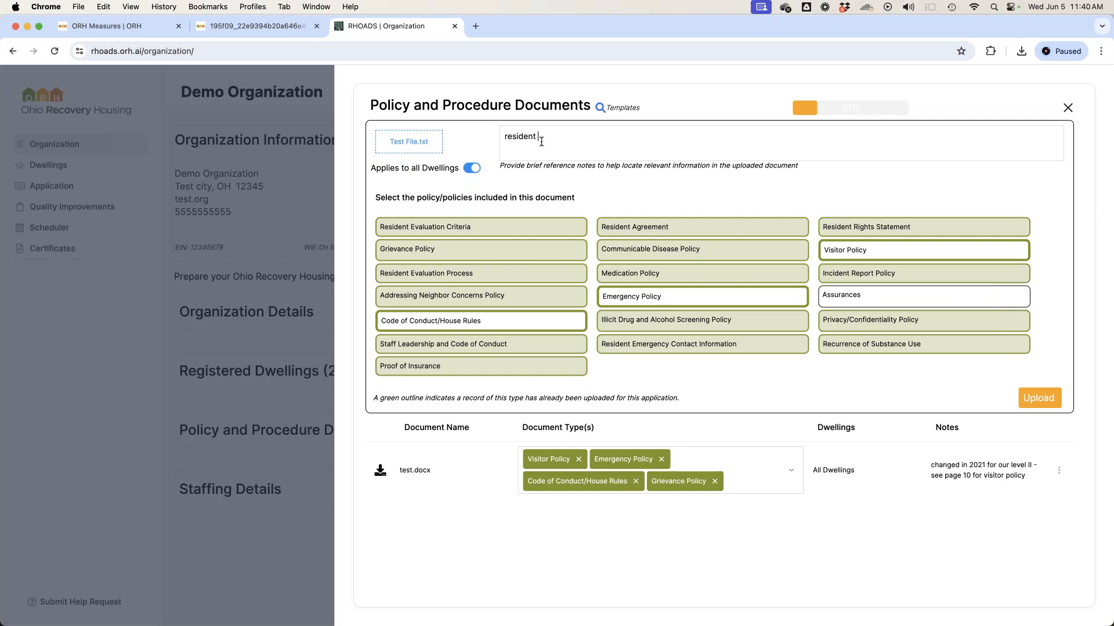
type("handbook - has most of our policies. update in 2023")
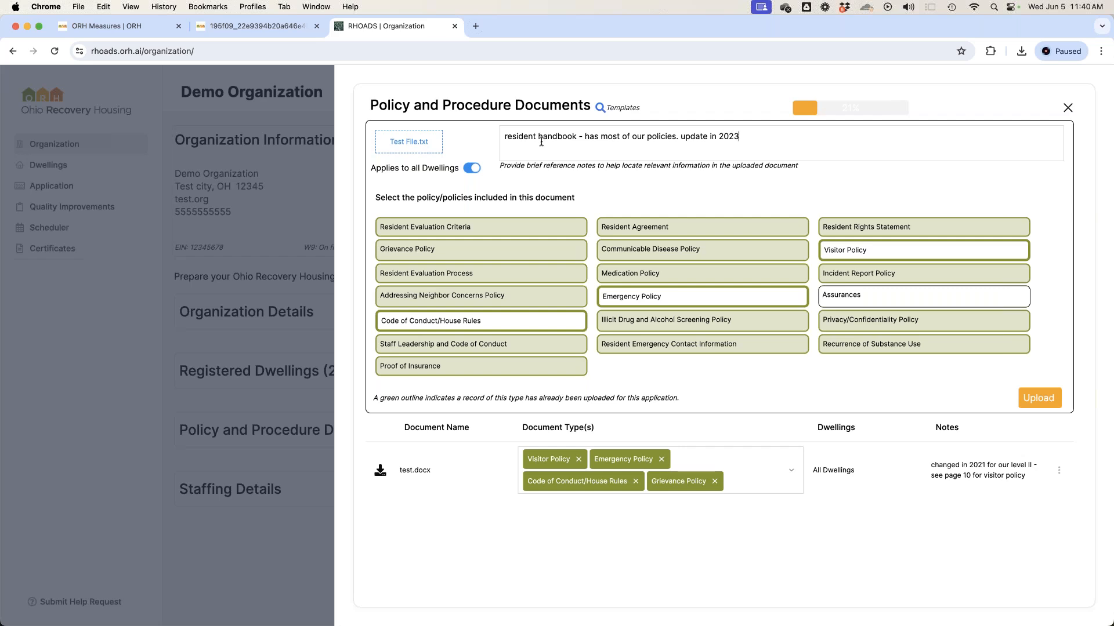
left_click(1037, 399)
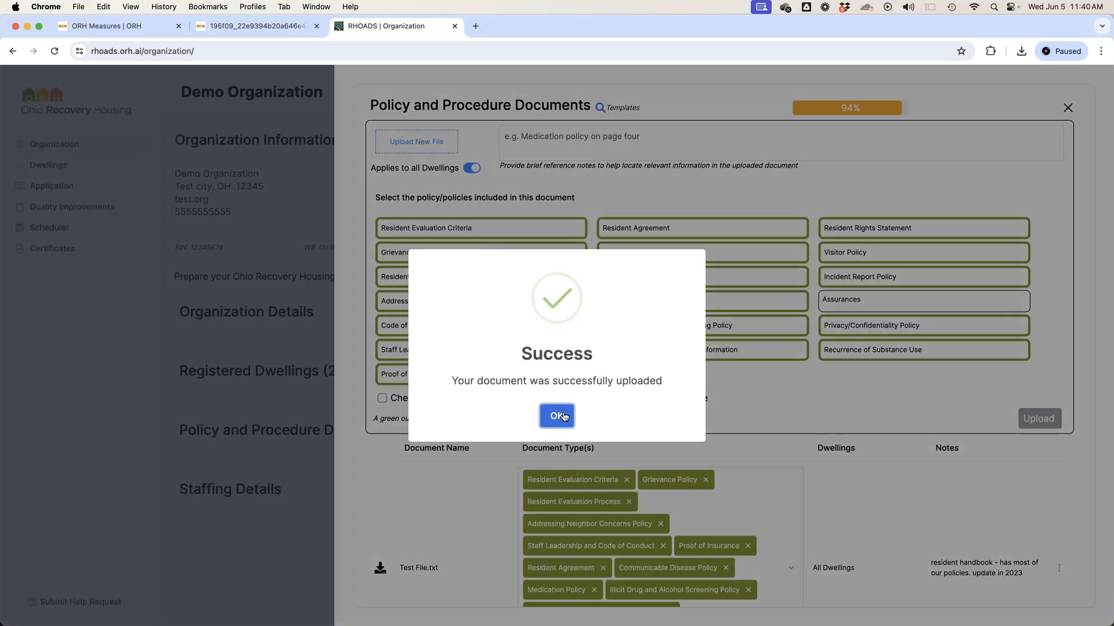
left_click(555, 406)
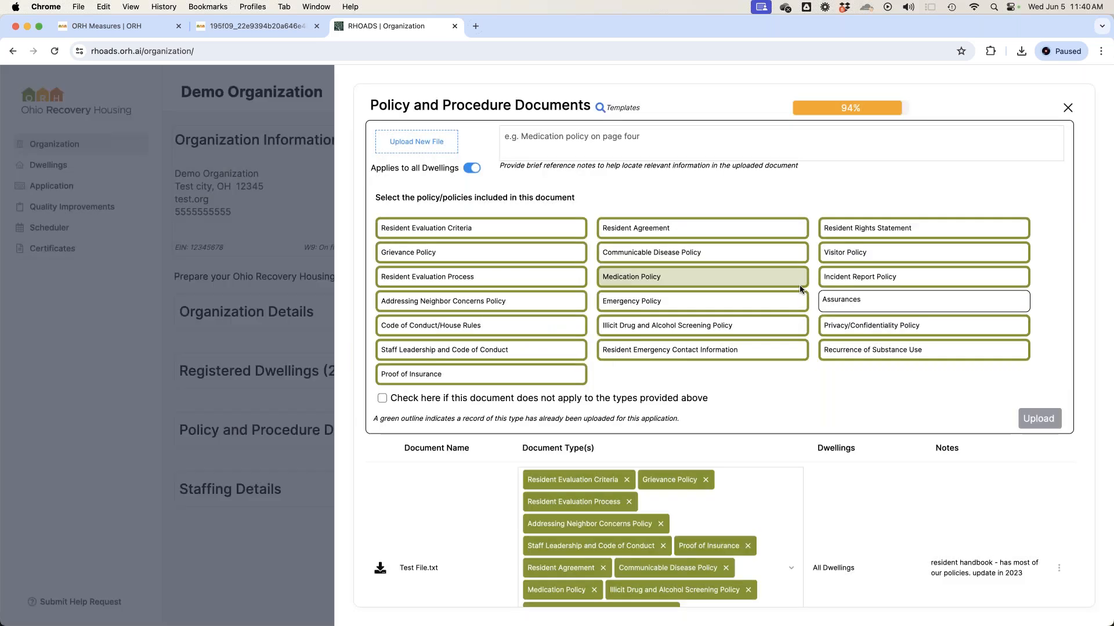
Step: Open the Assurances template and read its statements, facility list, signature lines and notary acknowledgement
scroll(751, 300, "down", 2)
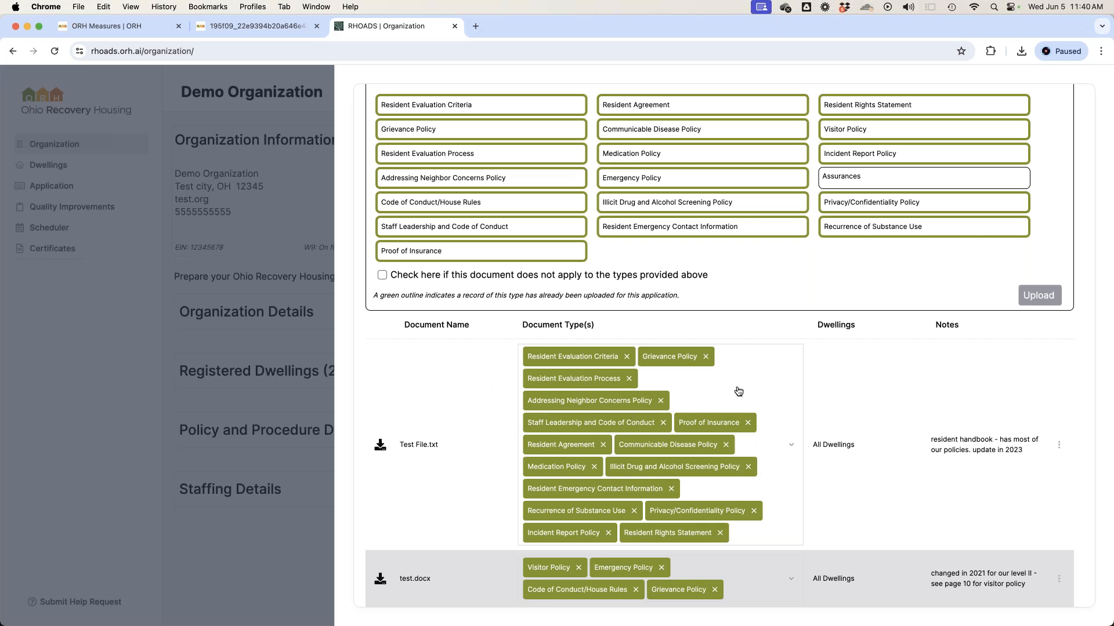
scroll(738, 390, "up", 2)
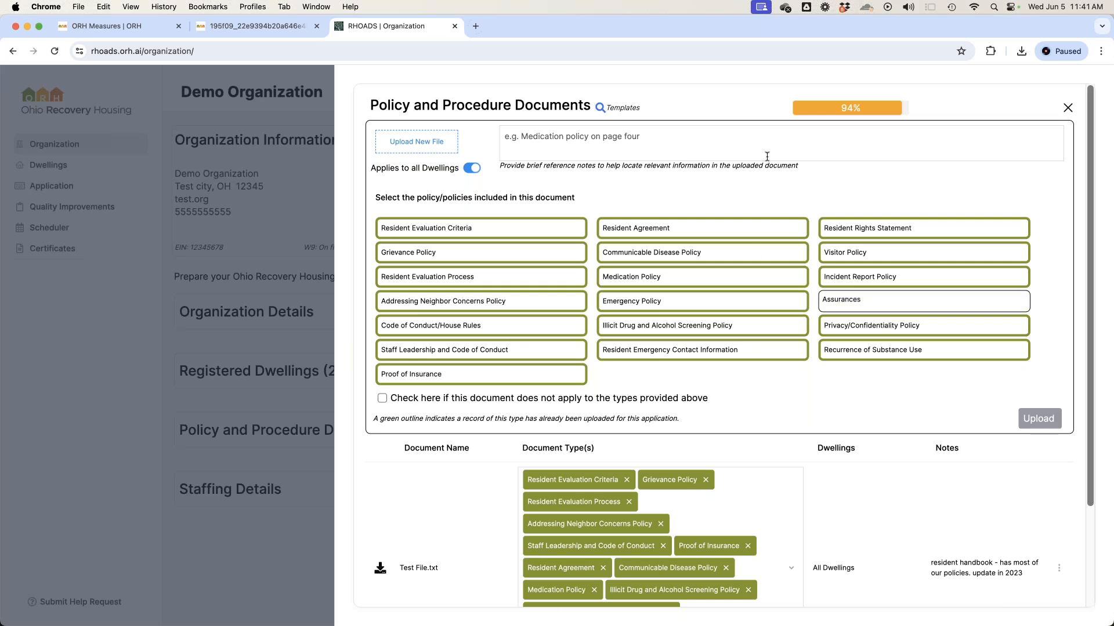
left_click(602, 110)
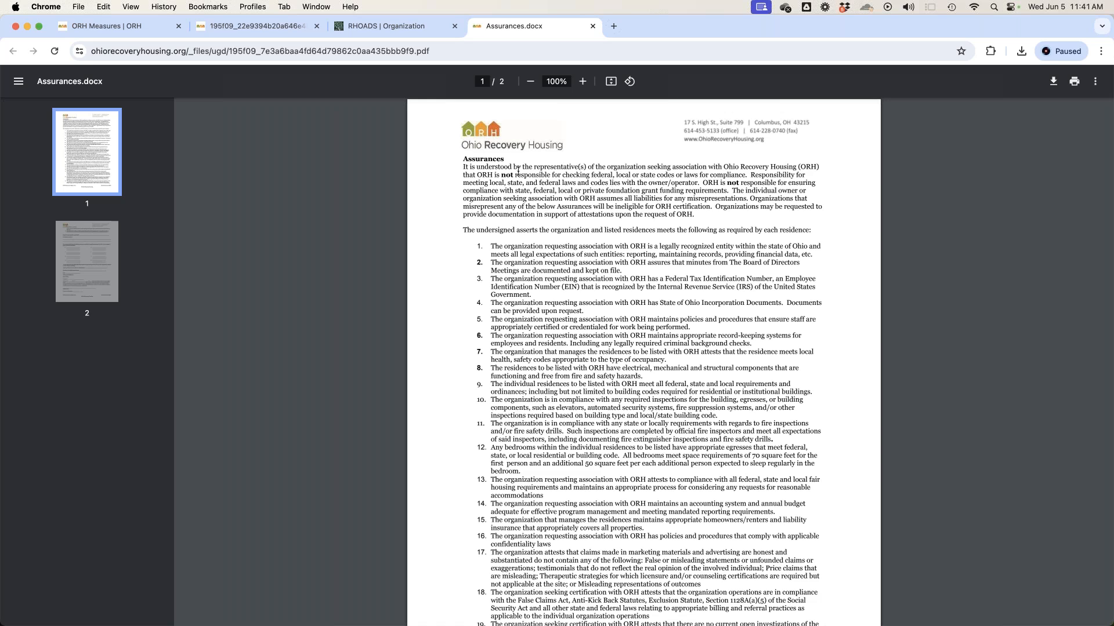
left_click_drag(482, 156, 563, 371)
left_click(563, 371)
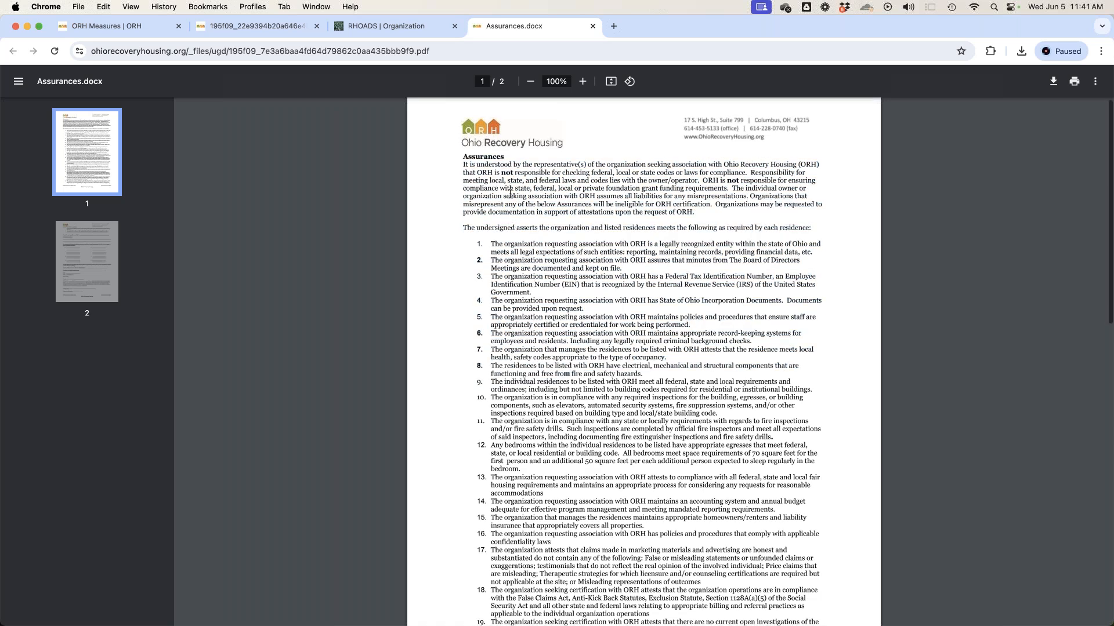
scroll(510, 192, "down", 10)
scroll(512, 191, "down", 4)
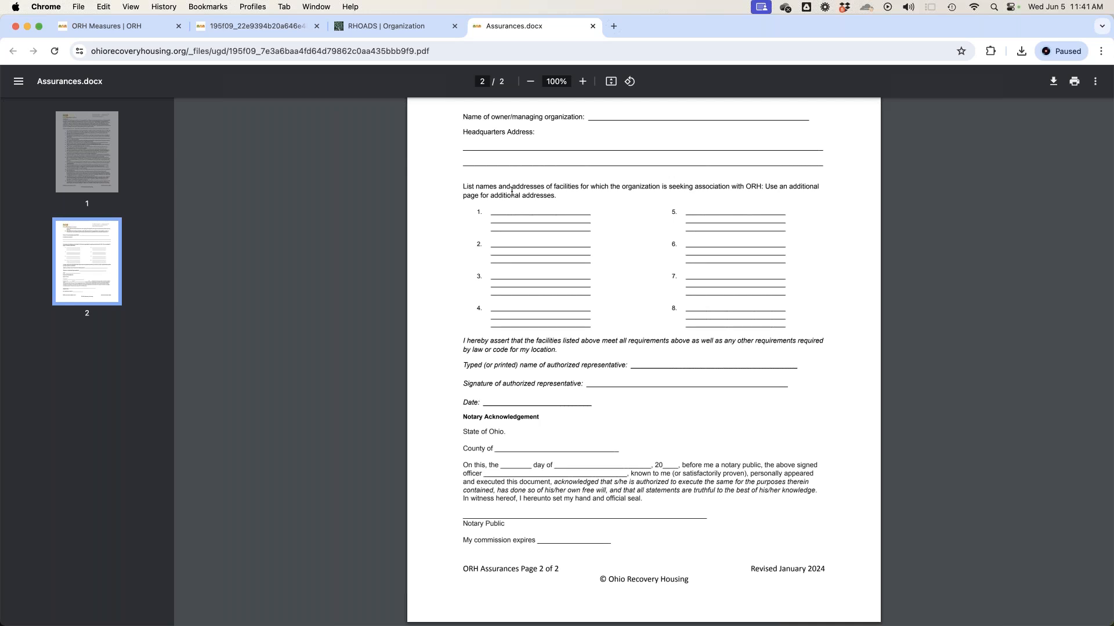
scroll(537, 224, "up", 1)
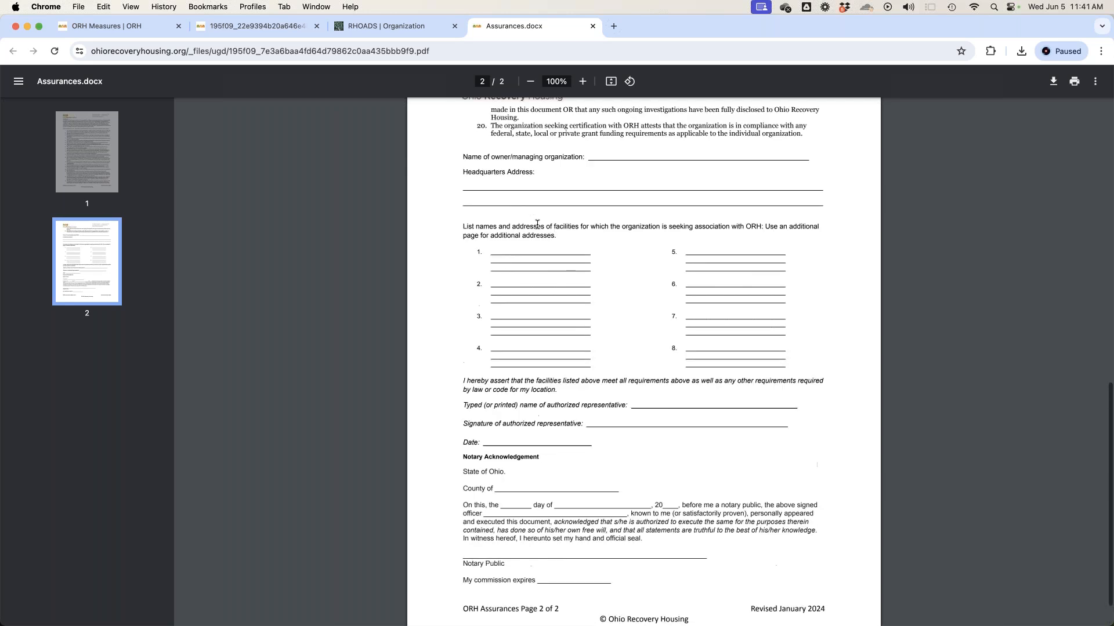
scroll(604, 405, "down", 1)
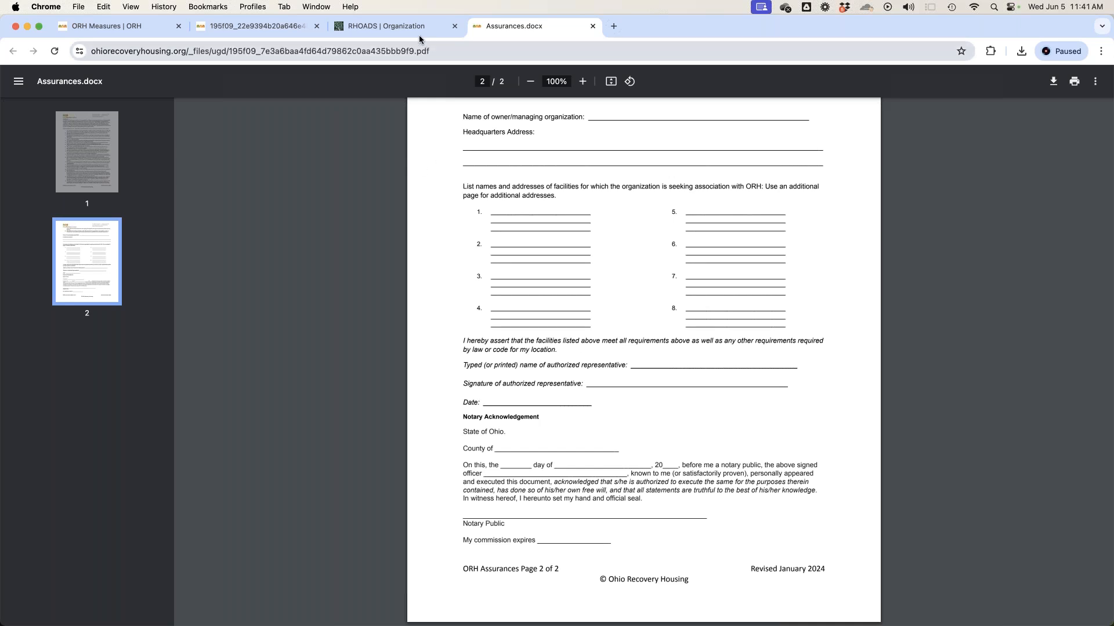
scroll(567, 209, "up", 5)
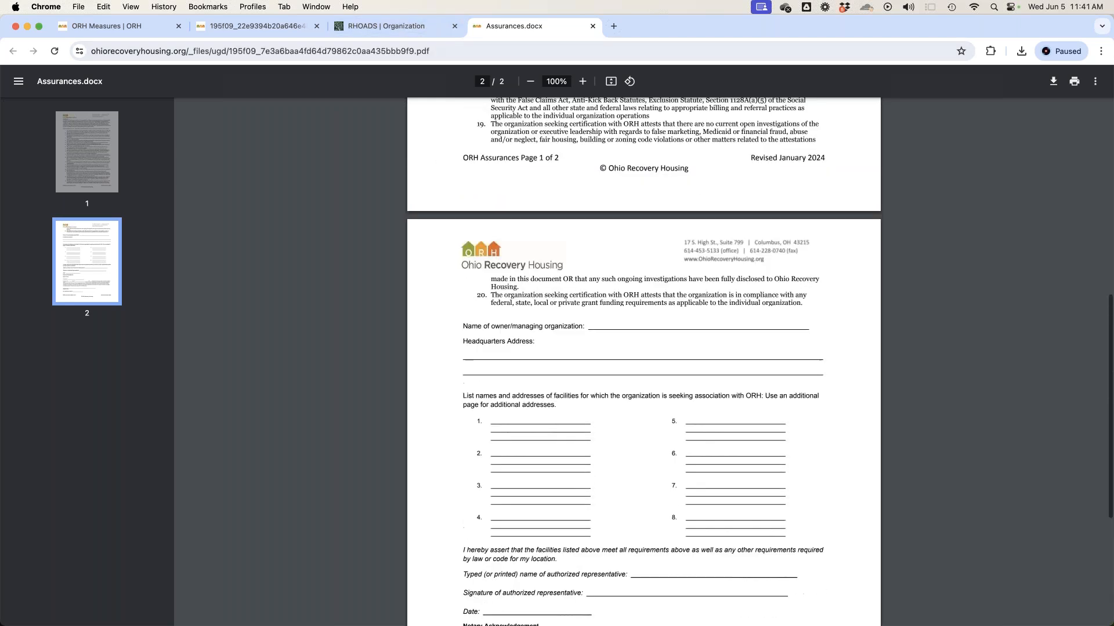
scroll(567, 209, "up", 10)
Step: Return to the RHOADS organization page and choose "Test Doc with a reallylong name that needs to wrap" as the next document
left_click(402, 23)
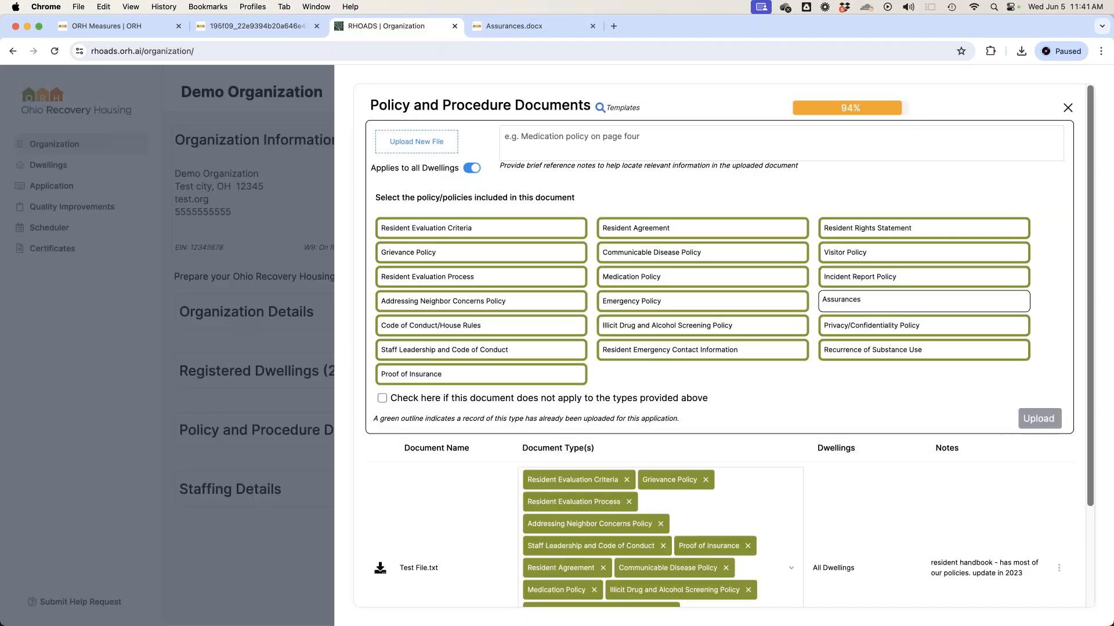
left_click(420, 139)
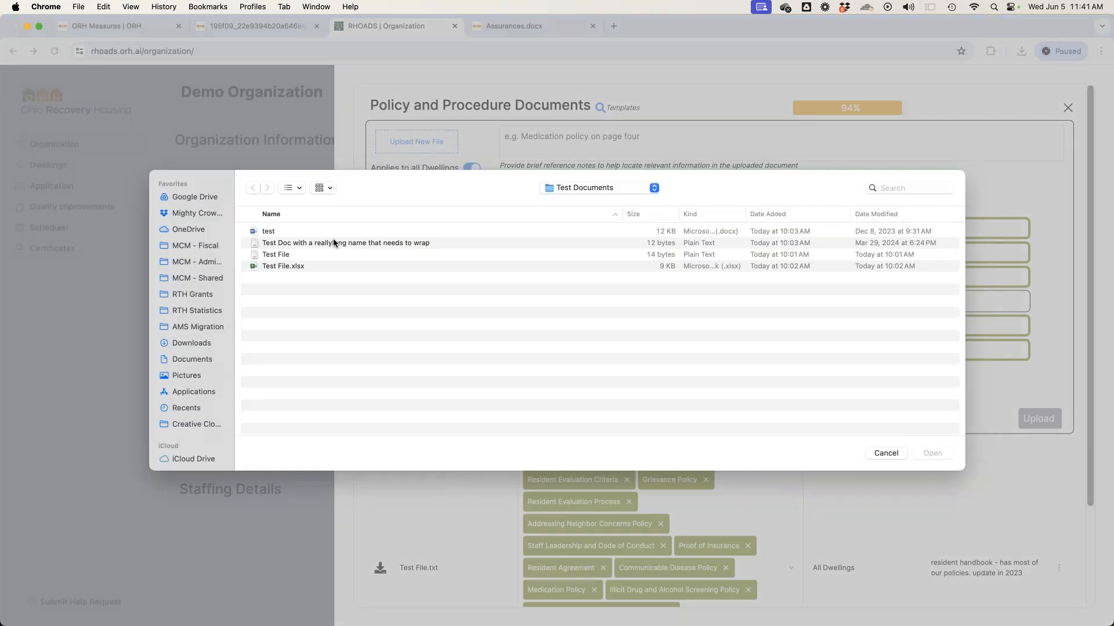
left_click(331, 244)
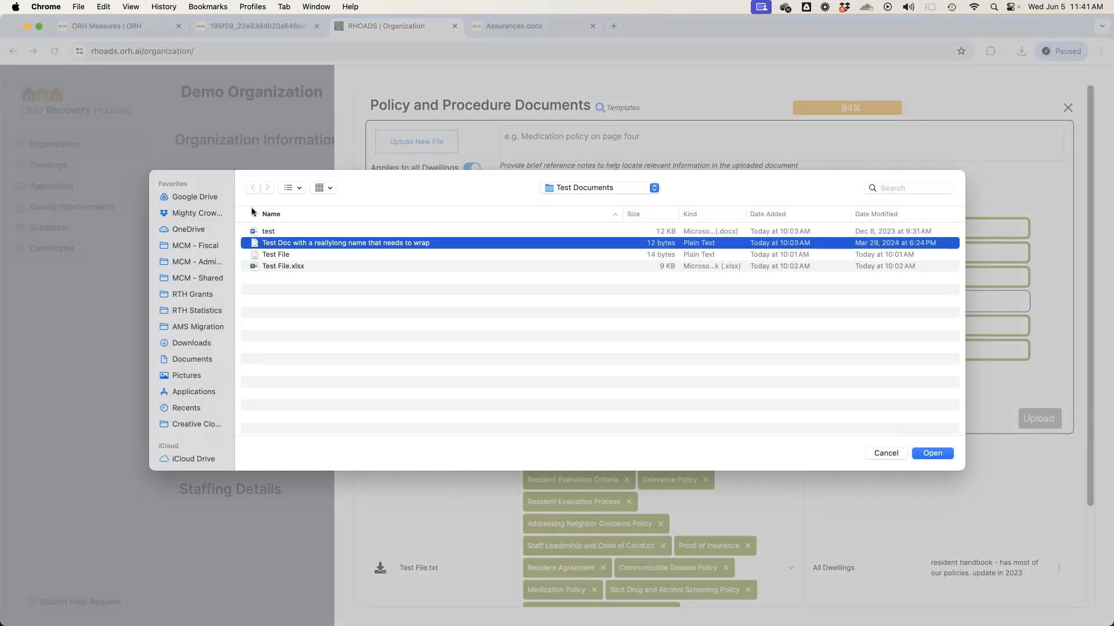
left_click(936, 453)
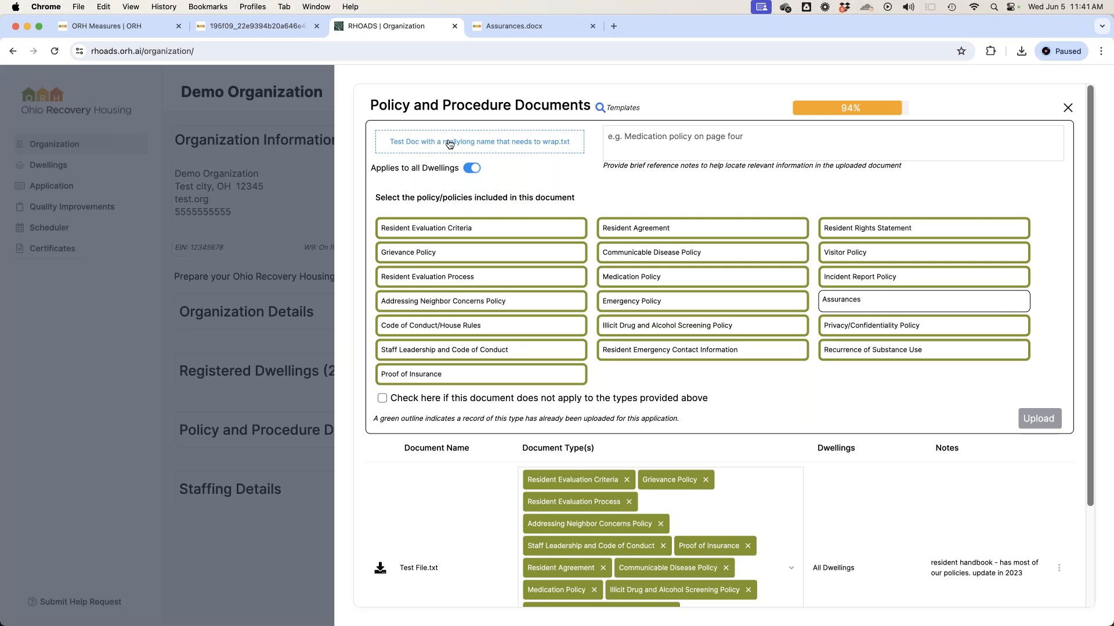
Step: Enter the reference note "this is my assurances signed by notary" for the document
left_click(677, 143)
type("this is")
type(" my assurances si")
type("gne d")
type("d by notary")
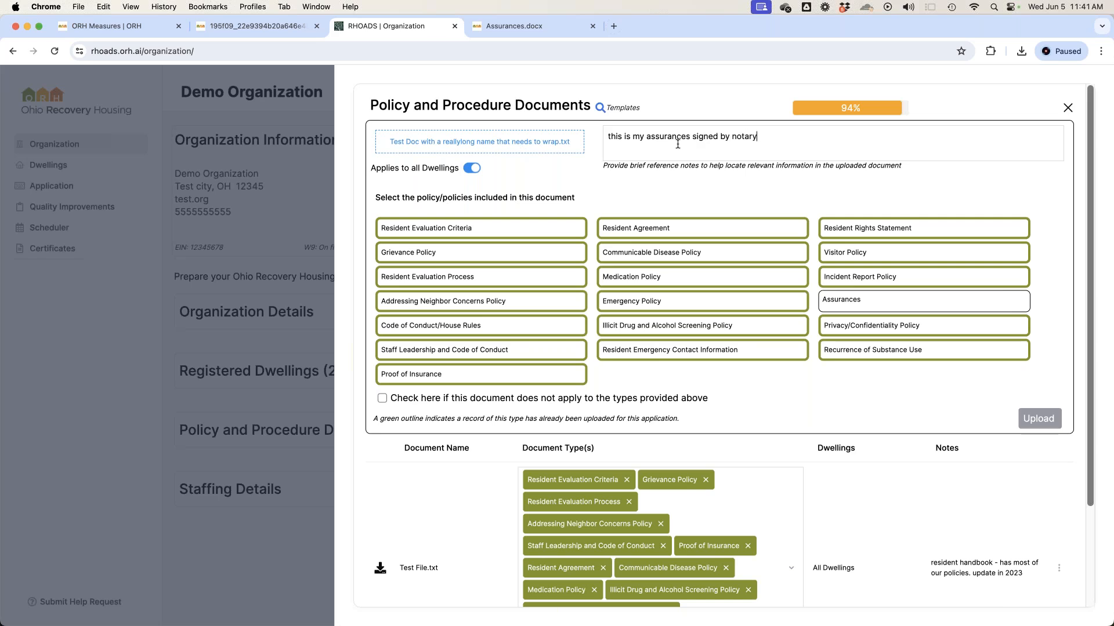
Step: Classify the document as Assurances and upload it
left_click(847, 300)
left_click(1038, 408)
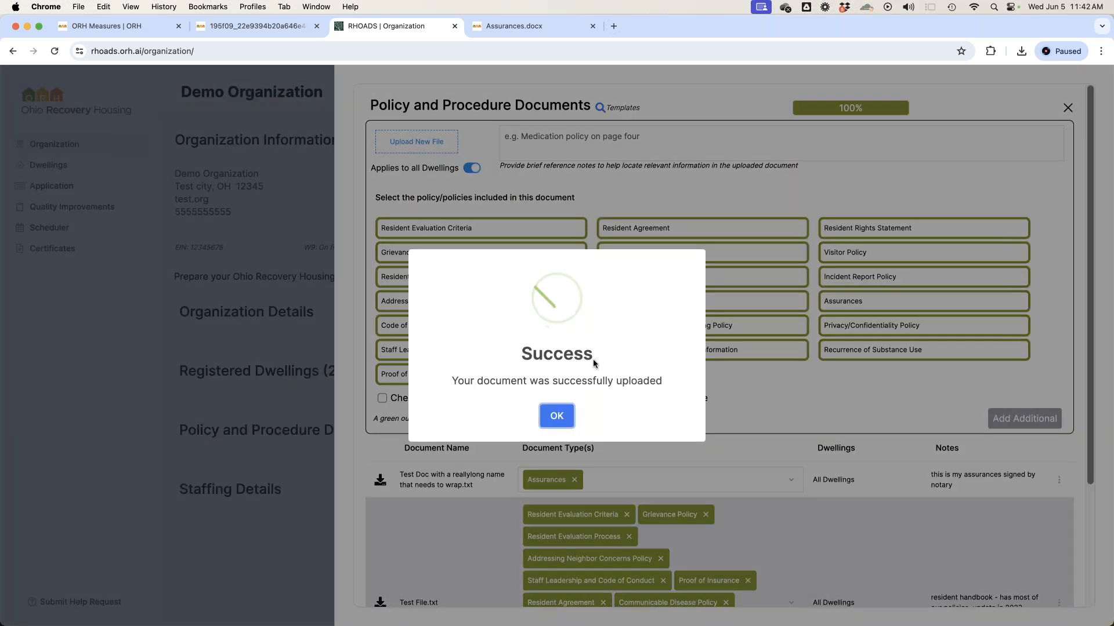
left_click(557, 416)
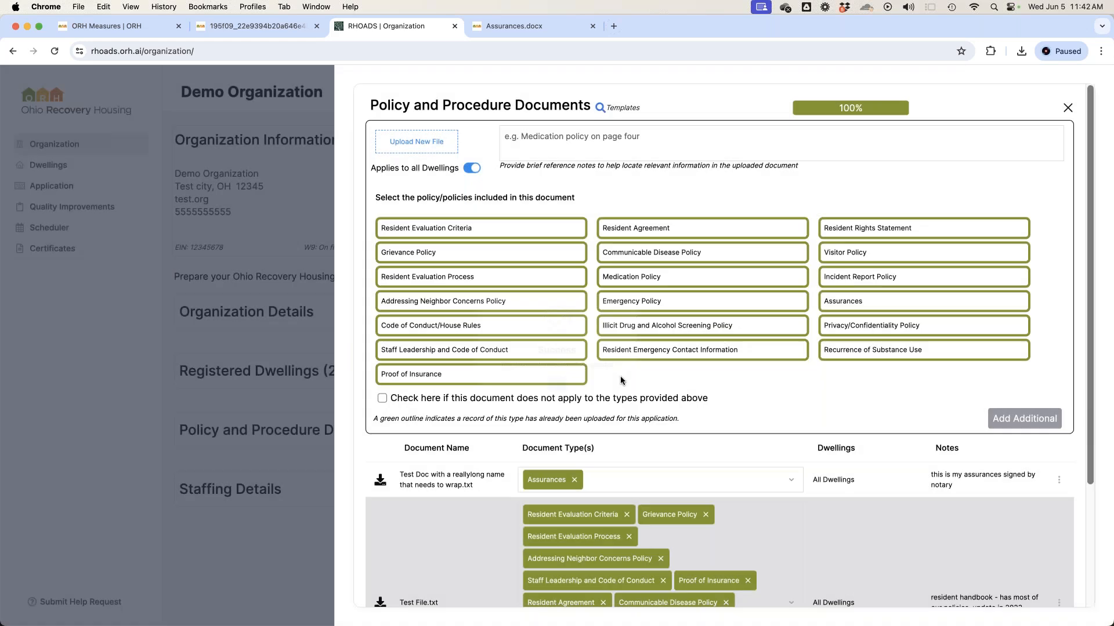
Step: Check the uploaded documents list and remove Grievance Policy from the document types of Test File.txt
scroll(670, 447, "down", 5)
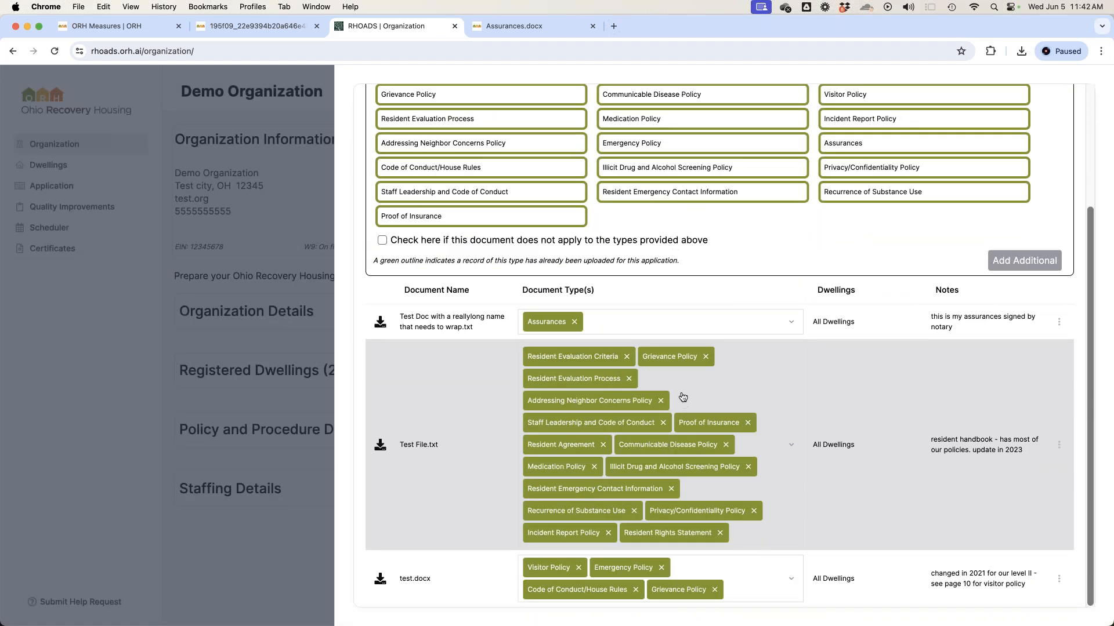
scroll(687, 403, "up", 5)
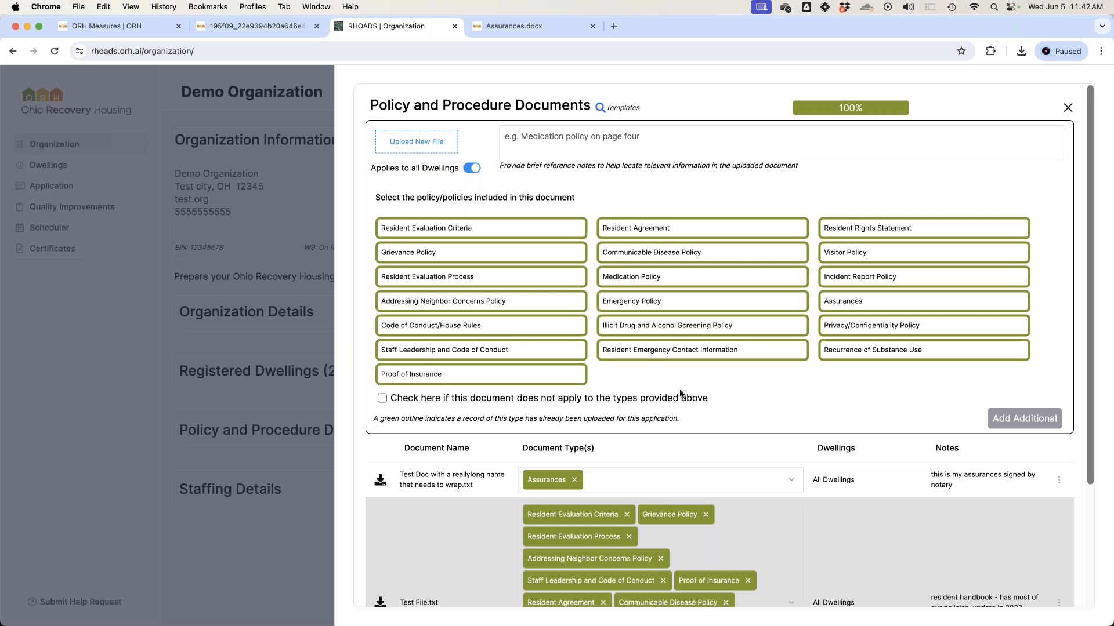
scroll(676, 429, "down", 2)
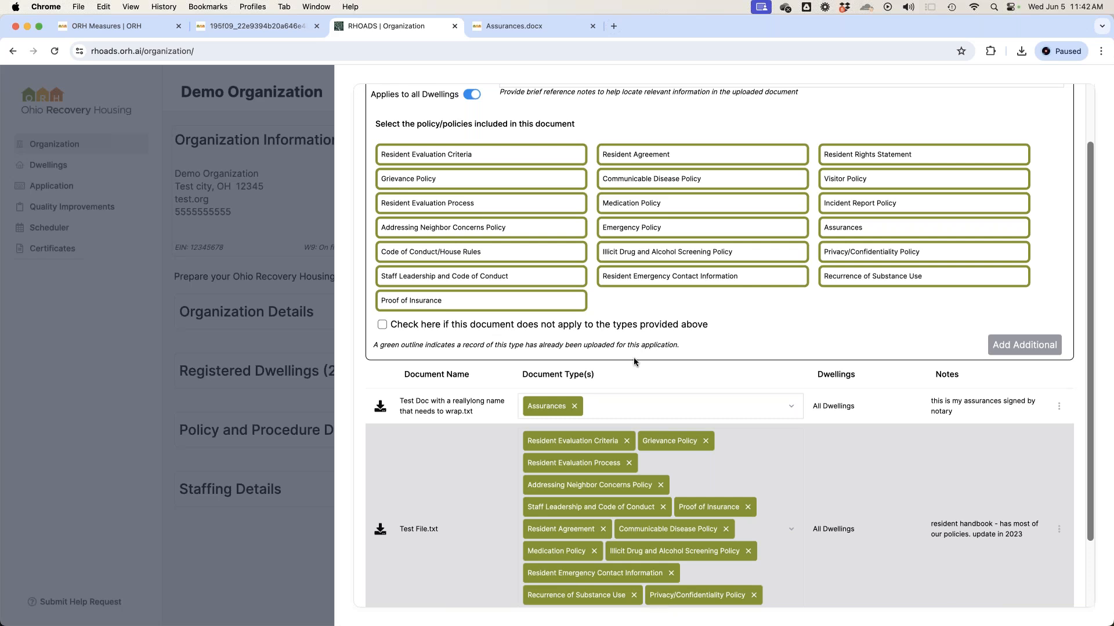
scroll(715, 450, "down", 1)
scroll(715, 450, "down", 1)
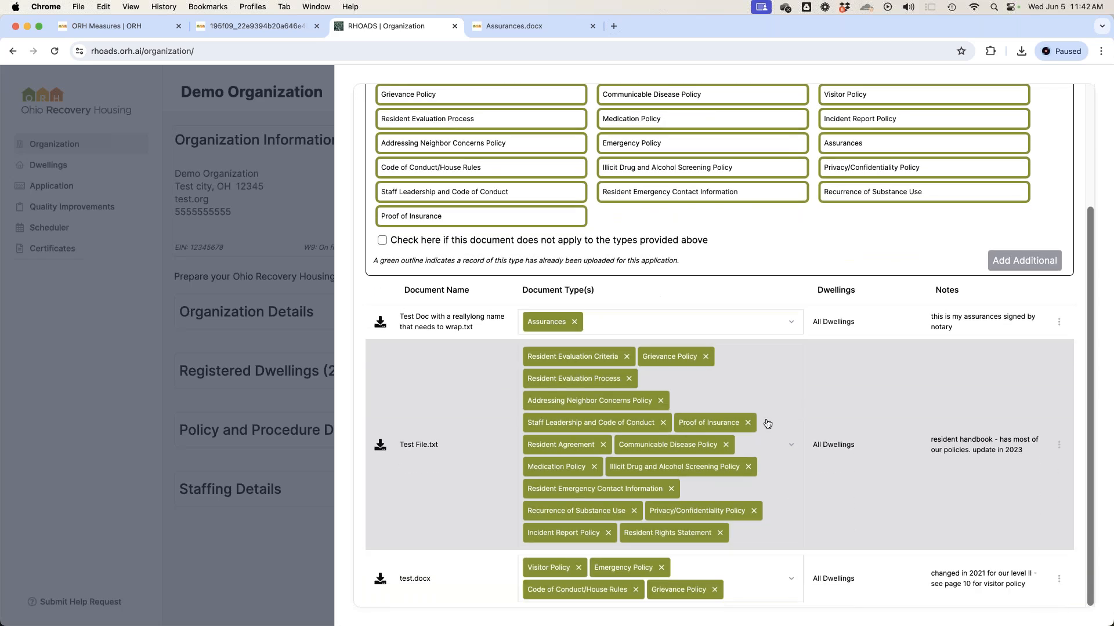
left_click(705, 356)
scroll(690, 388, "up", 2)
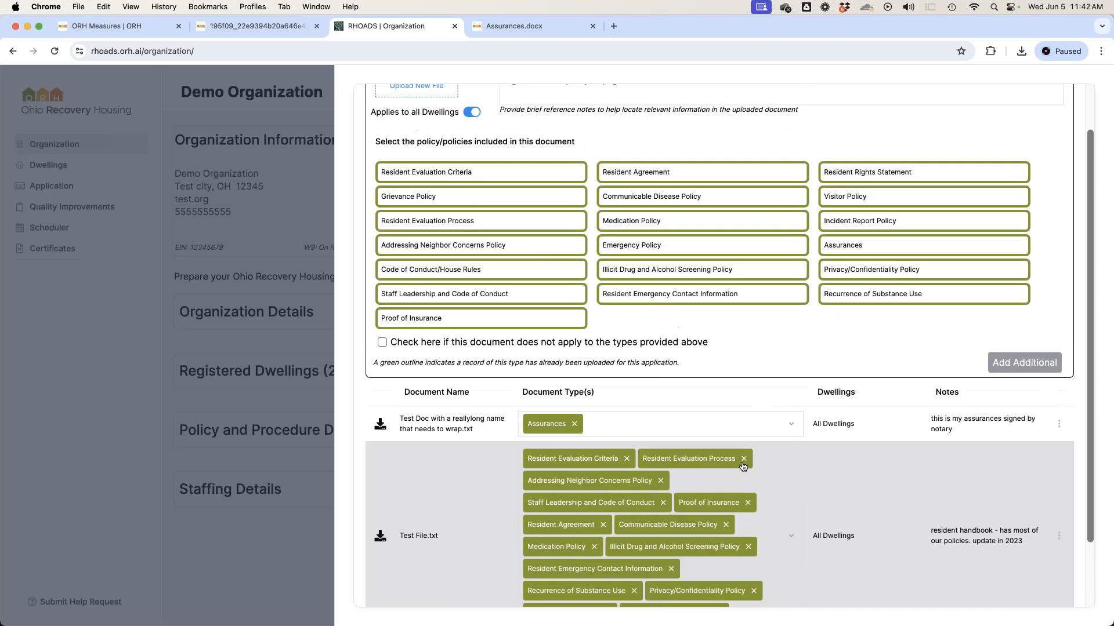
scroll(714, 490, "up", 1)
scroll(722, 452, "down", 3)
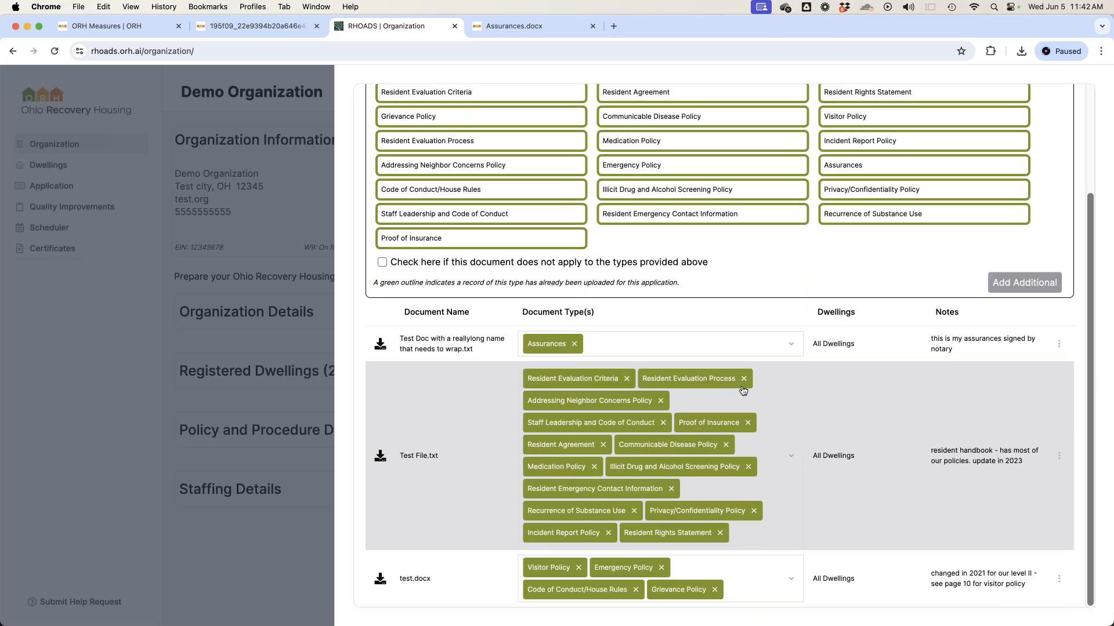
Step: Remove Resident Evaluation Process from the document types of Test File.txt and choose test.docx as the next file
left_click(743, 380)
scroll(638, 360, "up", 3)
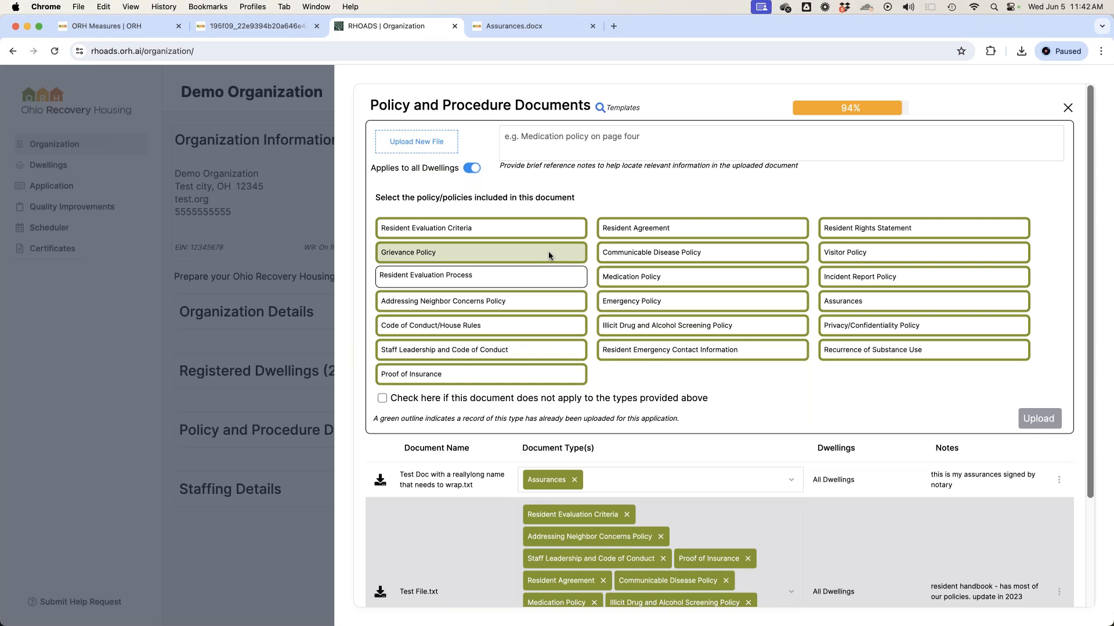
left_click(445, 145)
left_click(355, 230)
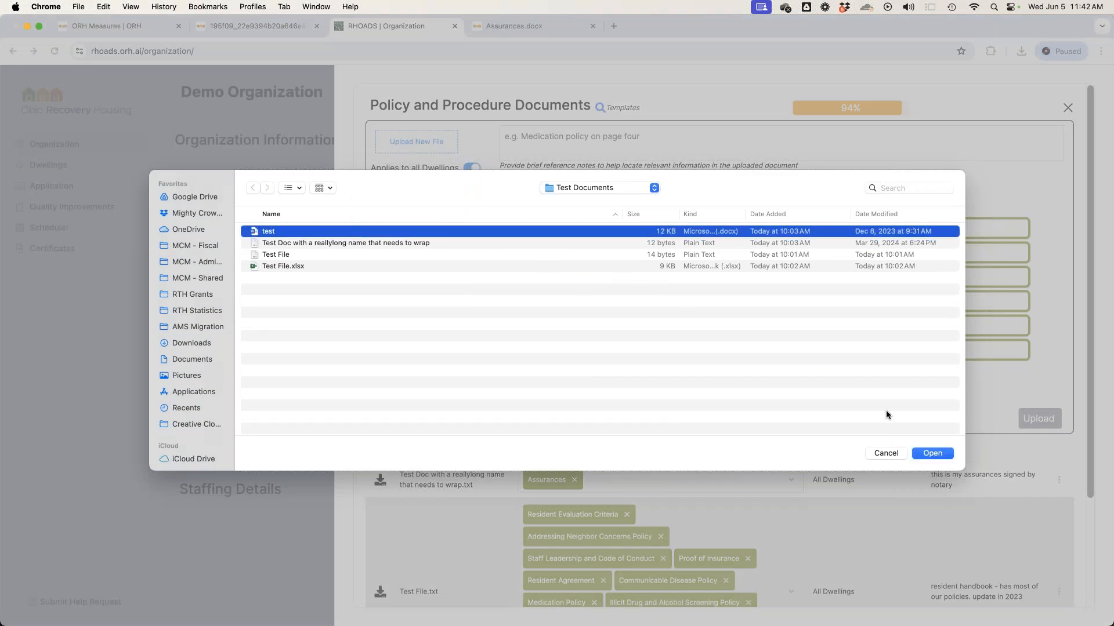
left_click(932, 454)
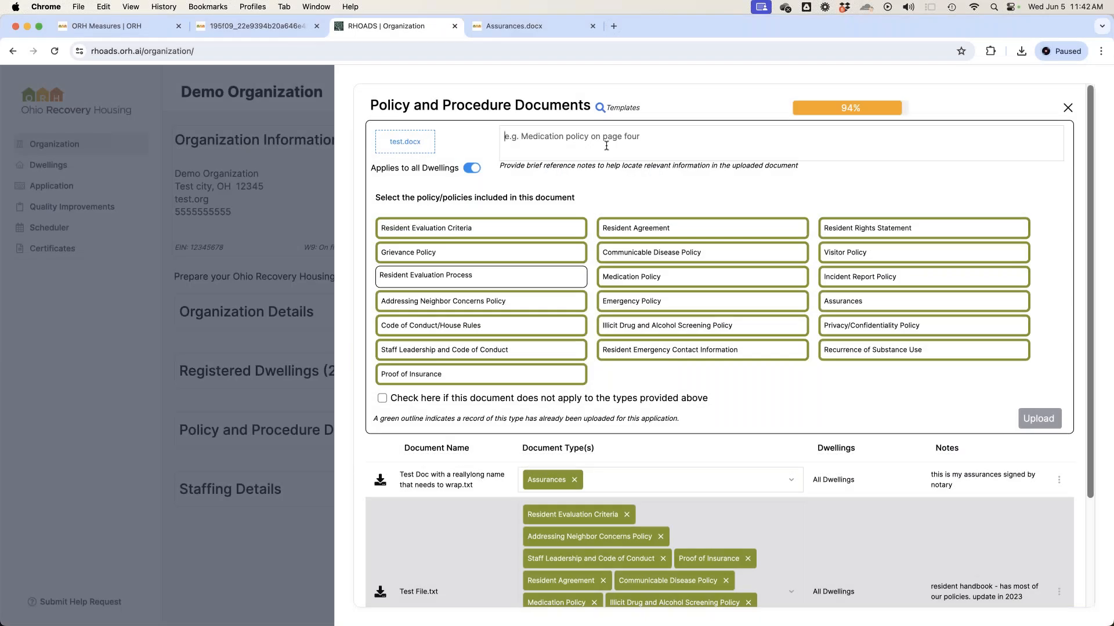
Step: Enter the reference note "nutrition guide" for test.docx
type("nutu")
key("BackSpace")
type("itional")
key("BackSpace")
key("BackSpace")
key("BackSpace")
type("na")
key("BackSpace")
key("BackSpace")
key("BackSpace")
key("BackSpace")
key("BackSpace")
type("rition guide")
Step: Mark the nutrition guide as not applying to any of the listed policy types and upload it
left_click(382, 400)
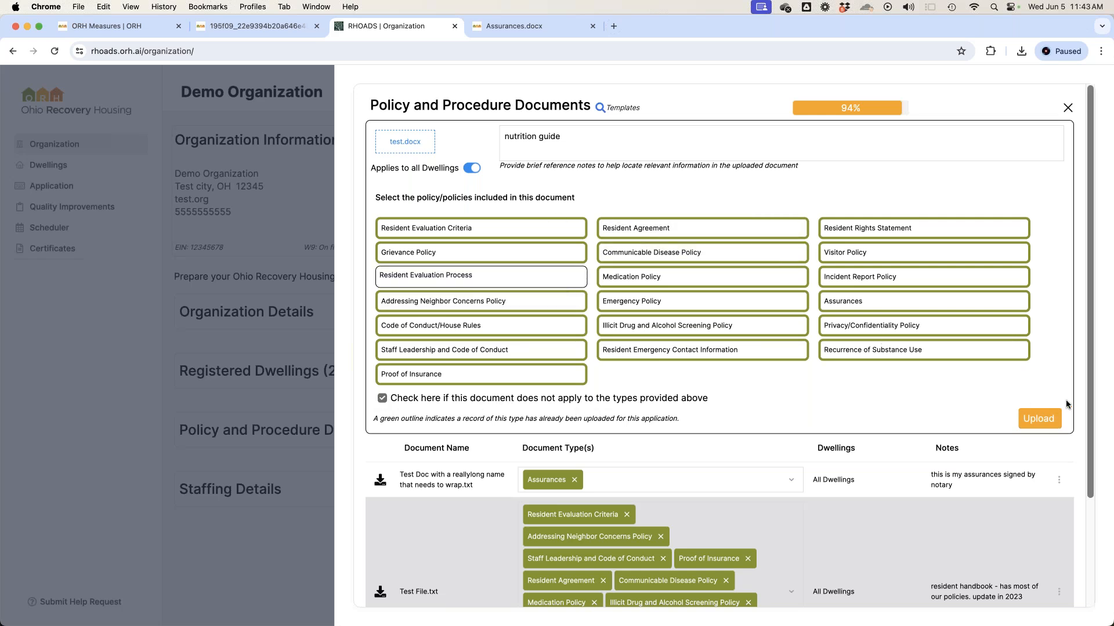
left_click(1038, 418)
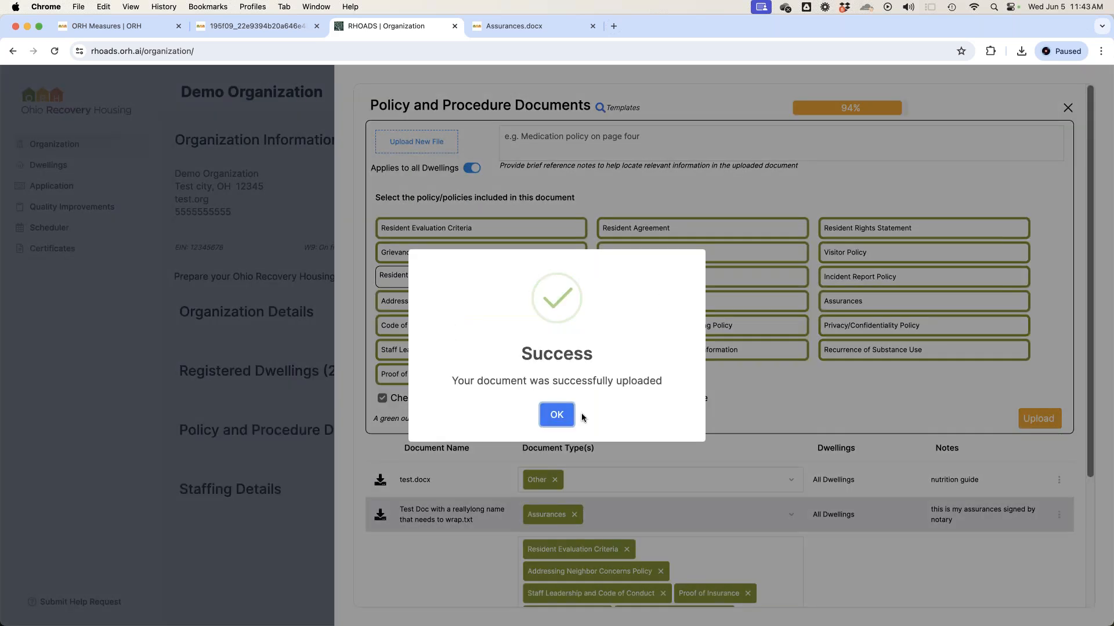
left_click(557, 395)
scroll(556, 400, "down", 3)
scroll(536, 357, "down", 1)
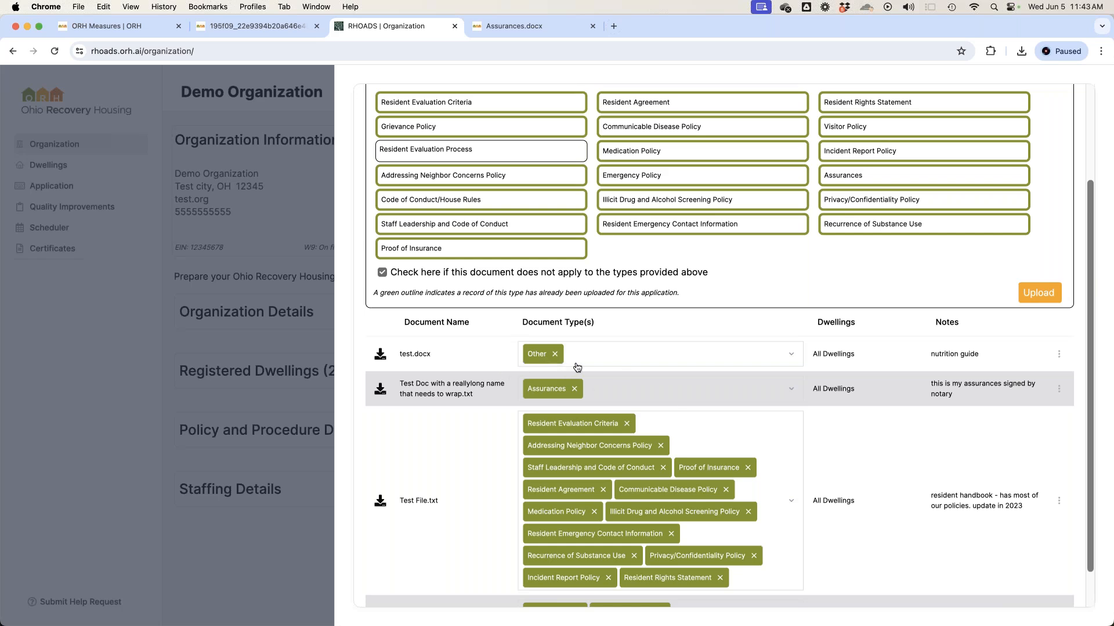
scroll(609, 371, "up", 4)
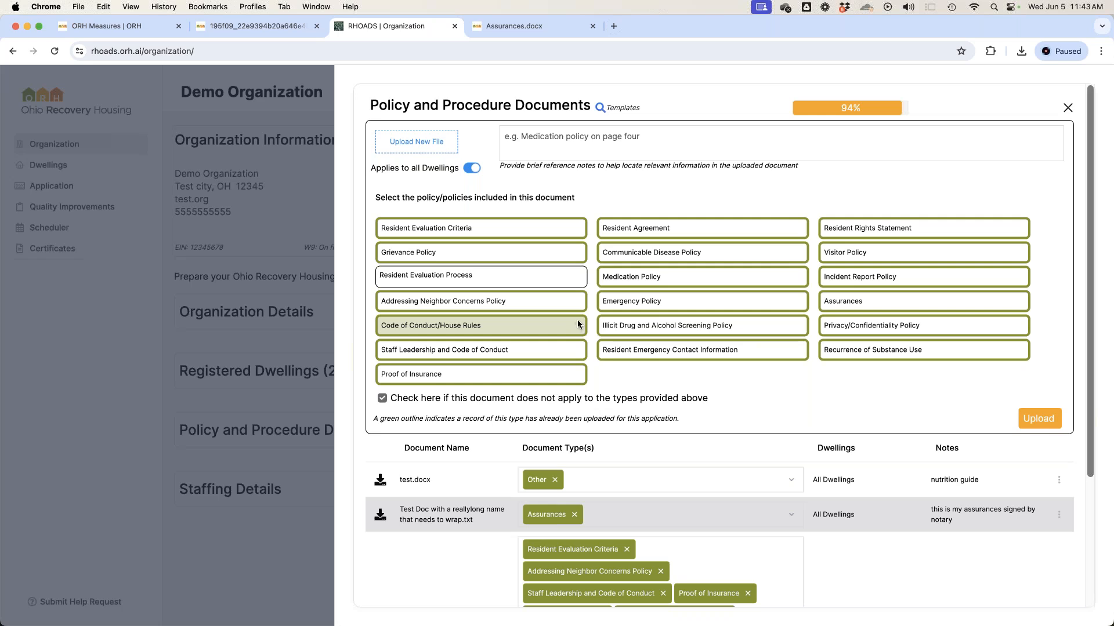
Step: Limit the next upload to the House II - Test dwelling and enter the note "resident eval specific to level II"
left_click(471, 168)
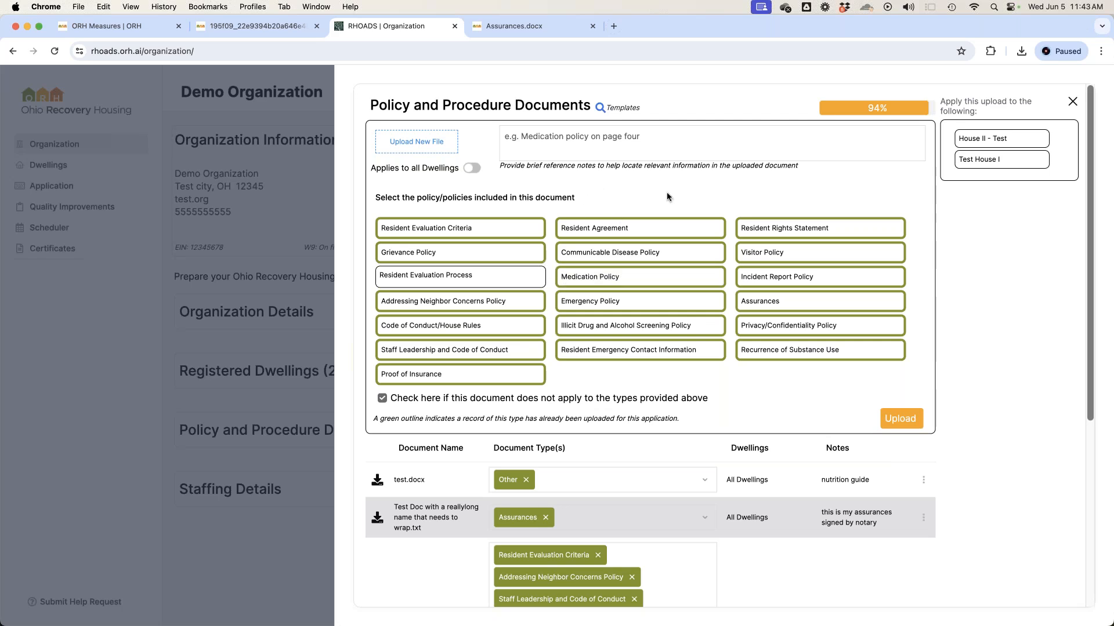
left_click(1018, 142)
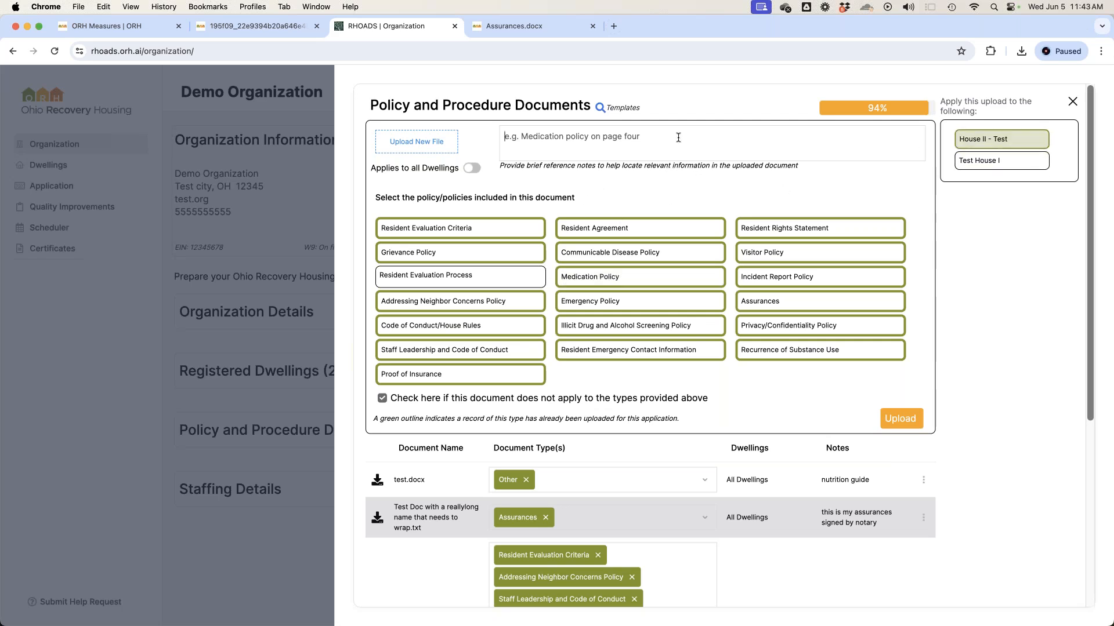
type("residen")
type("t eval specifi")
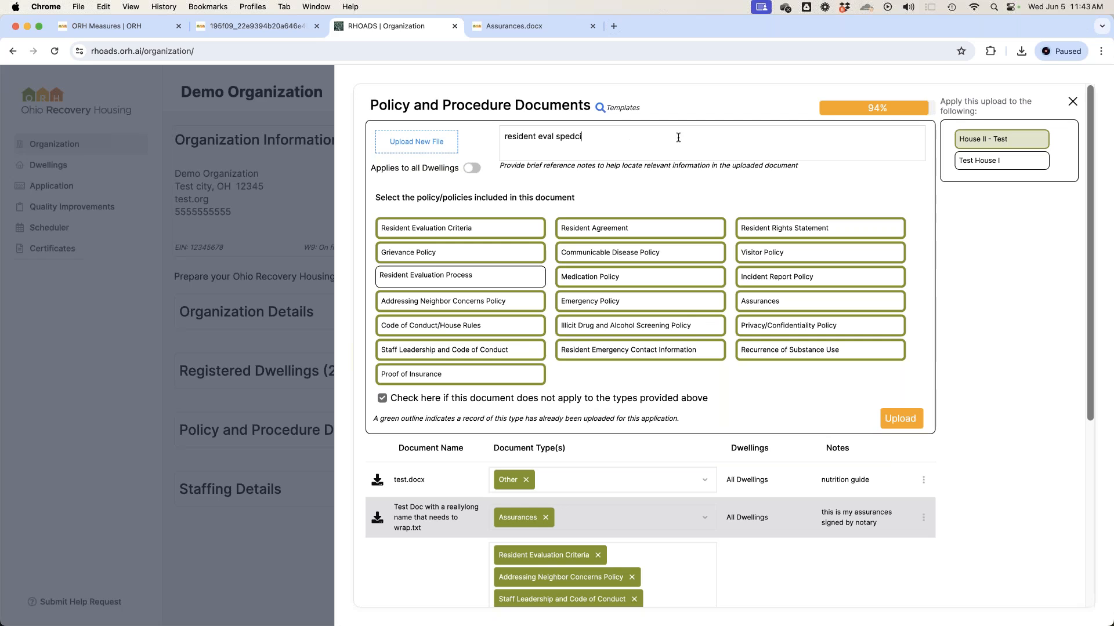
type("c to level II")
Step: Attach test.docx, select Resident Evaluation Process and Resident Emergency Contact Information as its policies, and upload it
left_click(503, 274)
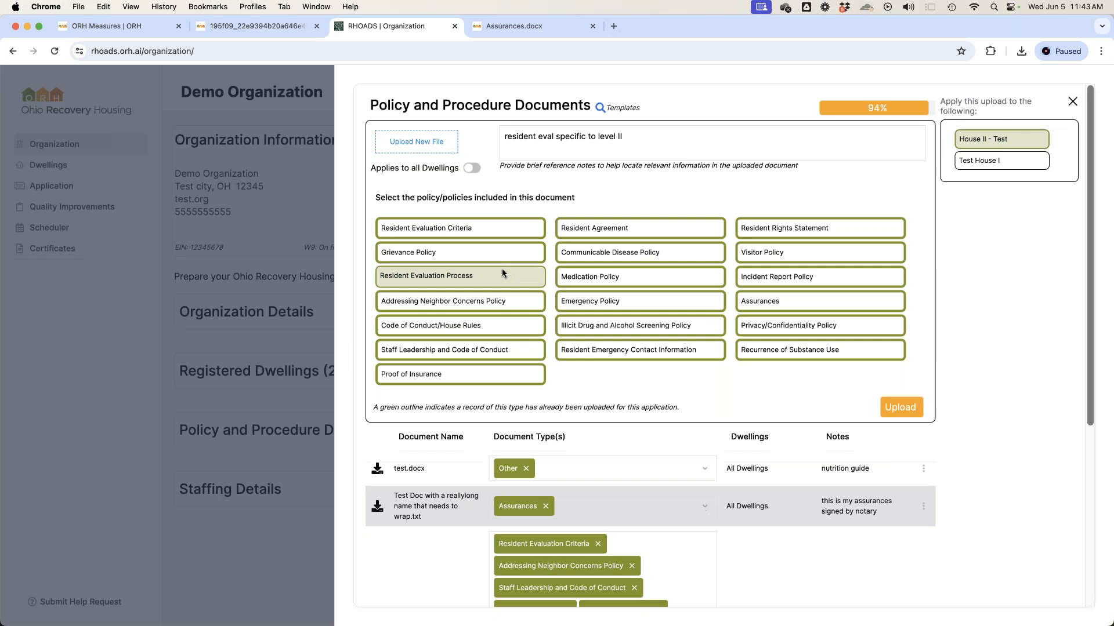
left_click(434, 149)
left_click(427, 246)
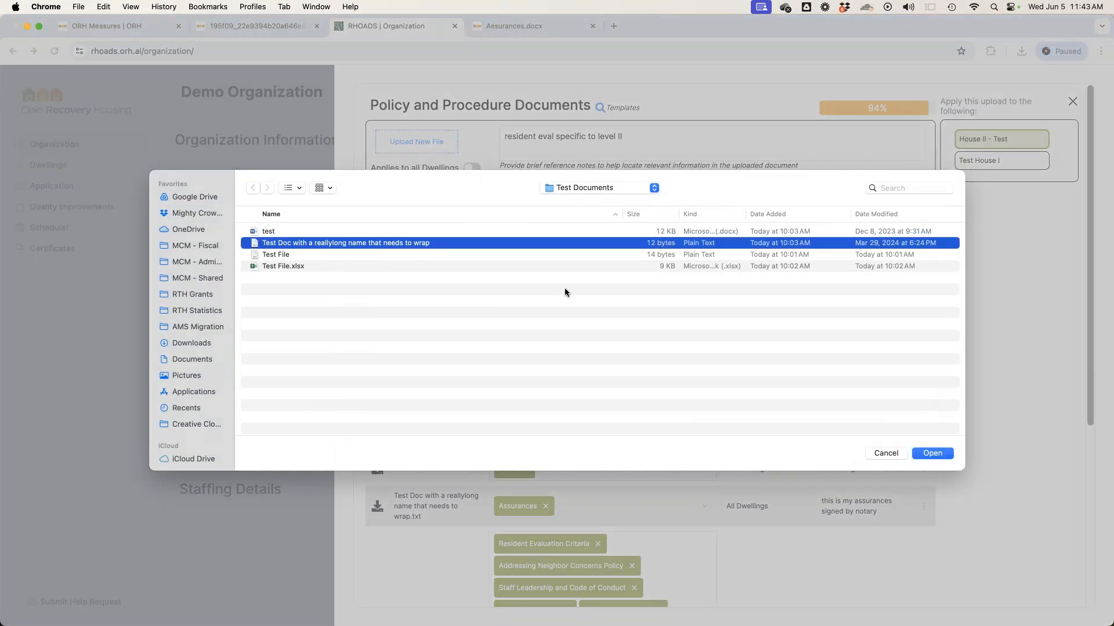
left_click(458, 228)
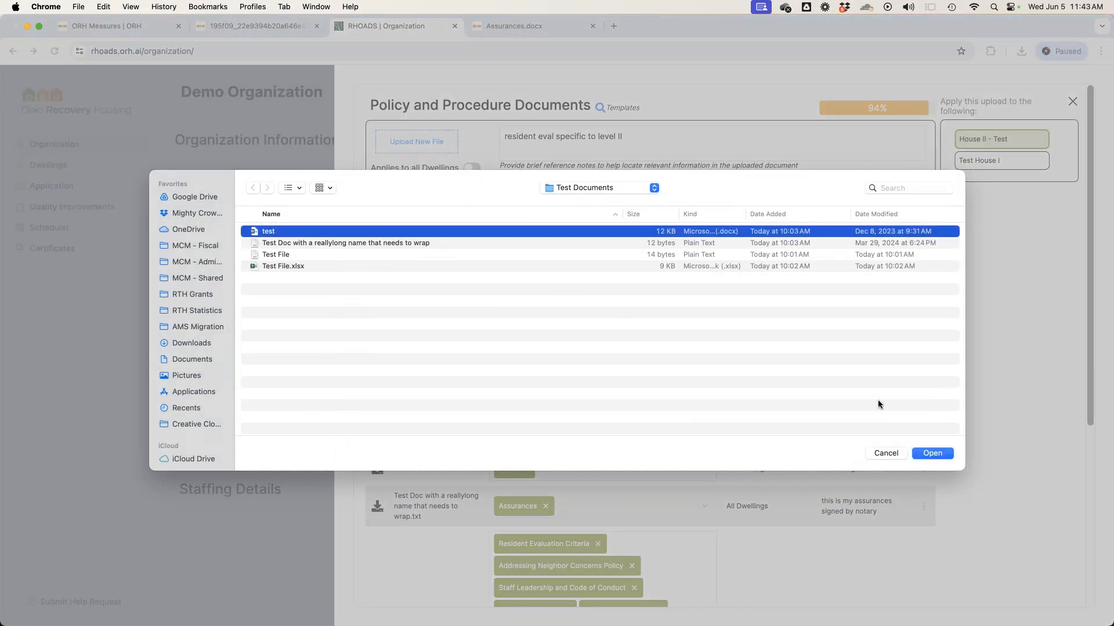
left_click(939, 457)
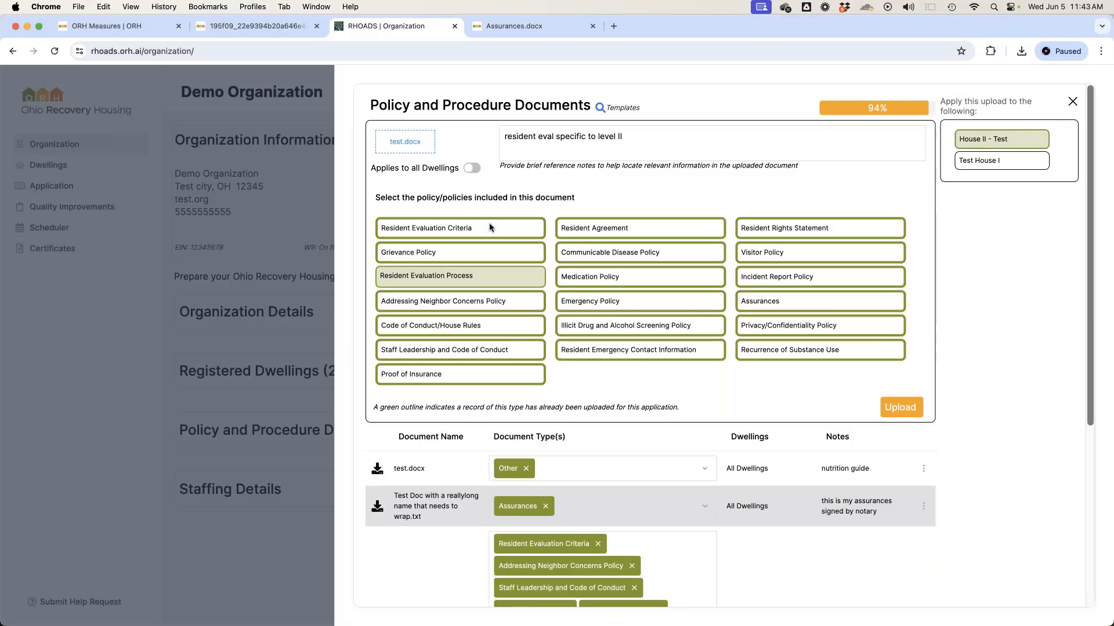
left_click(704, 349)
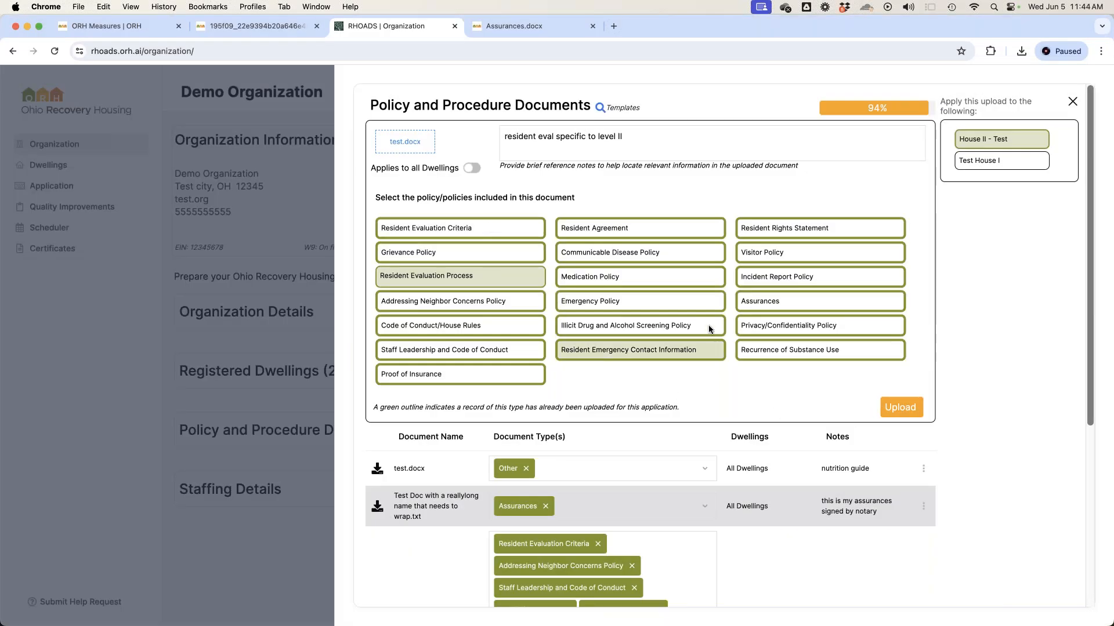
left_click(556, 417)
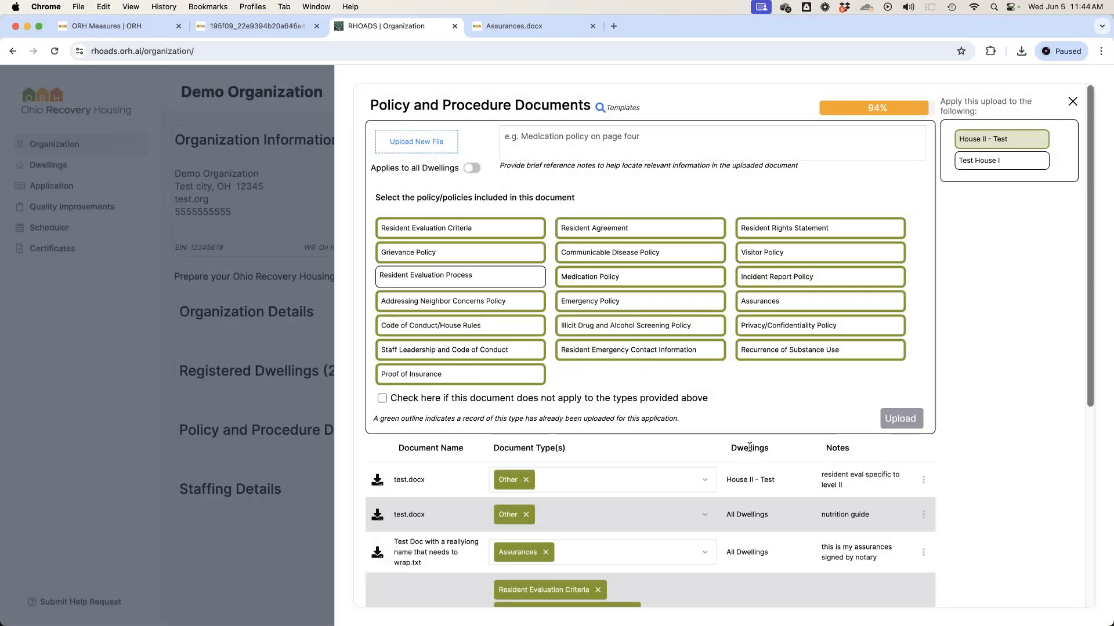
Step: Replace the Other document type of the House II - Test document with Resident Agreement
left_click_drag(776, 481, 724, 449)
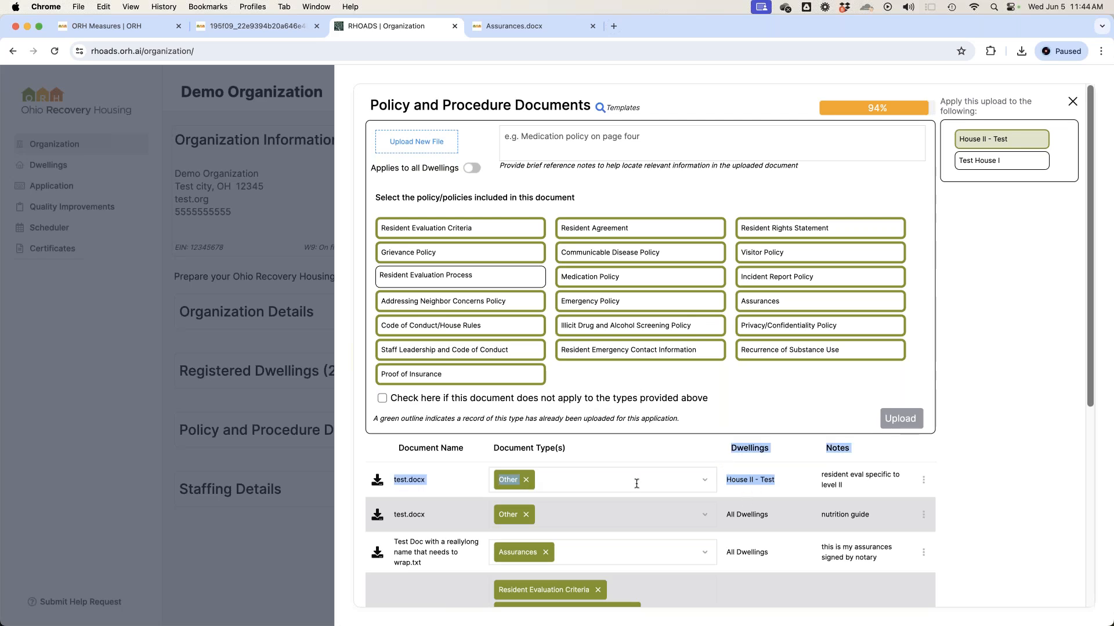
left_click(773, 489)
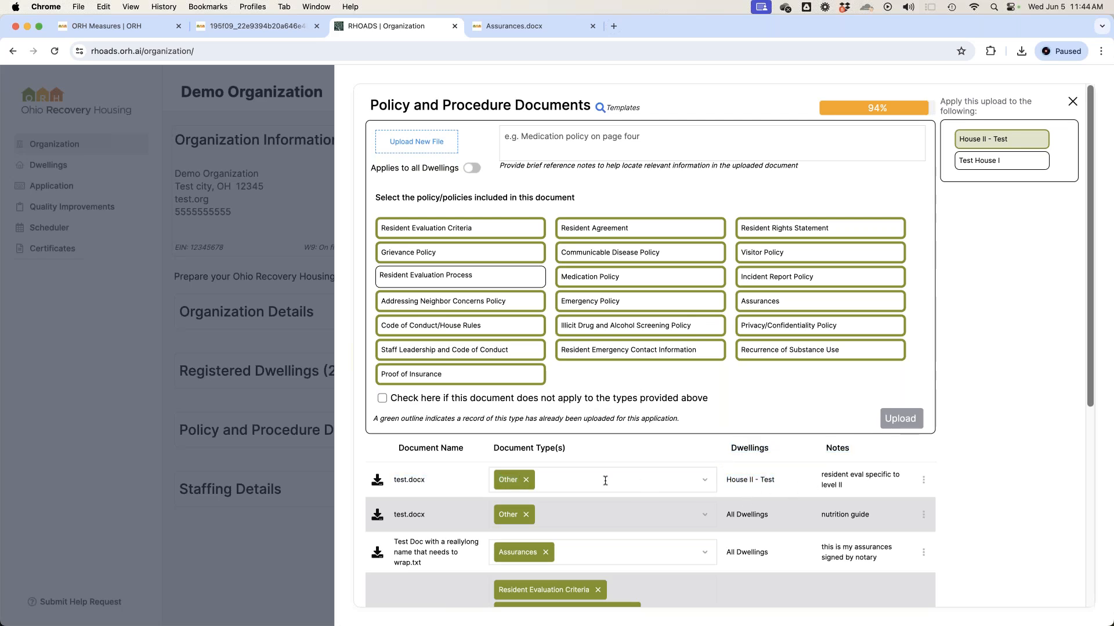
left_click(526, 481)
left_click(555, 483)
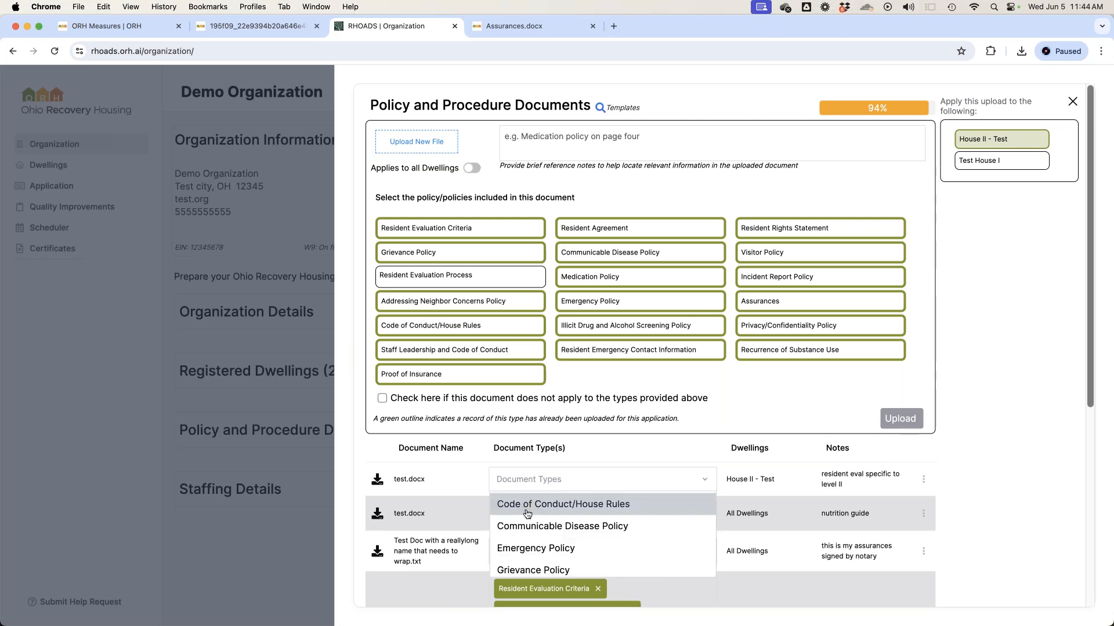
scroll(525, 508, "down", 3)
scroll(534, 525, "down", 5)
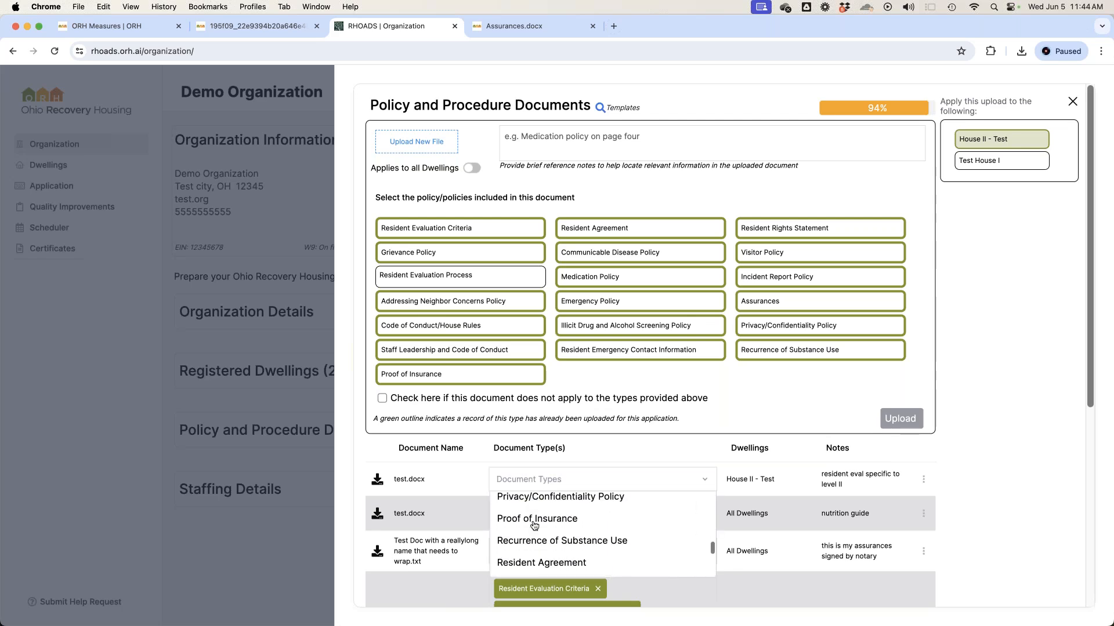
left_click(542, 544)
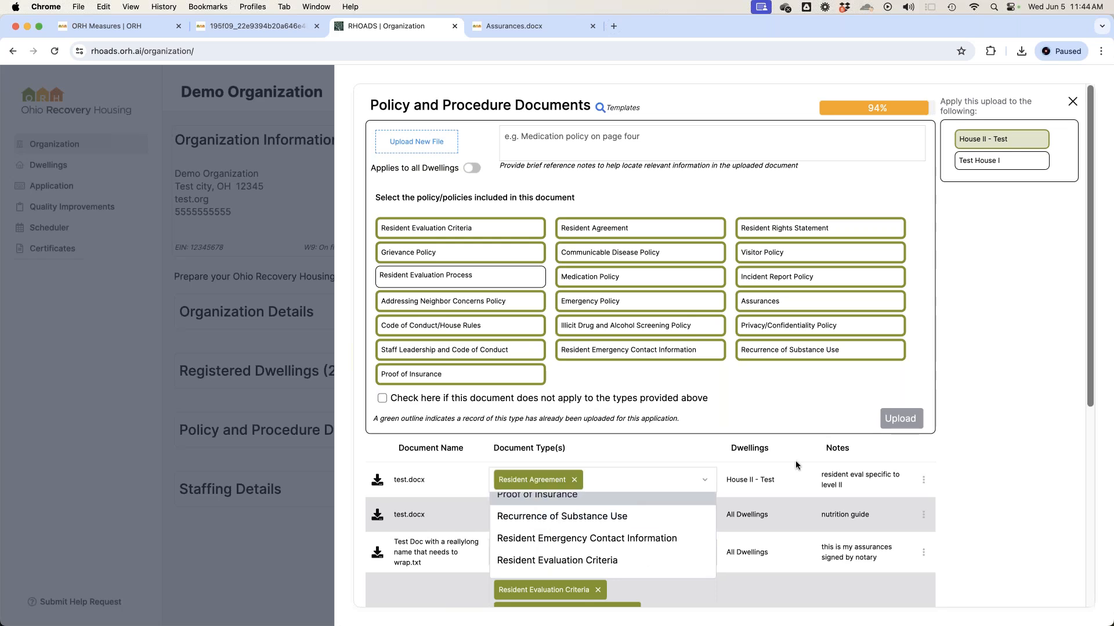
left_click(783, 490)
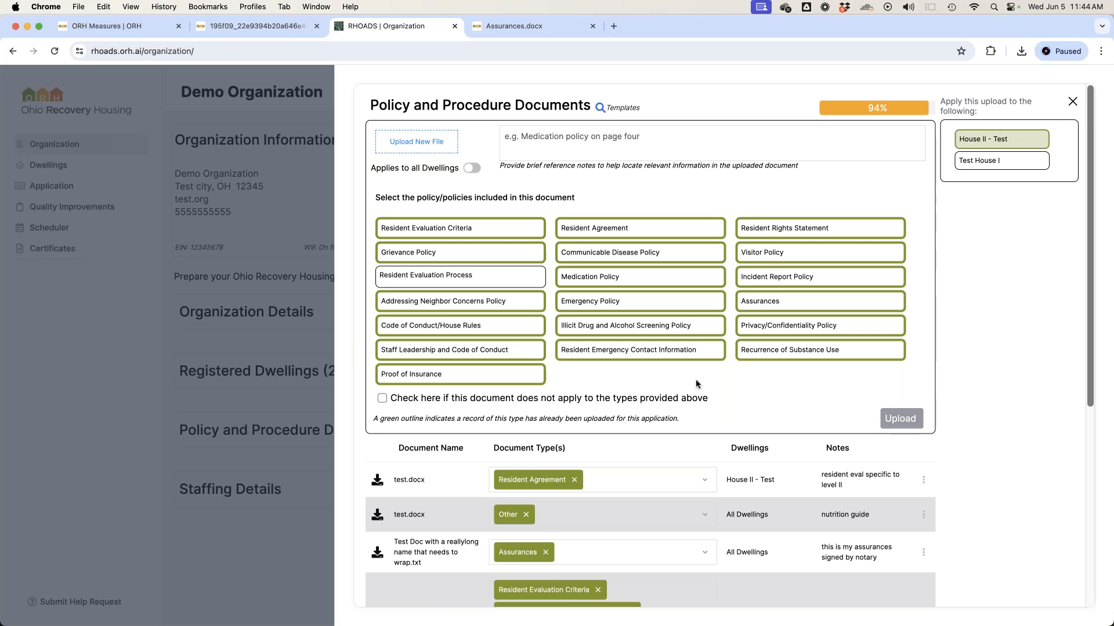
Step: Review the uploaded documents table and compare it with the Policy and Procedure Docs presentation slide
scroll(696, 383, "down", 5)
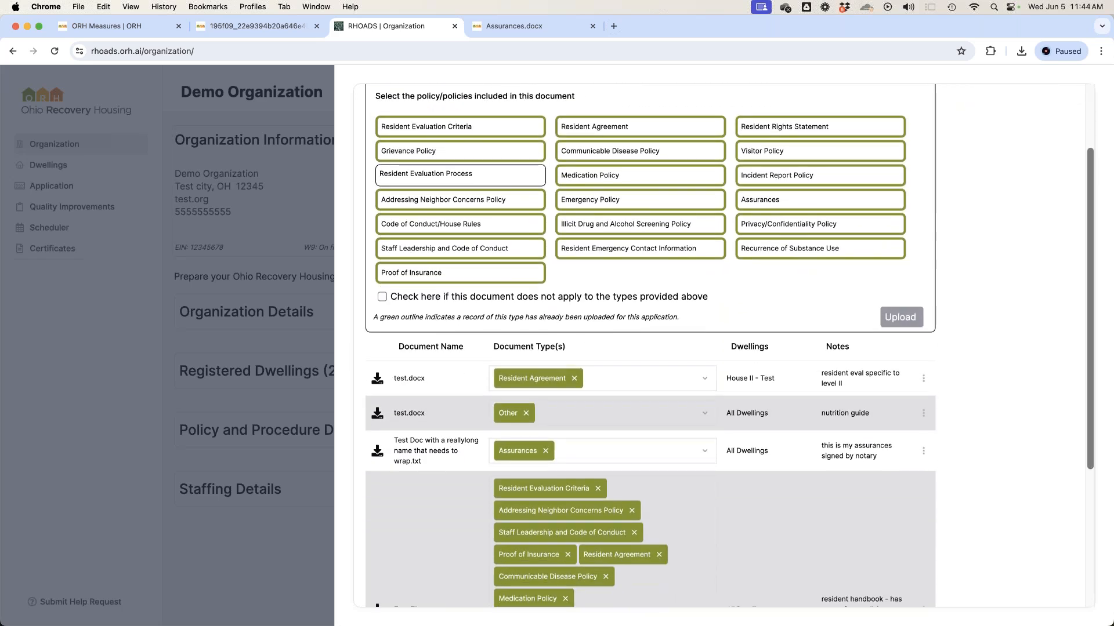
scroll(704, 384, "down", 5)
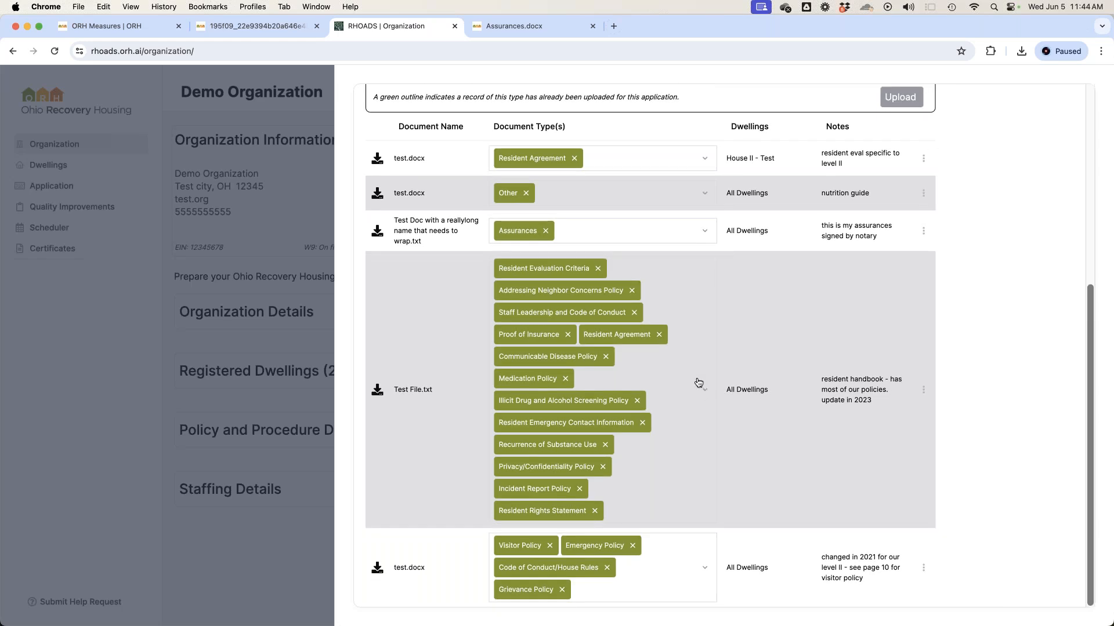
scroll(698, 383, "up", 2)
scroll(698, 383, "up", 6)
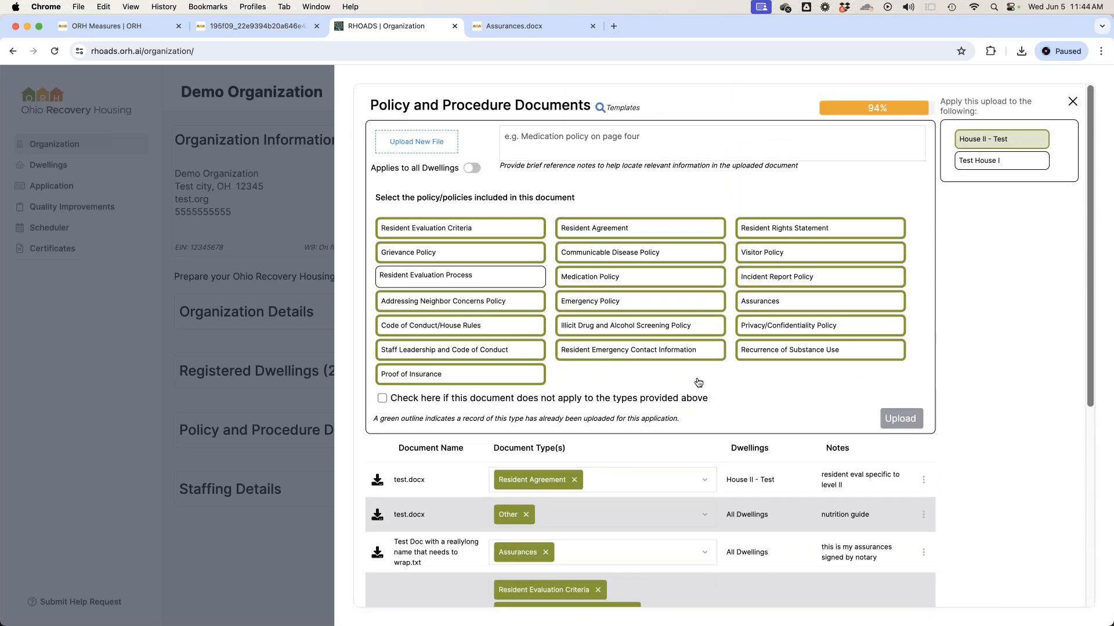
key("ctrl+Right")
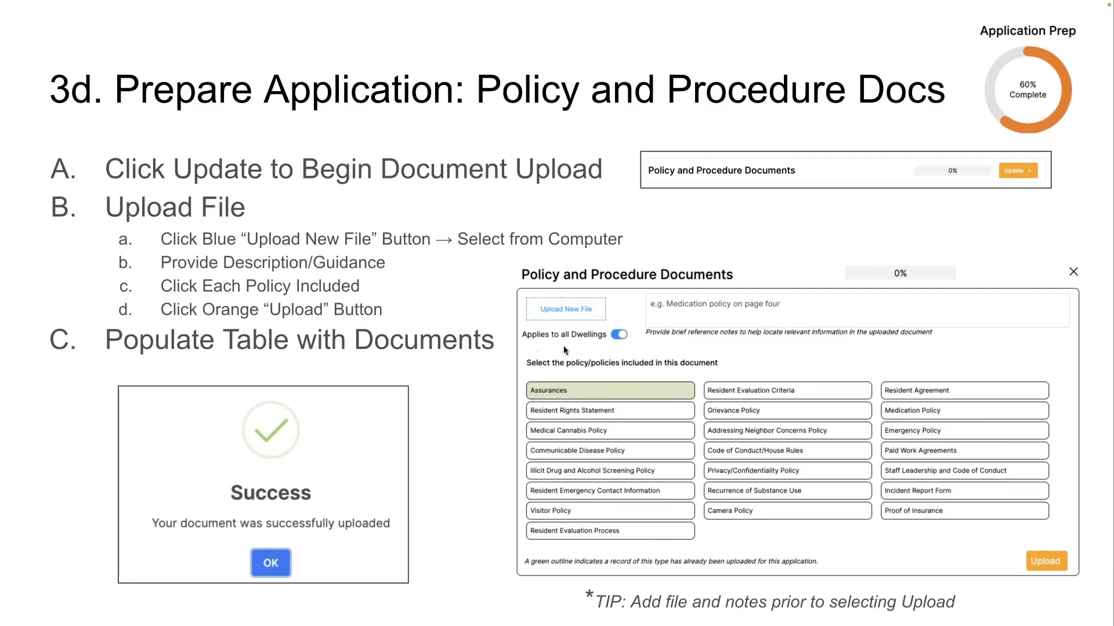
key("Right")
key("Left")
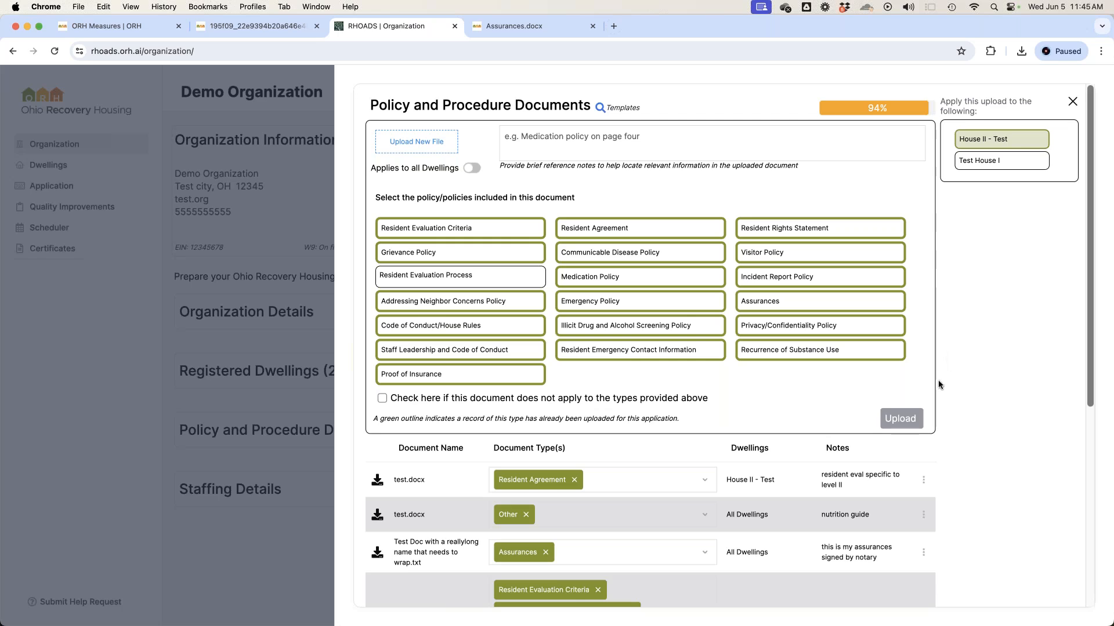
scroll(938, 381, "down", 3)
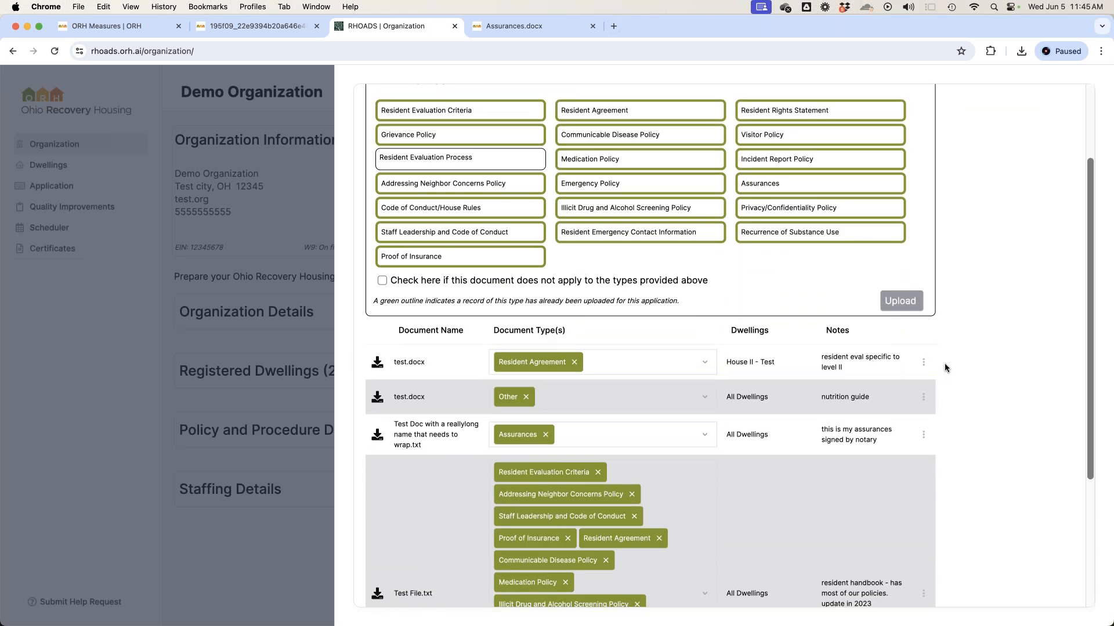
Step: Check the application progress on the organization page, reopen Policy and Procedure Documents, and look at the Assurances template
left_click(300, 312)
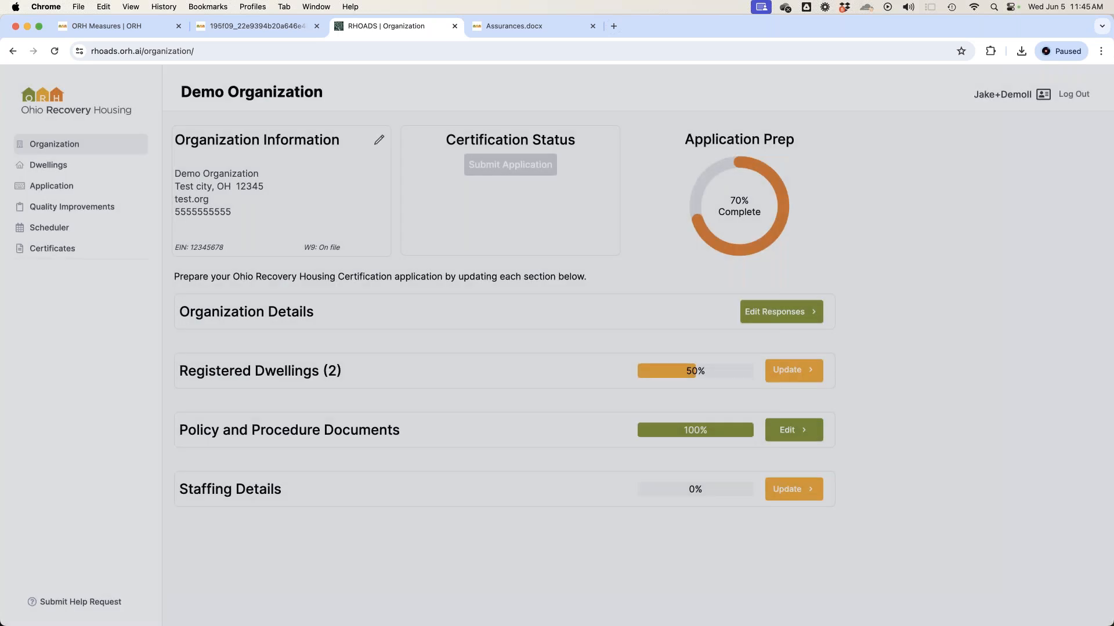
left_click(797, 430)
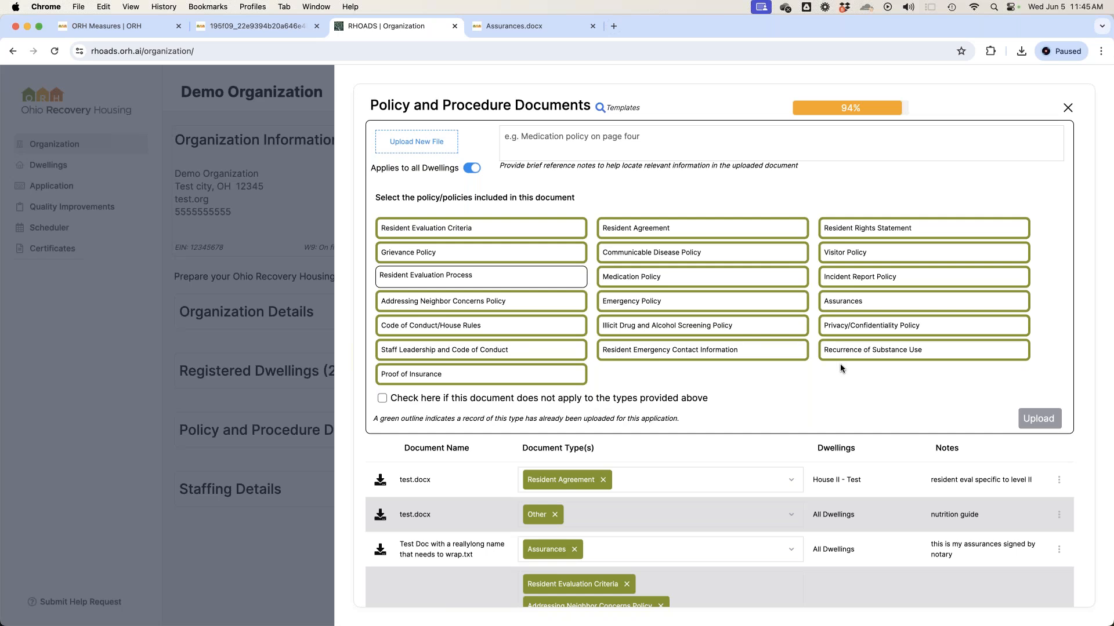
left_click(599, 110)
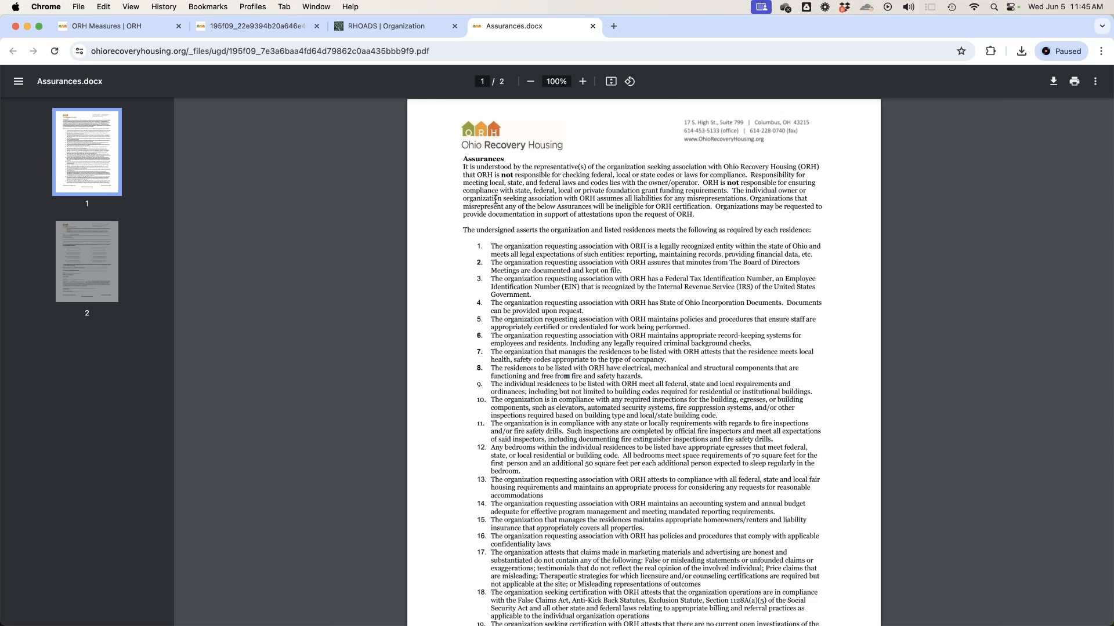
left_click(421, 30)
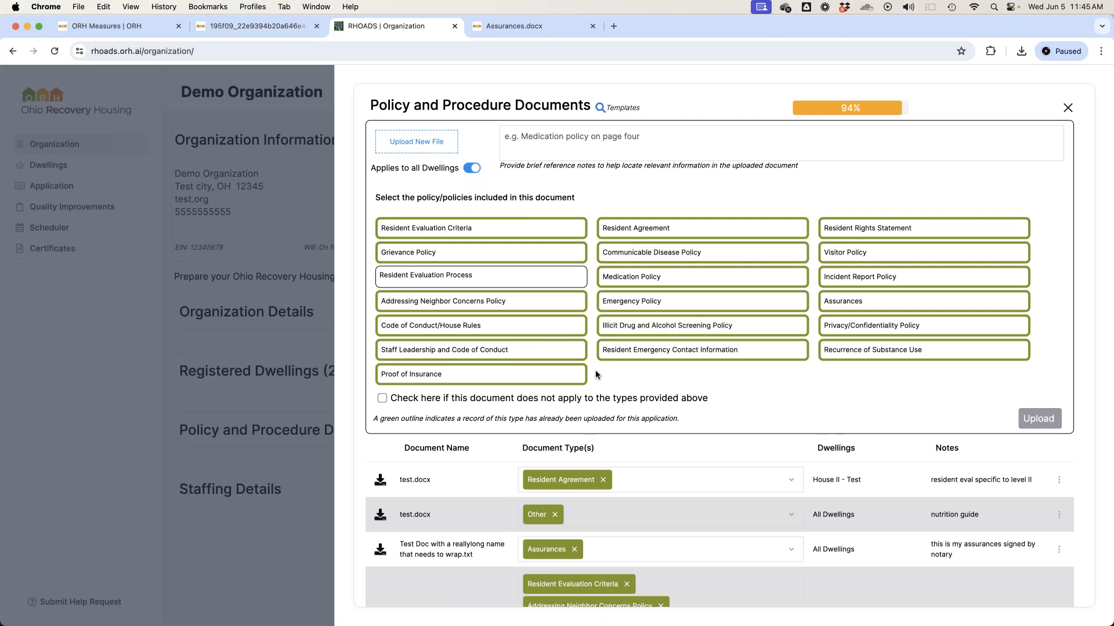
Step: Delete the two test.docx files, one for House II - Test and one noted nutrition guide, from the uploaded documents
scroll(610, 374, "down", 5)
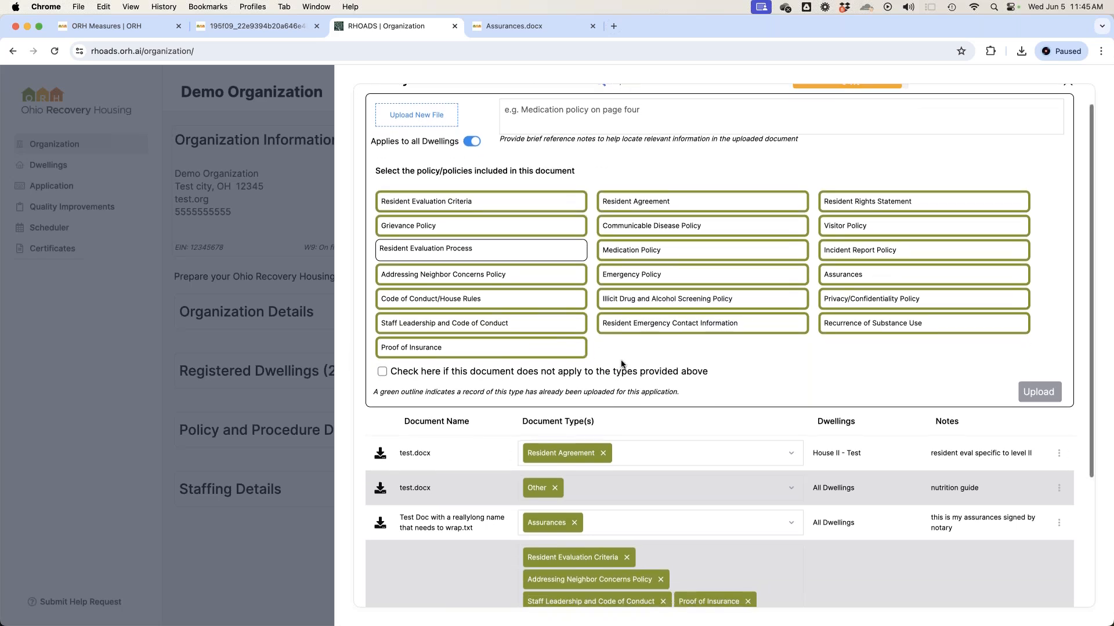
left_click(1059, 355)
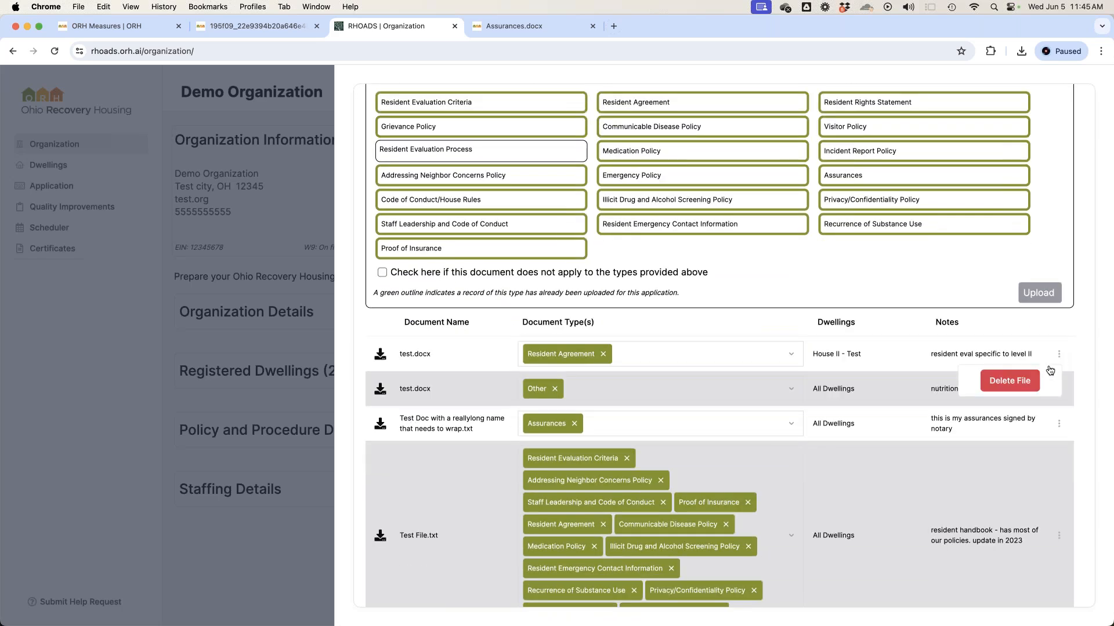
left_click(1009, 382)
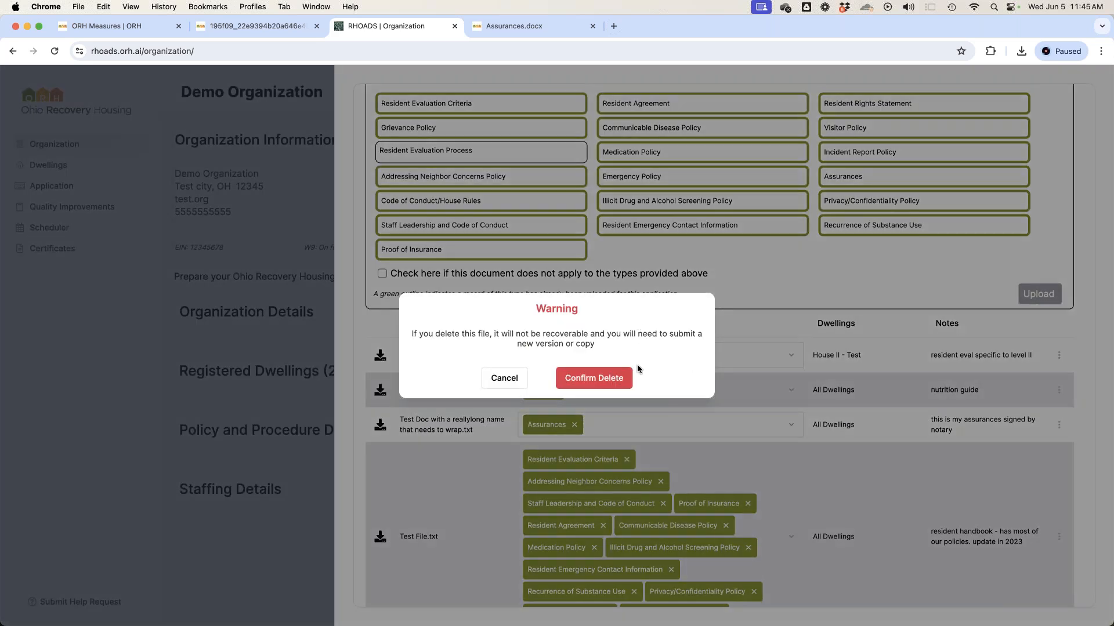
left_click(602, 379)
left_click(1059, 355)
left_click(989, 385)
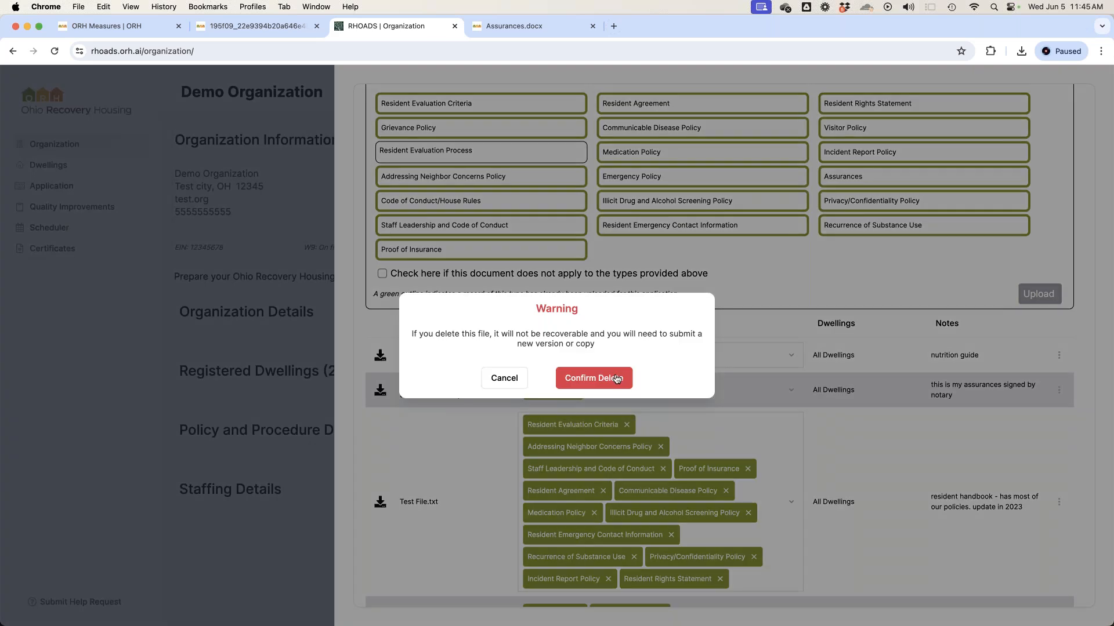
left_click(617, 378)
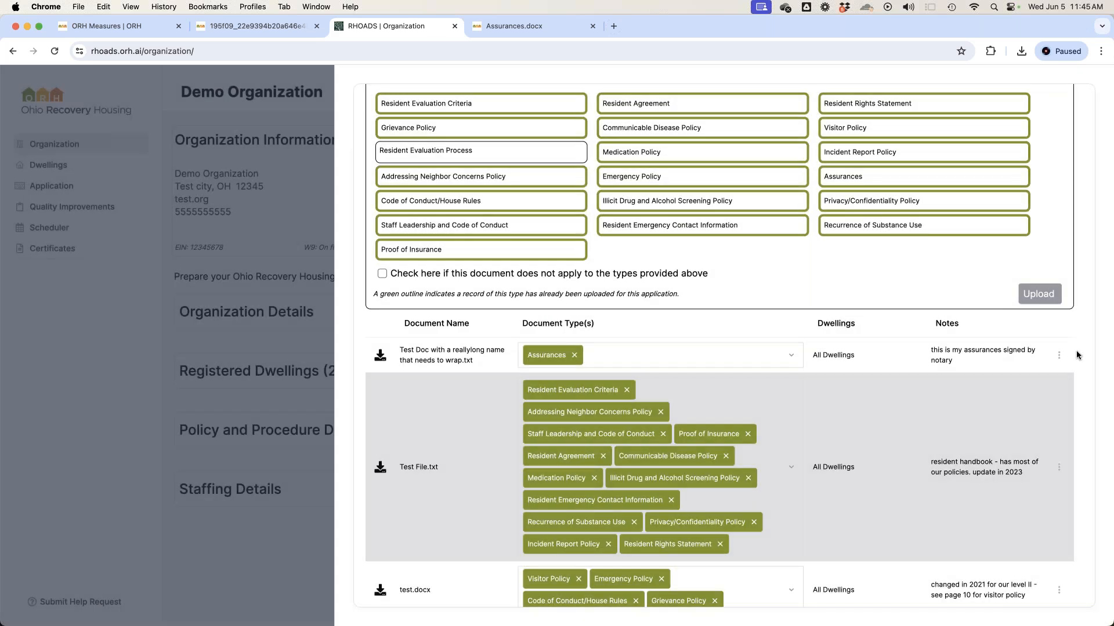
Step: Delete the long-named Assurances text file from the uploaded policy documents
left_click(1059, 355)
left_click(984, 384)
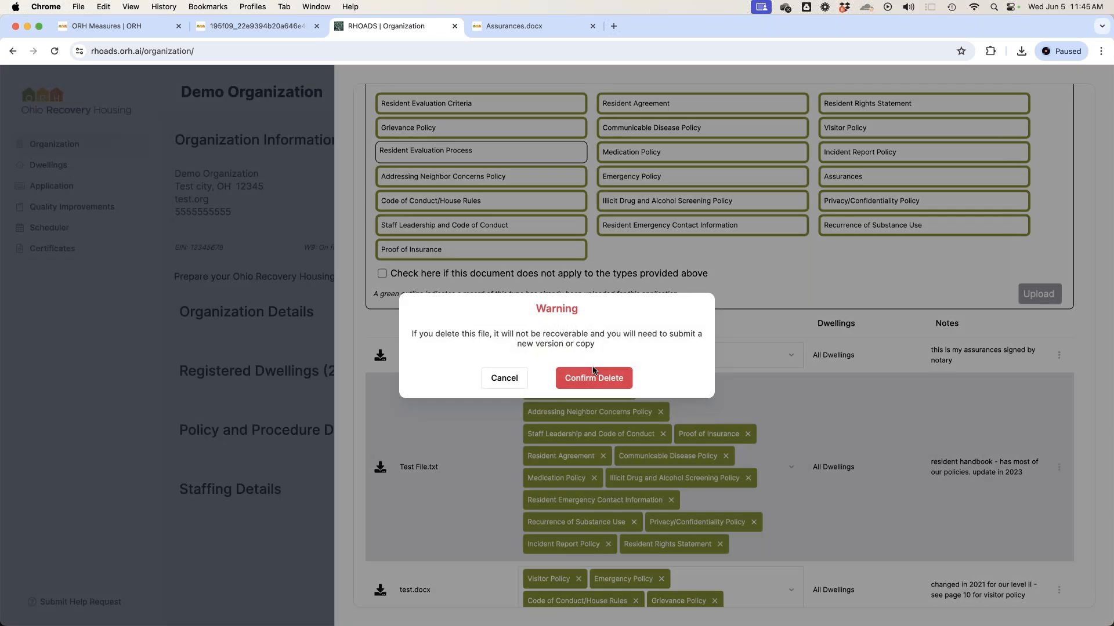
left_click(586, 383)
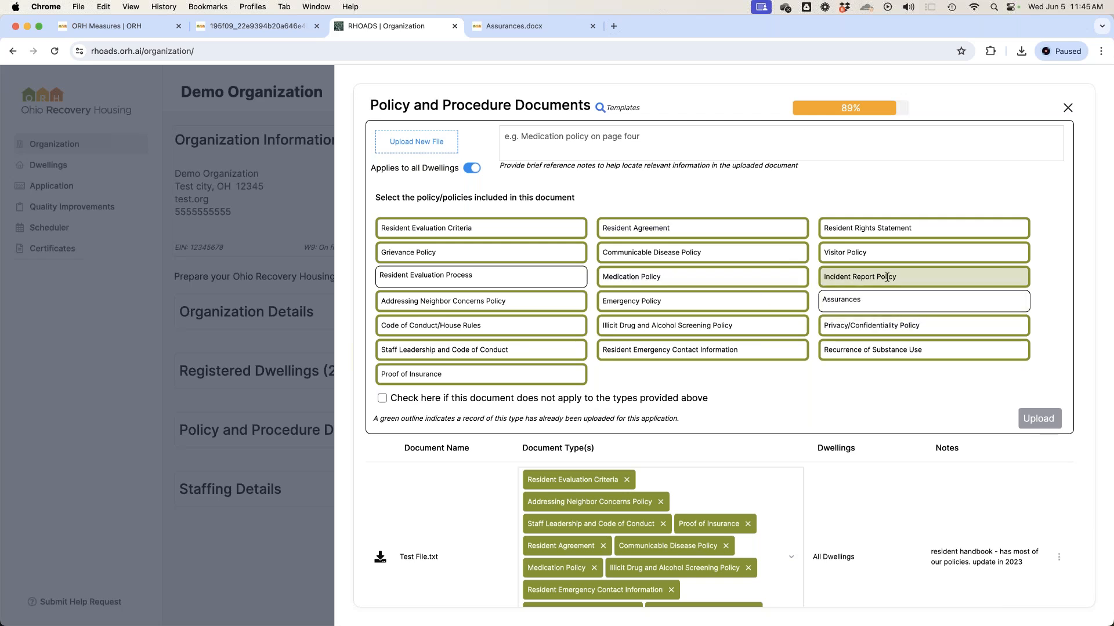
Step: Attach Test File.txt as a new policy document and enter "test notes" as its reference notes
left_click(446, 148)
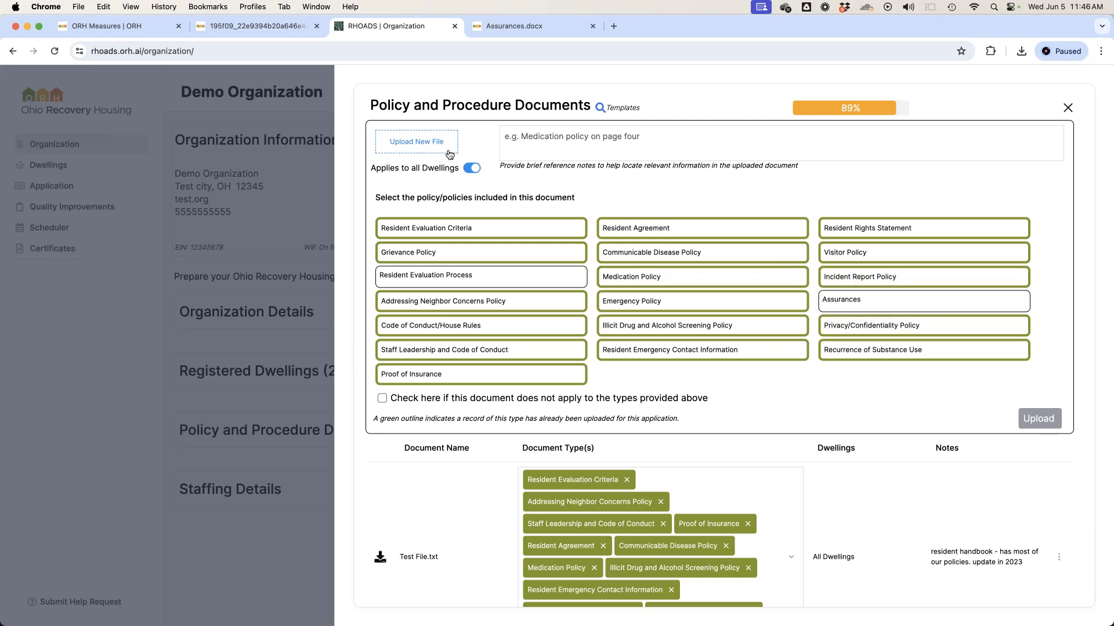
left_click(369, 255)
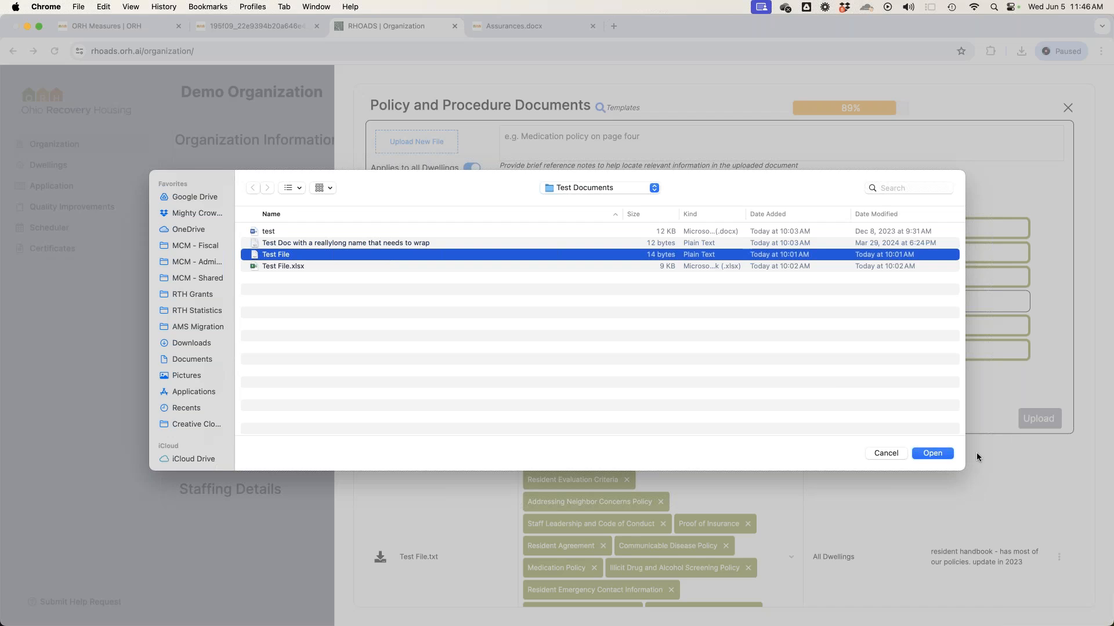
left_click(948, 455)
left_click(721, 143)
type("tes")
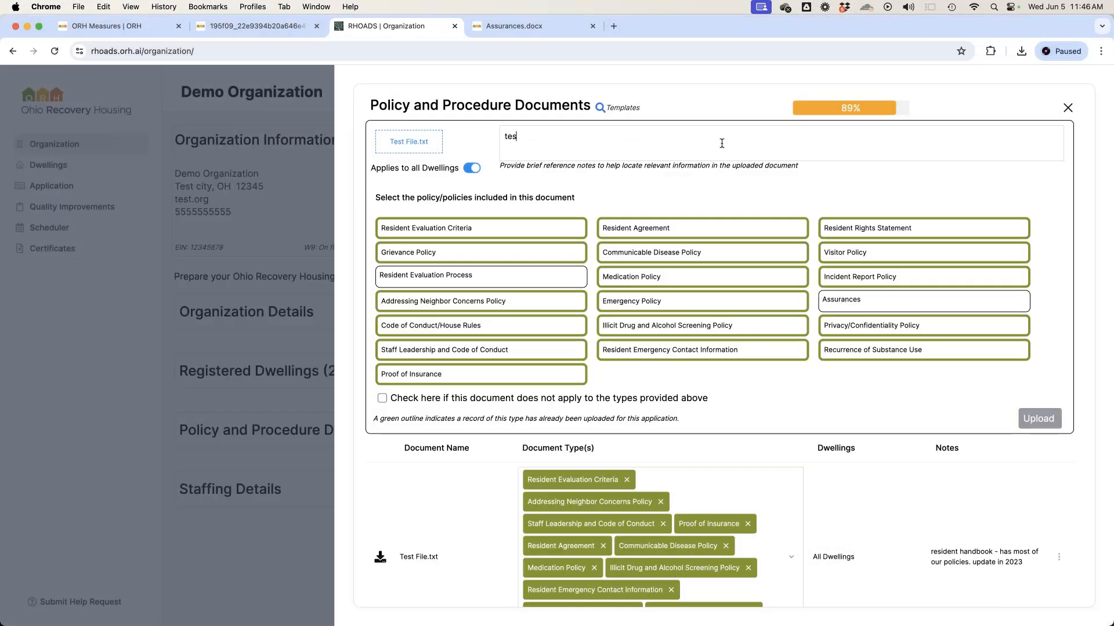
type("t notes")
Step: Mark the document as covering Resident Evaluation Process and Assurances, and upload it
left_click(545, 274)
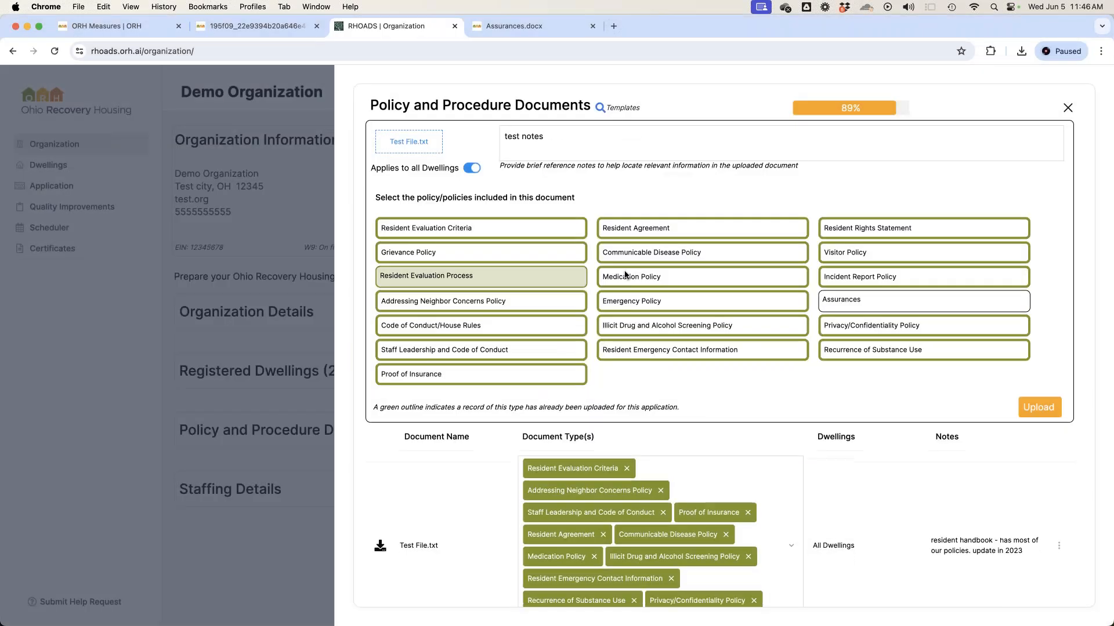
left_click(916, 299)
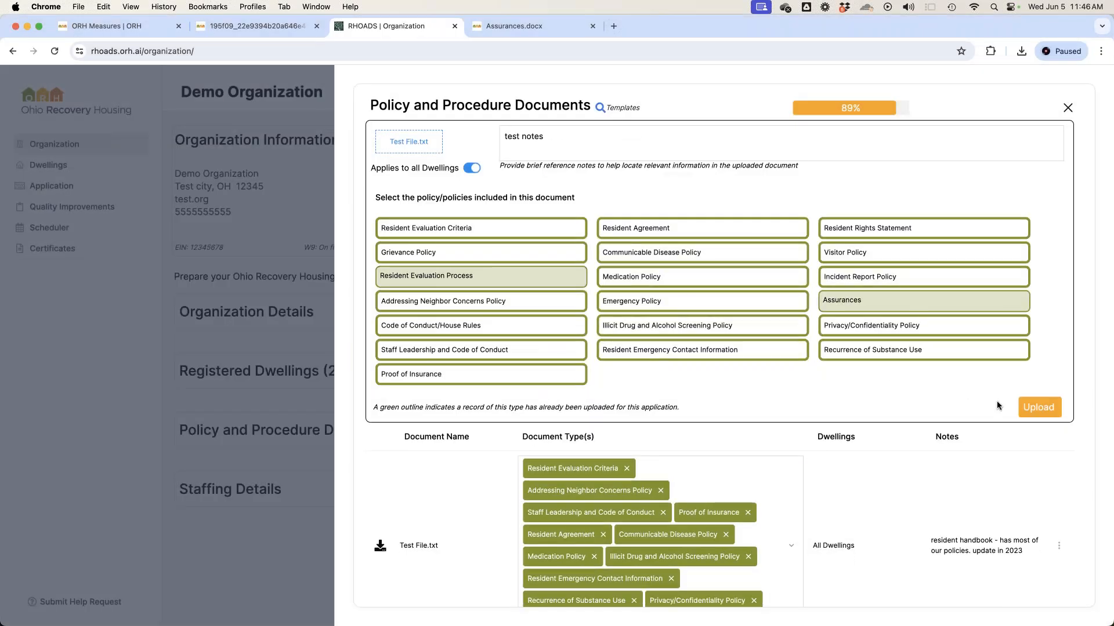
left_click(1032, 407)
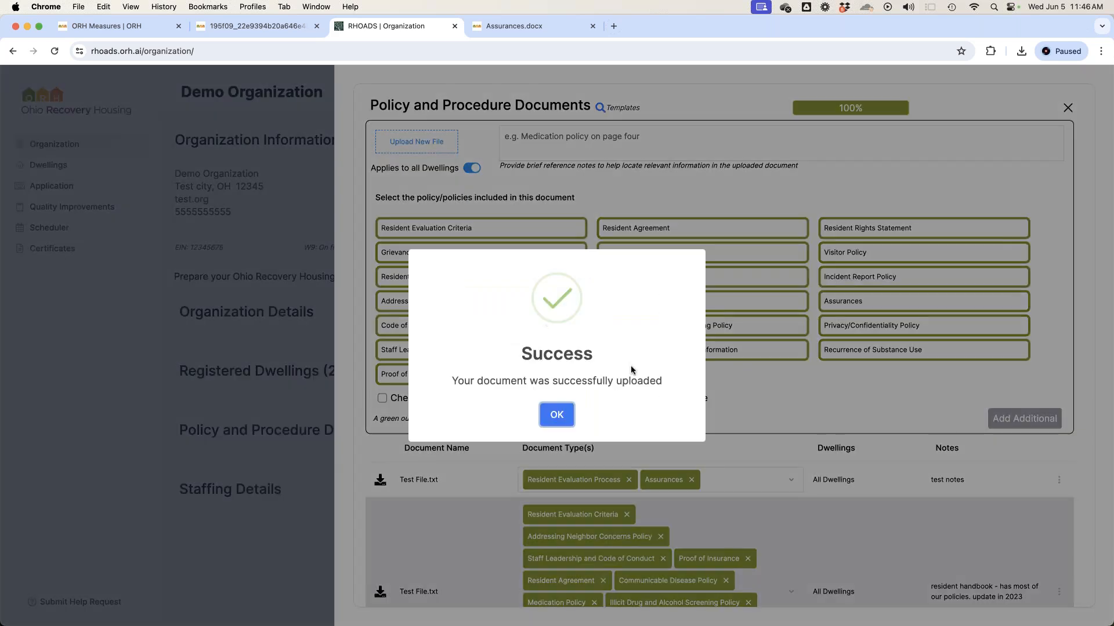
left_click(556, 416)
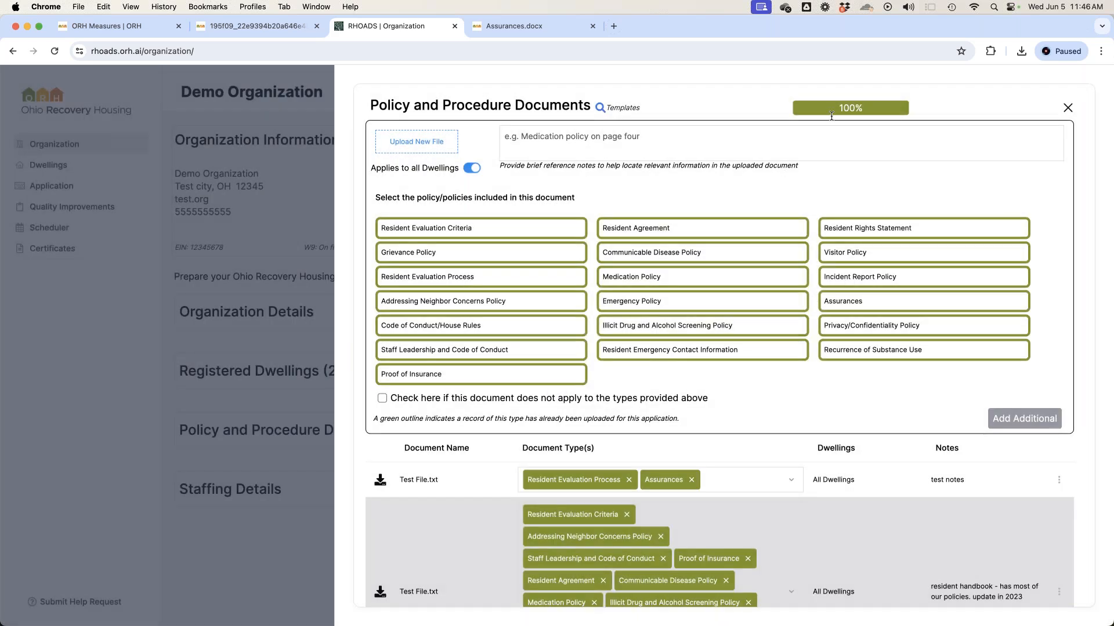
Step: Leave Policy and Procedure Documents and read the presentation slides on additional document guidance and Staffing Details
left_click(232, 248)
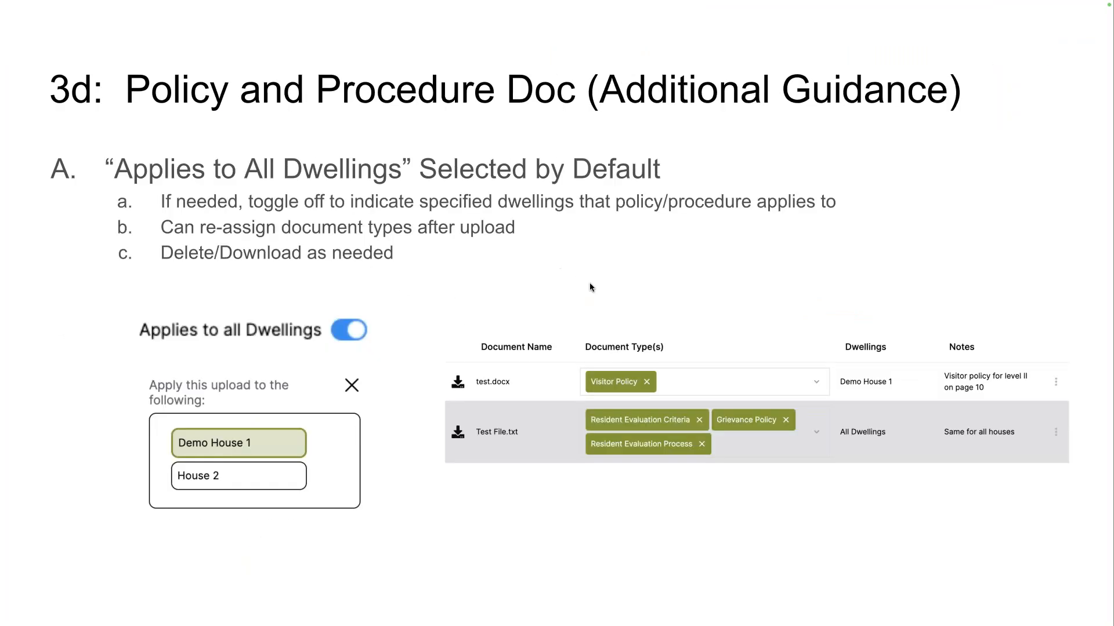
key("Right")
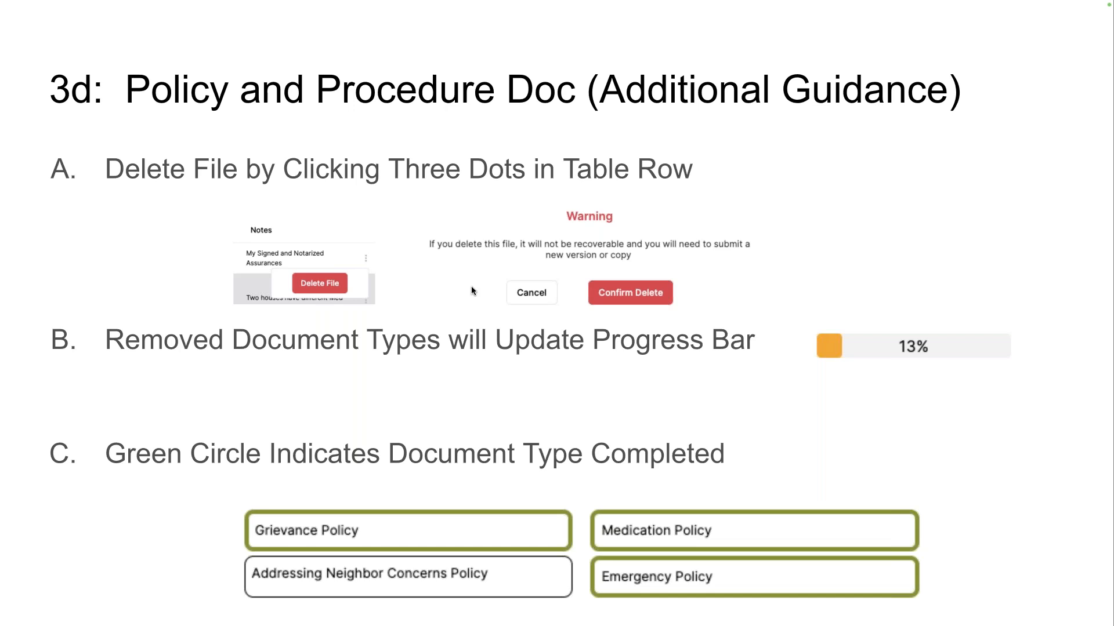
key("Right")
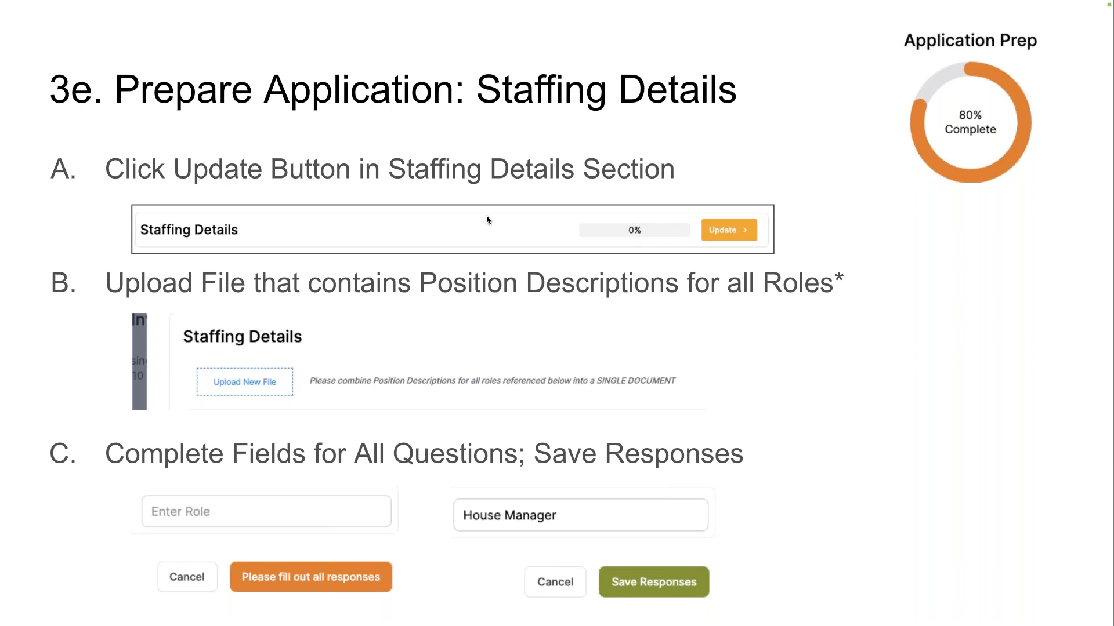
key("ctrl+Left")
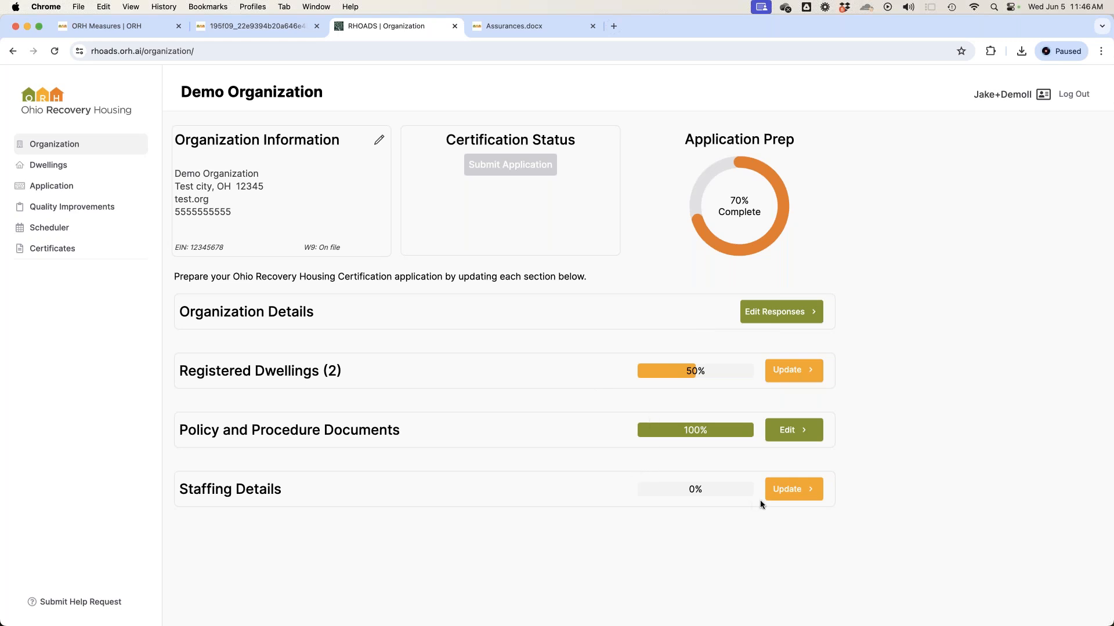
Step: Open Staffing Details for updating and attach test.docx as the combined position descriptions file
left_click(791, 491)
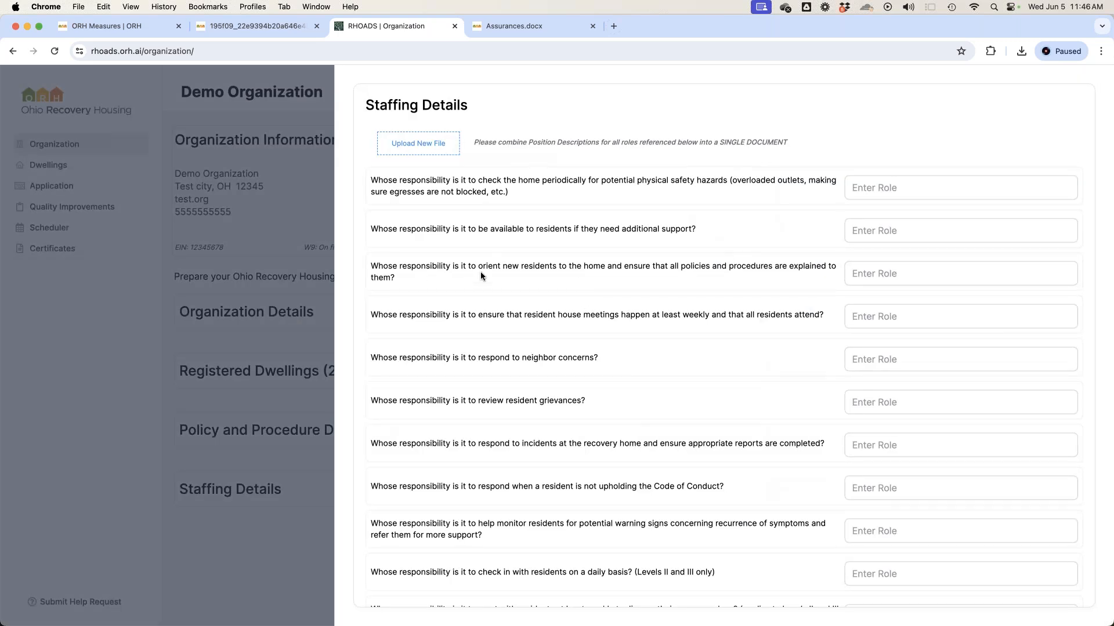
scroll(486, 271, "down", 5)
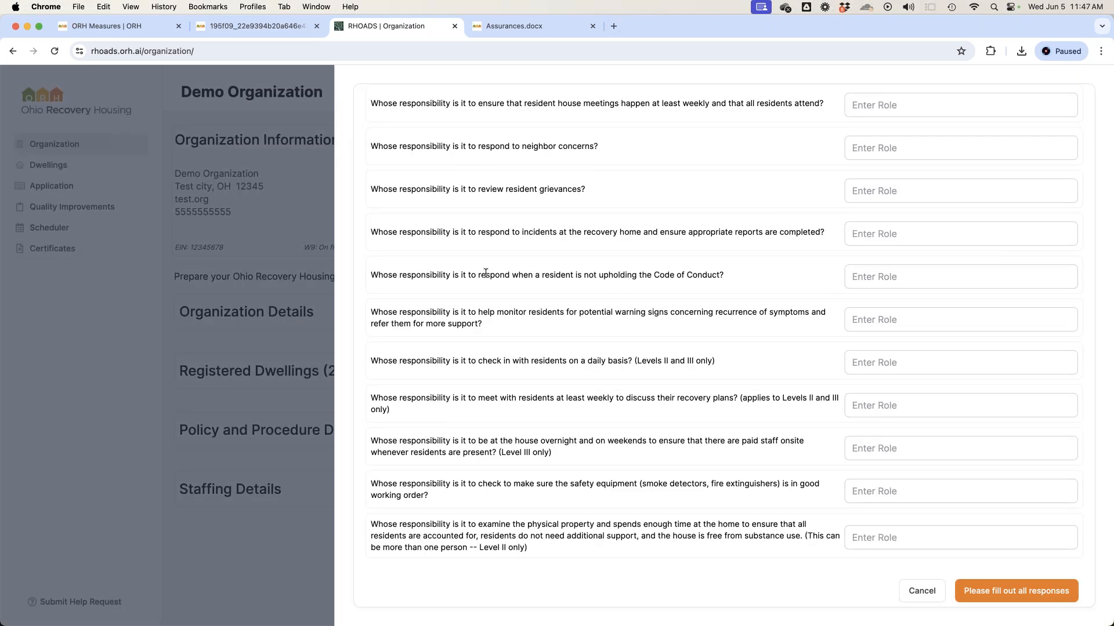
scroll(486, 273, "up", 5)
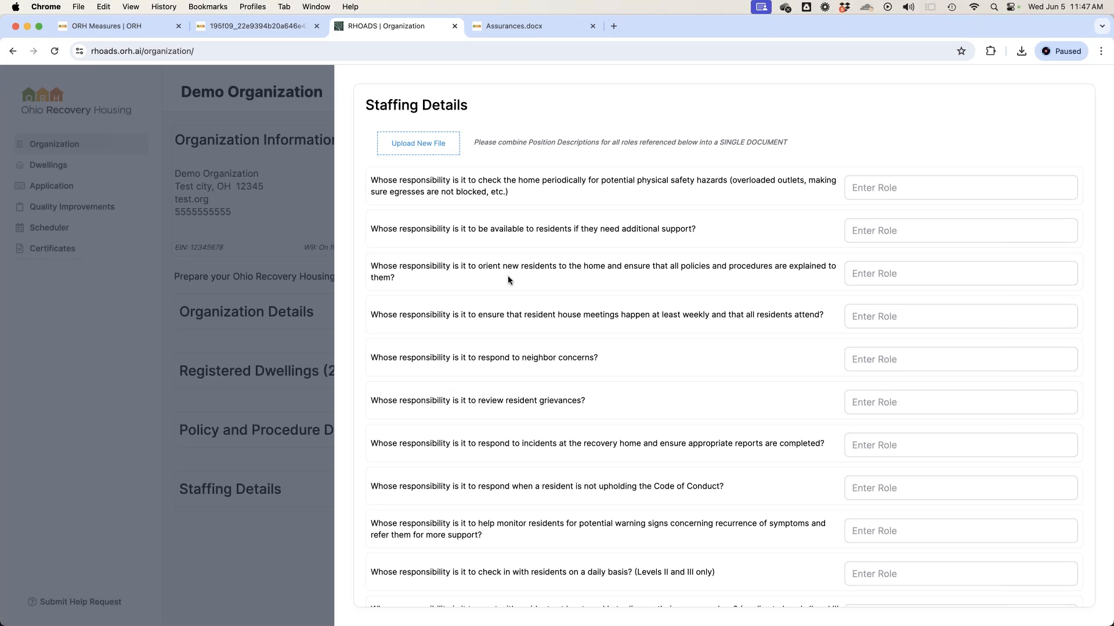
left_click(432, 150)
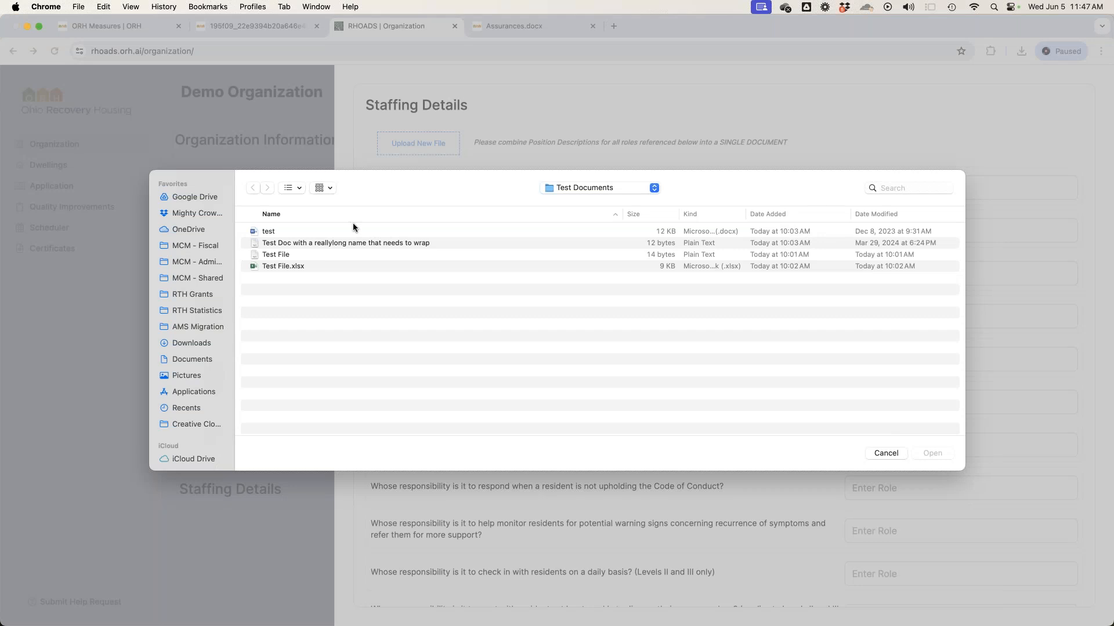
left_click(318, 231)
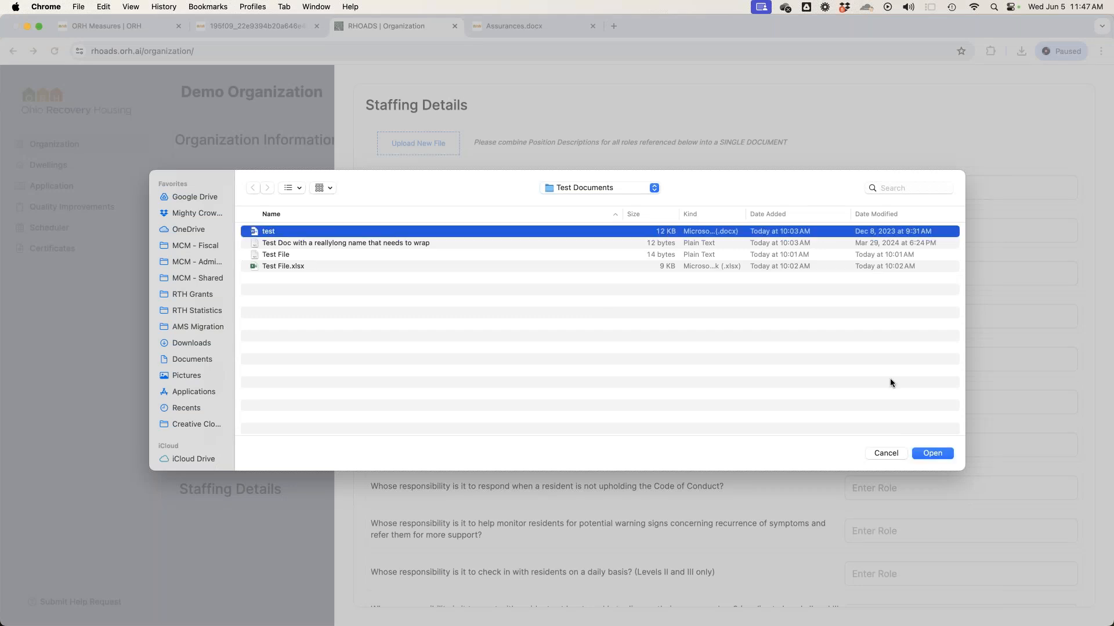
left_click(932, 453)
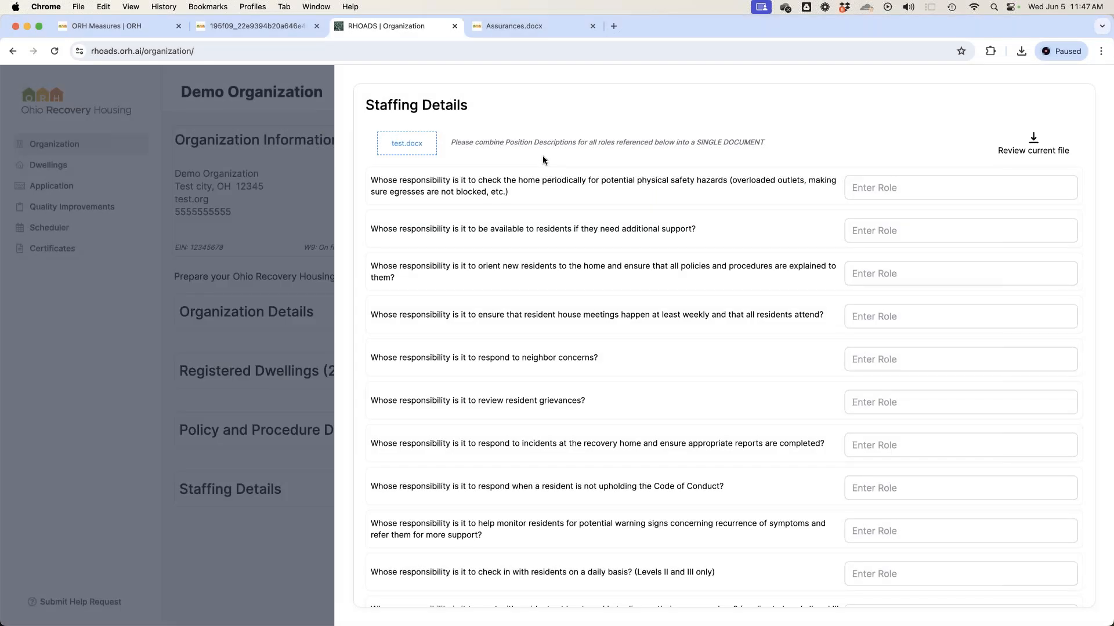
left_click_drag(457, 143, 708, 150)
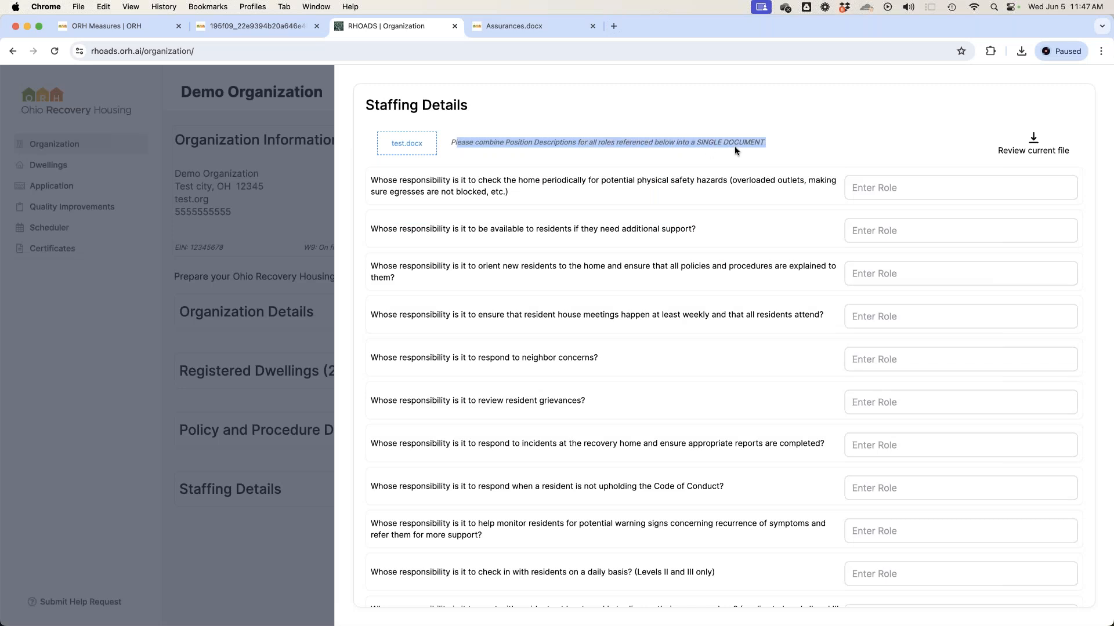
left_click(490, 201)
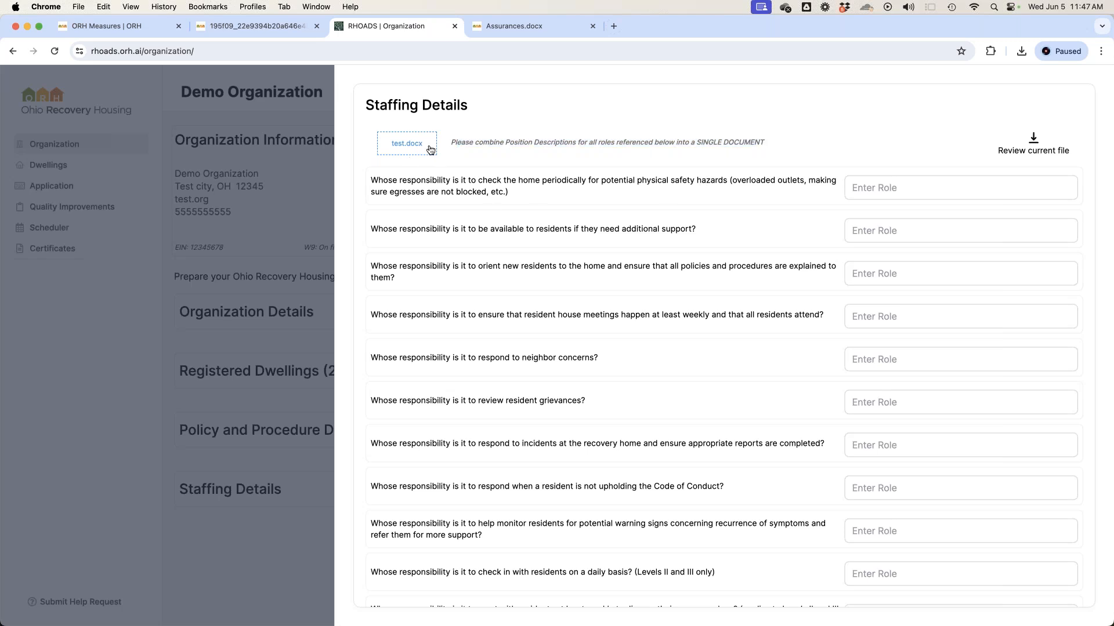
Step: Enter House Manager as the role for the safety hazards, additional resident support and new resident orientation questions
left_click(880, 192)
type("House Manage")
left_click_drag(920, 188, 845, 181)
key("super+c")
left_click(883, 191)
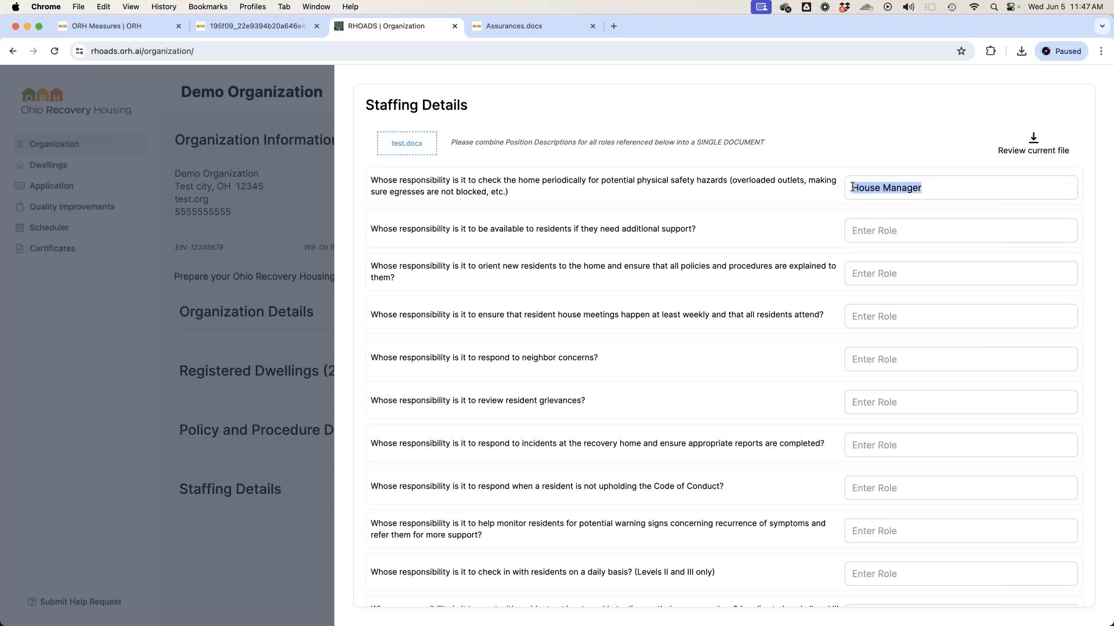
left_click(877, 237)
key("super+v")
left_click(875, 274)
key("super+v")
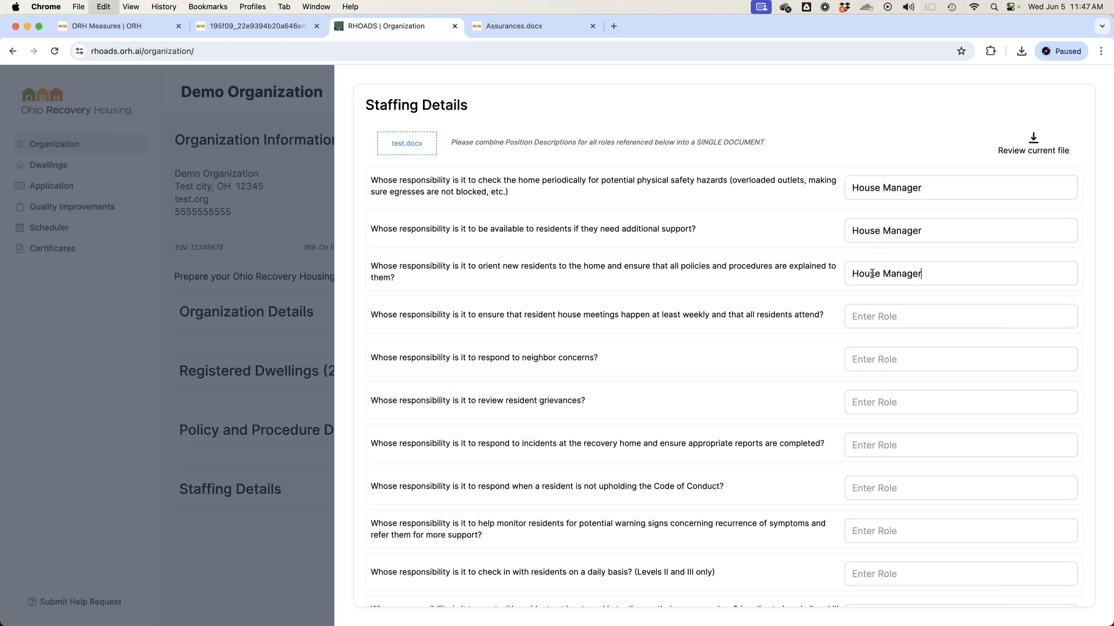
Step: Fill in House Manager for the house meetings, neighbor concerns, resident grievances and incident response questions
scroll(879, 250, "down", 3)
left_click(878, 245)
key("super+v")
left_click(877, 290)
key("super+v")
left_click(878, 335)
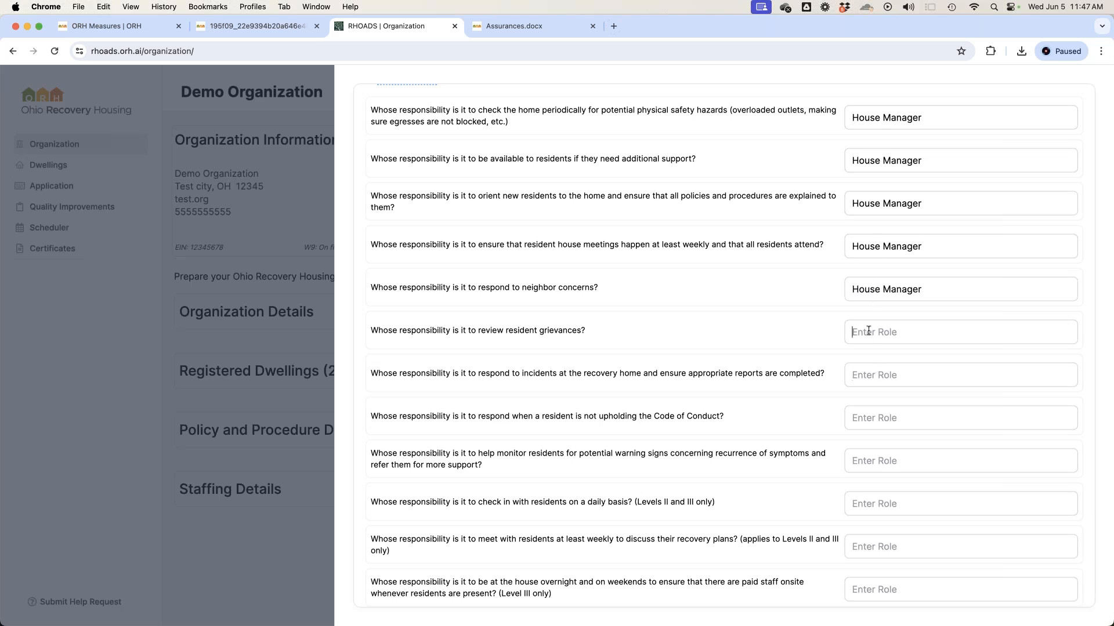
key("super+v")
scroll(872, 348, "down", 1)
left_click(872, 375)
key("super+v")
Step: Fill in House Manager for the Code of Conduct, warning signs, daily check-in, weekly recovery plan and overnight staffing questions
scroll(867, 383, "down", 3)
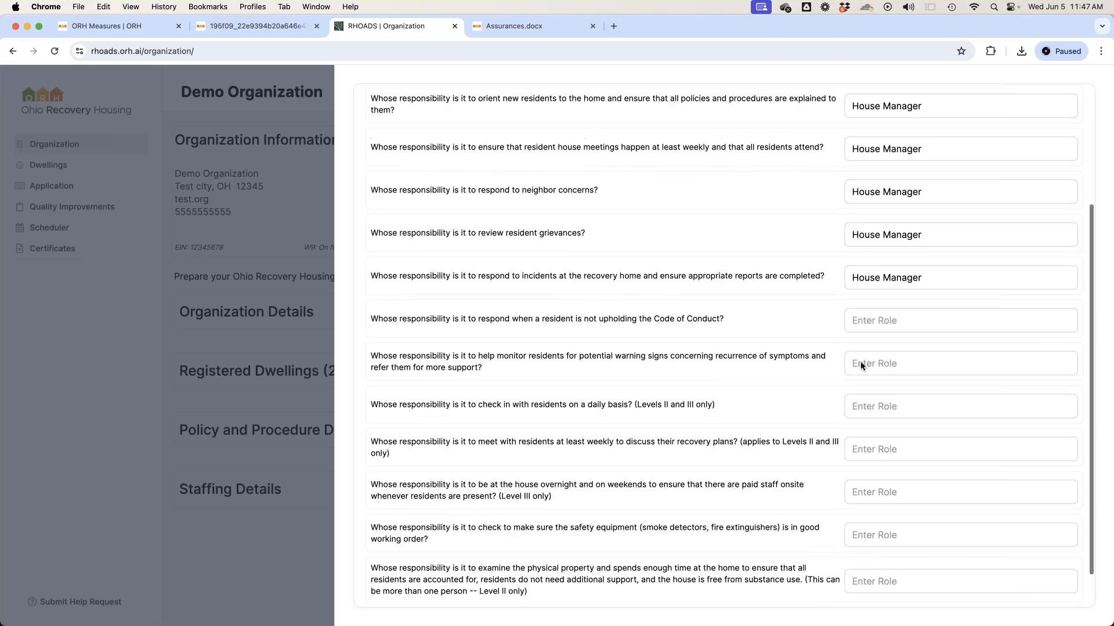
key("super+v")
left_click(890, 351)
key("super+v")
left_click(879, 385)
scroll(852, 352, "down", 1)
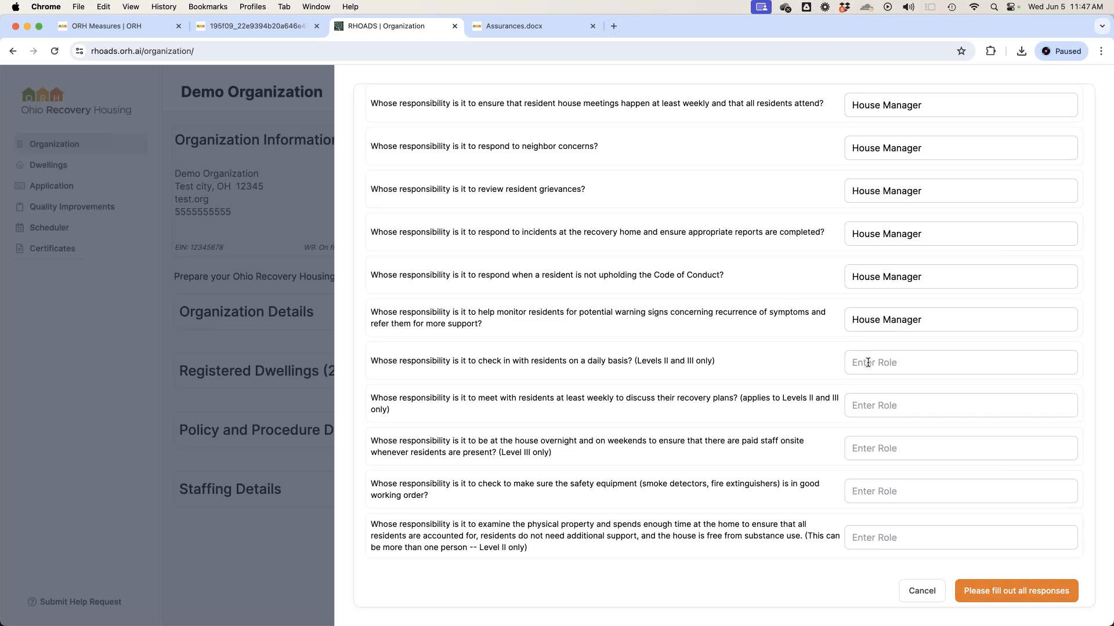
key("super+v")
left_click(893, 410)
key("super+v")
left_click(868, 445)
key("super+v")
Step: Fill in House Manager for the safety equipment and physical property examination questions
key("Tab")
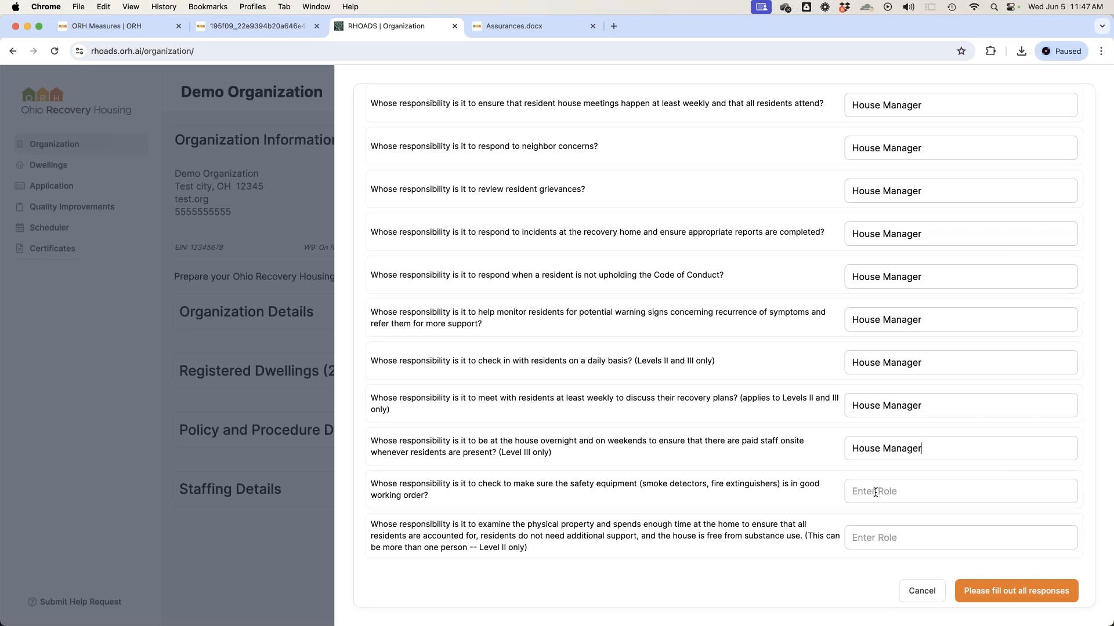
key("super+v")
left_click(884, 538)
key("super+v")
Step: Review the completed Staffing Details responses from the first question to the last
scroll(787, 399, "up", 2)
scroll(786, 399, "up", 2)
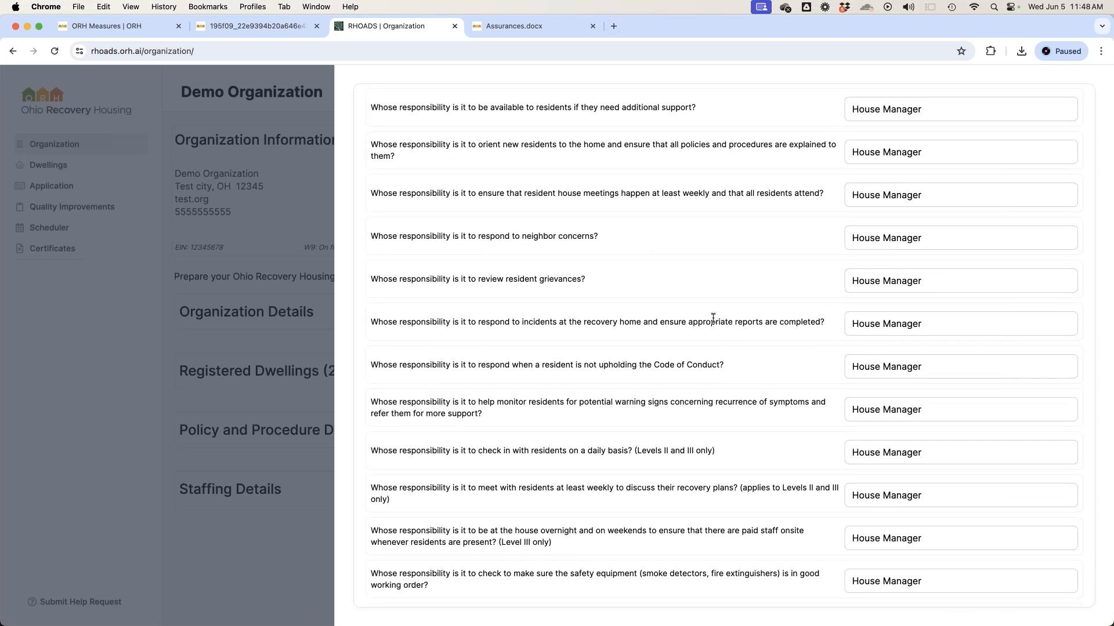
scroll(713, 319, "down", 3)
scroll(522, 203, "up", 6)
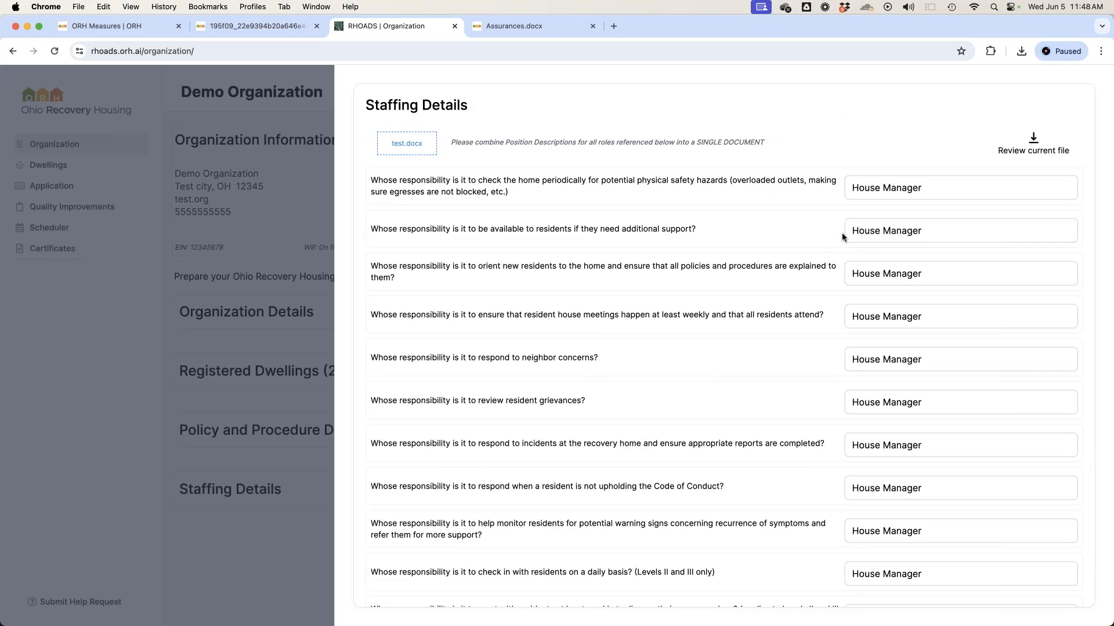
scroll(870, 281, "down", 5)
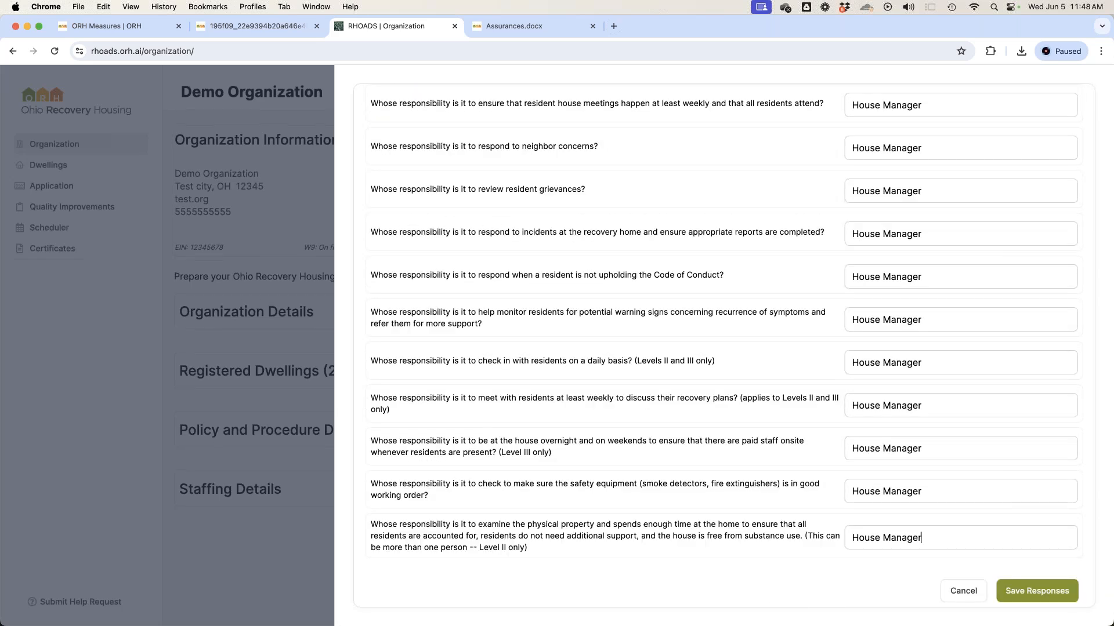
Step: Save the completed Staffing Details responses and return to the organization overview
left_click(1032, 596)
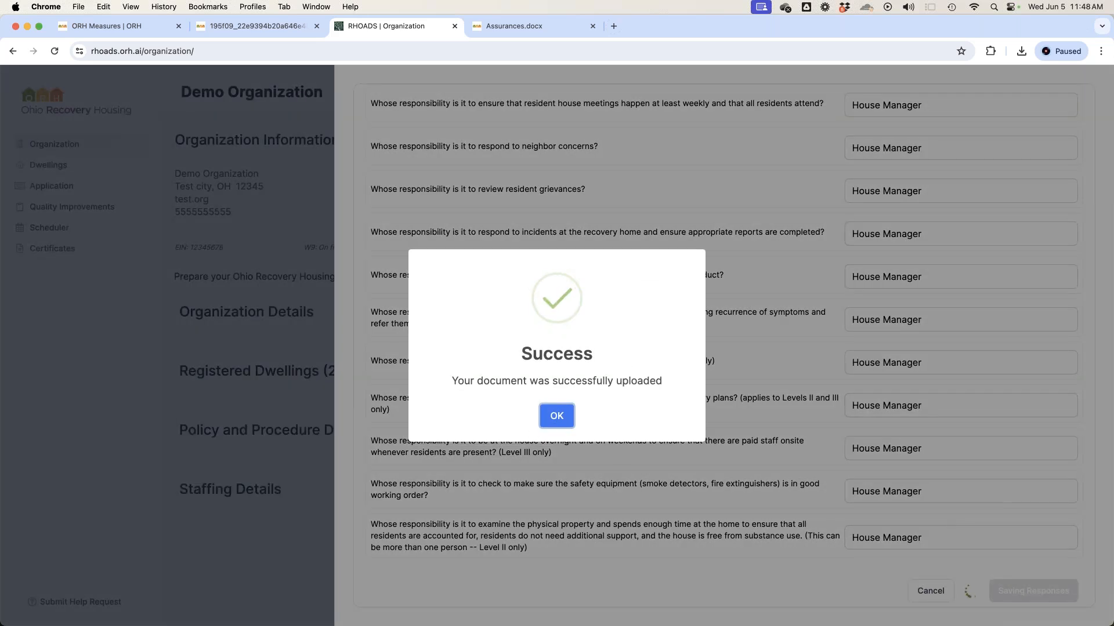
left_click(553, 419)
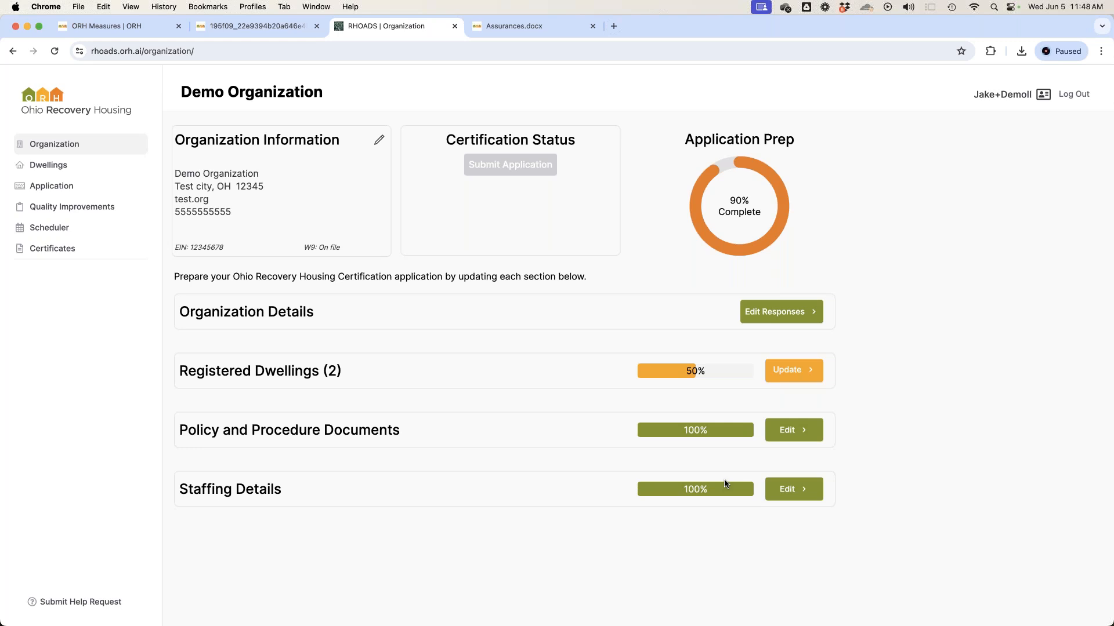
Step: Try to submit the certification application from the organization overview
left_click(503, 165)
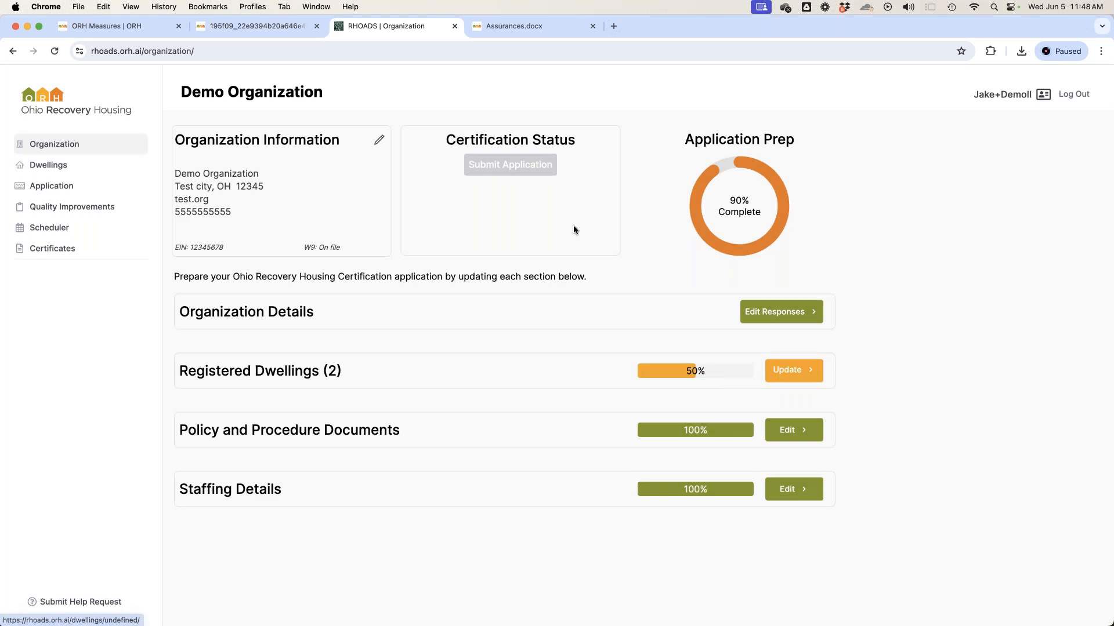
left_click(527, 169)
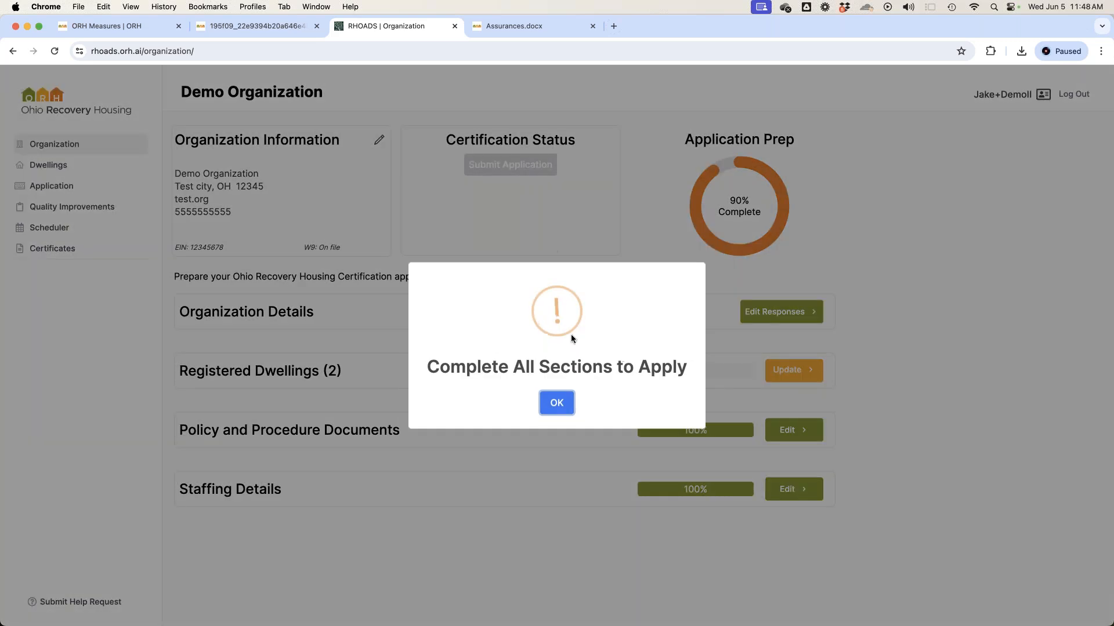
left_click(556, 402)
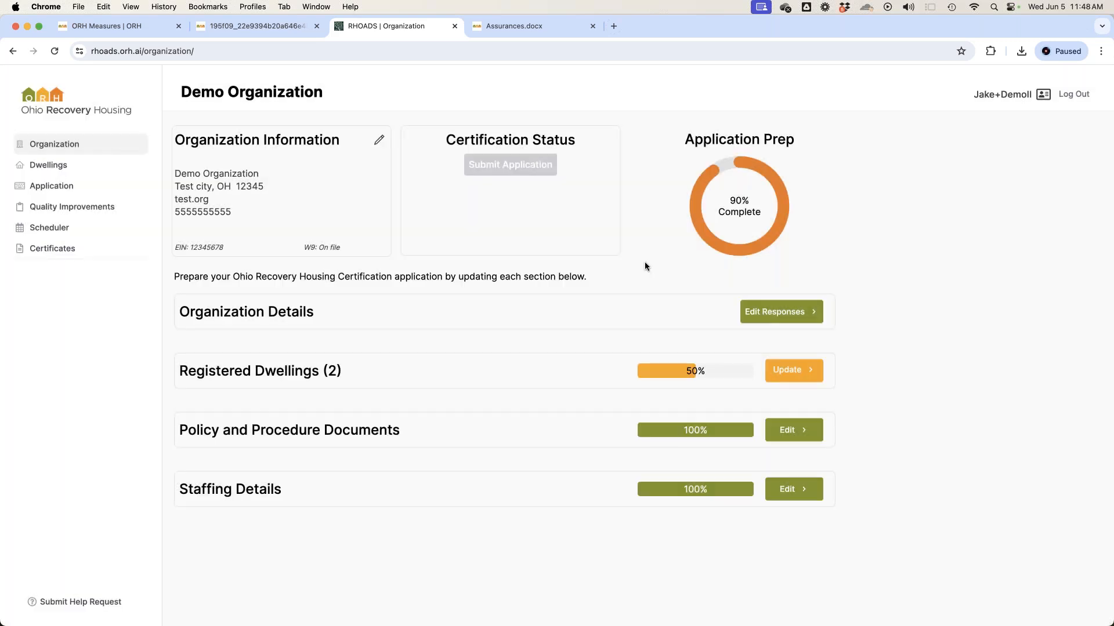
Step: Permanently delete the House II - Test dwelling and proceed from the organization dashboard to submitting the application
left_click(777, 380)
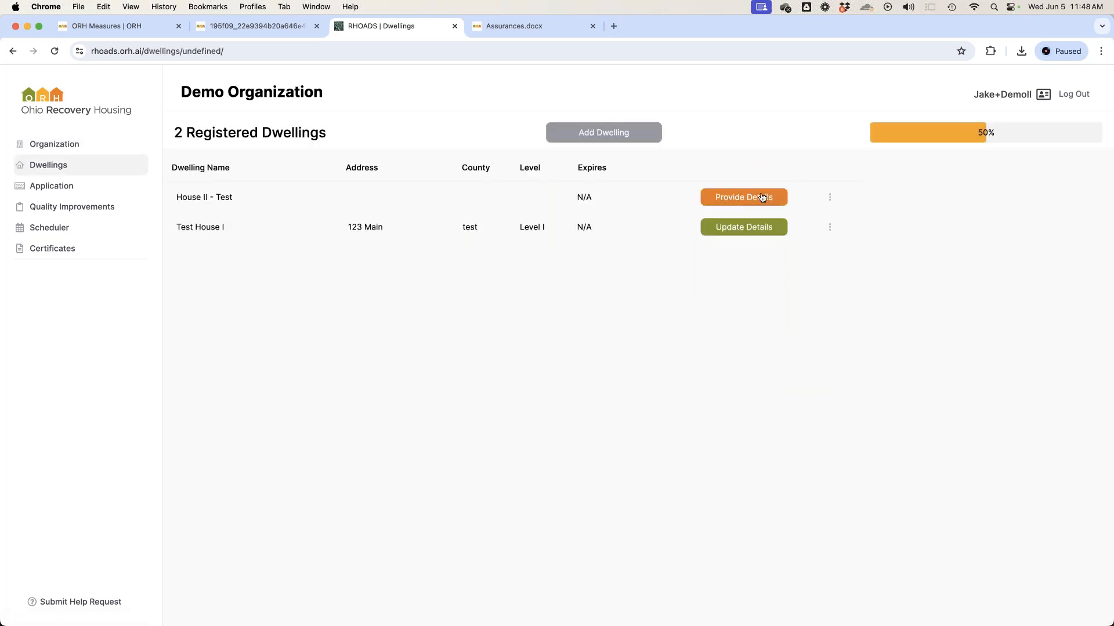
left_click(830, 198)
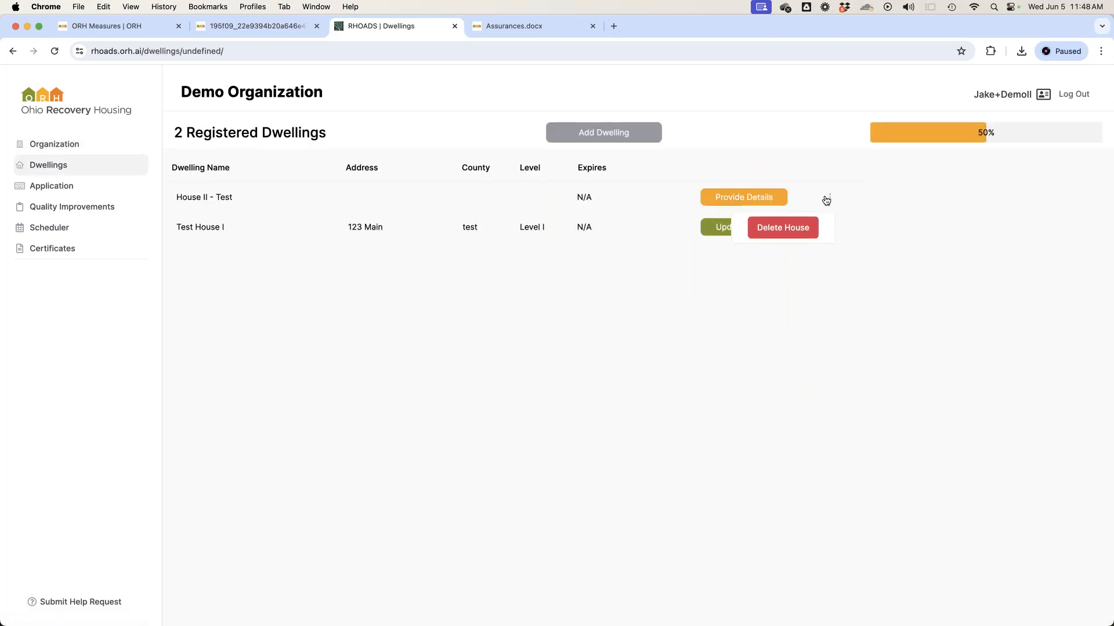
left_click(776, 228)
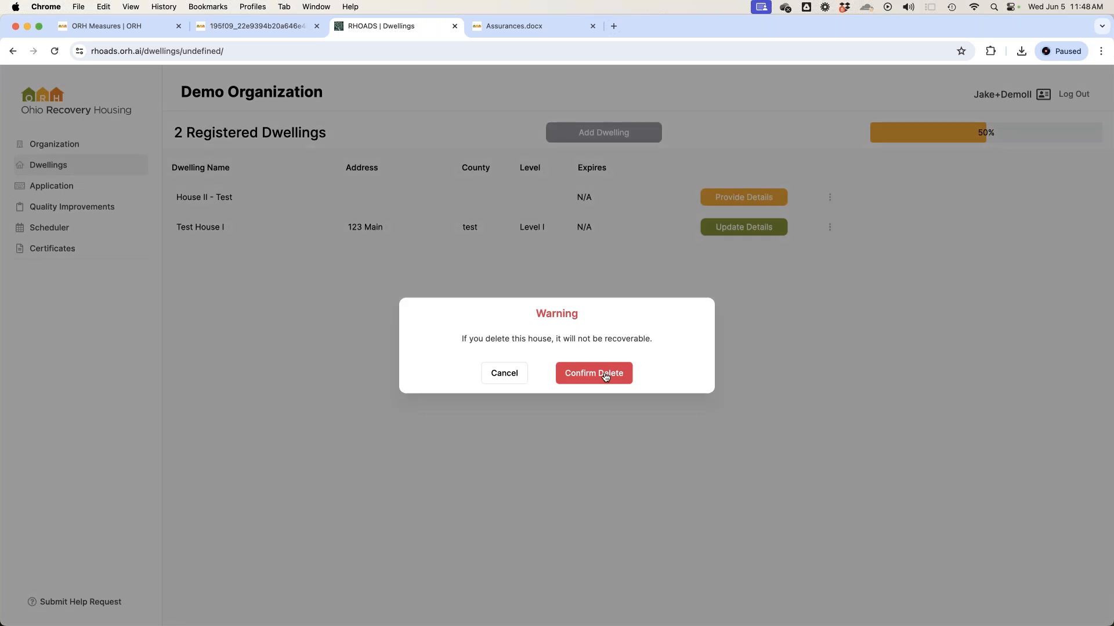
left_click(609, 374)
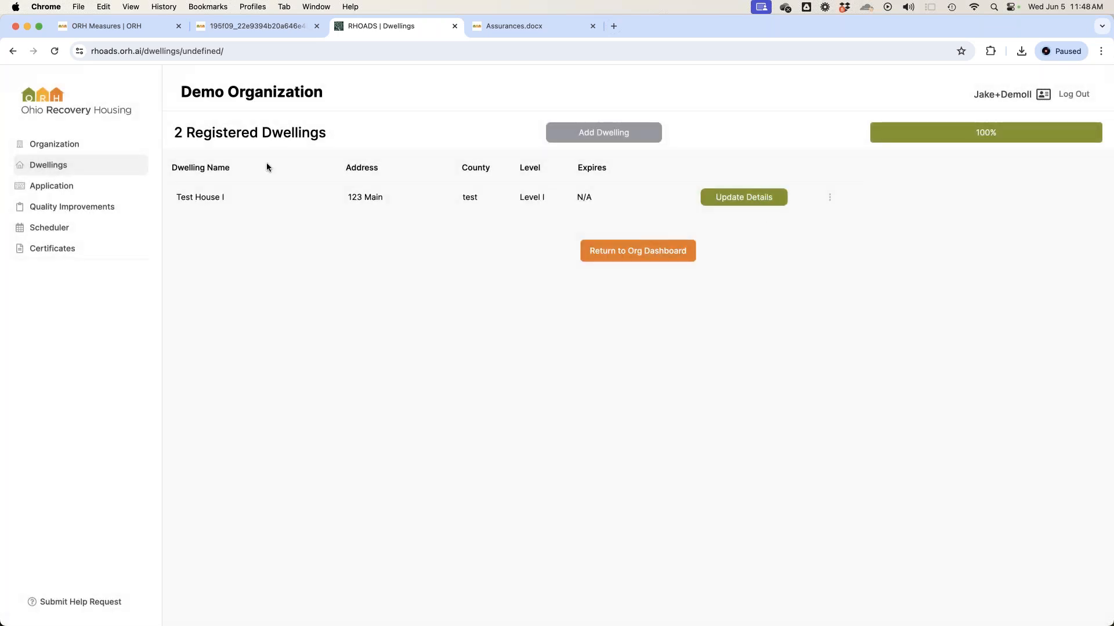
left_click(632, 253)
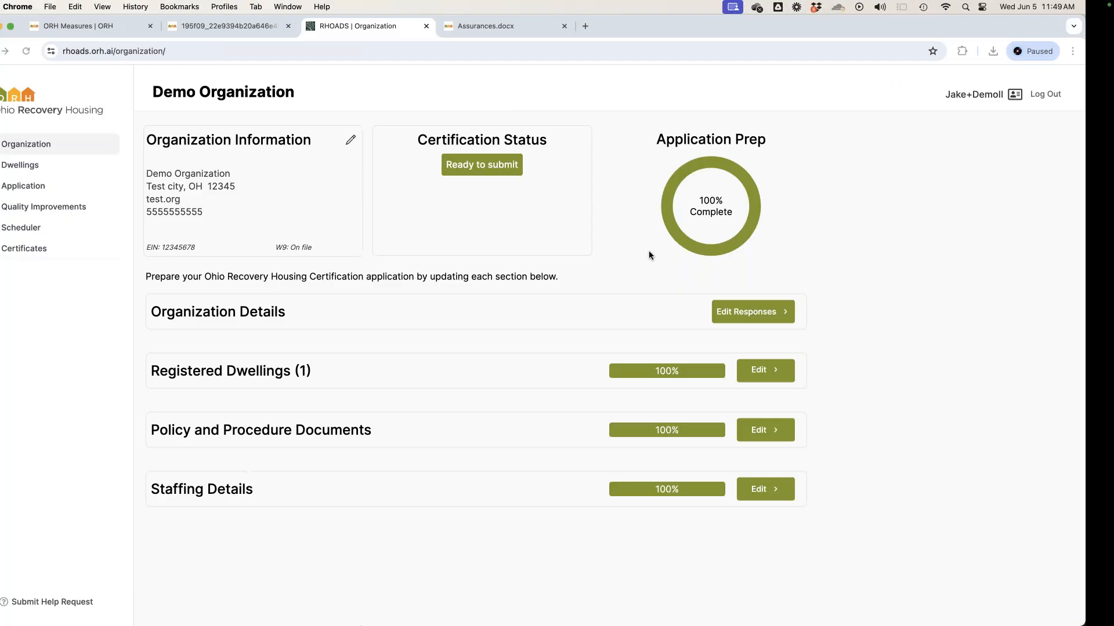
left_click(517, 167)
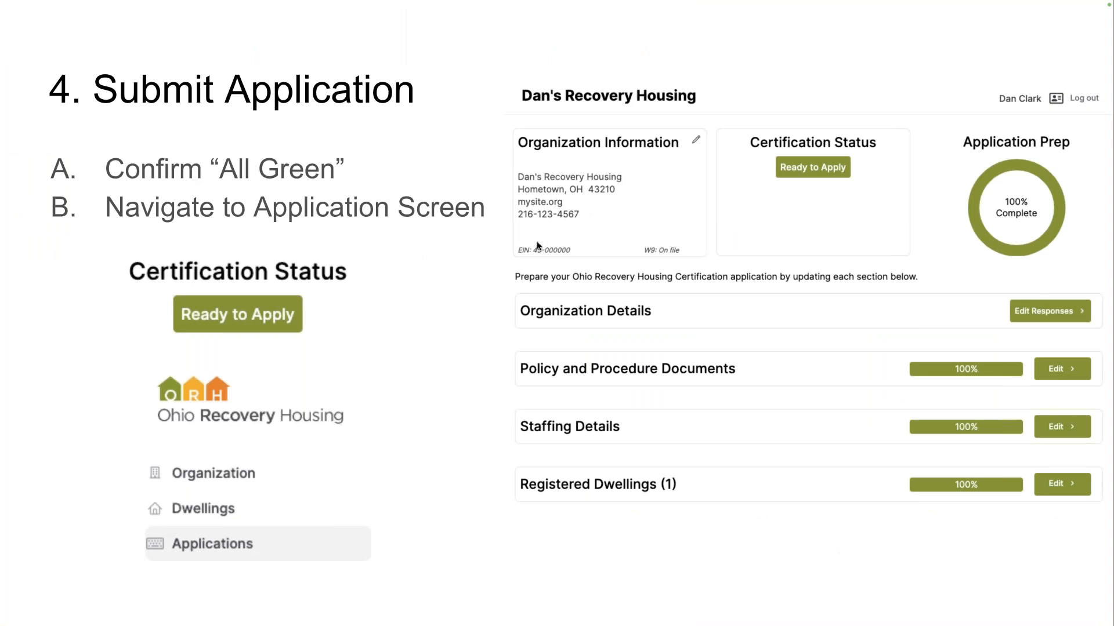
key("Right")
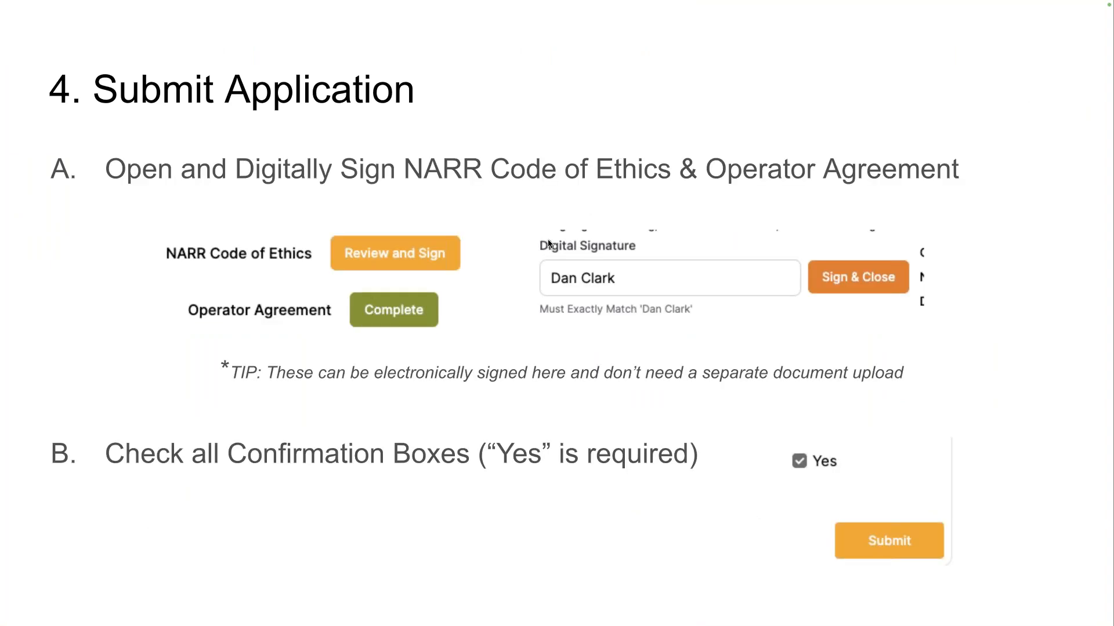
key("Left")
key("Left")
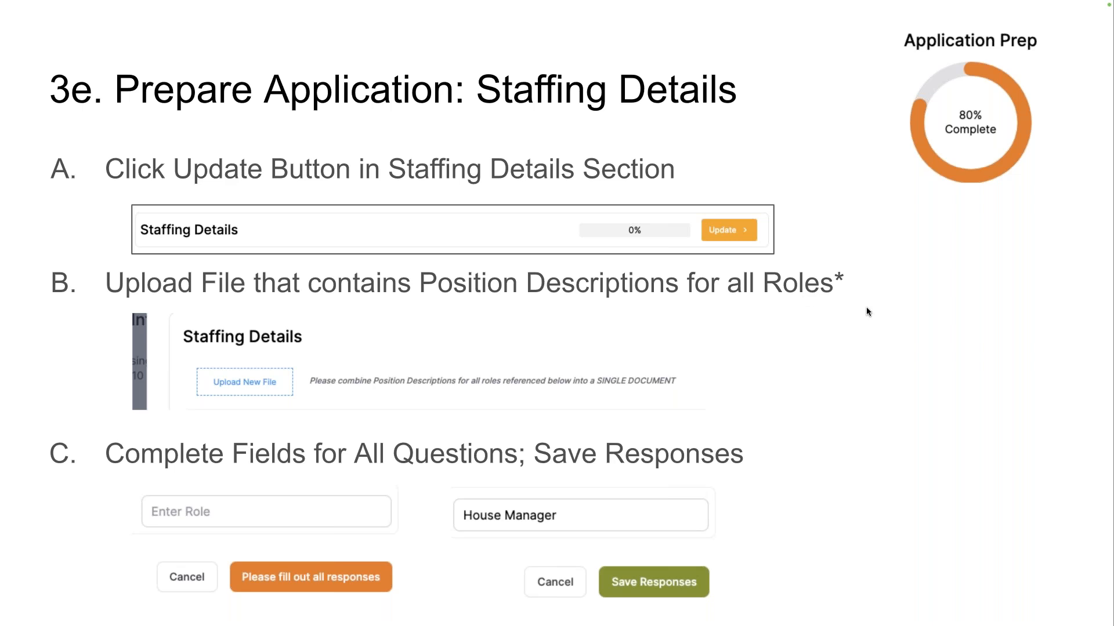
key("Right")
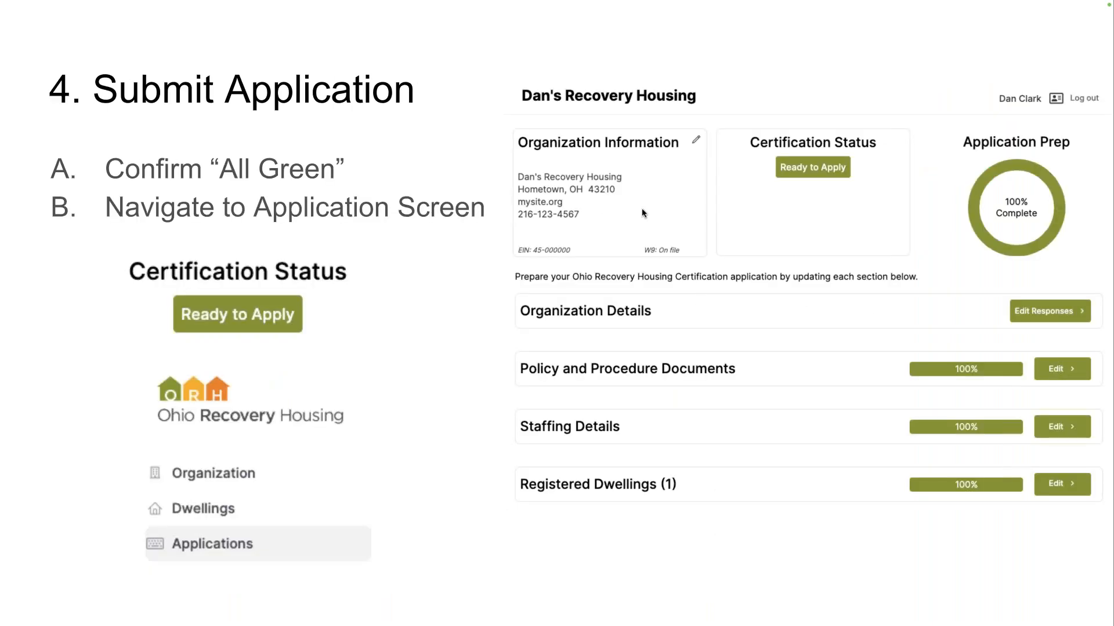
key("Right")
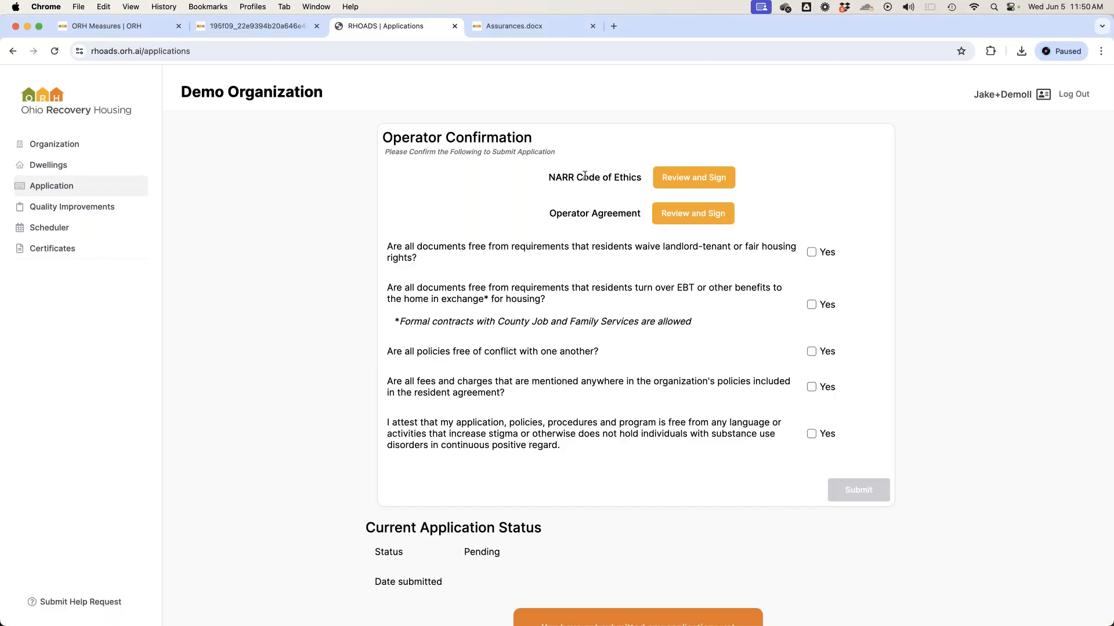
Step: Open the NARR Code of Ethics for review and download a copy of the document
left_click_drag(549, 178, 631, 179)
left_click(698, 183)
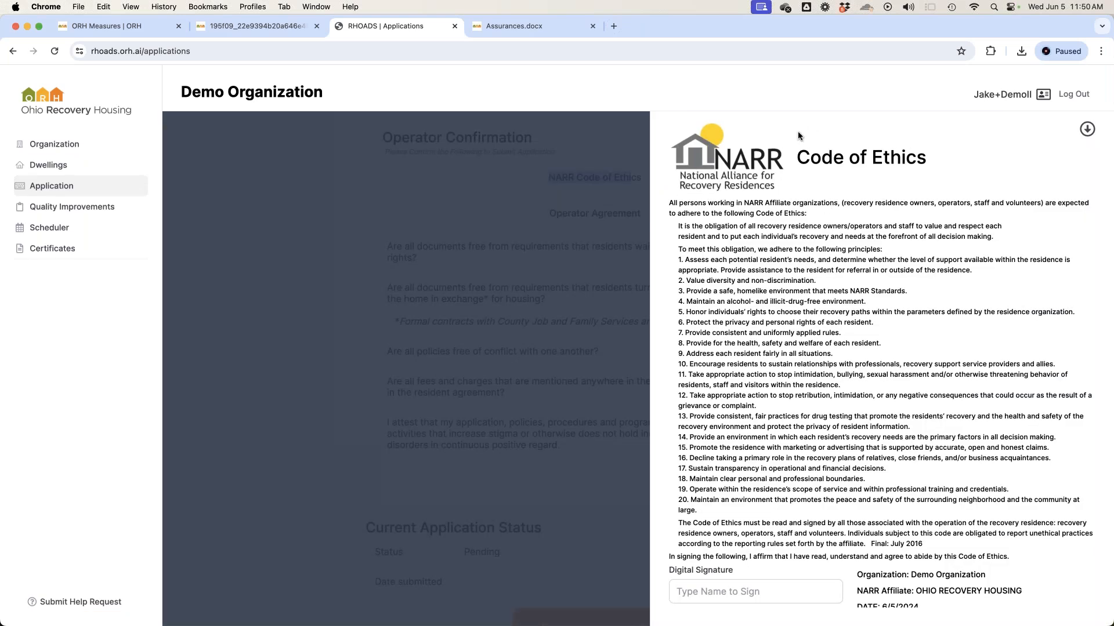
left_click_drag(713, 213, 828, 511)
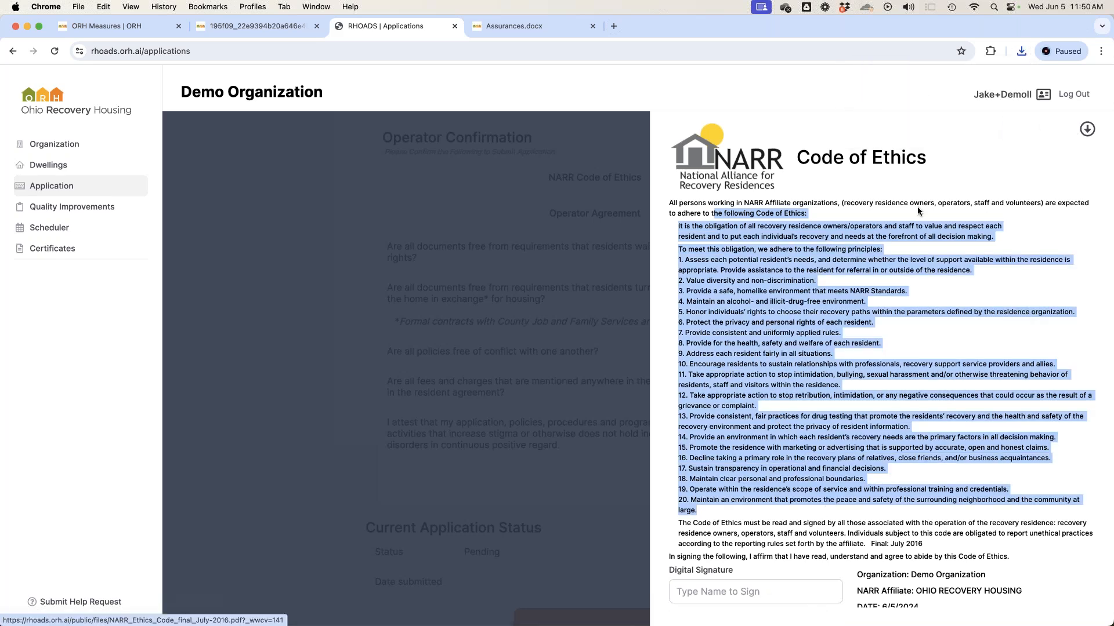
left_click(928, 156)
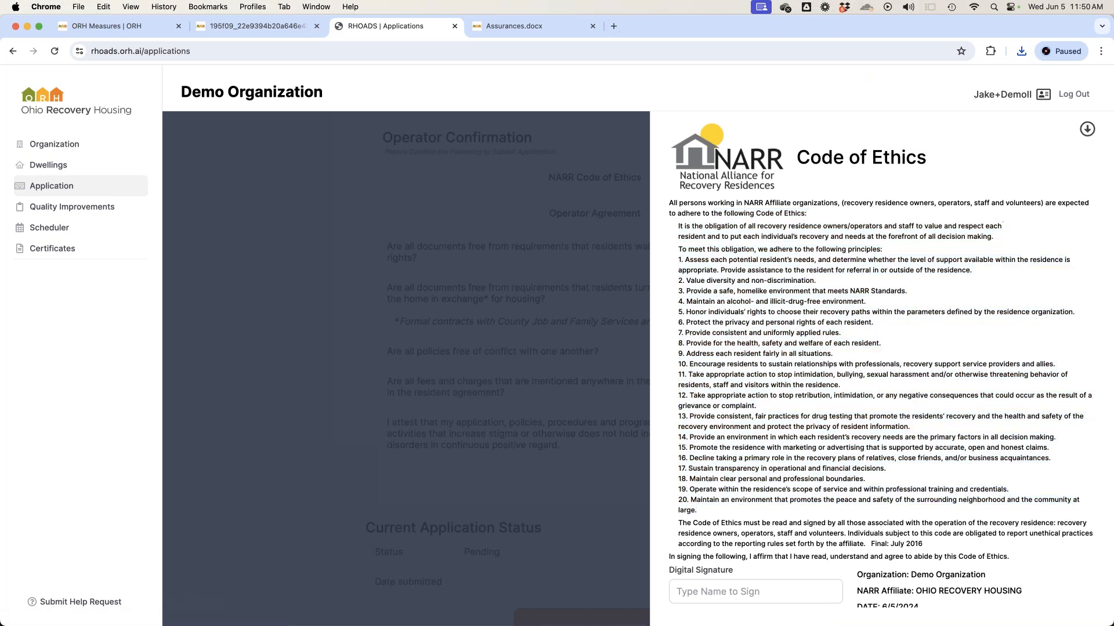
left_click(1088, 133)
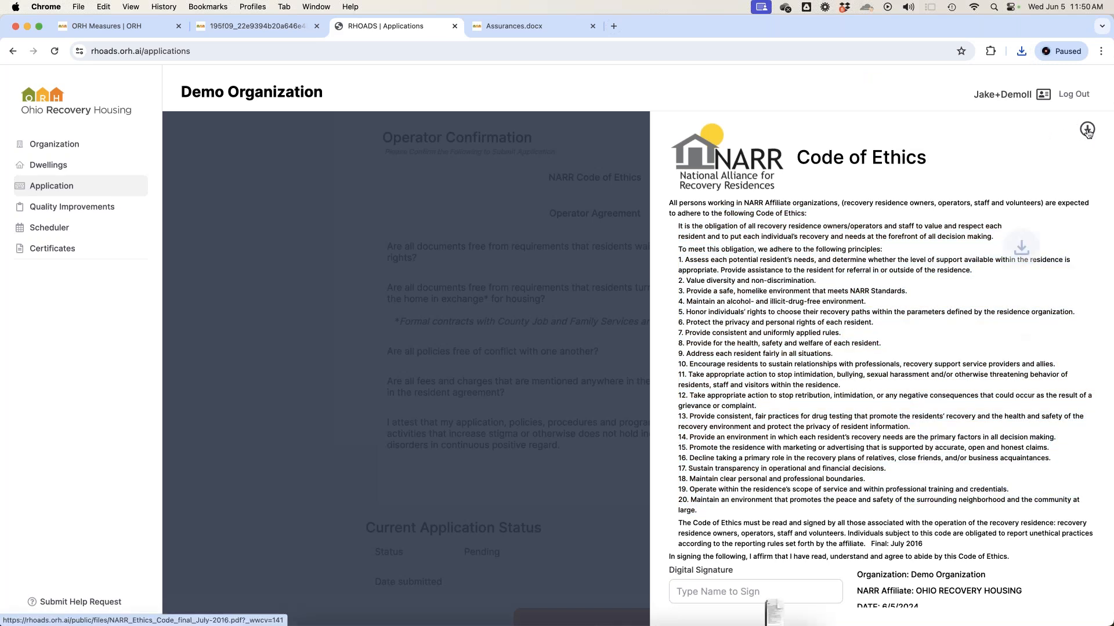
left_click(1021, 50)
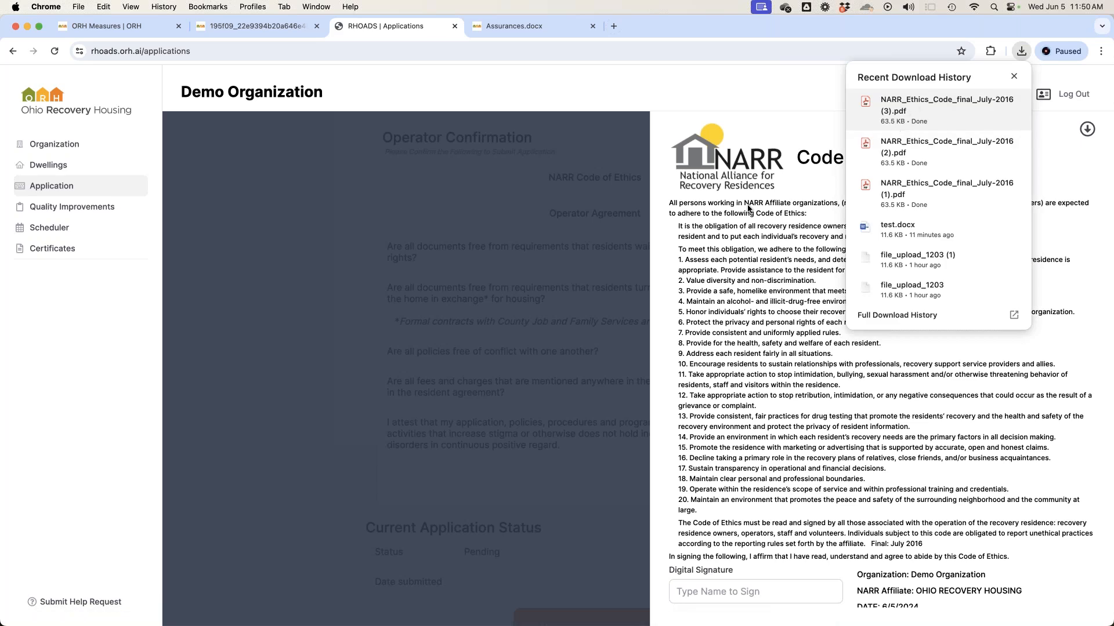
left_click(806, 181)
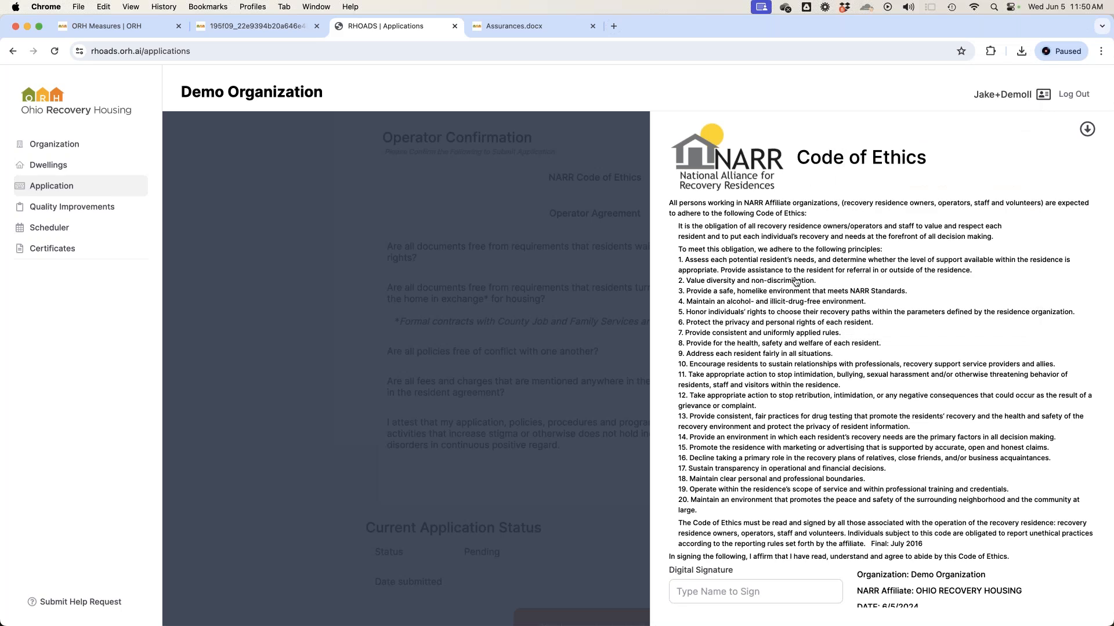
Step: Digitally sign the NARR Code of Ethics with the account holder's name exactly as registered, and close it
scroll(881, 406, "down", 1)
scroll(748, 514, "down", 1)
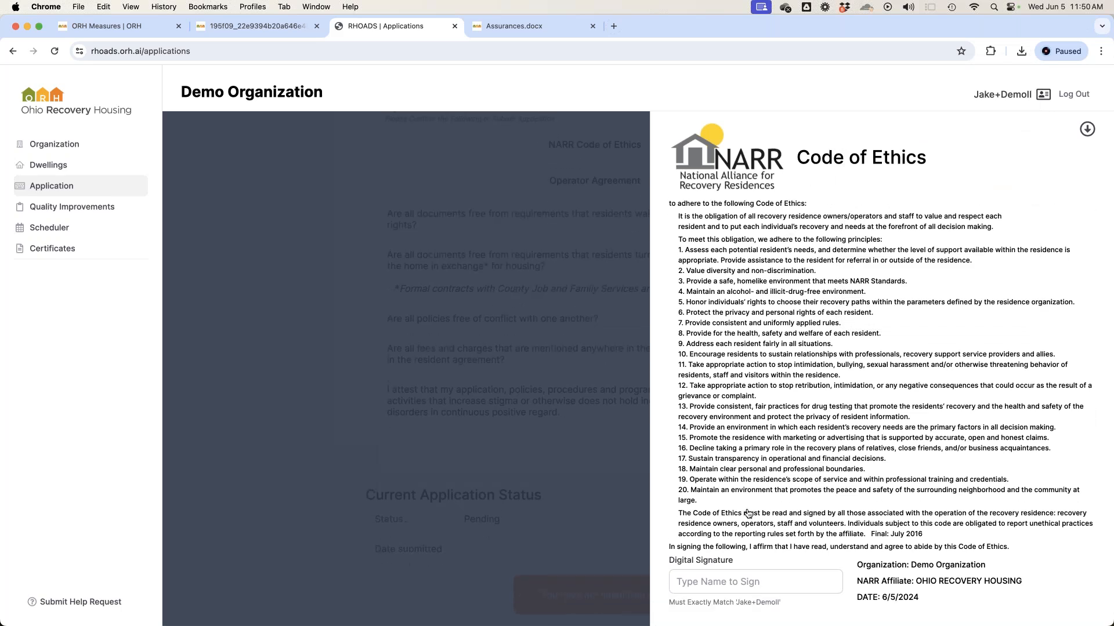
left_click(726, 580)
left_click_drag(669, 604, 781, 603)
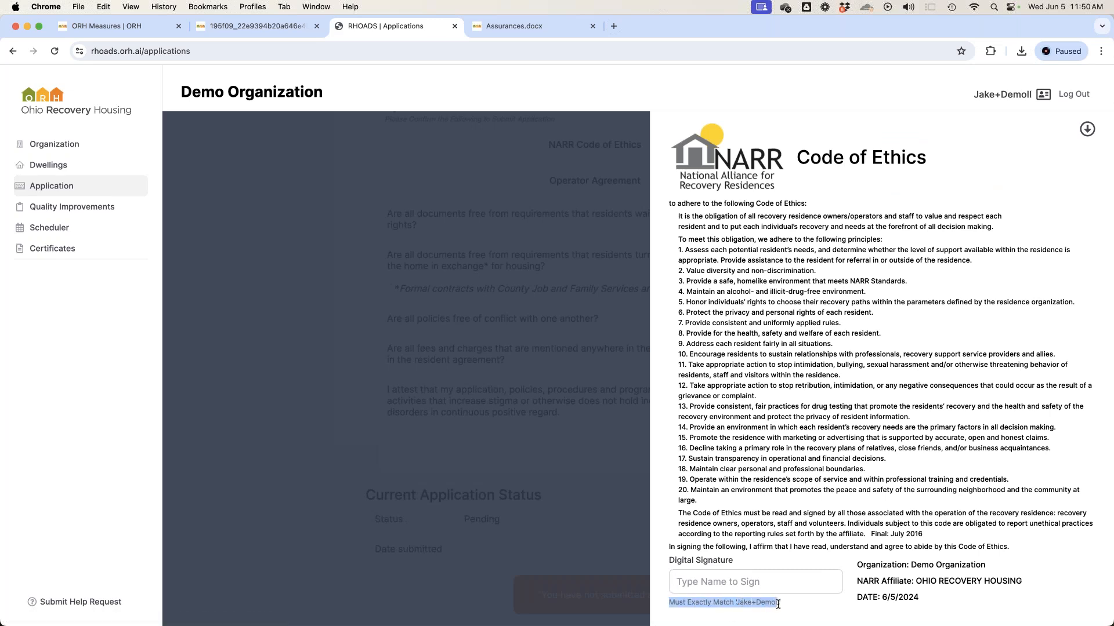
left_click(747, 582)
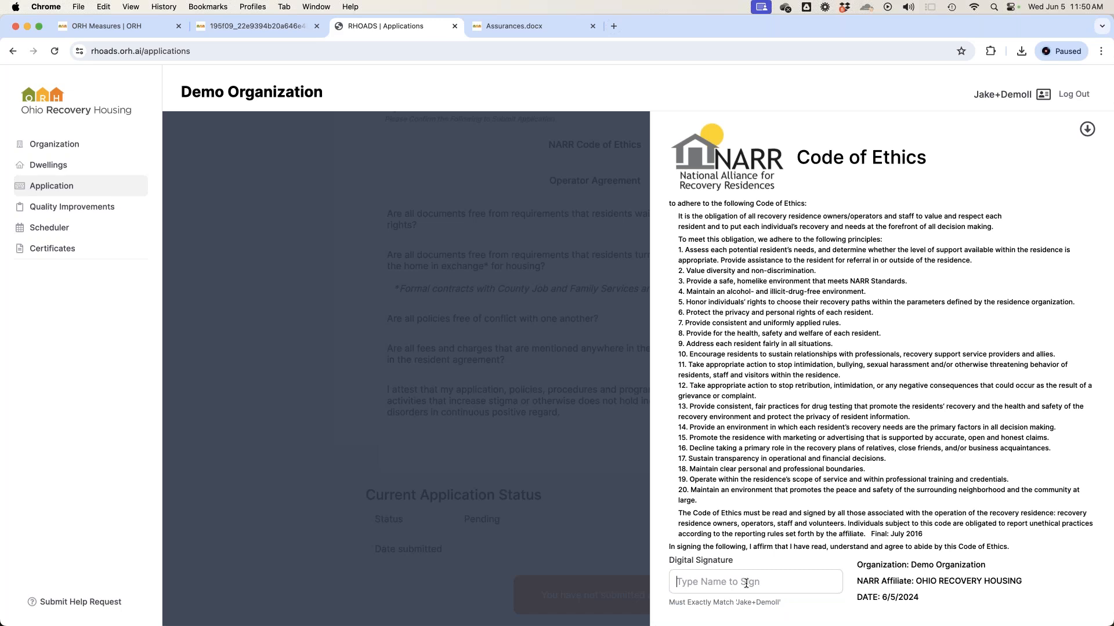
type("Jake+Demoll")
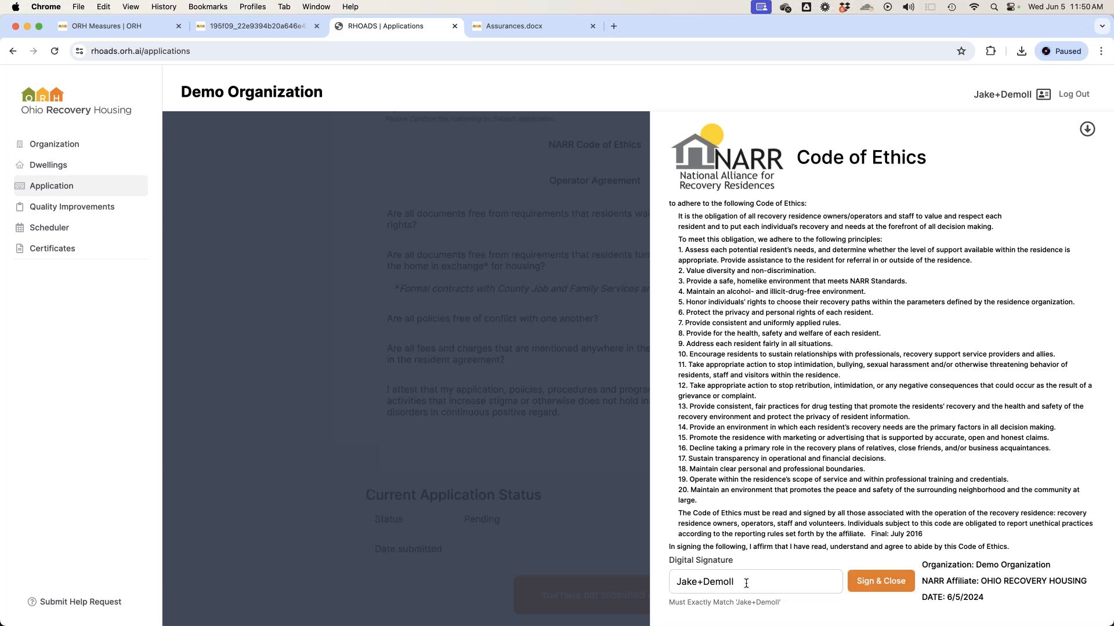
key("BackSpace")
key("BackSpace")
type("ll")
key("BackSpace")
type("l")
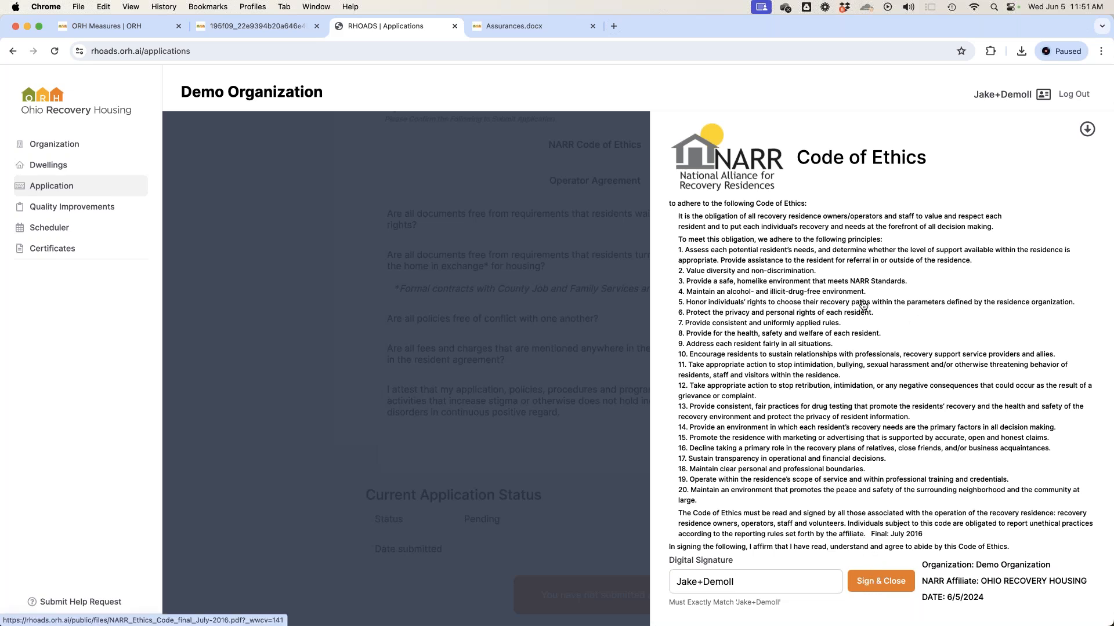
left_click(876, 588)
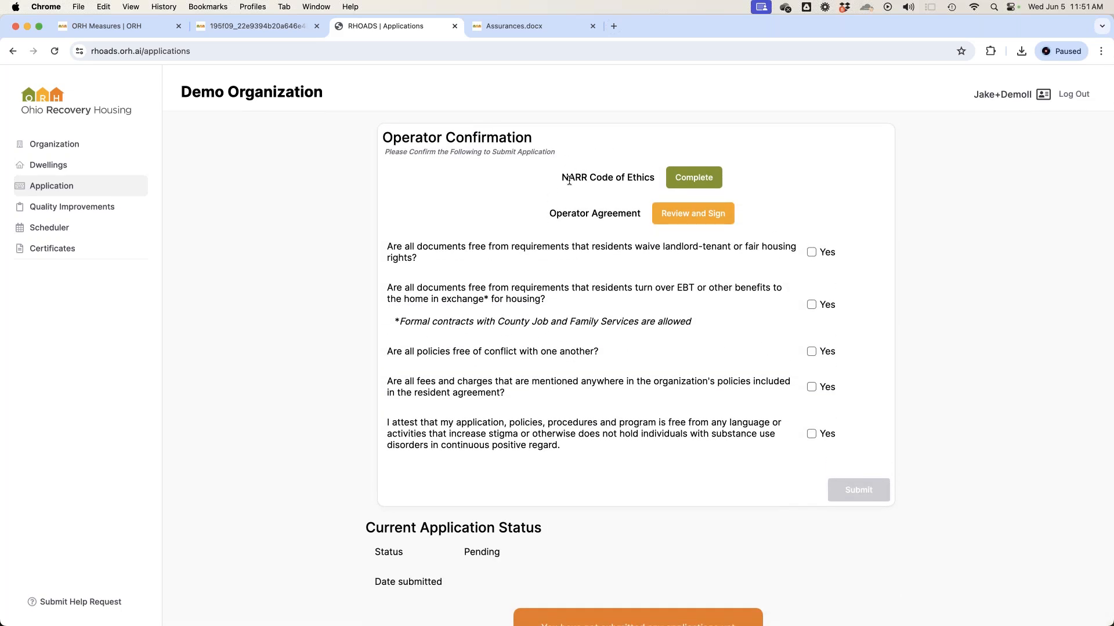
Step: Open the Operator Agreement, read through its conditions and download a copy of the document
left_click(689, 216)
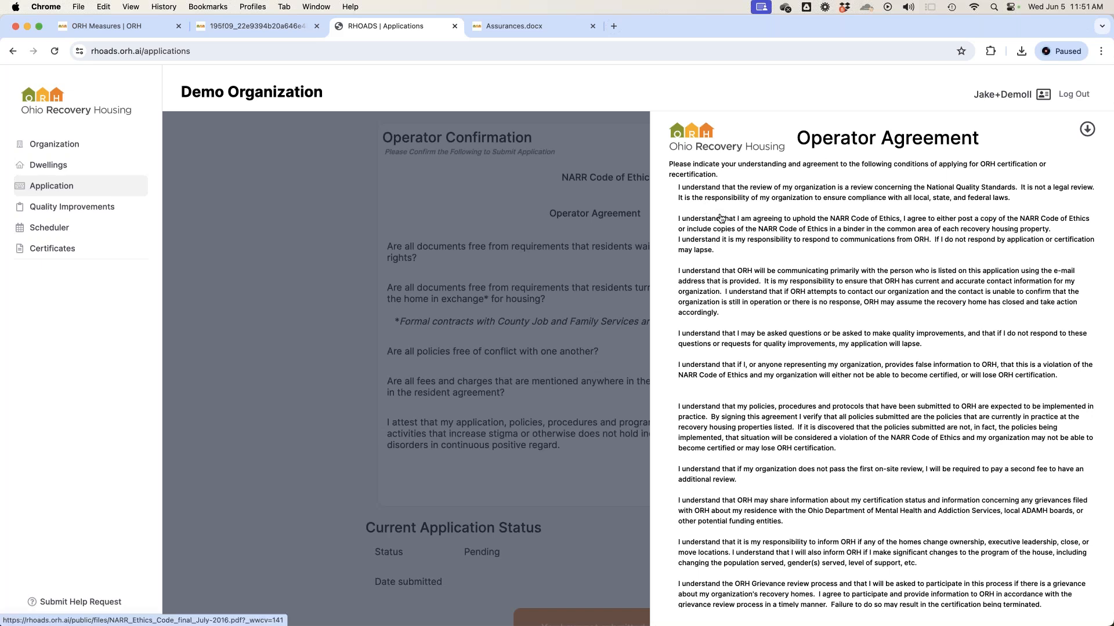
scroll(719, 218, "down", 5)
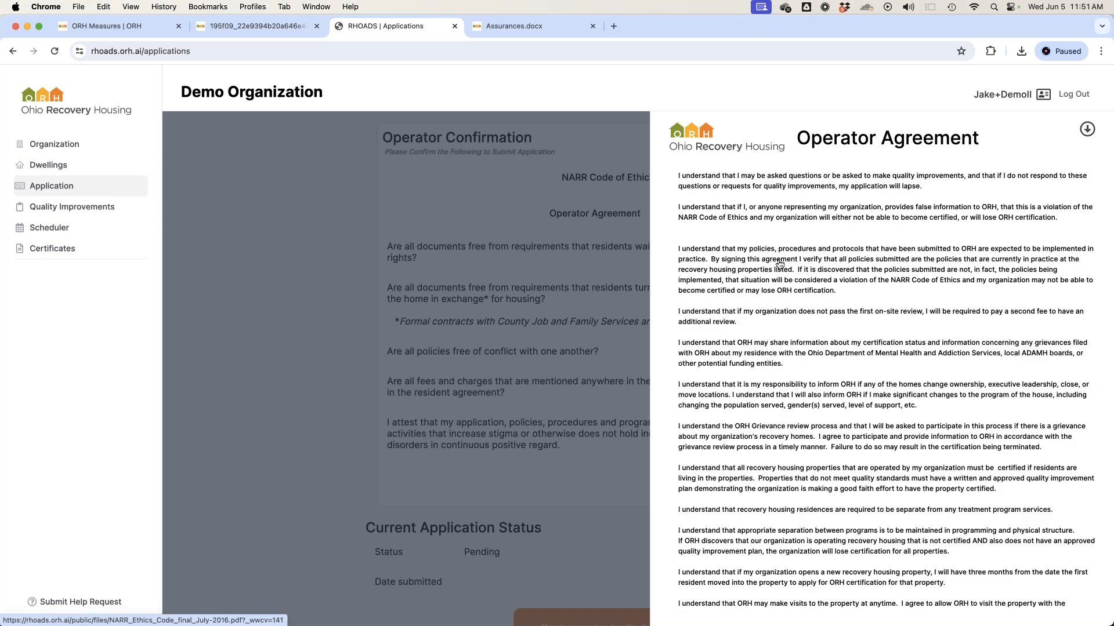
scroll(779, 264, "down", 1)
left_click(1086, 129)
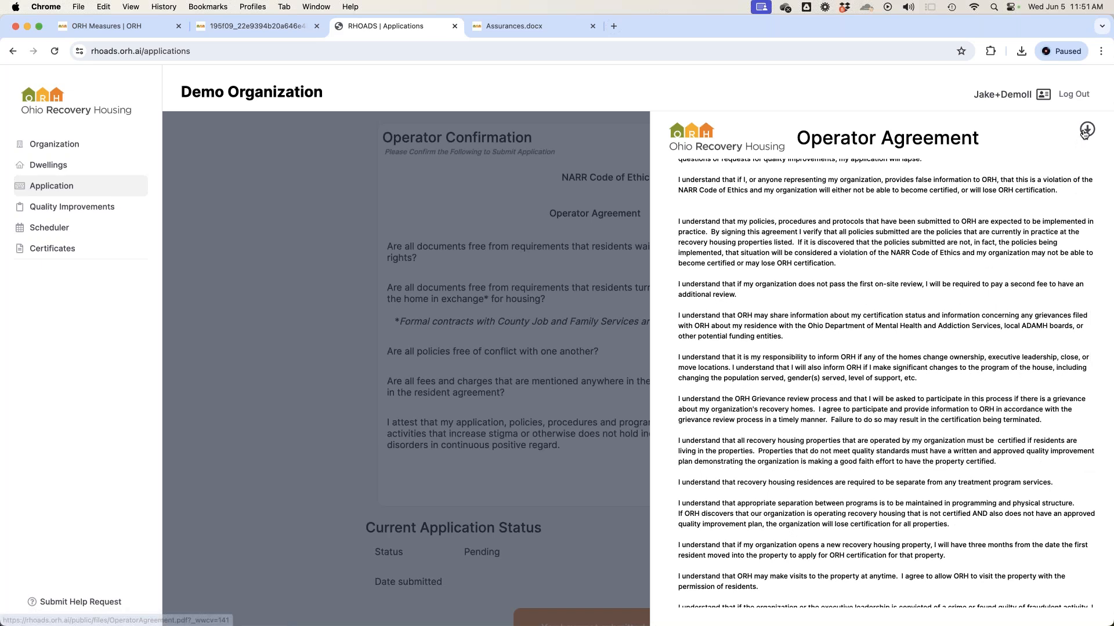
Step: Digitally sign the Operator Agreement with the account holder's name exactly as registered, and close it
scroll(818, 252, "down", 5)
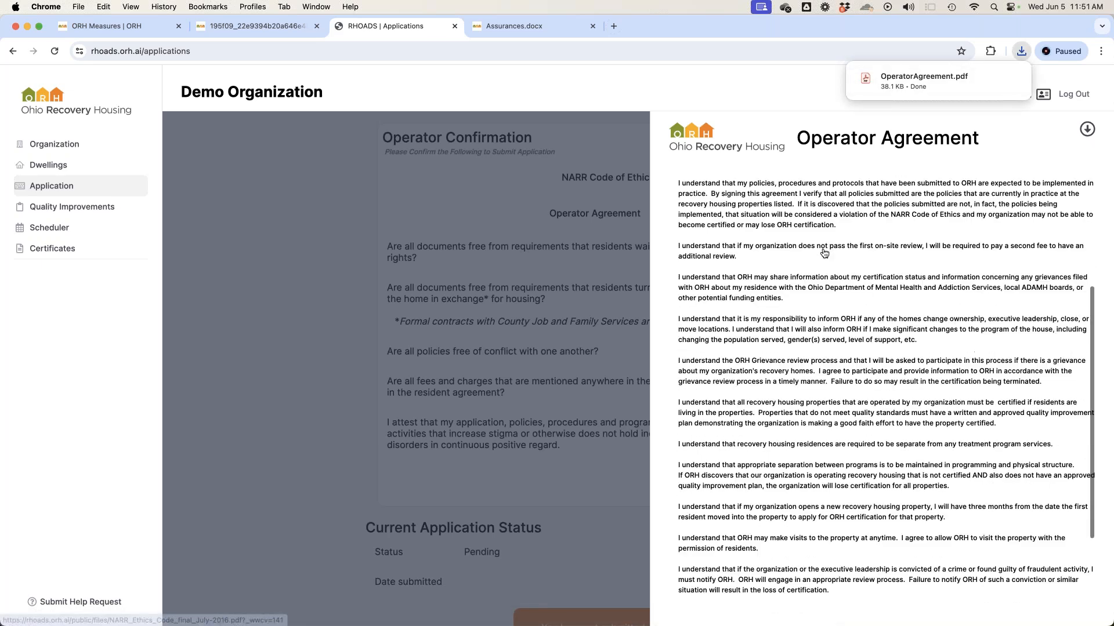
left_click(717, 580)
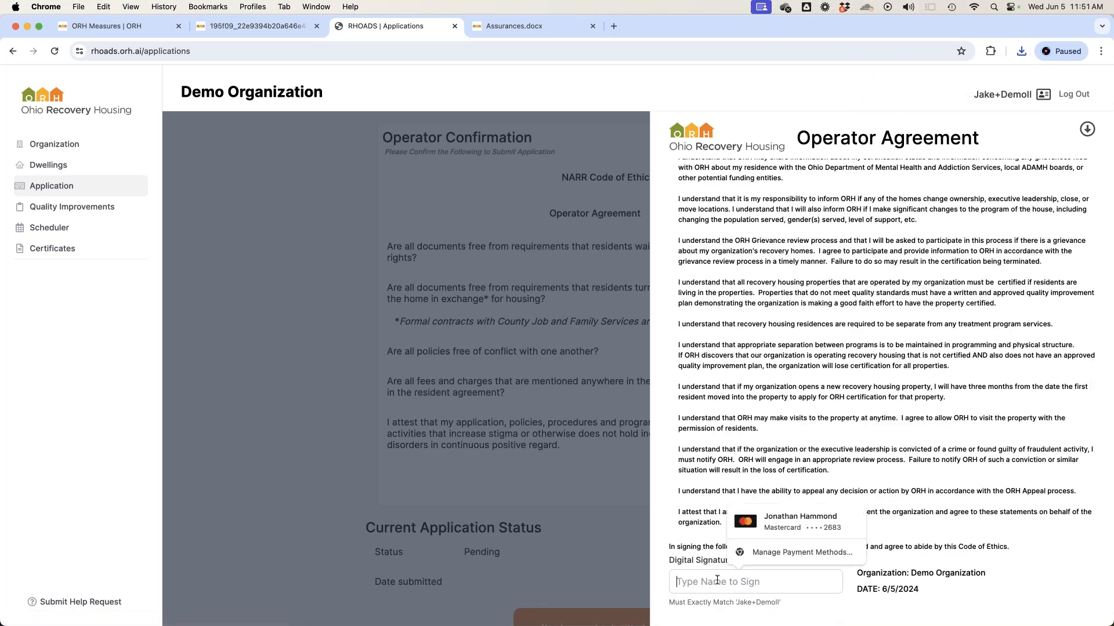
type("Jake")
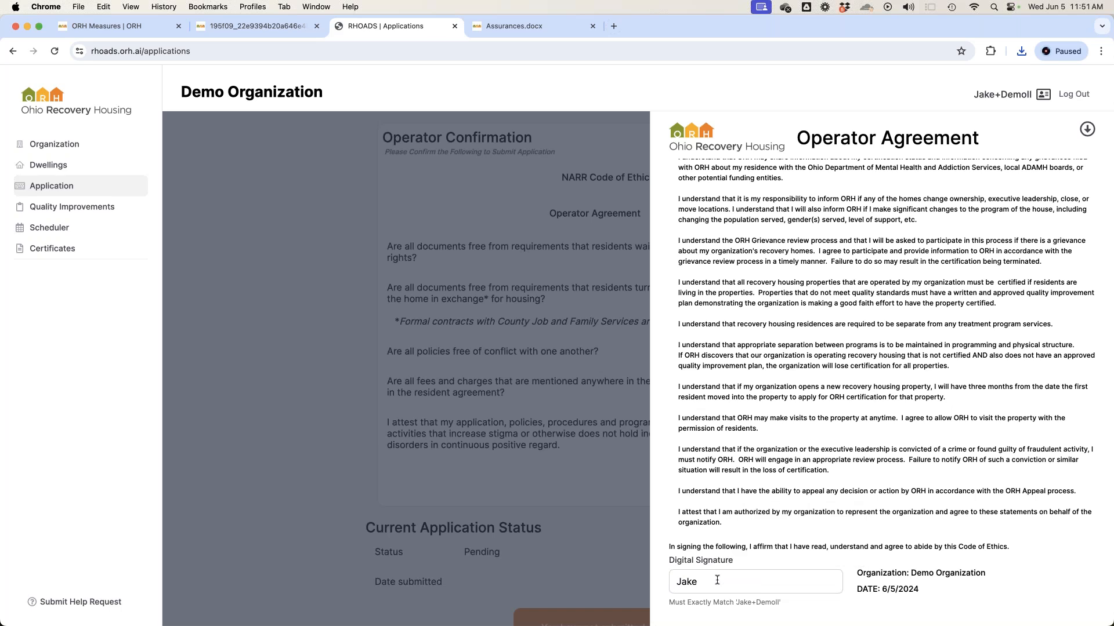
type("+Demoll")
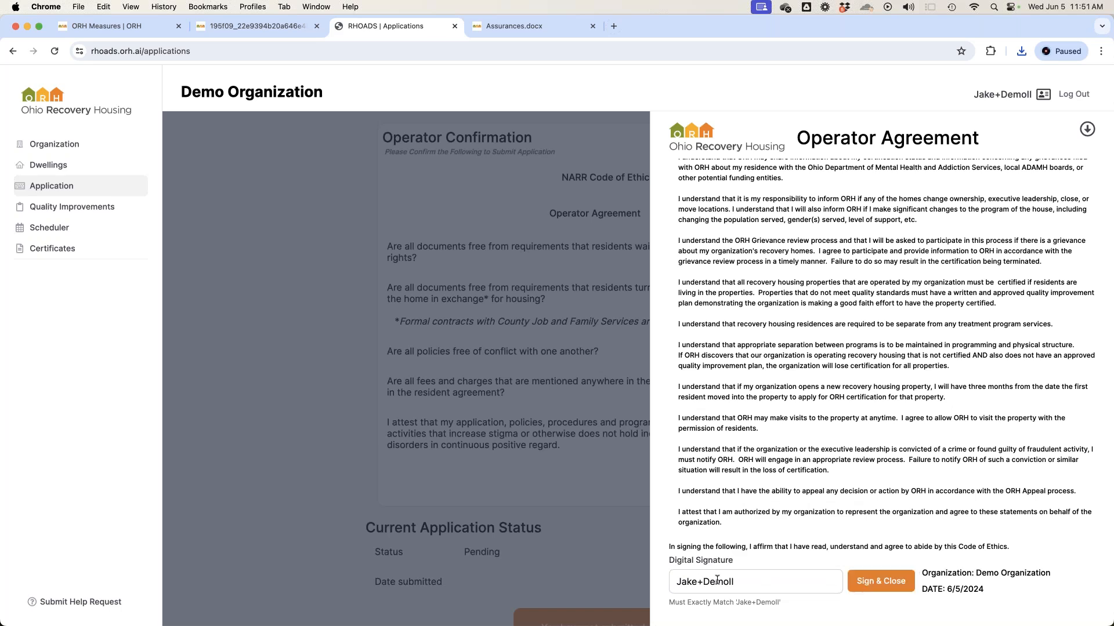
left_click(874, 584)
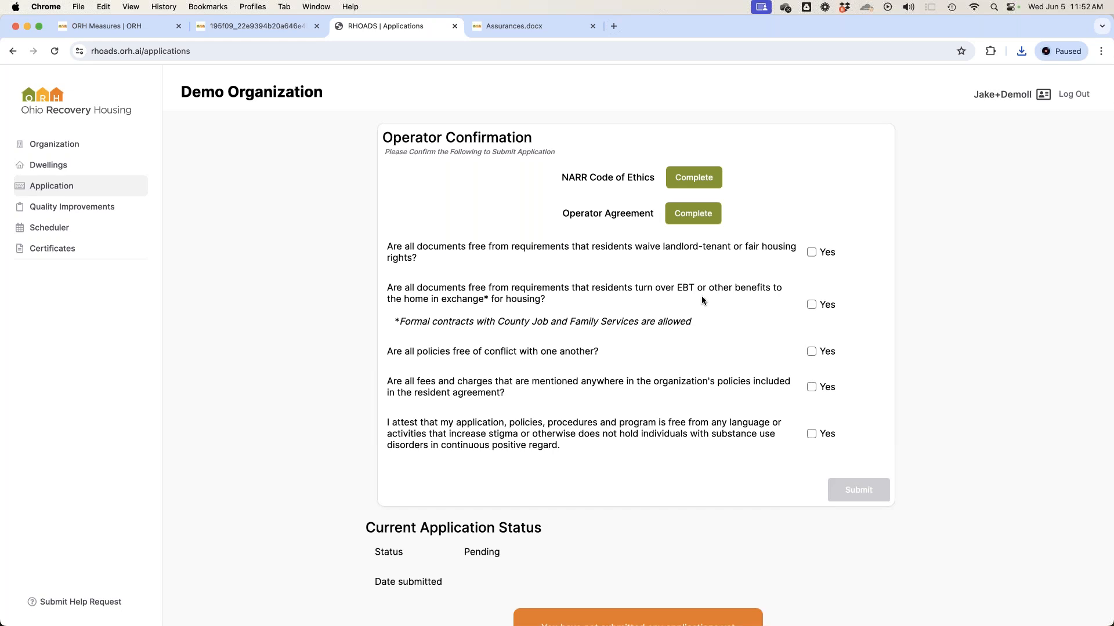
Step: Answer Yes to all five operator confirmation statements and submit the certification application
left_click(812, 254)
left_click(812, 305)
left_click(812, 351)
left_click(812, 387)
left_click(811, 434)
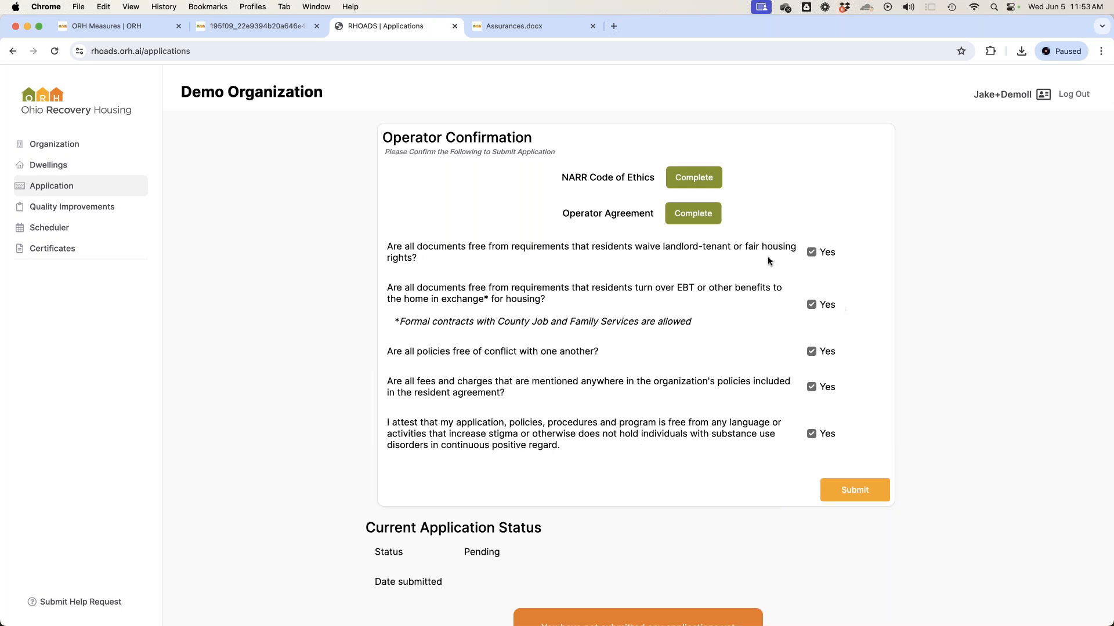
left_click(855, 490)
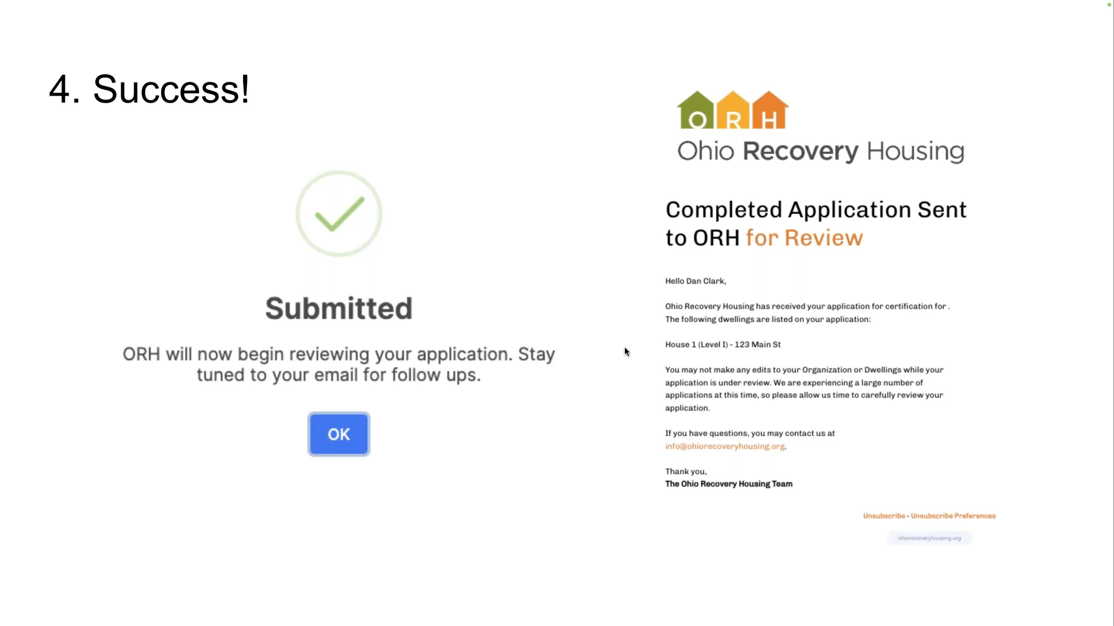
Step: Switch to the Ohio Recovery Housing website's home page and locate the certification application link and the office contact details in the footer
key("ctrl+Left")
left_click(95, 26)
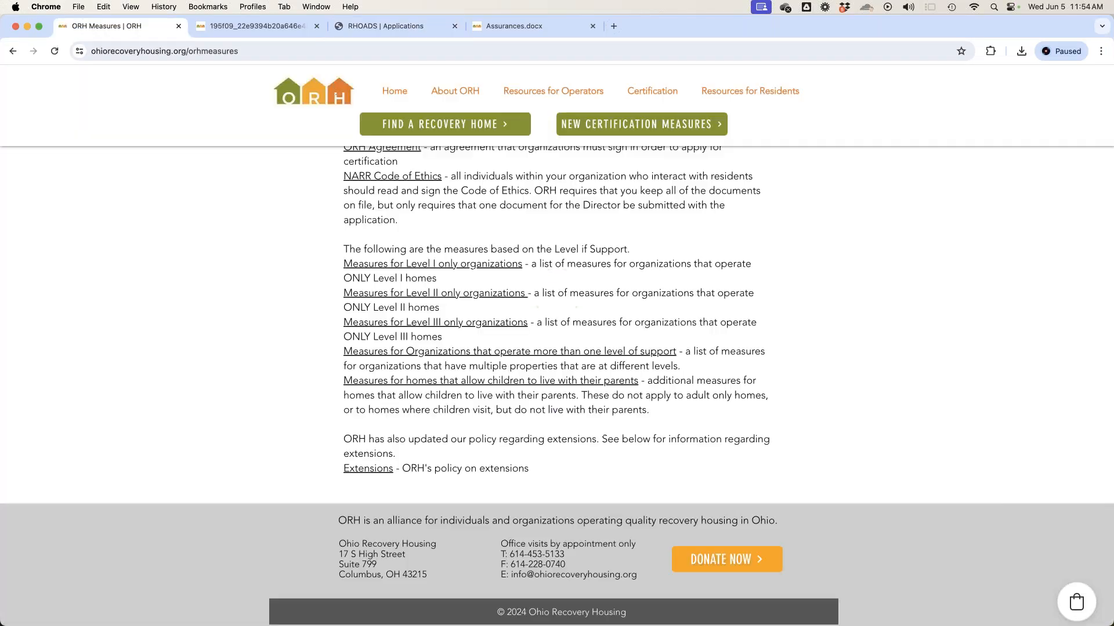
scroll(321, 211, "up", 10)
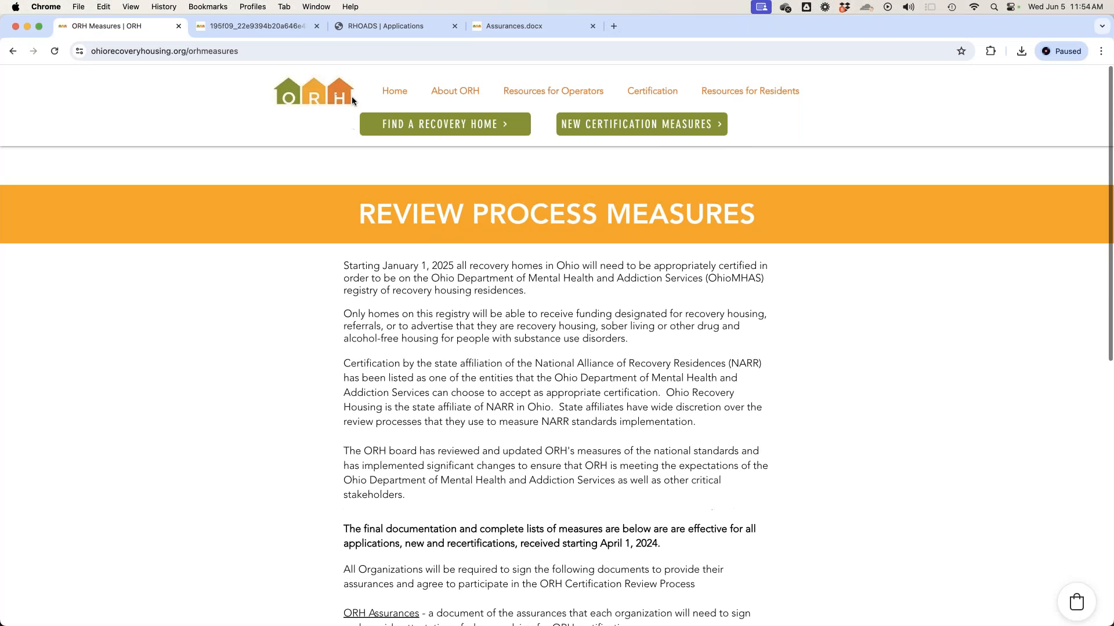
left_click(351, 99)
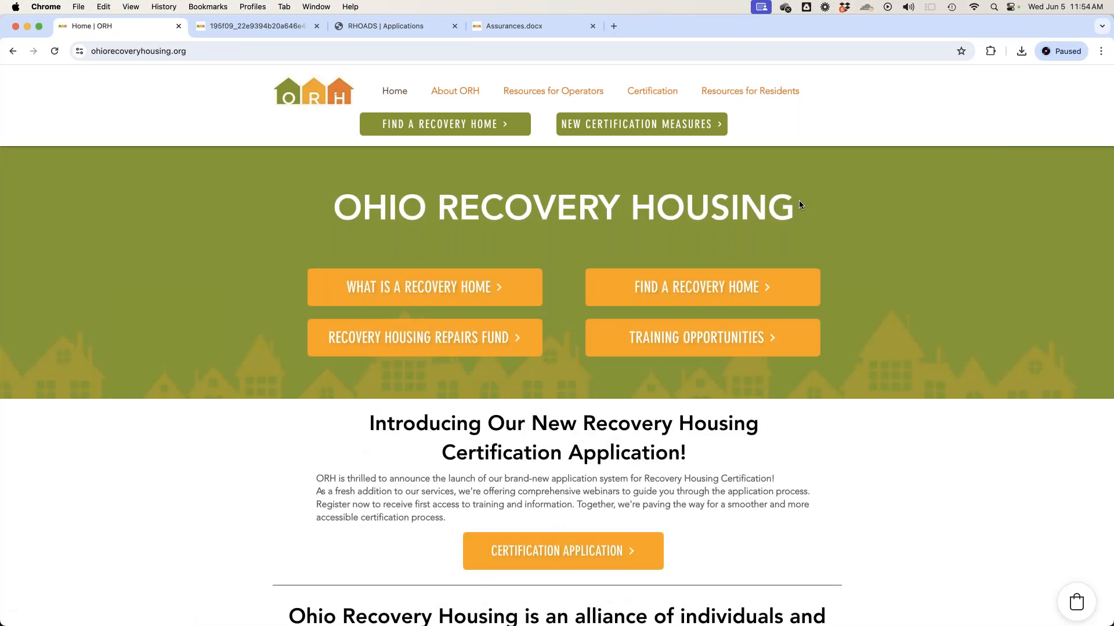
scroll(799, 204, "down", 5)
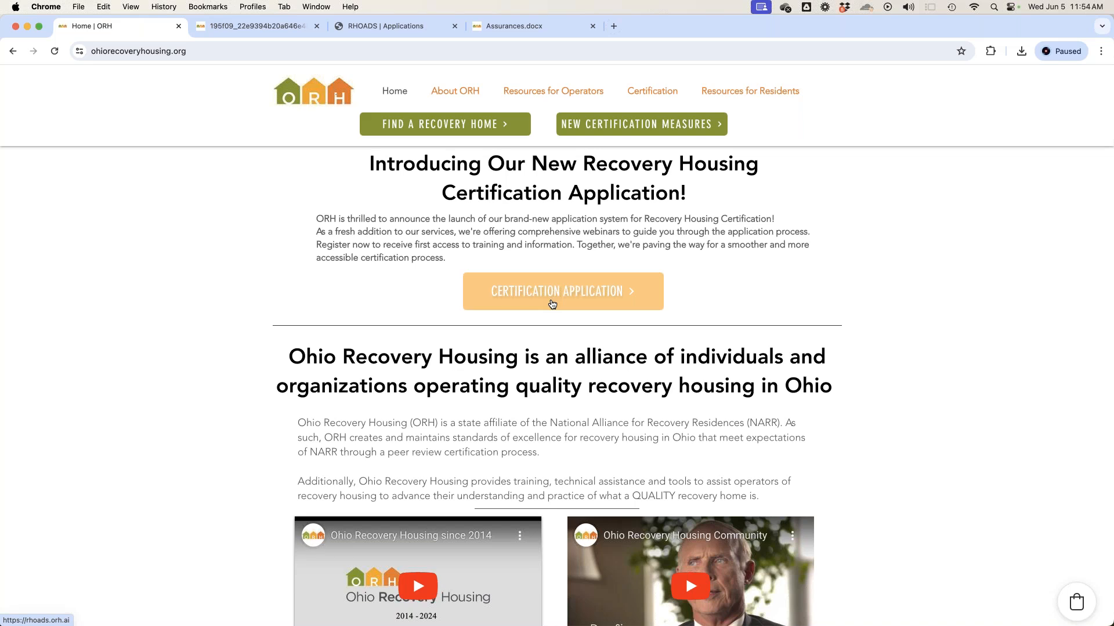
scroll(552, 303, "down", 4)
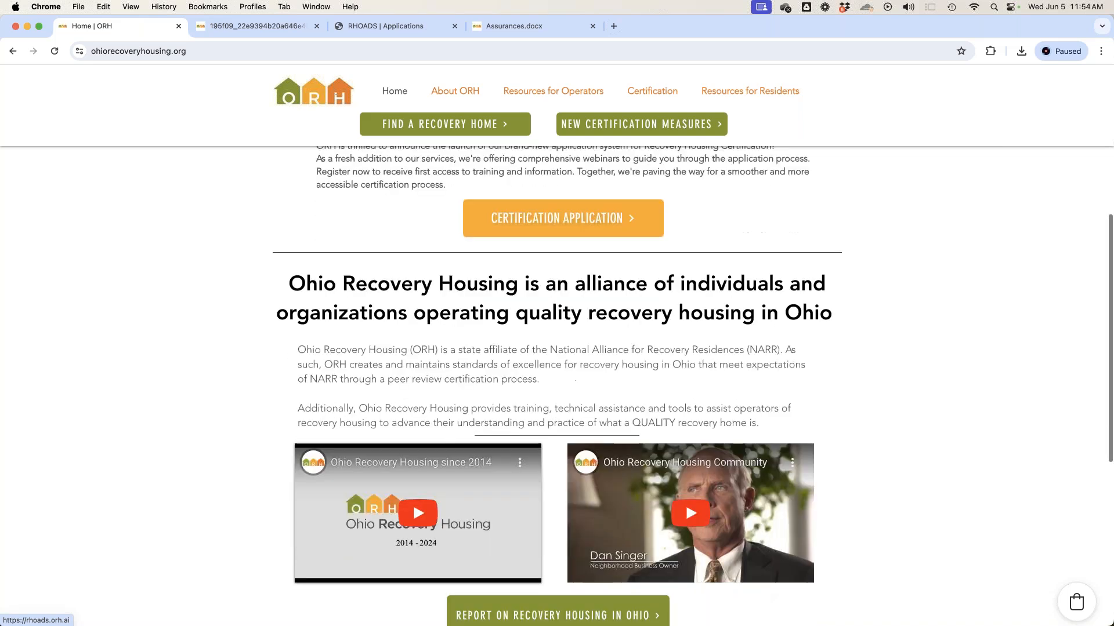
scroll(553, 298, "down", 2)
scroll(552, 298, "down", 2)
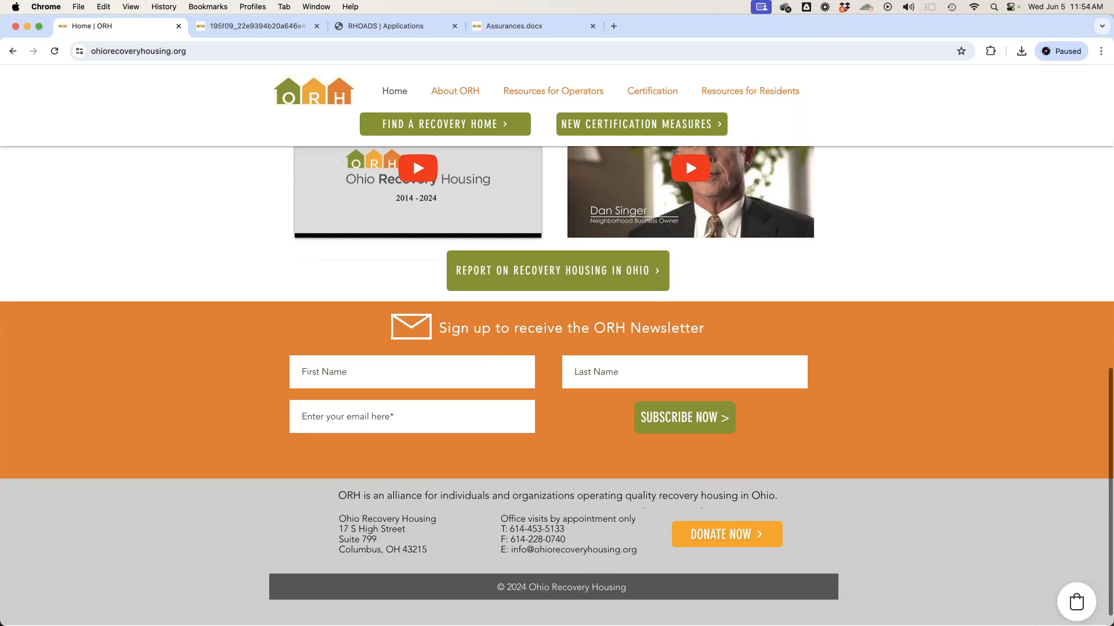
left_click_drag(647, 555, 503, 515)
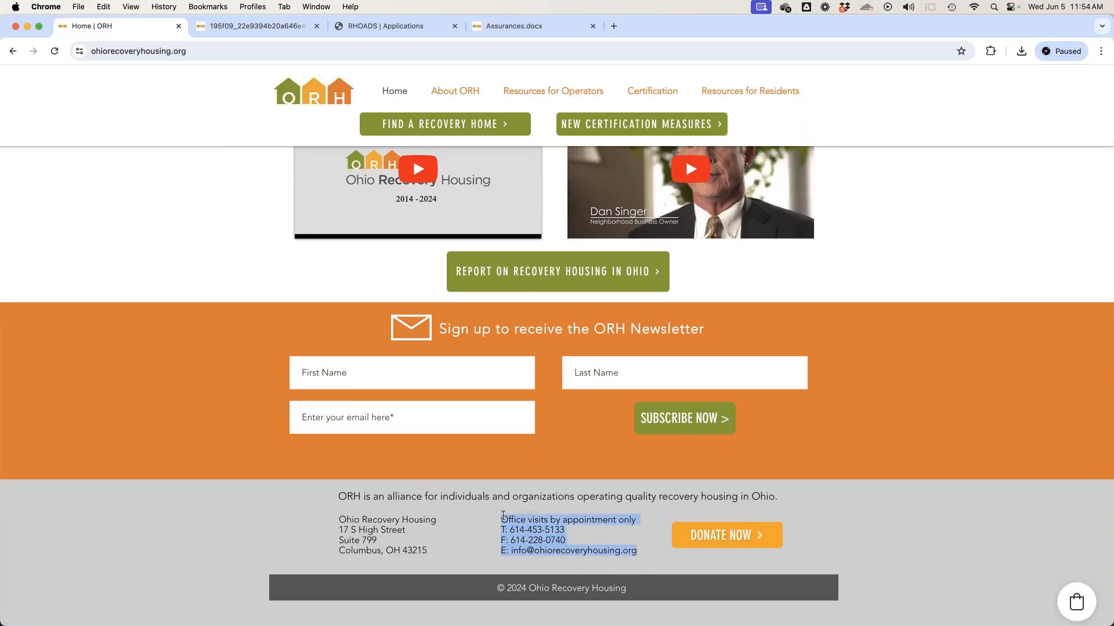
left_click(522, 493)
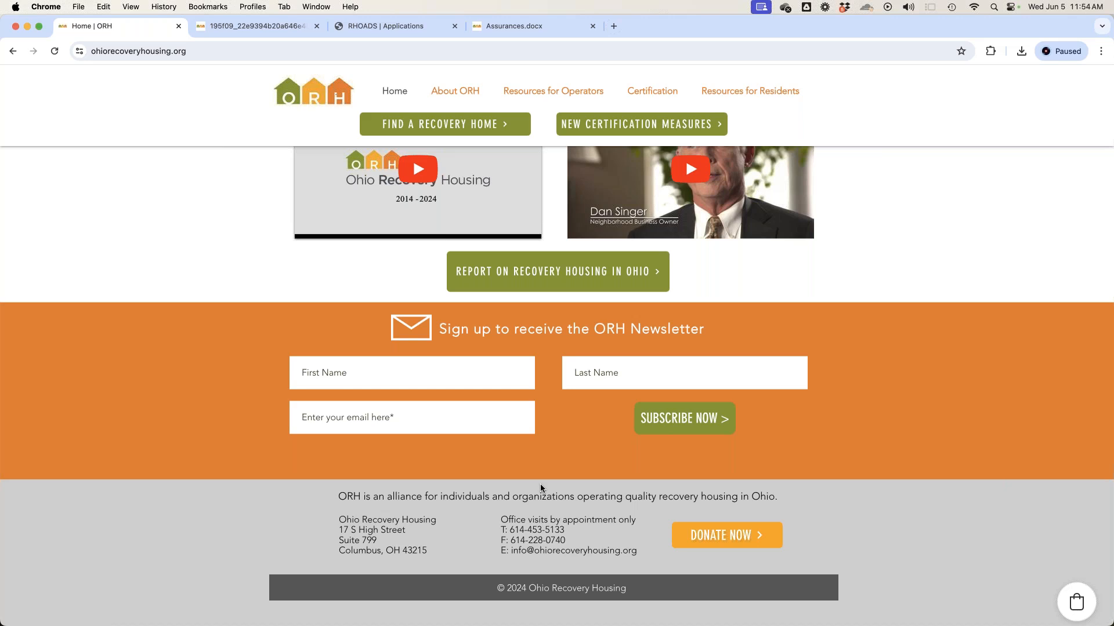
Step: Open the Training Opportunities page from the home page and review the listed webinars, video library, on-demand courses and county board training
scroll(540, 487, "up", 8)
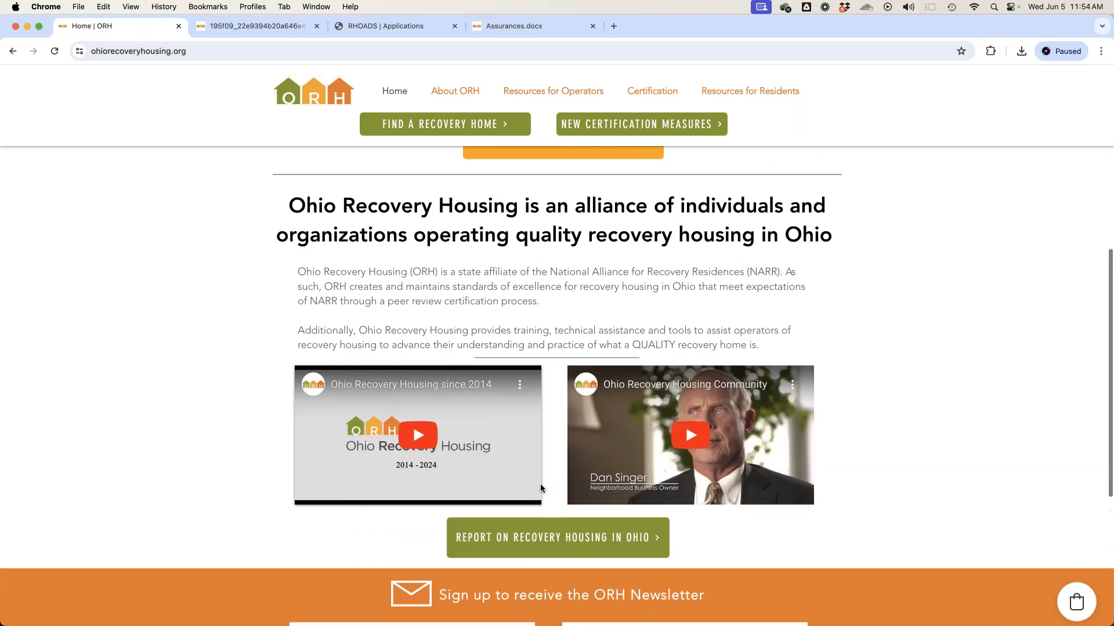
scroll(540, 487, "up", 3)
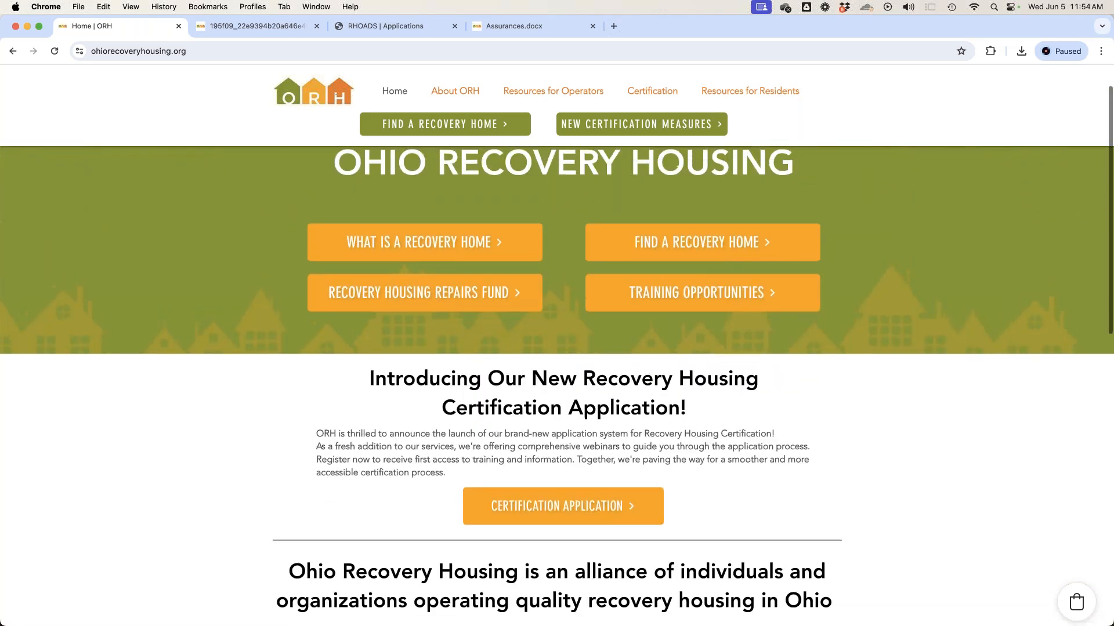
left_click(700, 342)
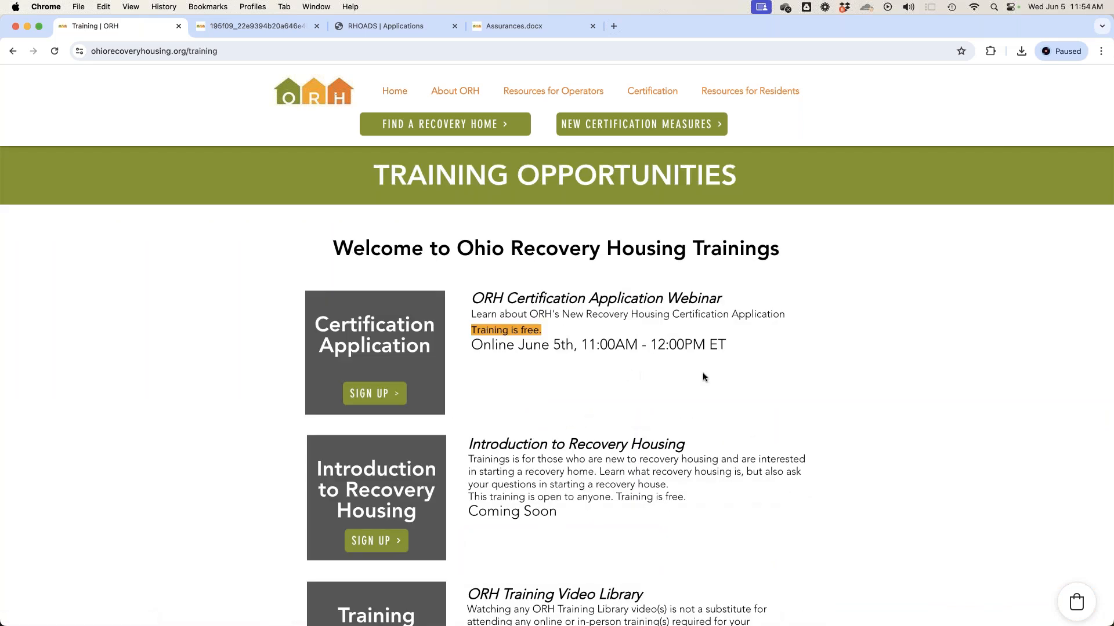
scroll(702, 378, "down", 2)
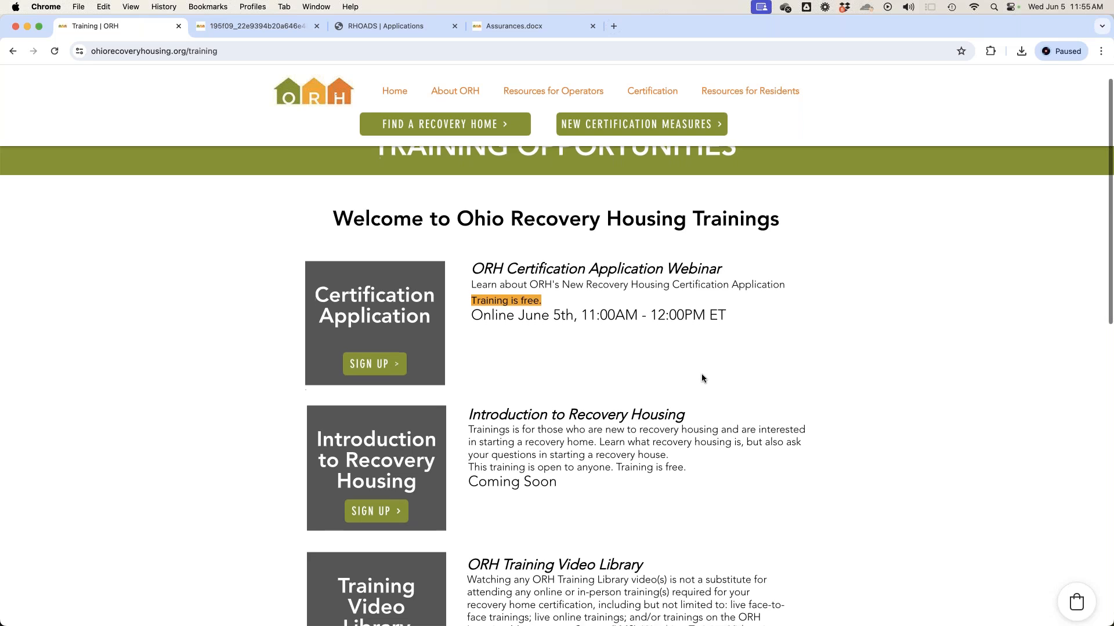
scroll(701, 378, "down", 1)
scroll(701, 378, "down", 3)
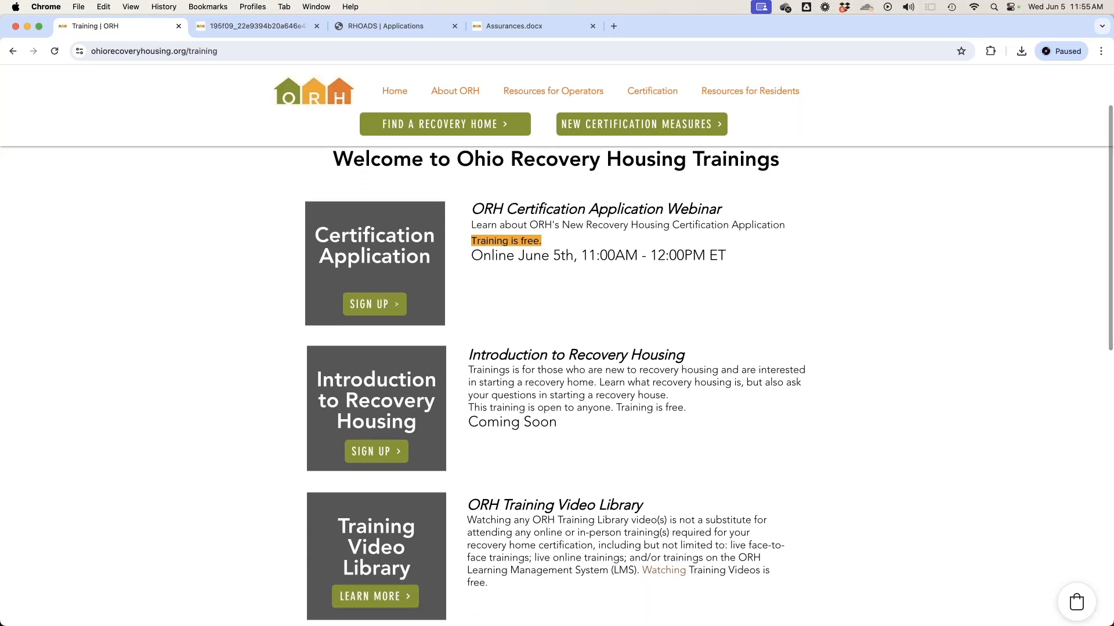
scroll(702, 374, "down", 3)
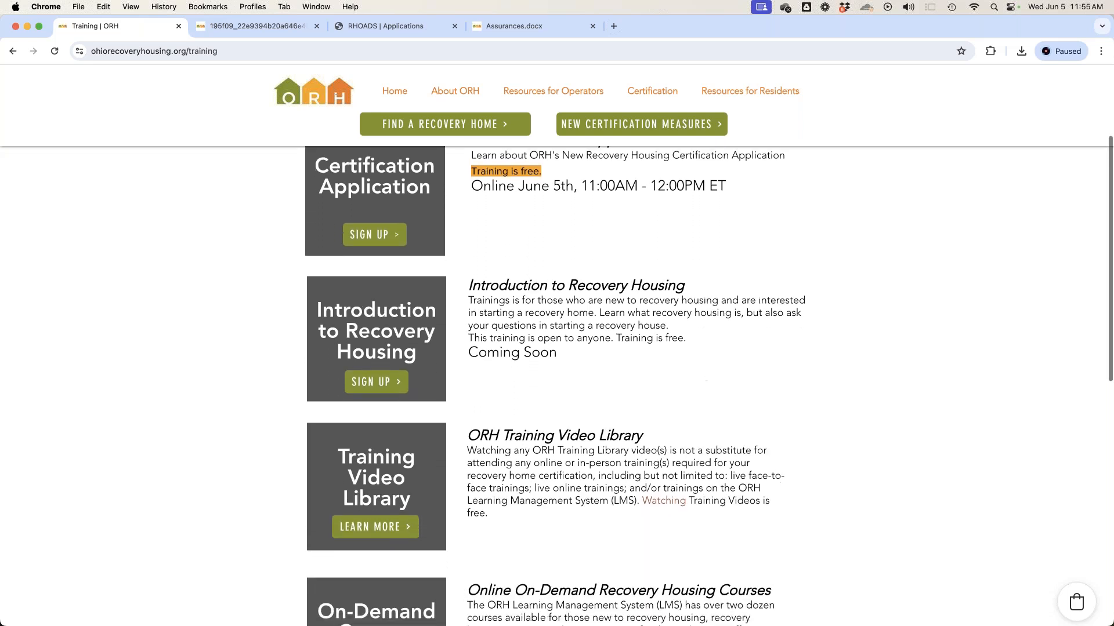
scroll(701, 378, "down", 2)
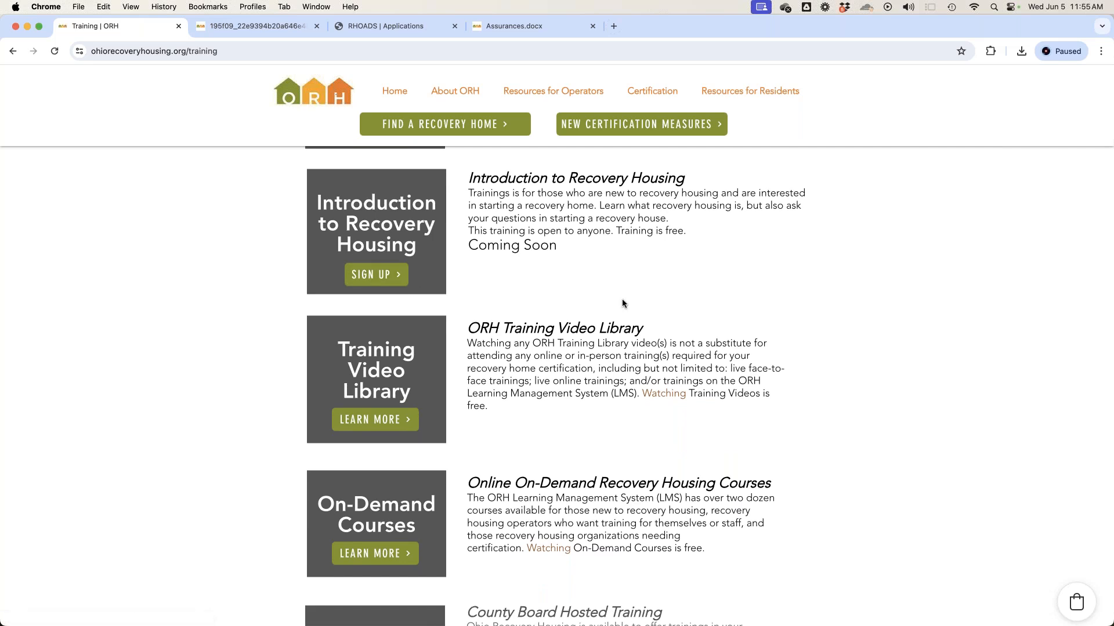
scroll(626, 296, "down", 1)
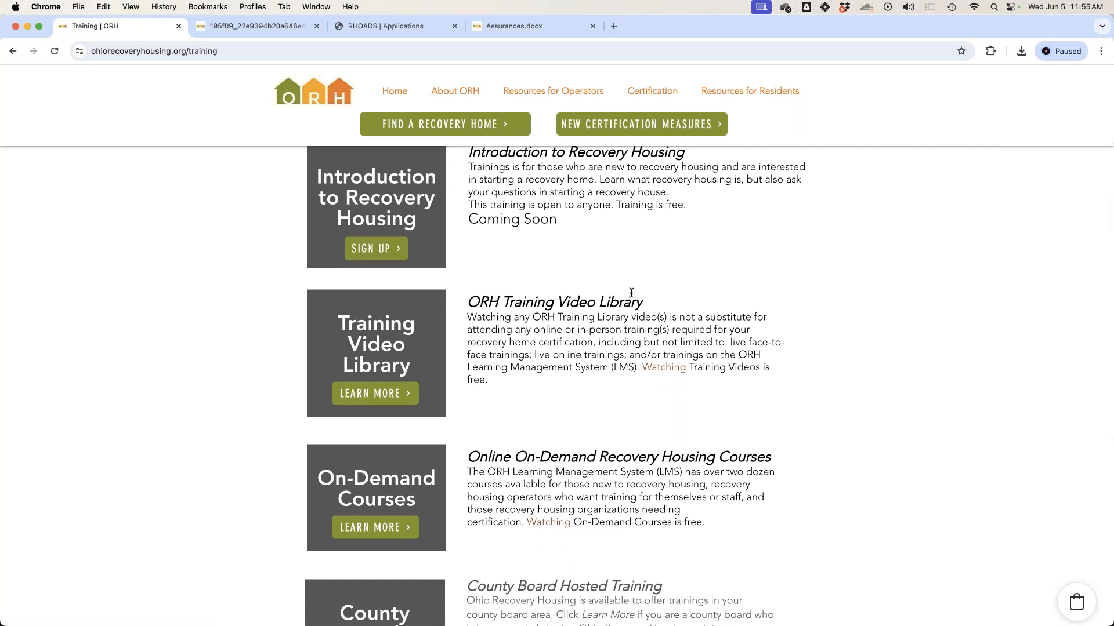
scroll(635, 295, "down", 4)
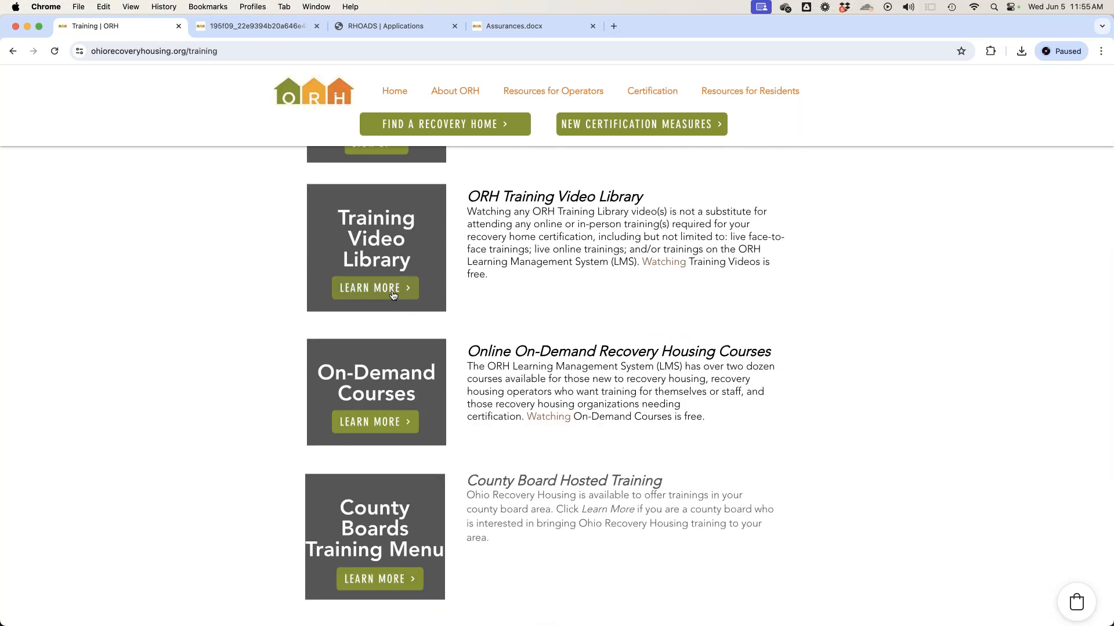
Step: Open the Training Video Library in a separate tab and look through its recovery housing videos
left_click(372, 288, "super")
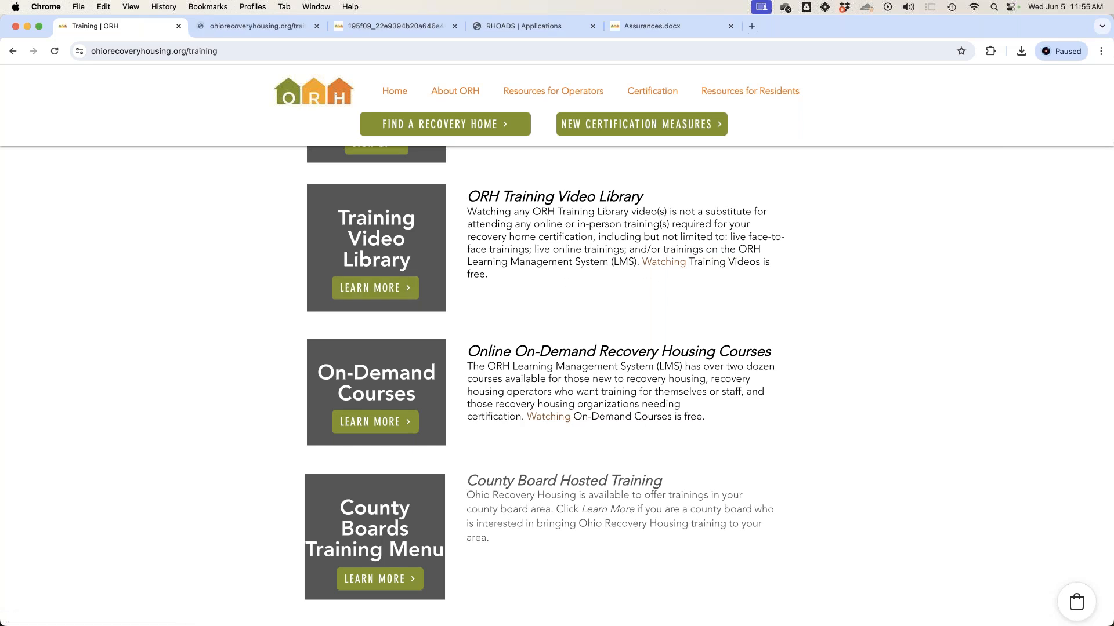
left_click(279, 29)
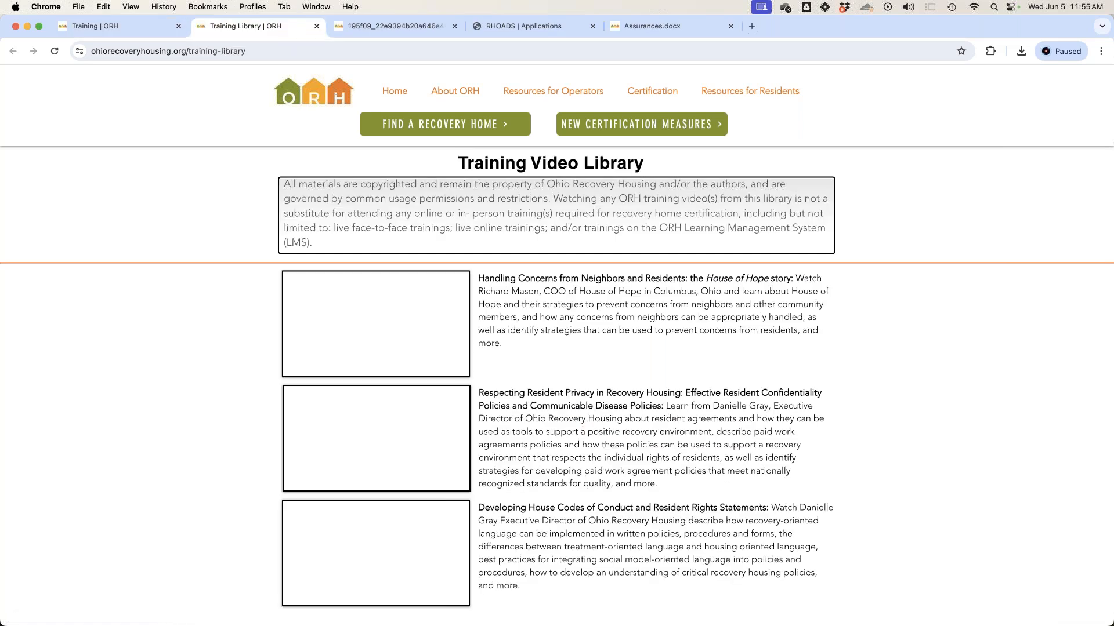
scroll(574, 299, "down", 2)
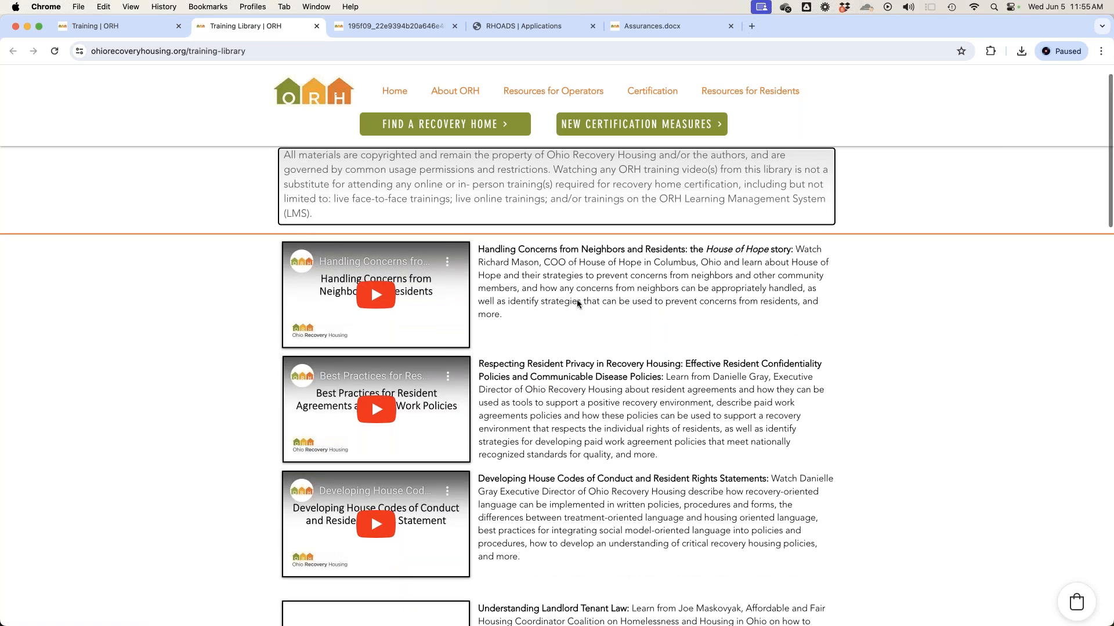
scroll(568, 299, "down", 5)
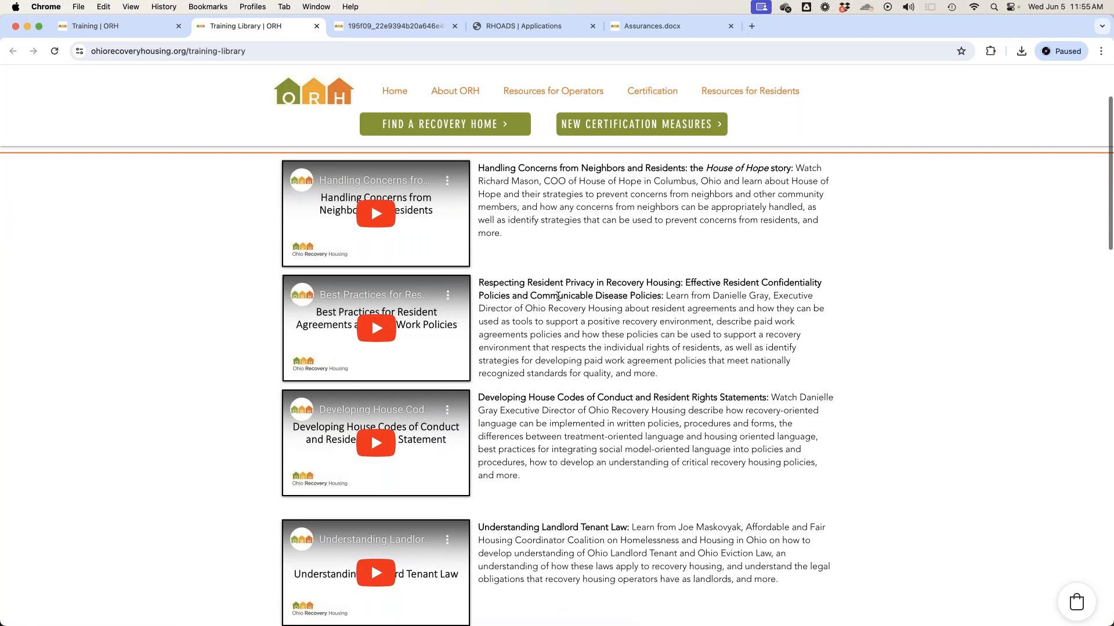
scroll(372, 218, "down", 7)
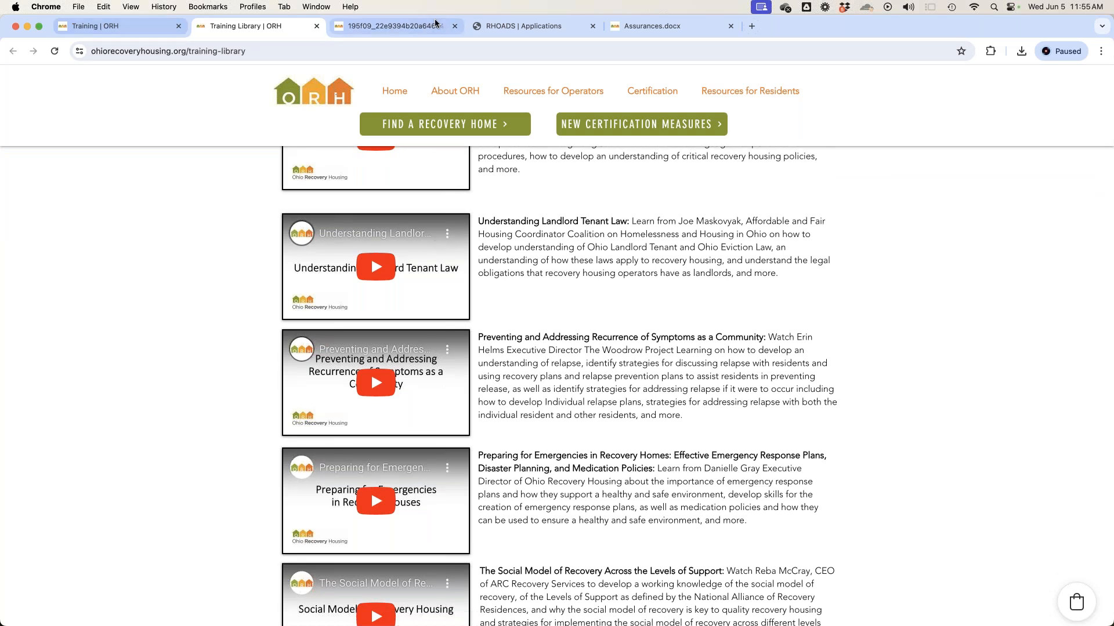
Step: Return to RHOADS, dismiss the submission notice, view the organization overview and open a blank help request form
left_click(526, 28)
left_click(45, 179)
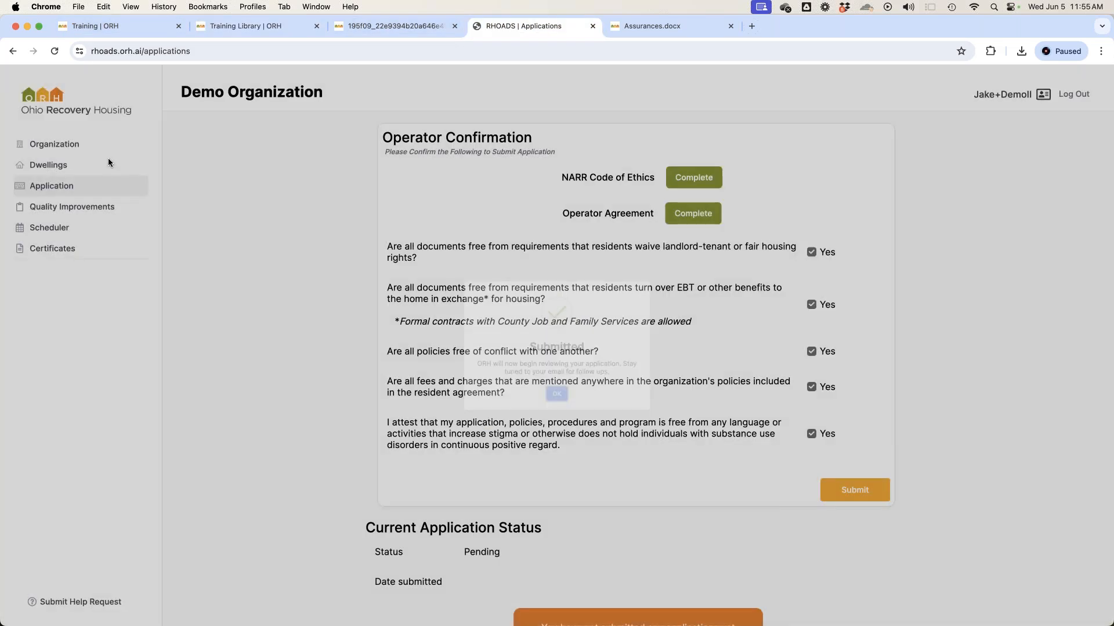
left_click(79, 141)
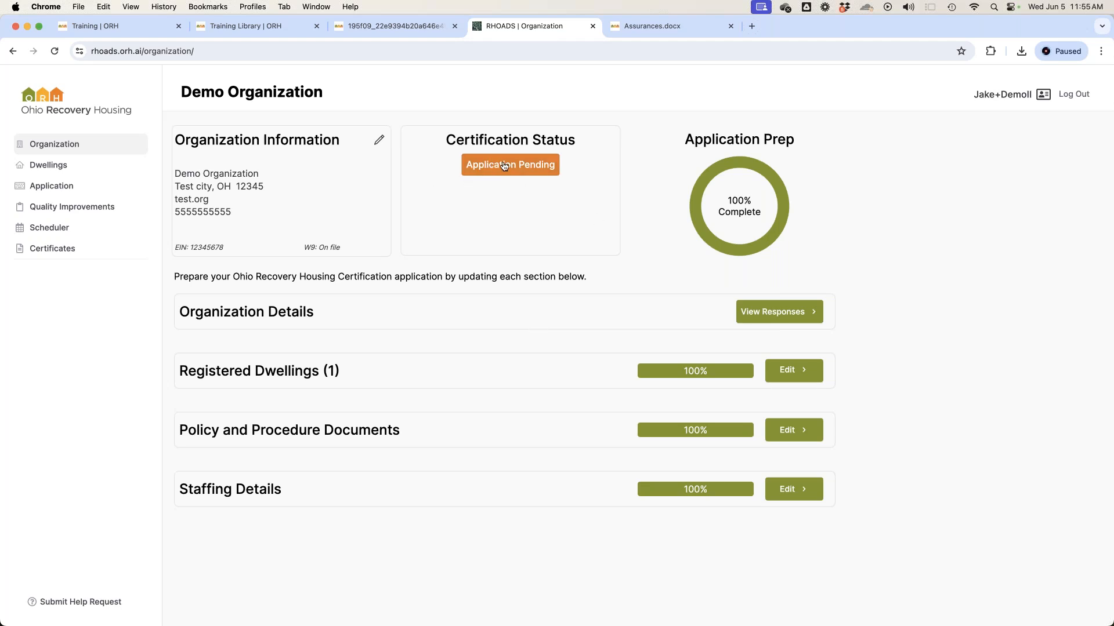
left_click(84, 604)
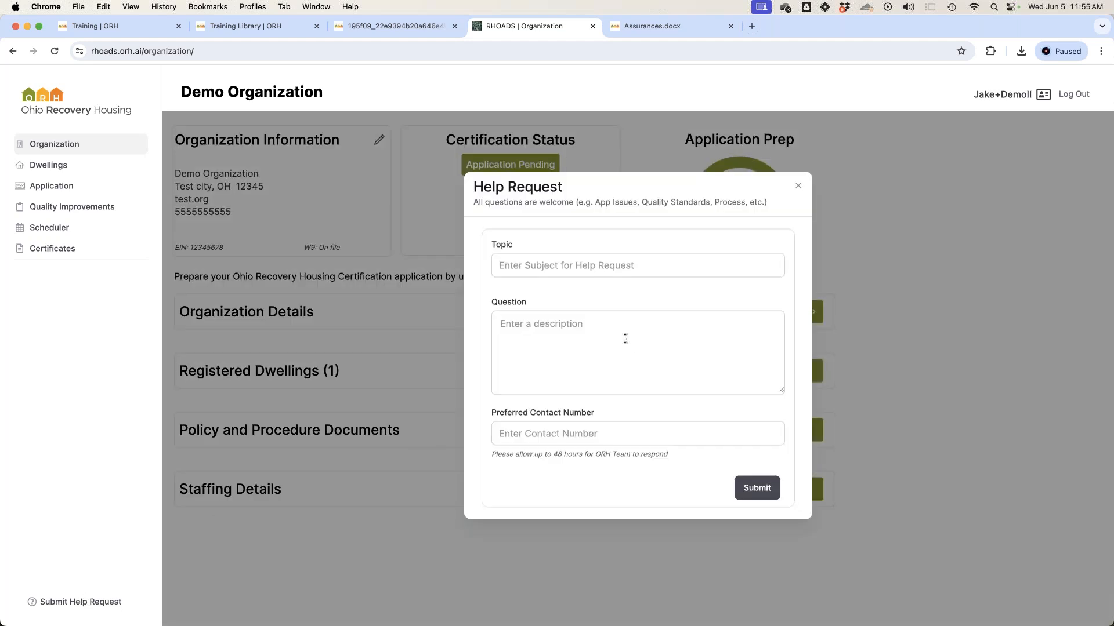